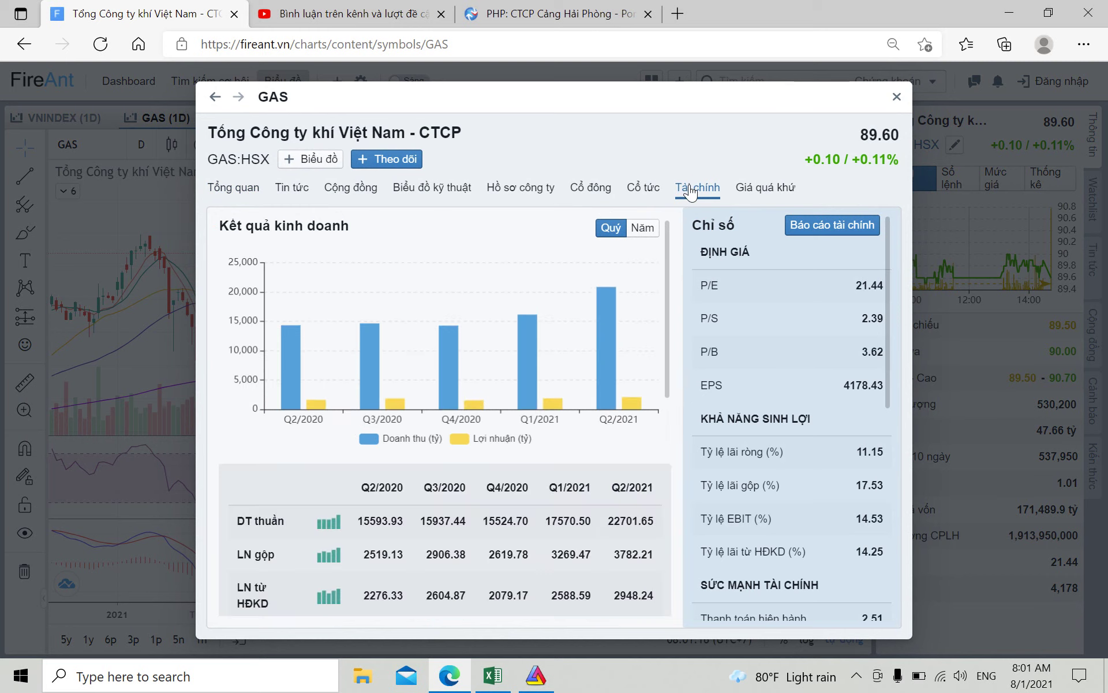
Step: Close the GAS details on FireAnt, switch to the Excel valuation sheet and set the stock's current market price to 89,600 VND
click(895, 110)
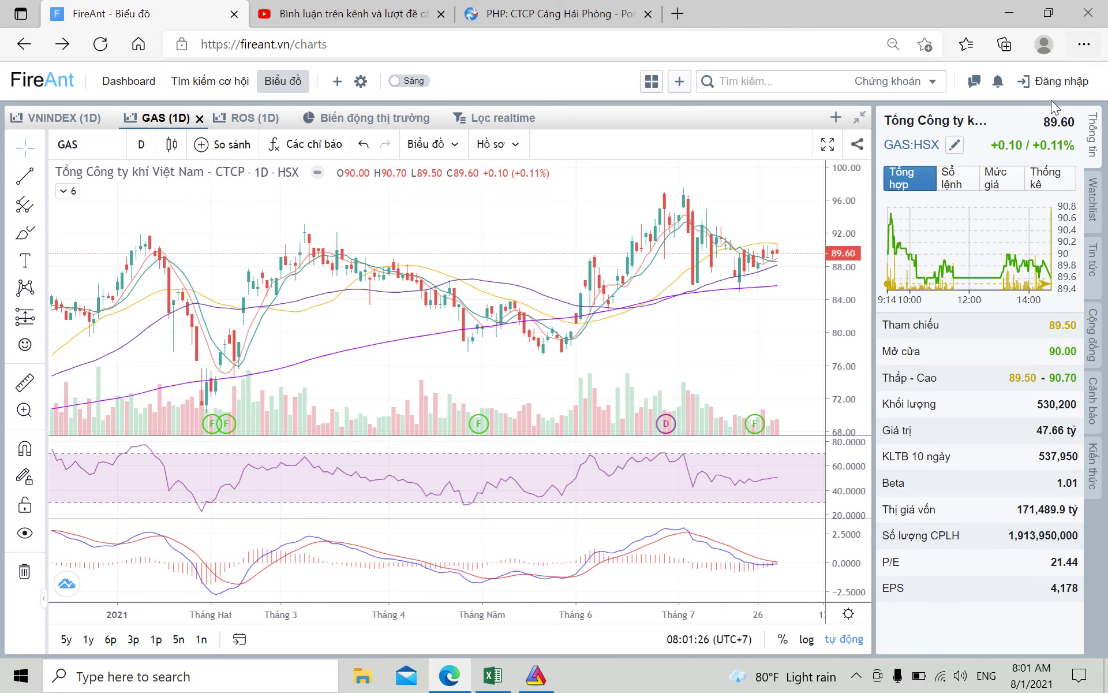
click(493, 675)
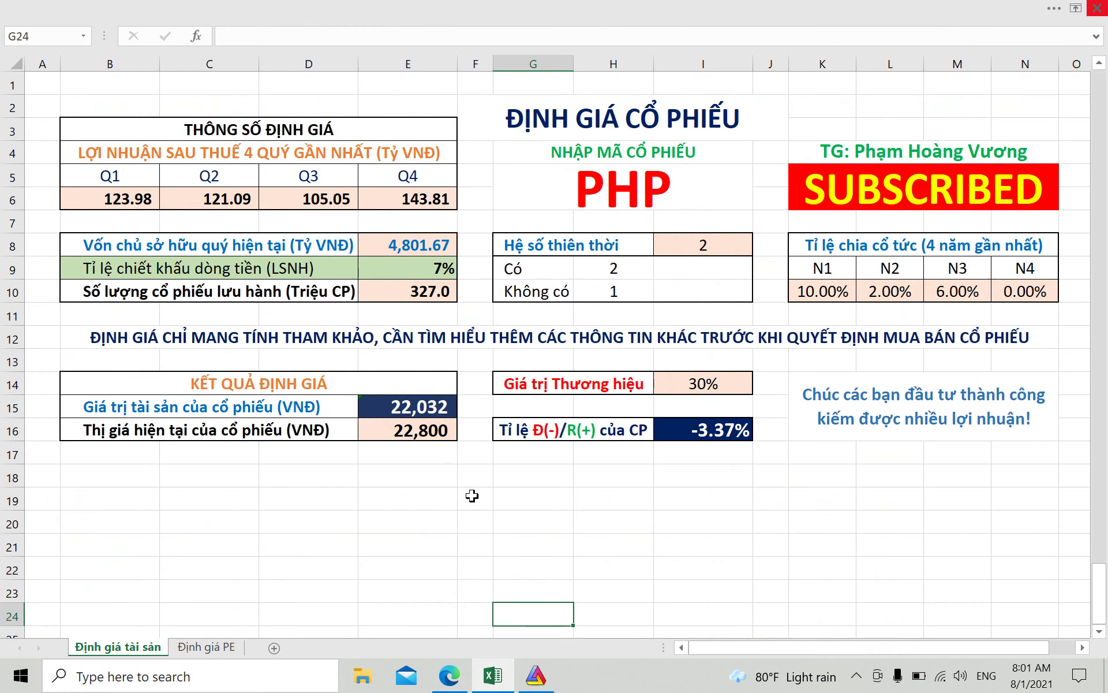
click(406, 434)
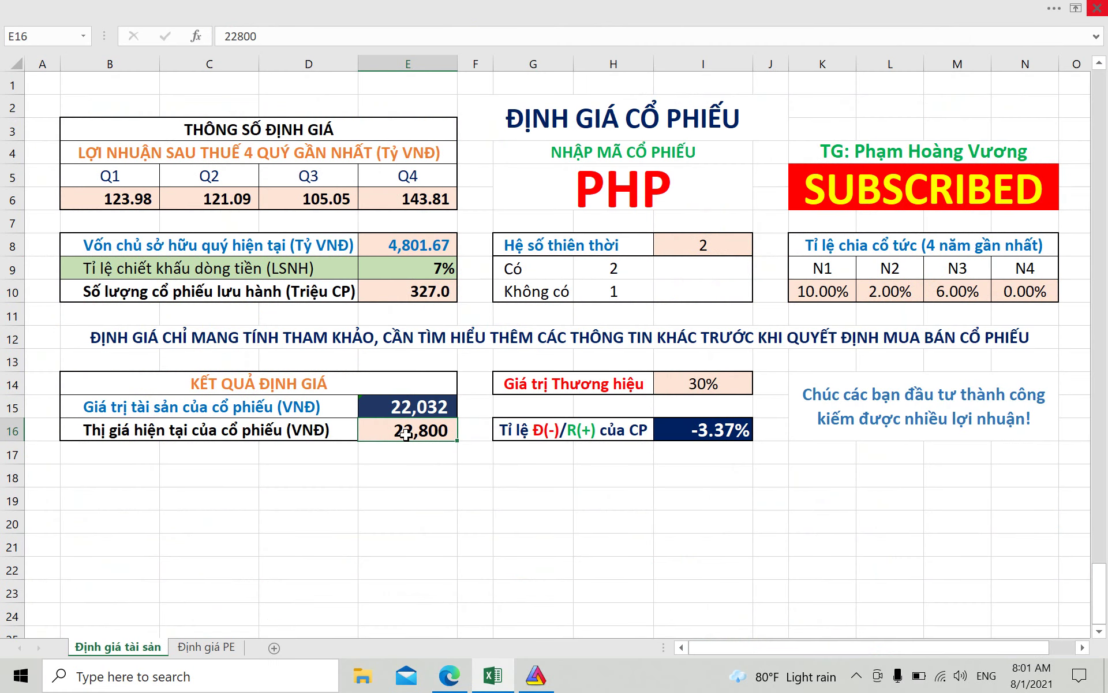
text(89,60)
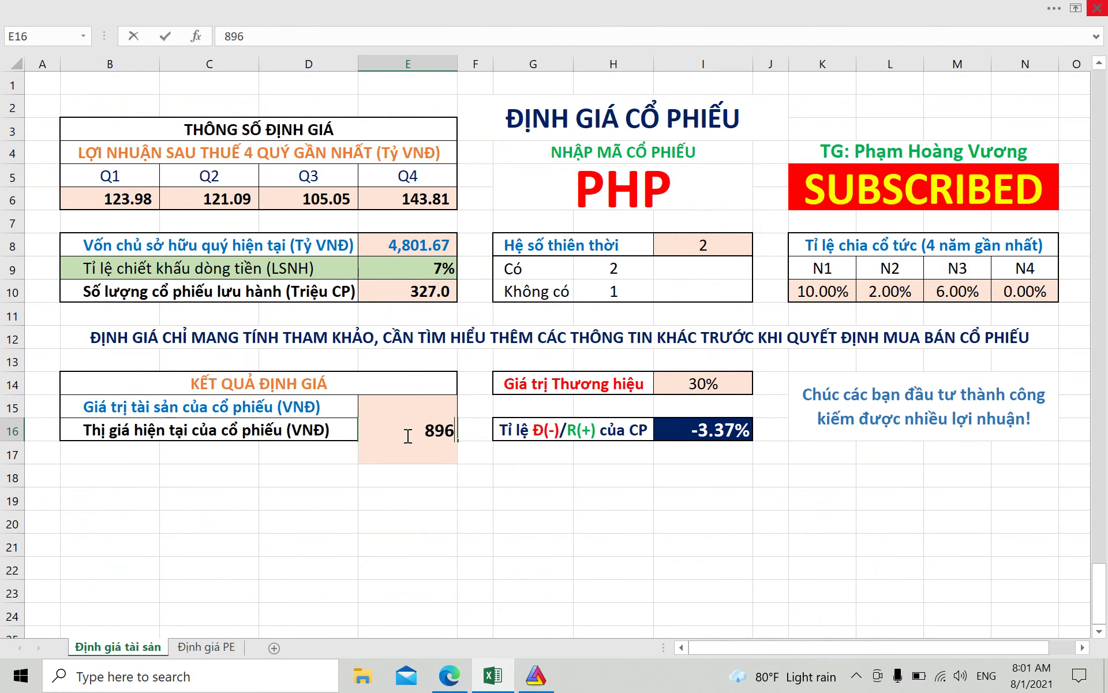
text(00)
key(Return)
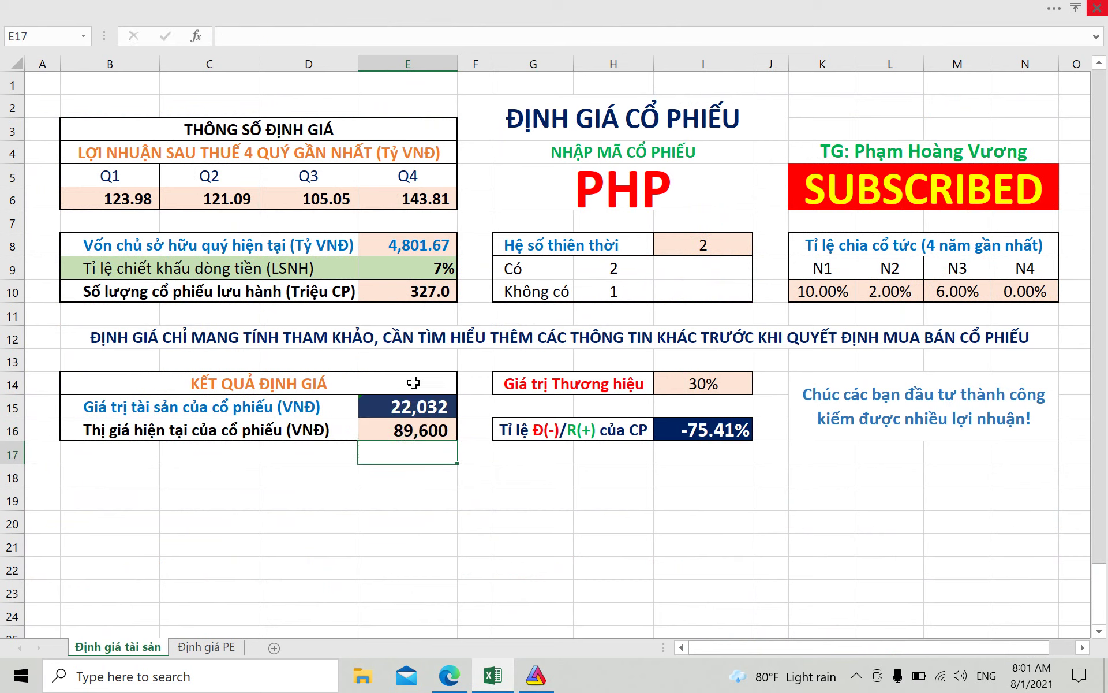
Step: Set the number of outstanding shares (Số lượng cổ phiếu lưu hành) to 1914 million
click(418, 298)
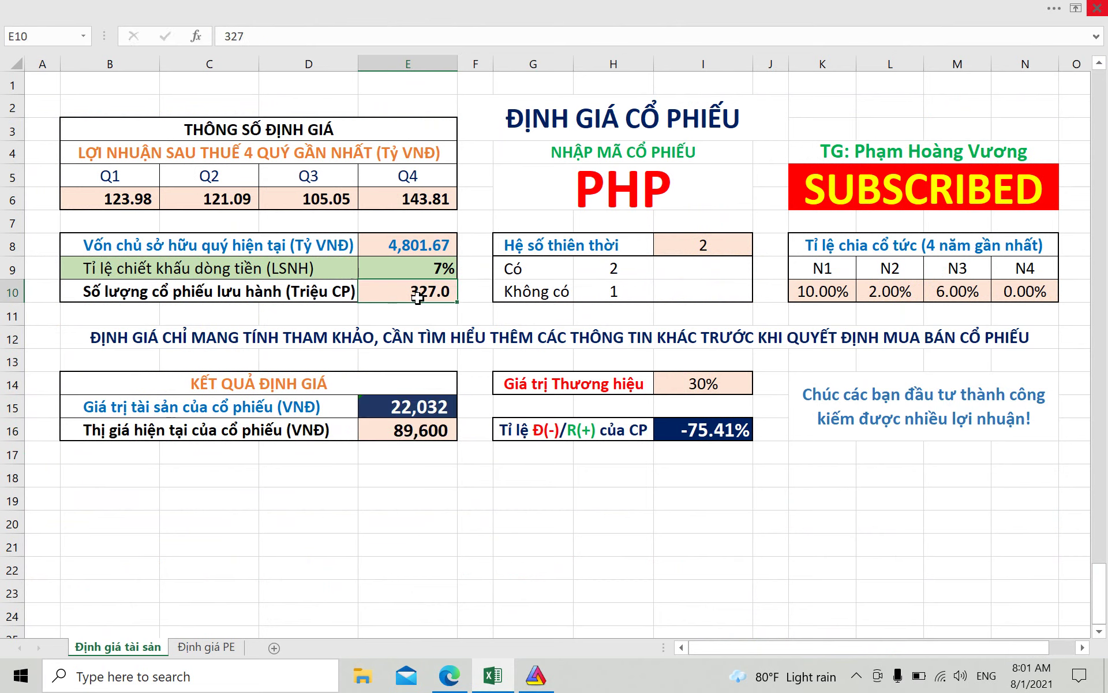
text(1914)
key(Return)
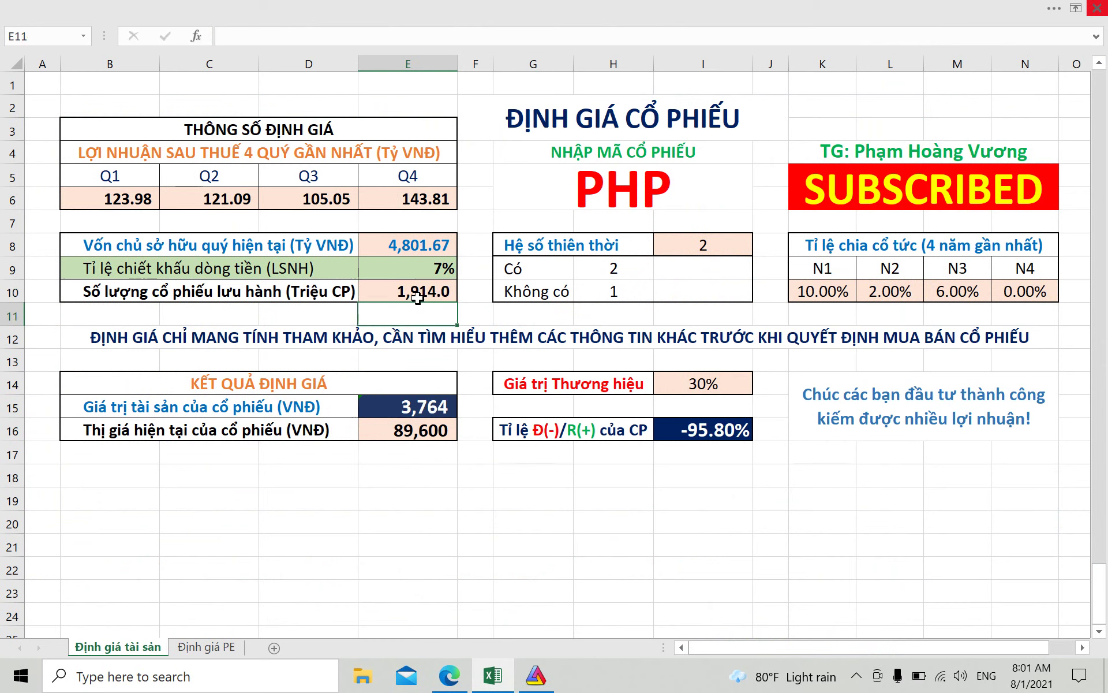
Step: Switch to FireAnt, open GAS's company profile and copy the Q2/2021 owner's equity (Nguồn VCSH) from its financial data
click(403, 248)
click(450, 681)
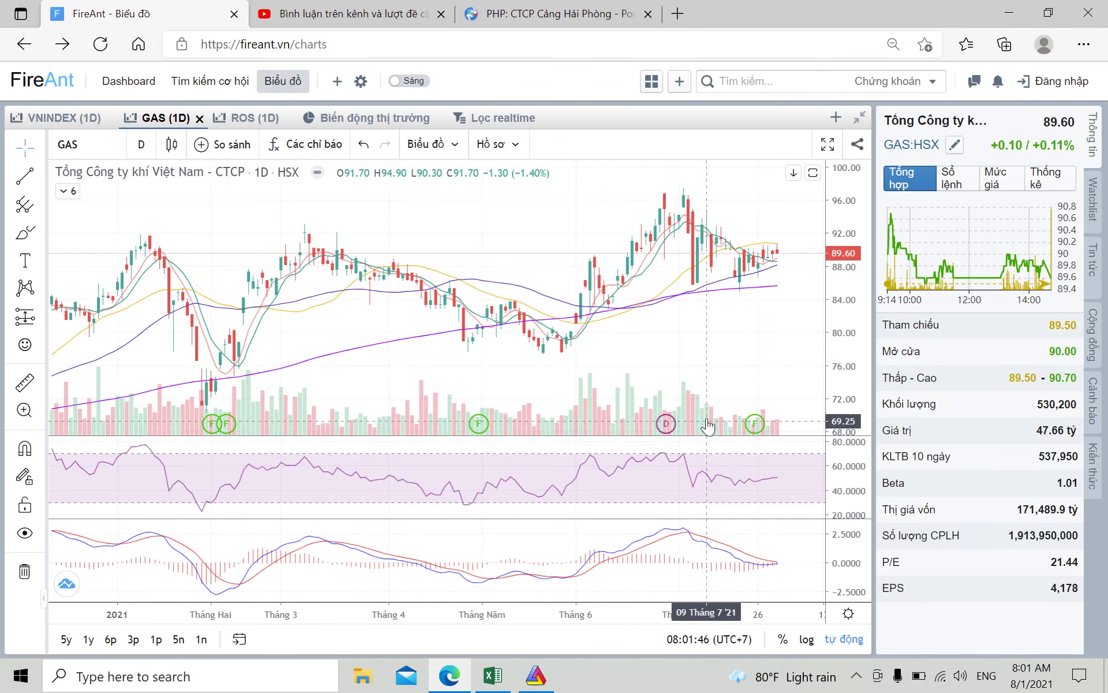
click(492, 144)
click(504, 181)
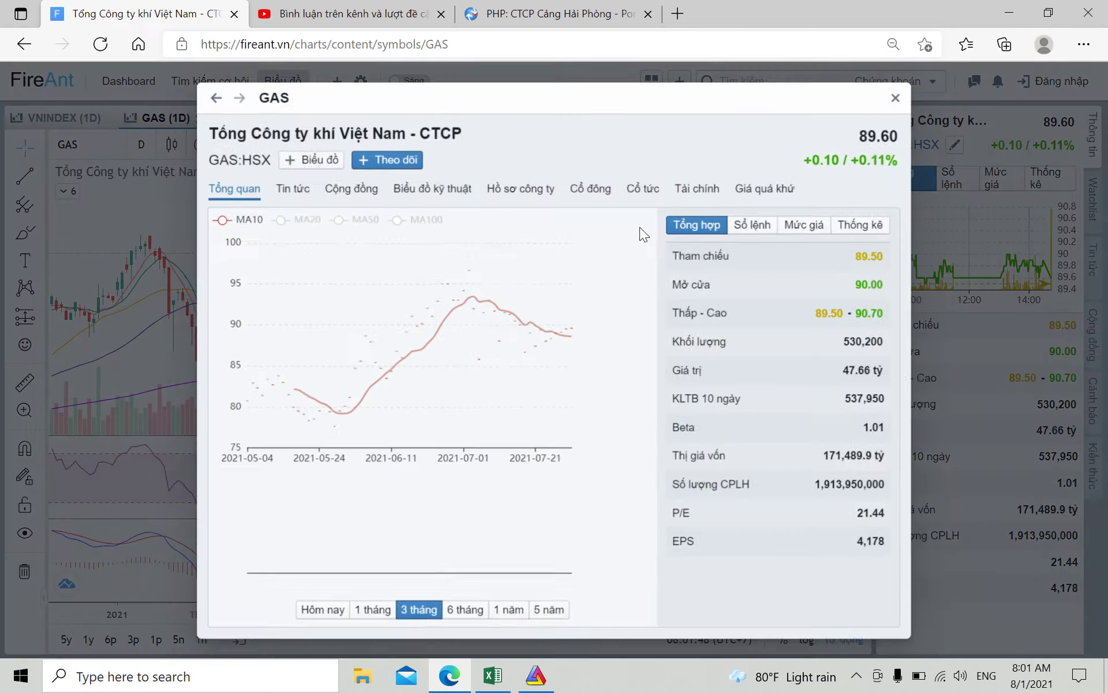
click(698, 187)
scroll(580, 425, down, 10)
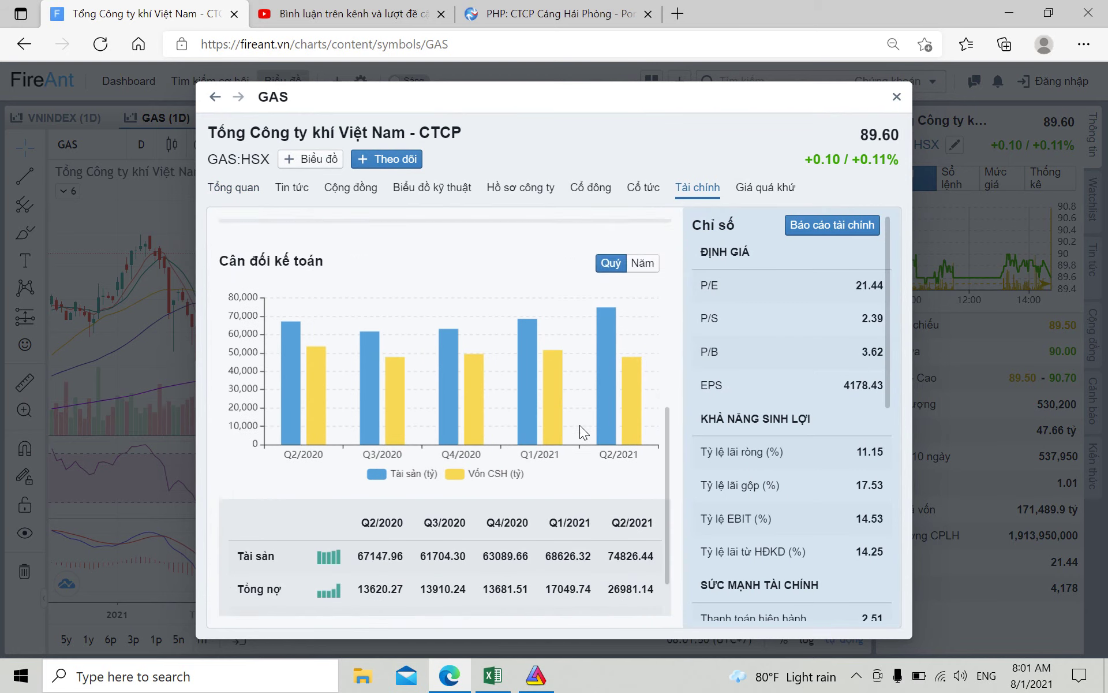
double_click(623, 590)
key(ctrl+c)
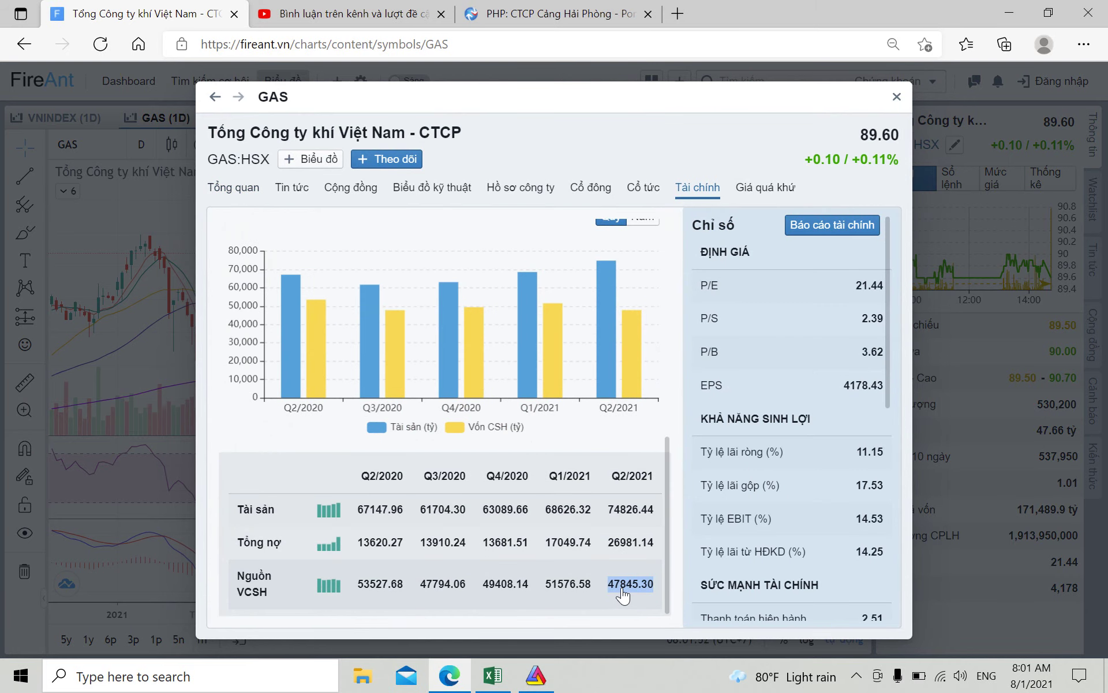
Step: Return to Excel and paste 47845.30 as the current quarter's owner's equity in cell E8
click(507, 669)
click(407, 247)
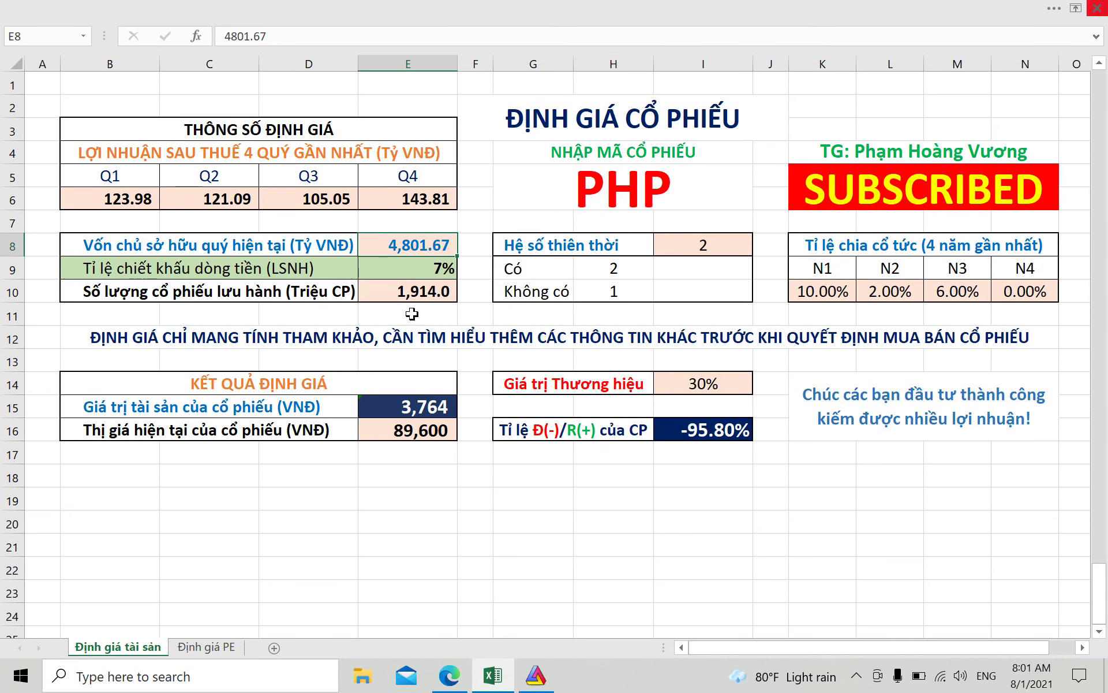
right_click(407, 247)
click(531, 369)
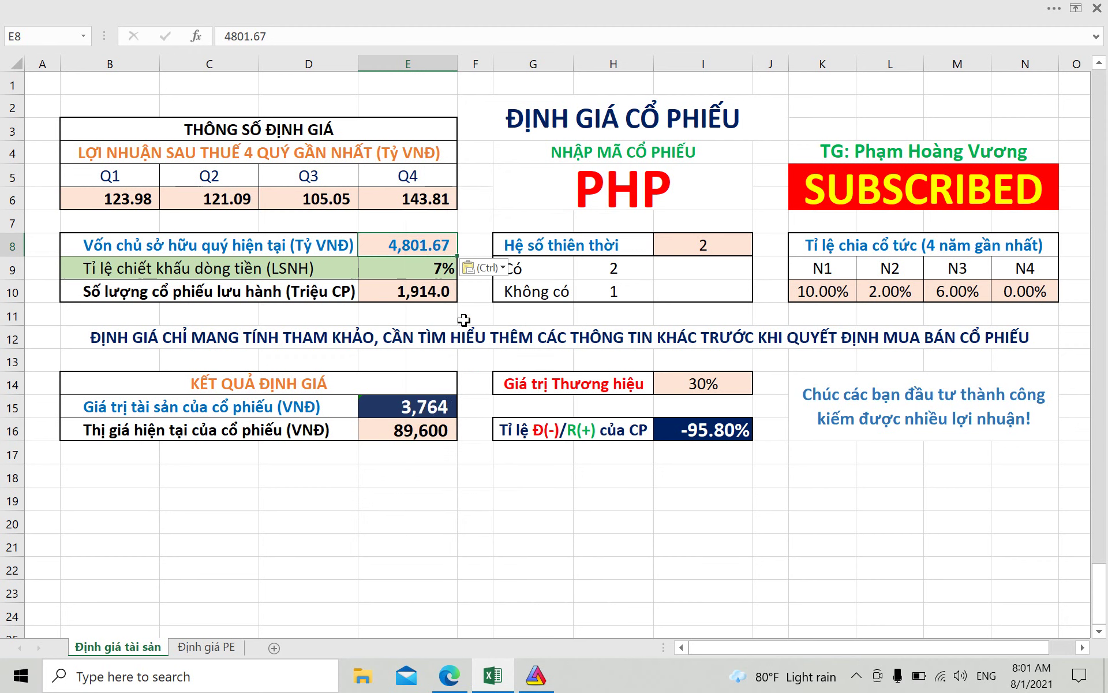
Step: Copy GAS's after-tax profits for Q3/2020 through Q2/2021 from FireAnt into the Q1–Q4 profit cells B6:E6 in Excel
click(95, 200)
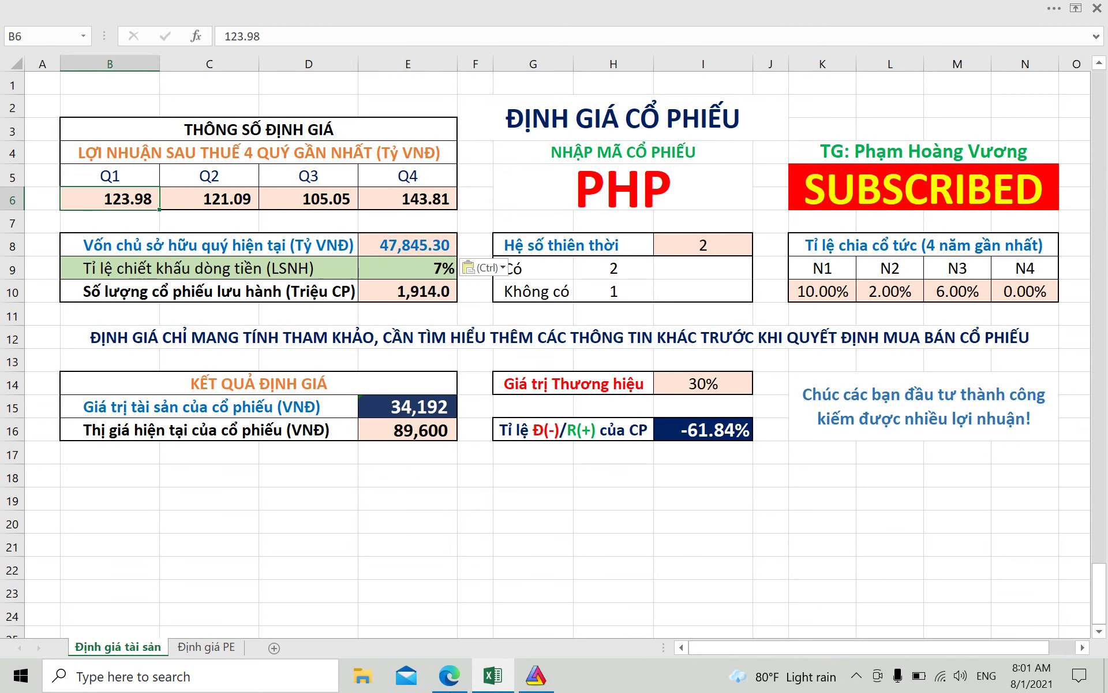
click(449, 675)
scroll(516, 499, up, 4)
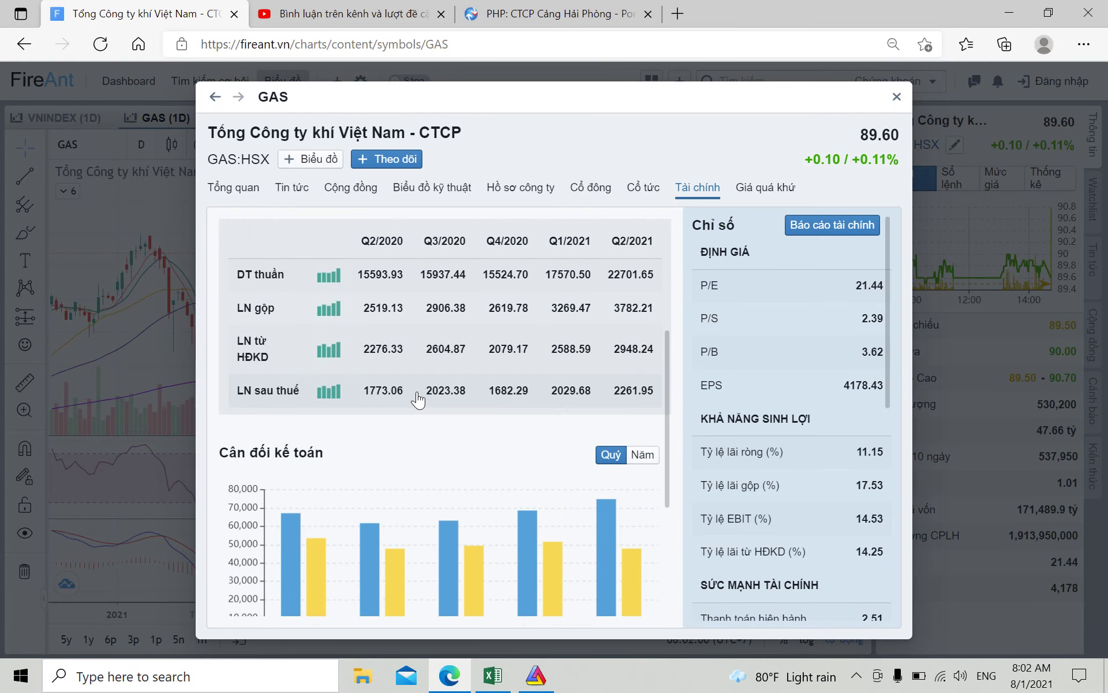
drag(425, 391, 655, 402)
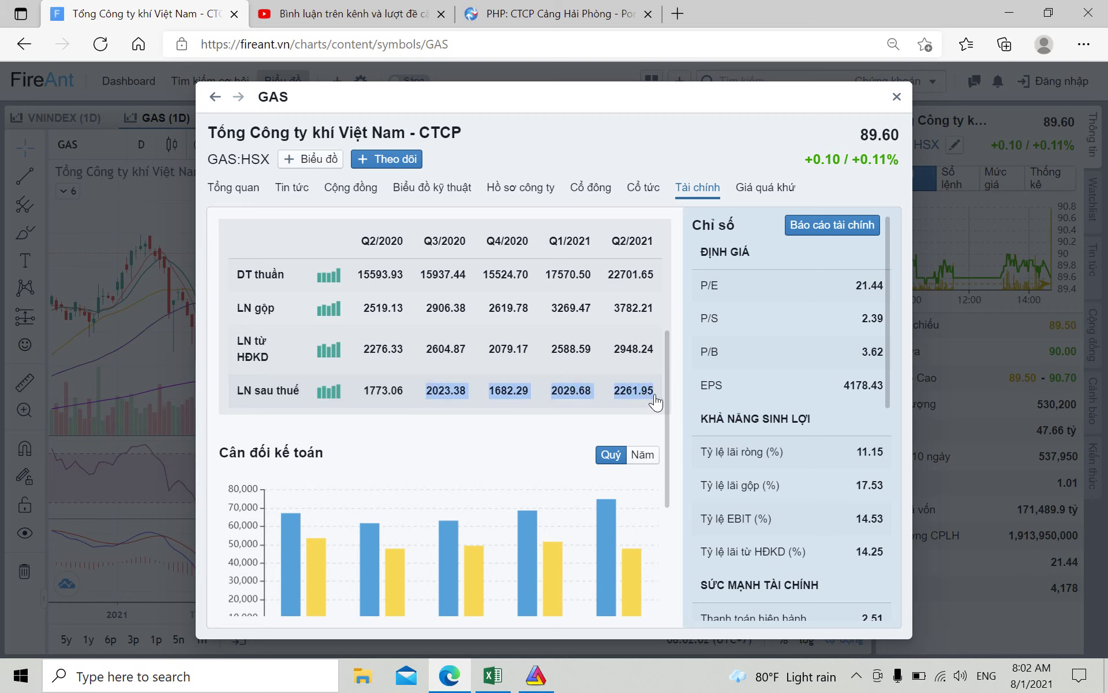
click(492, 675)
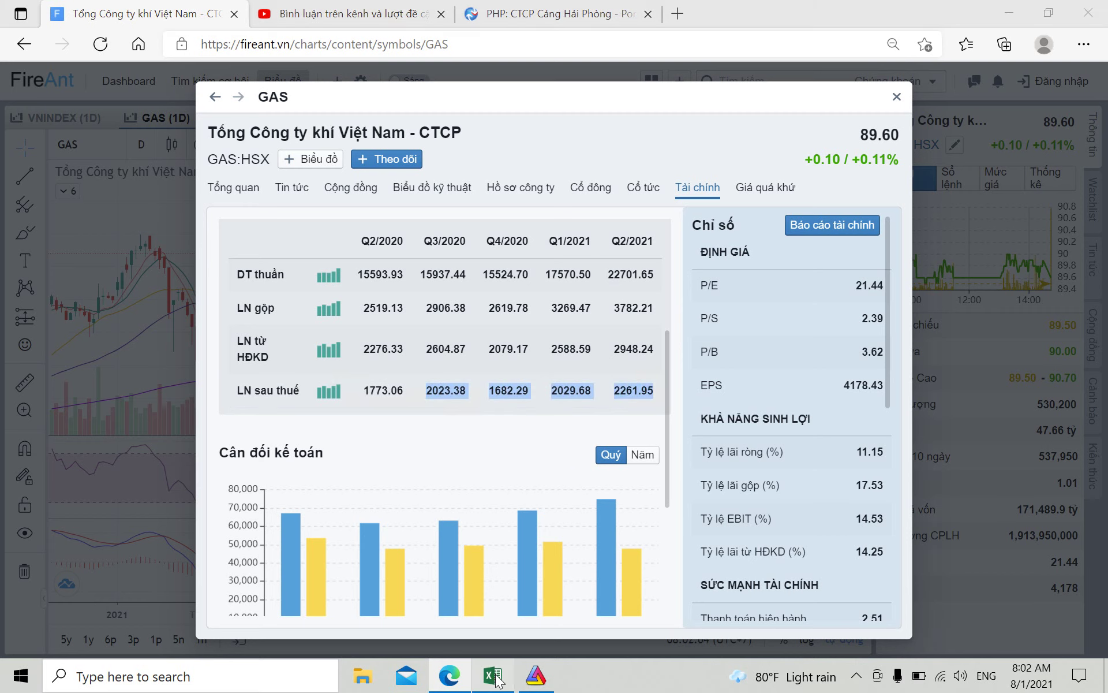
right_click(136, 196)
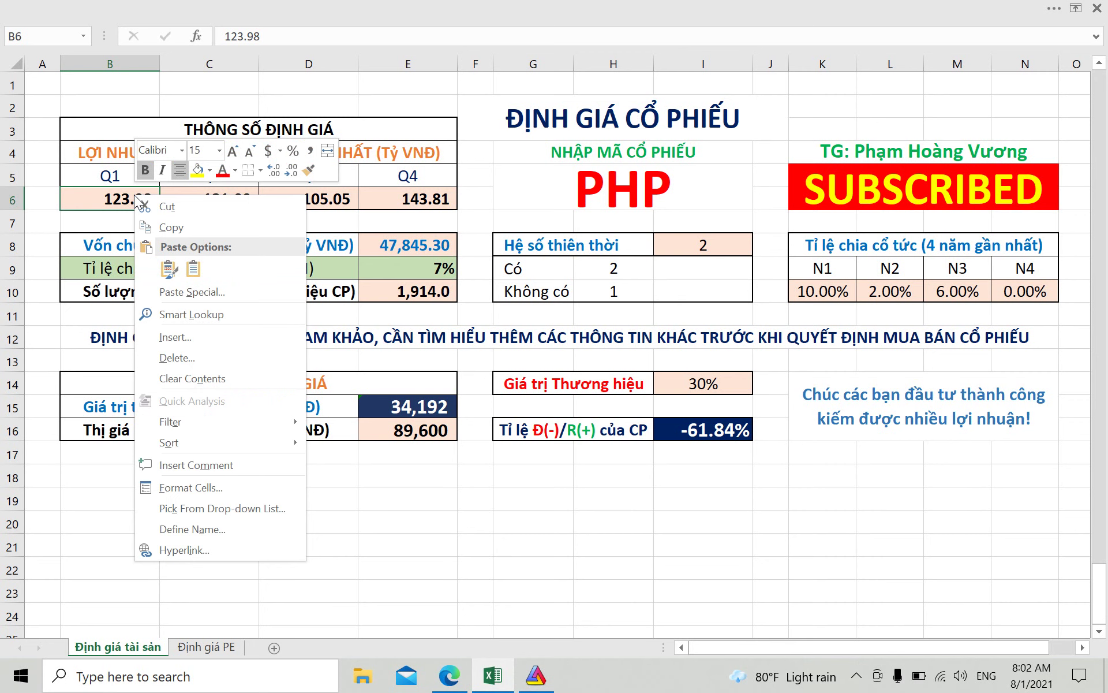
click(194, 276)
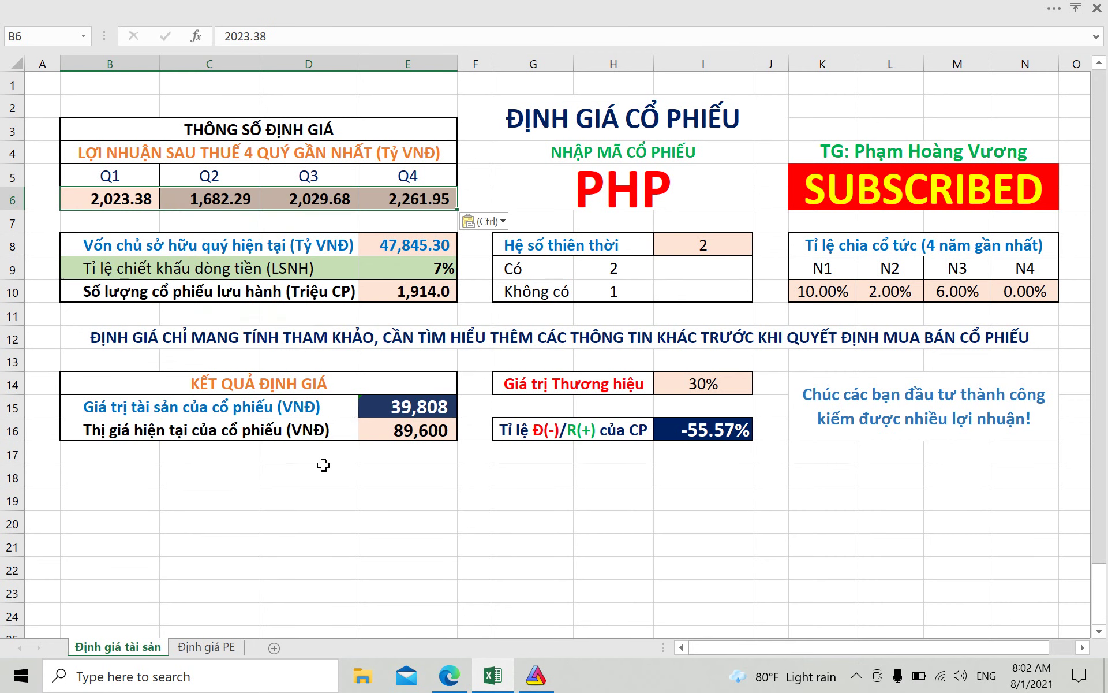
click(413, 517)
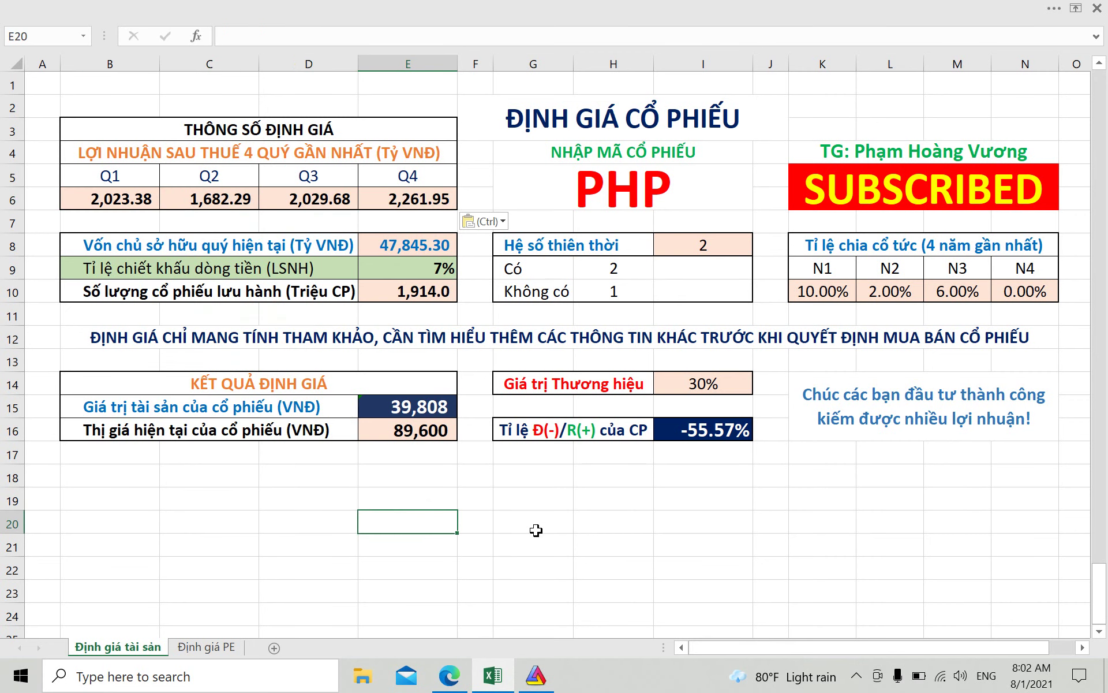
Step: Set the dividend payout rates for years N1, N2 and N3 to 0%
click(816, 292)
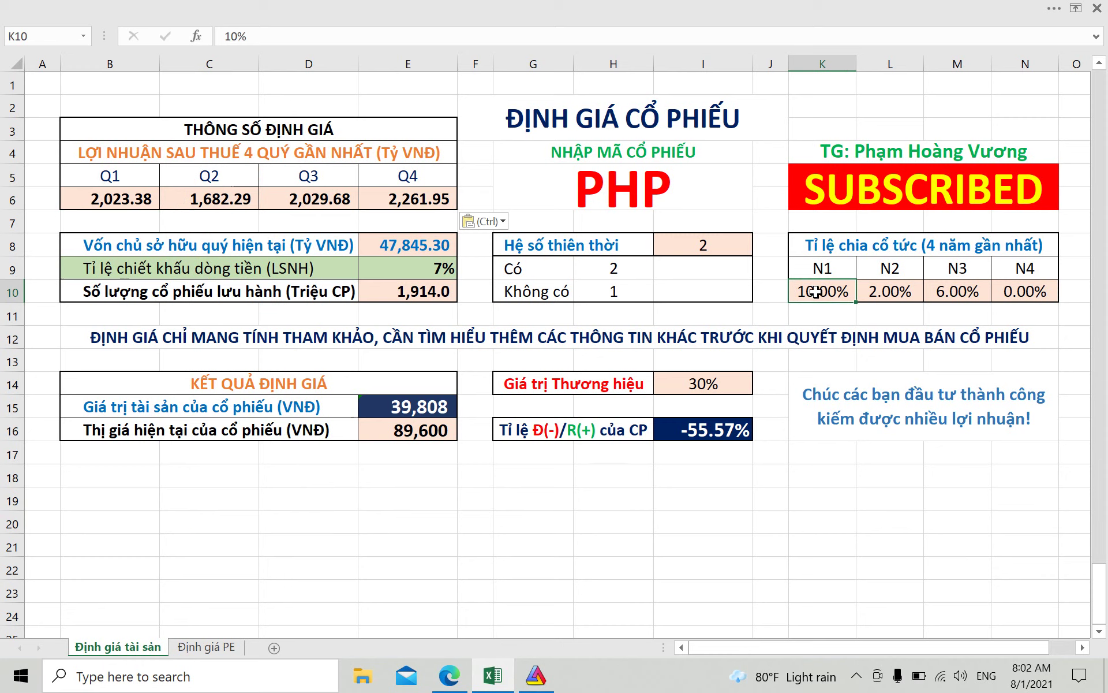
text(0)
key(Tab)
text(0)
key(Tab)
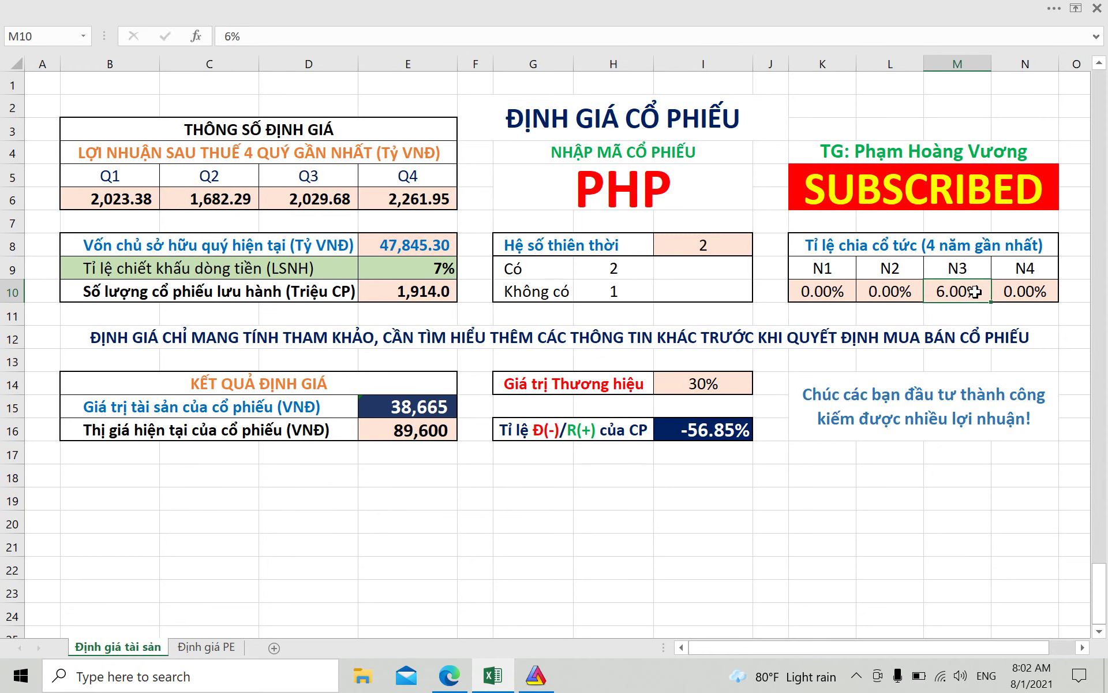
text(0)
key(Tab)
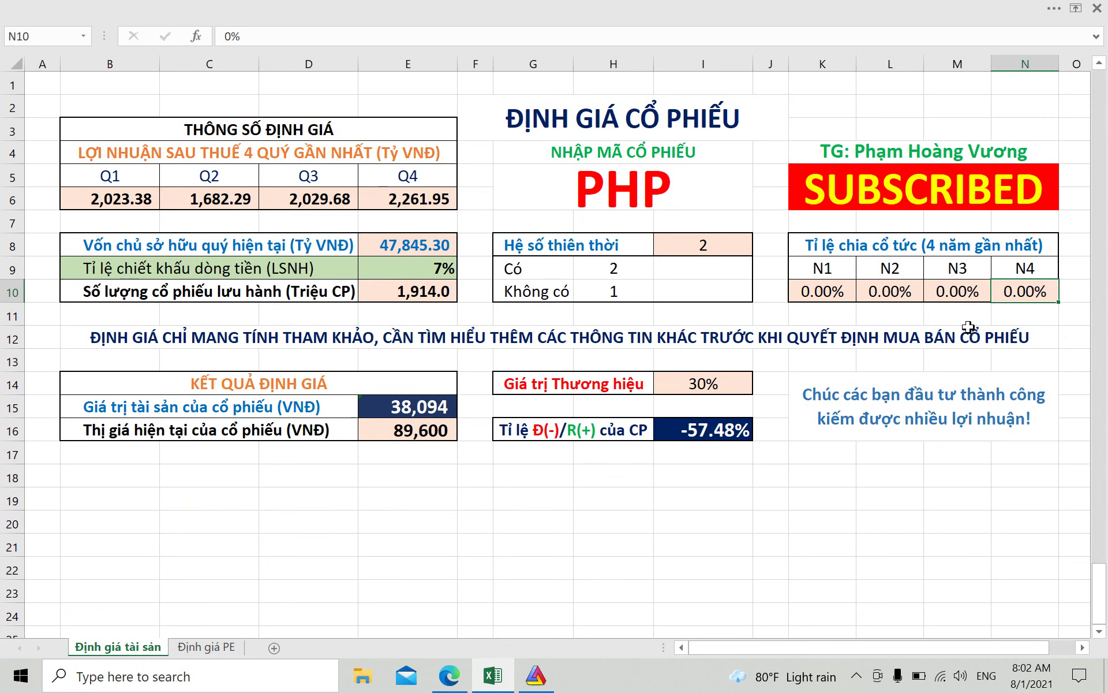
Step: Set the Hệ số thiên thời factor to 1 and the brand value (Giá trị Thương hiệu) to 0%
click(706, 241)
text(1)
click(711, 386)
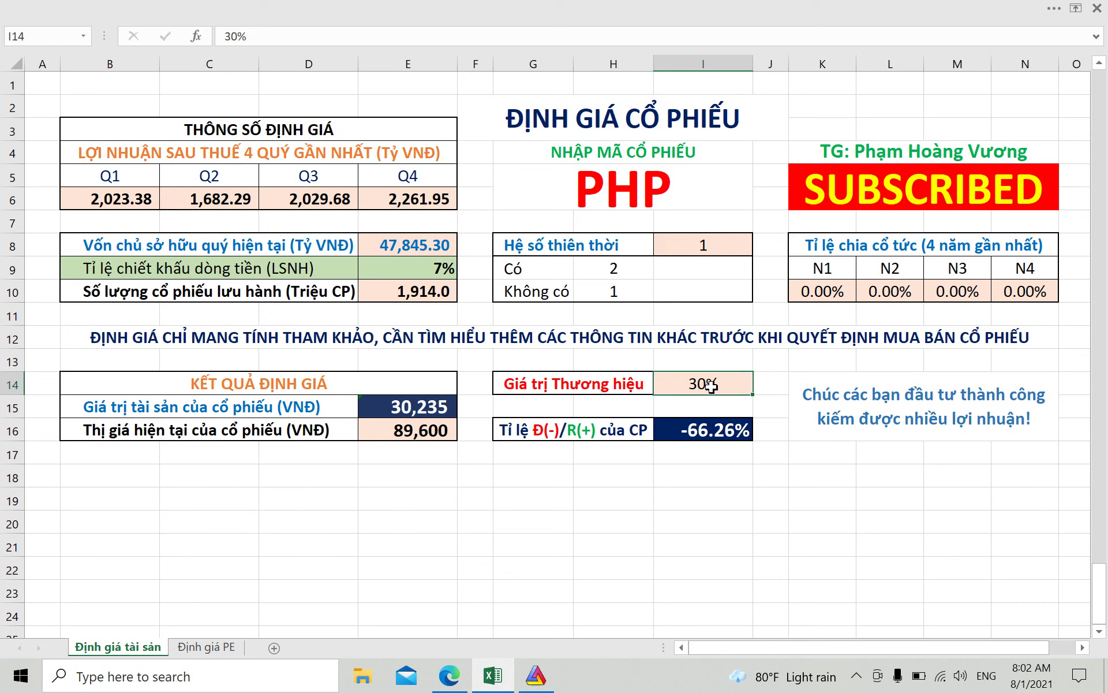
text(0)
click(726, 546)
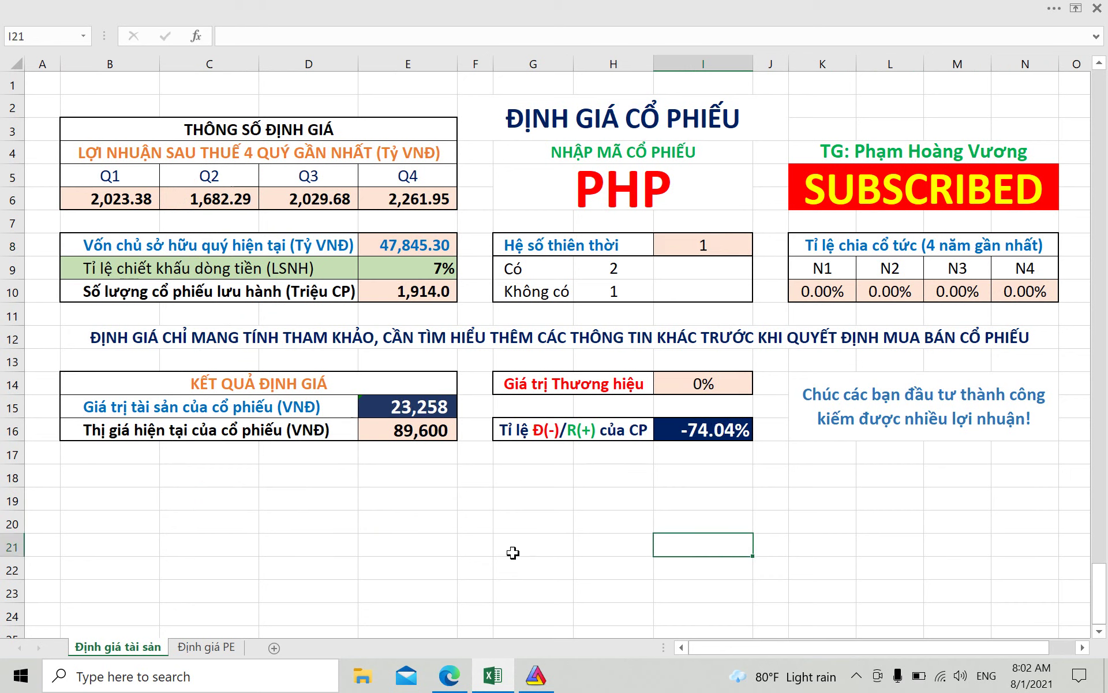
Step: Switch to FireAnt and examine GAS's cash dividends for 2018 through 2021 in the dividend chart
click(449, 676)
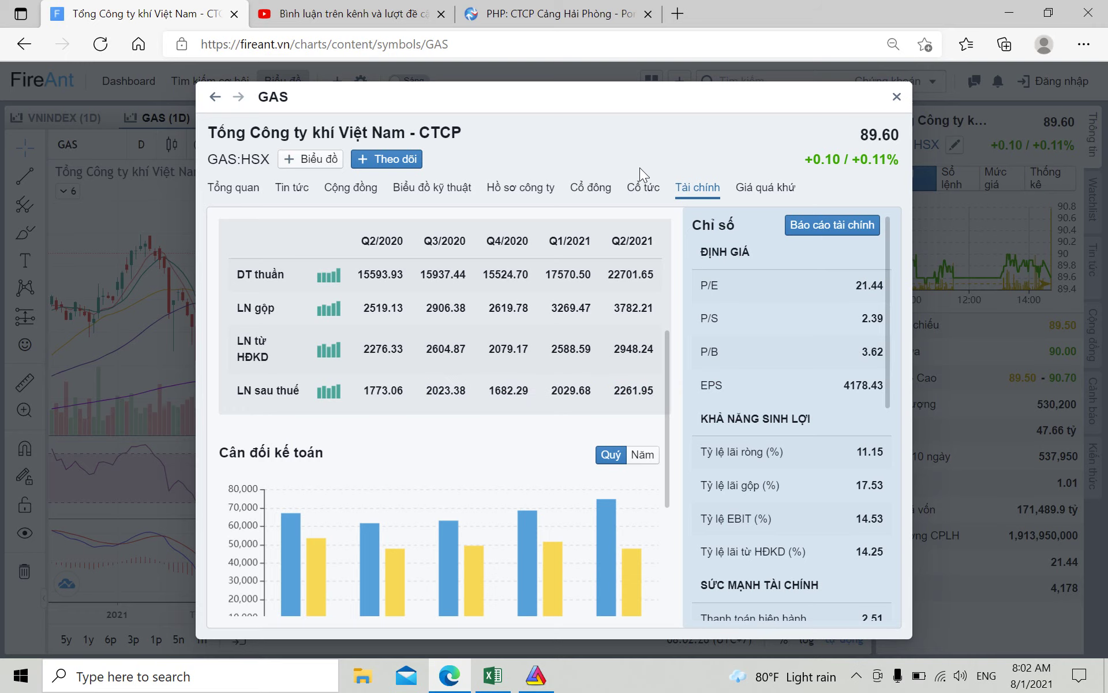
click(643, 188)
mouse_move(724, 341)
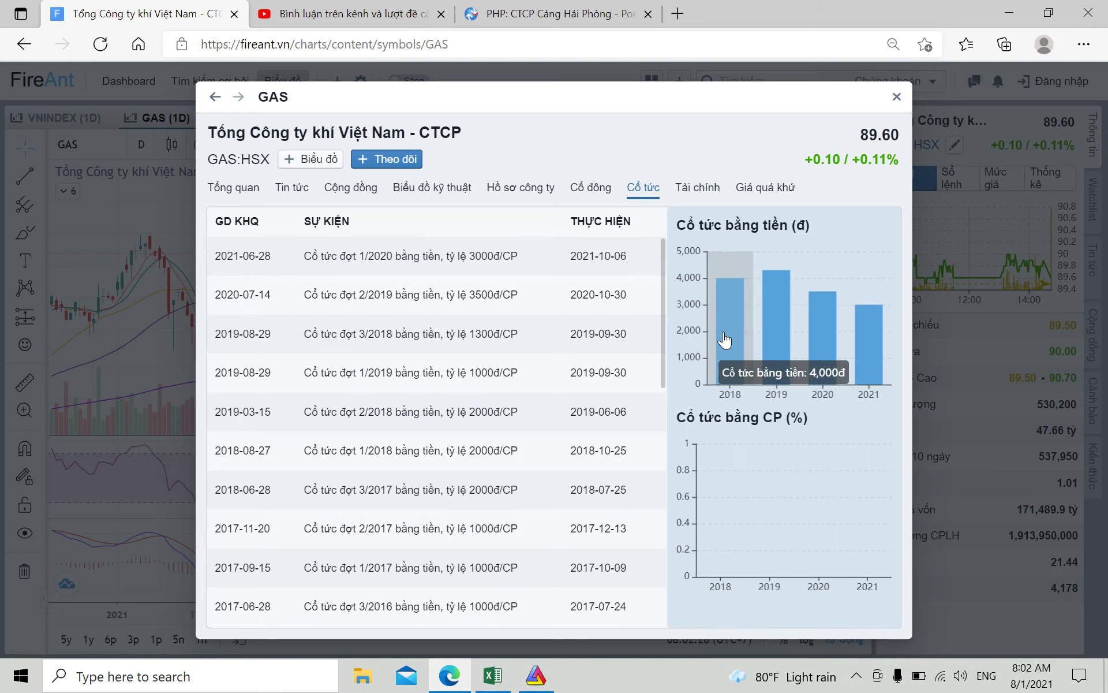
mouse_move(767, 330)
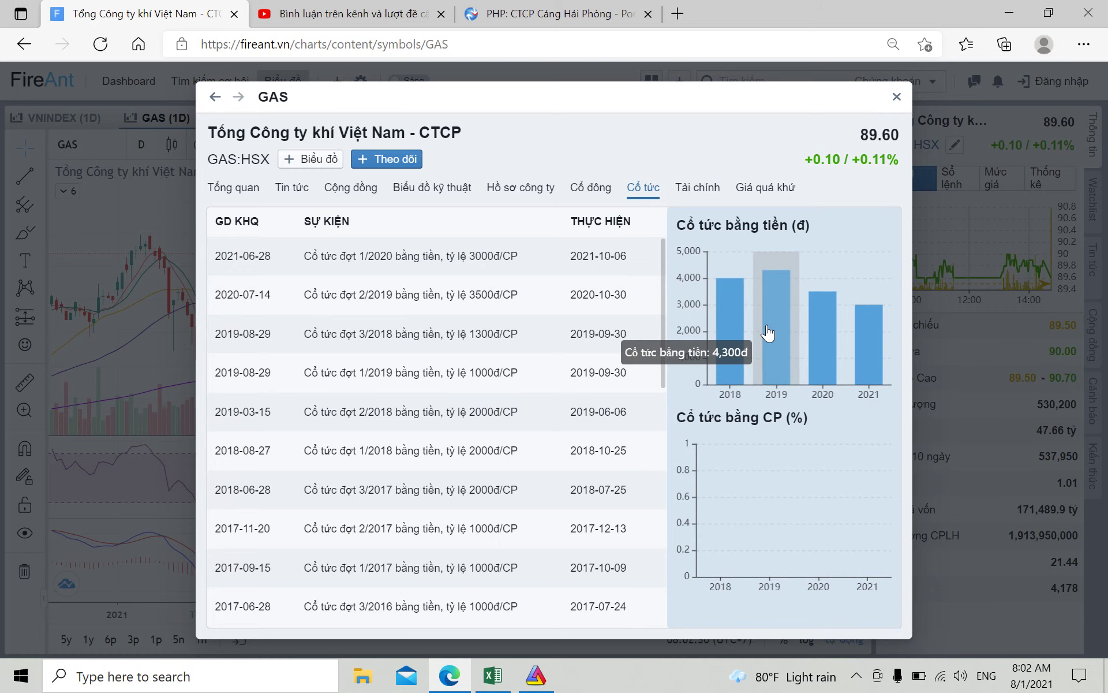
mouse_move(816, 335)
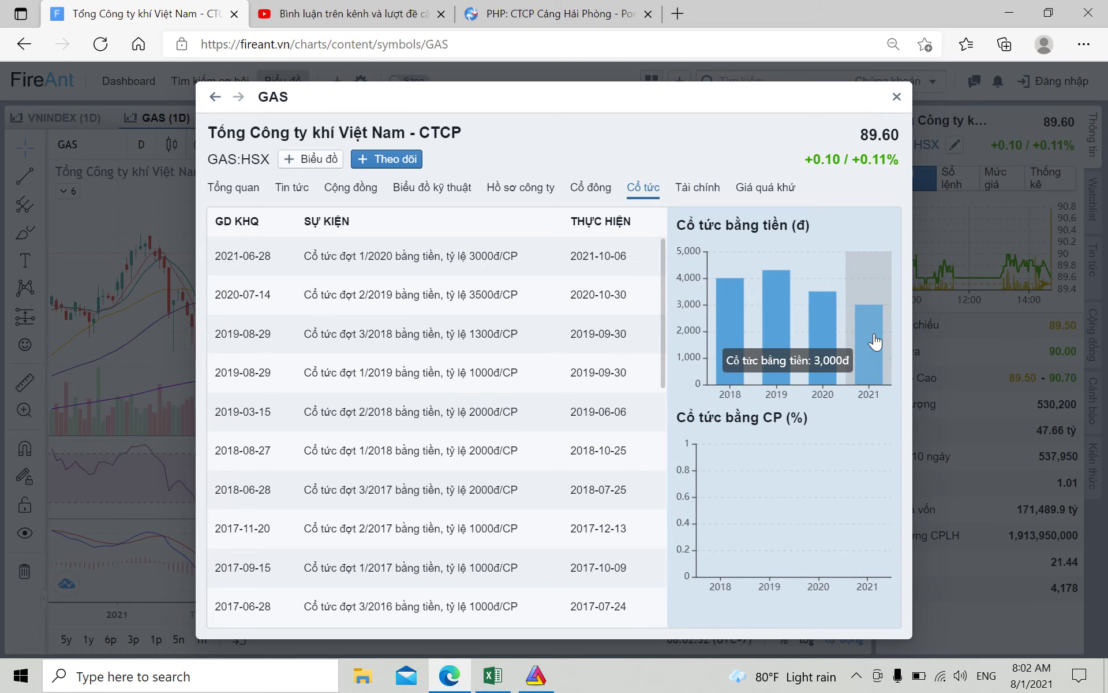
Step: Return to Excel and change the stock ticker in the valuation heading to GAS
click(493, 674)
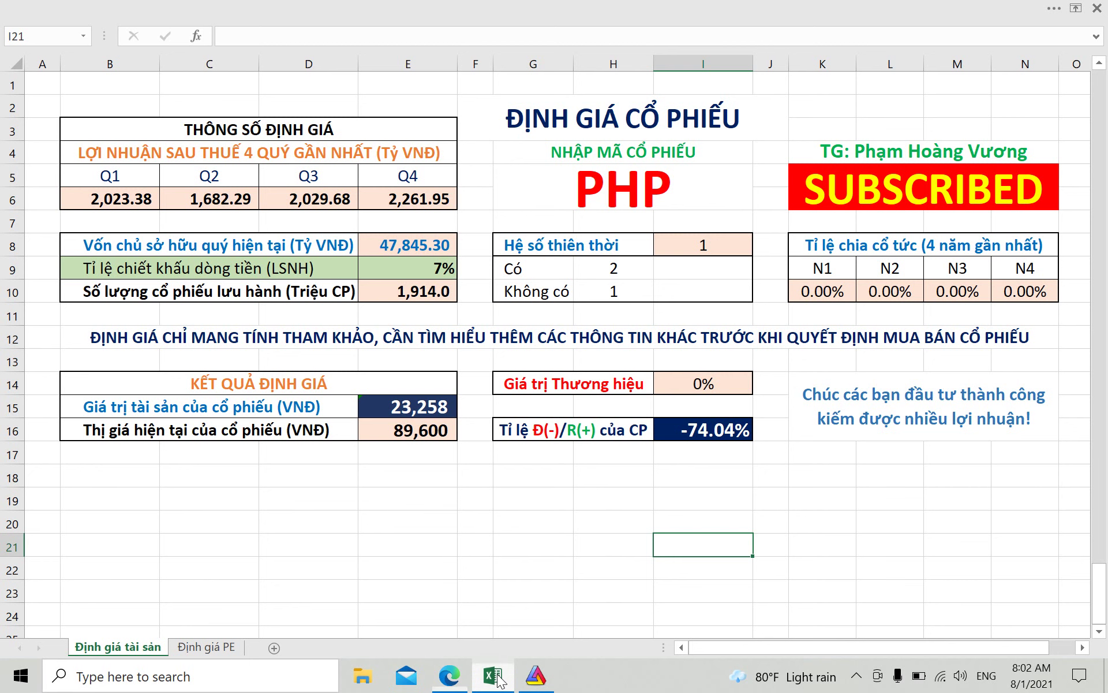
click(628, 198)
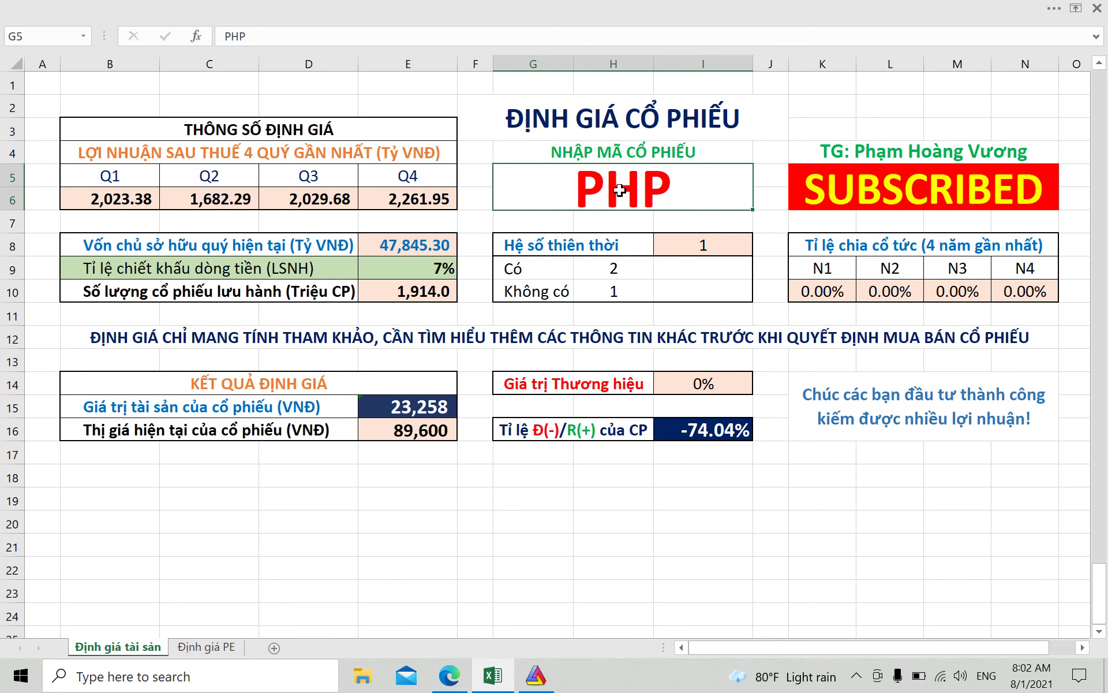
text(GAS)
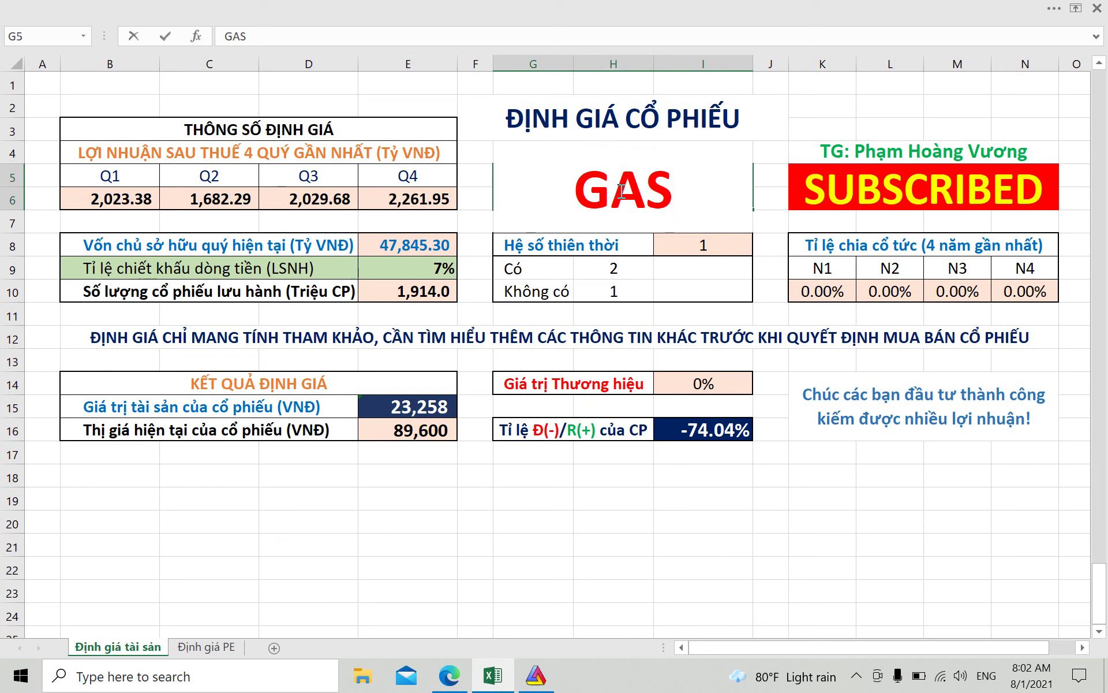
click(816, 288)
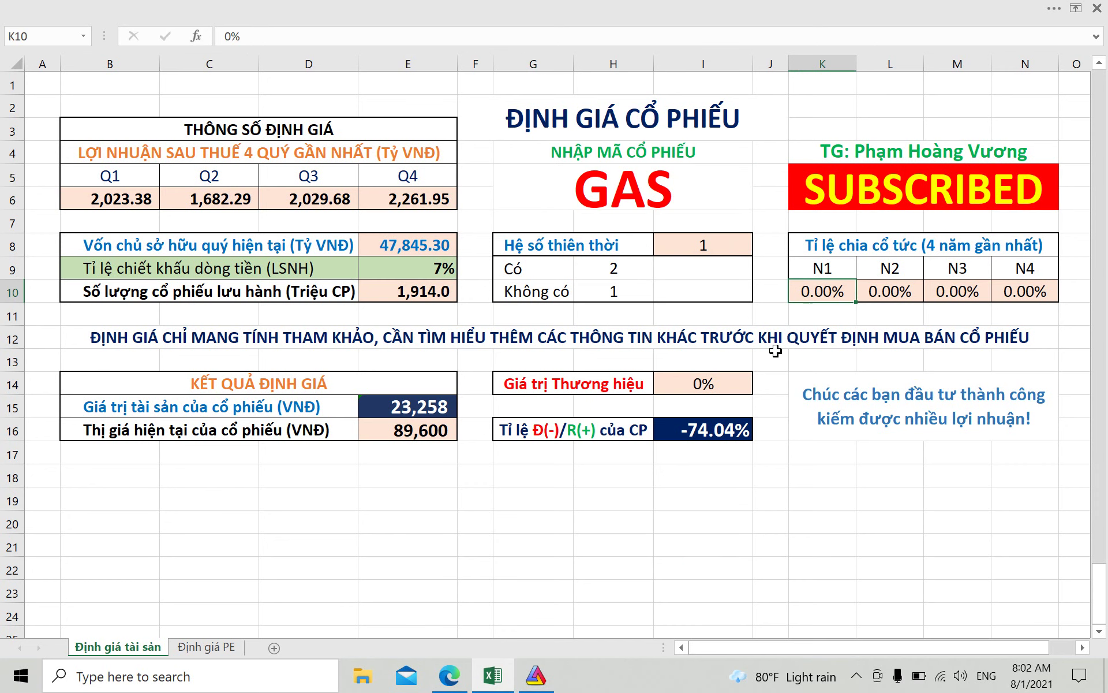
Step: Check GAS's dividend chart in FireAnt, and in Excel set the dividend payout rates for N1 to 40% and N2 to 43%
click(449, 676)
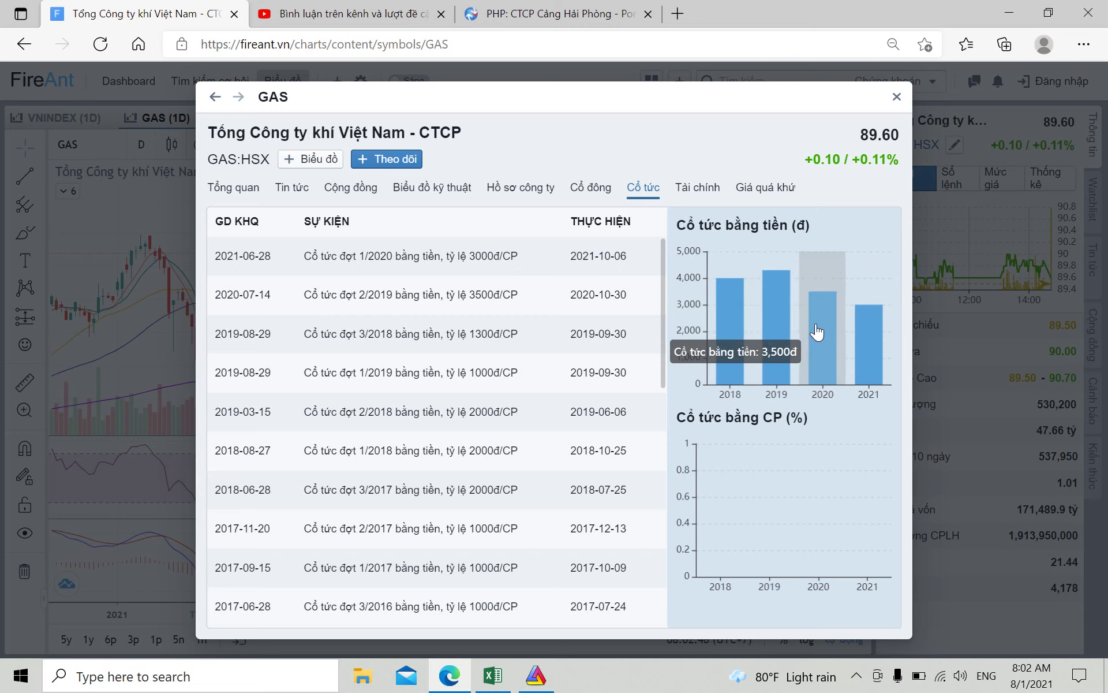
click(491, 675)
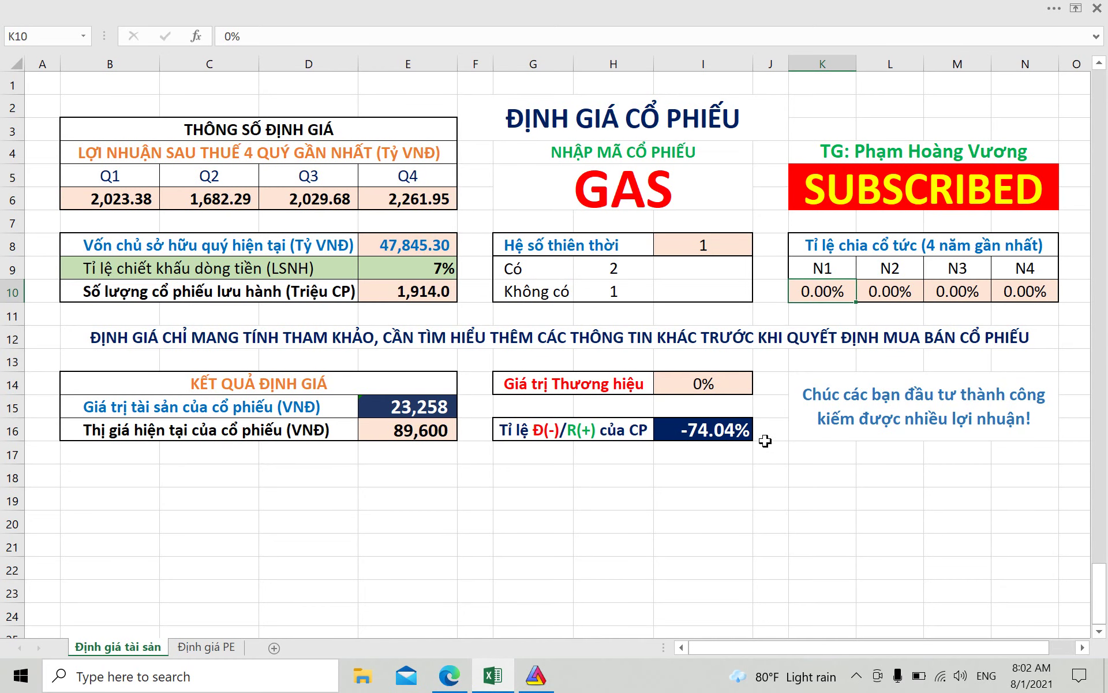
double_click(815, 286)
text(40)
click(866, 291)
double_click(865, 291)
text(43)
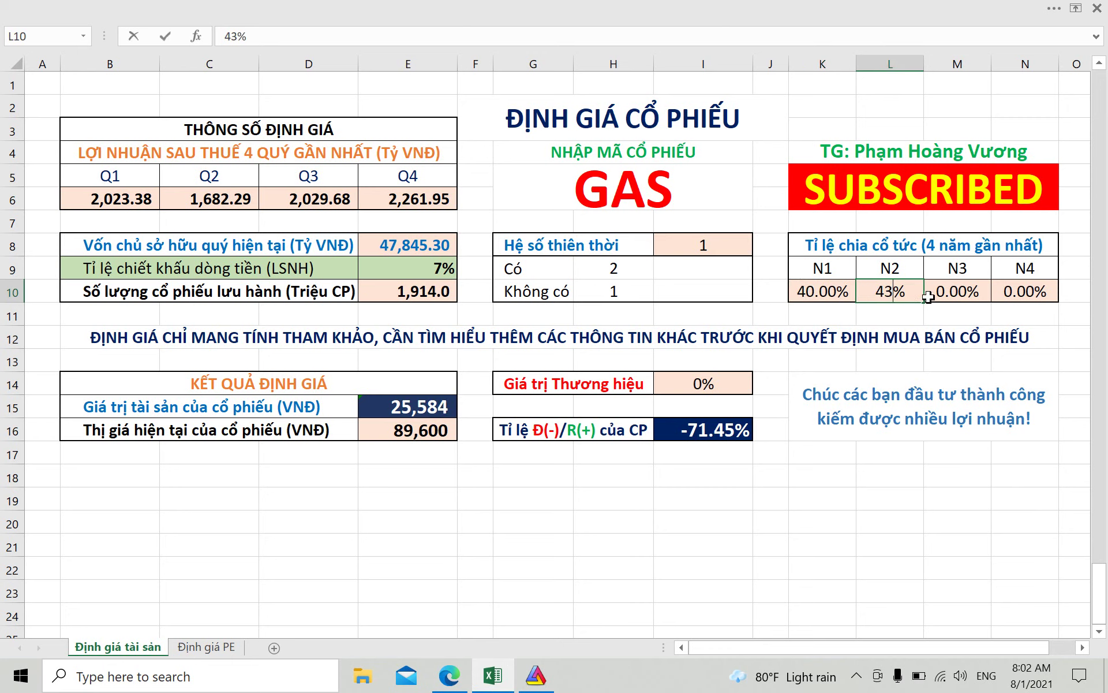
Step: Set the dividend payout rates for years N3 to 35% and N4 to 30%
click(929, 293)
double_click(932, 292)
text(35)
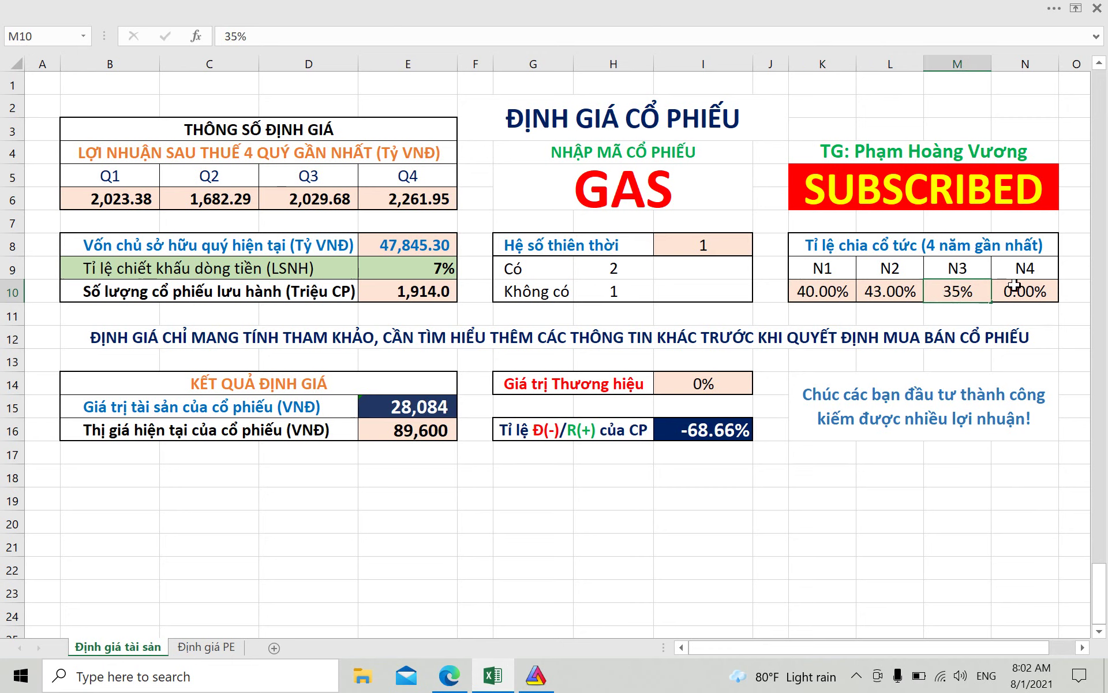
click(1015, 285)
double_click(1015, 285)
text(30)
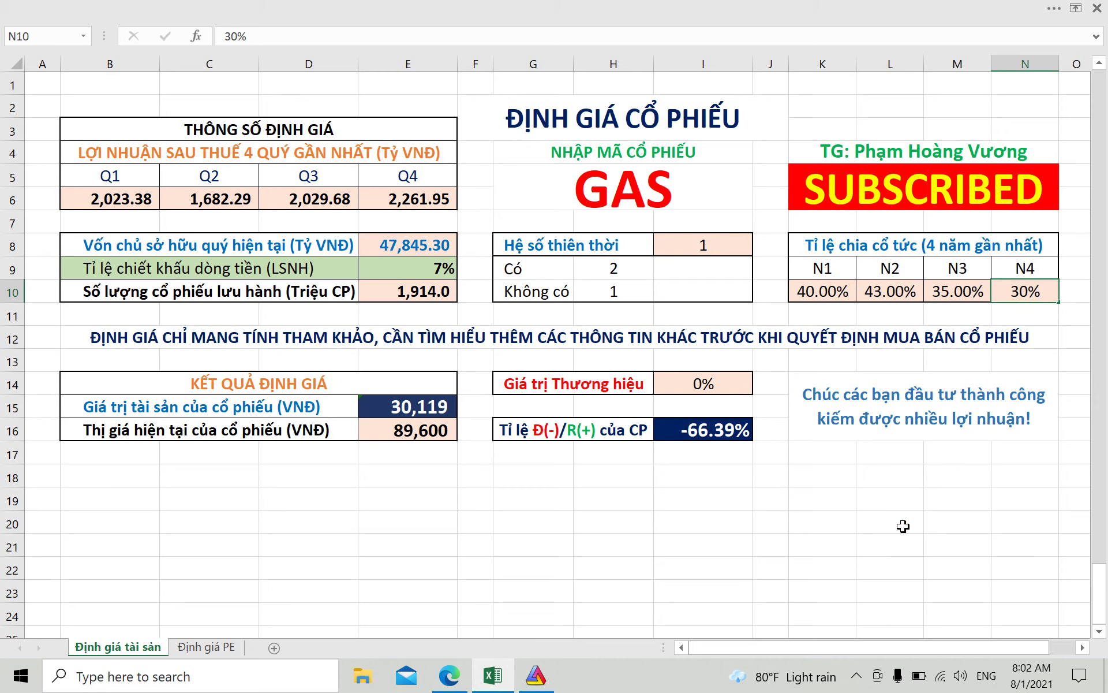
click(903, 527)
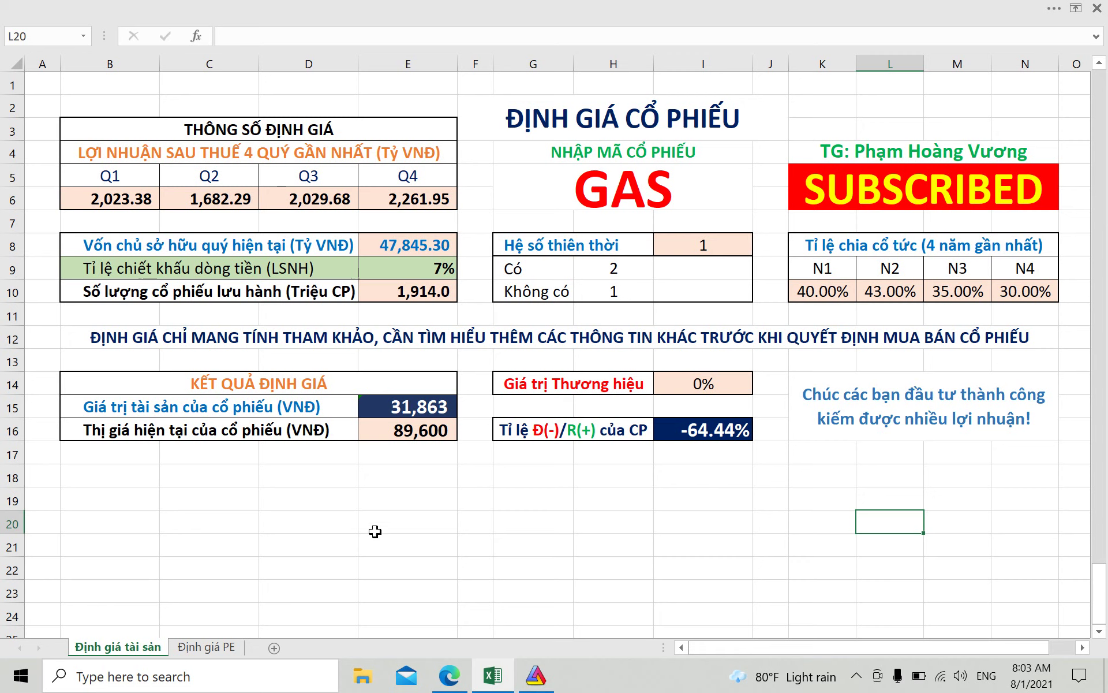
Step: Try a brand value (Giá trị Thương hiệu) of 50% in the asset valuation
click(681, 244)
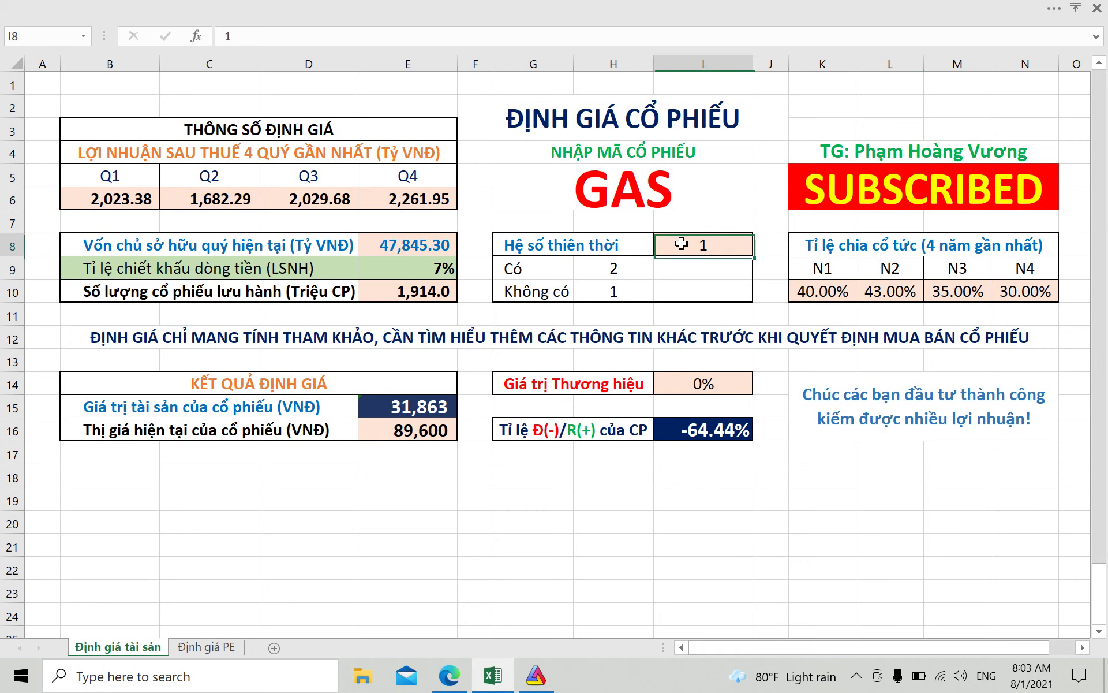
click(684, 386)
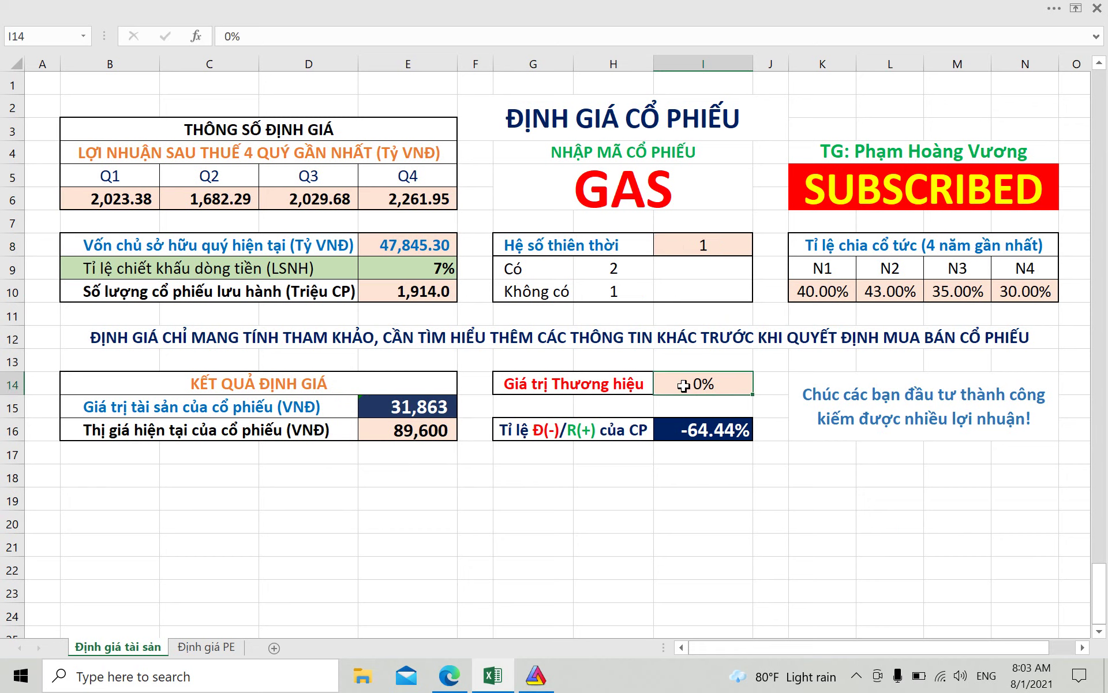
text(50)
click(688, 508)
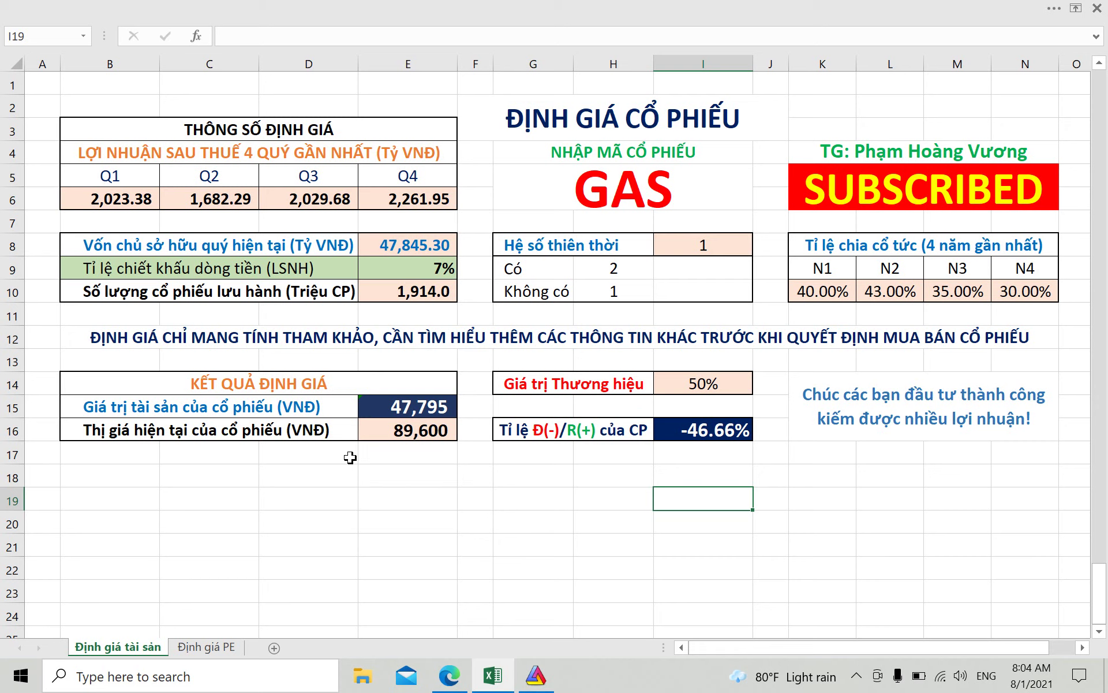
Step: Set the brand value (Giá trị Thương hiệu) back to 0%
click(696, 386)
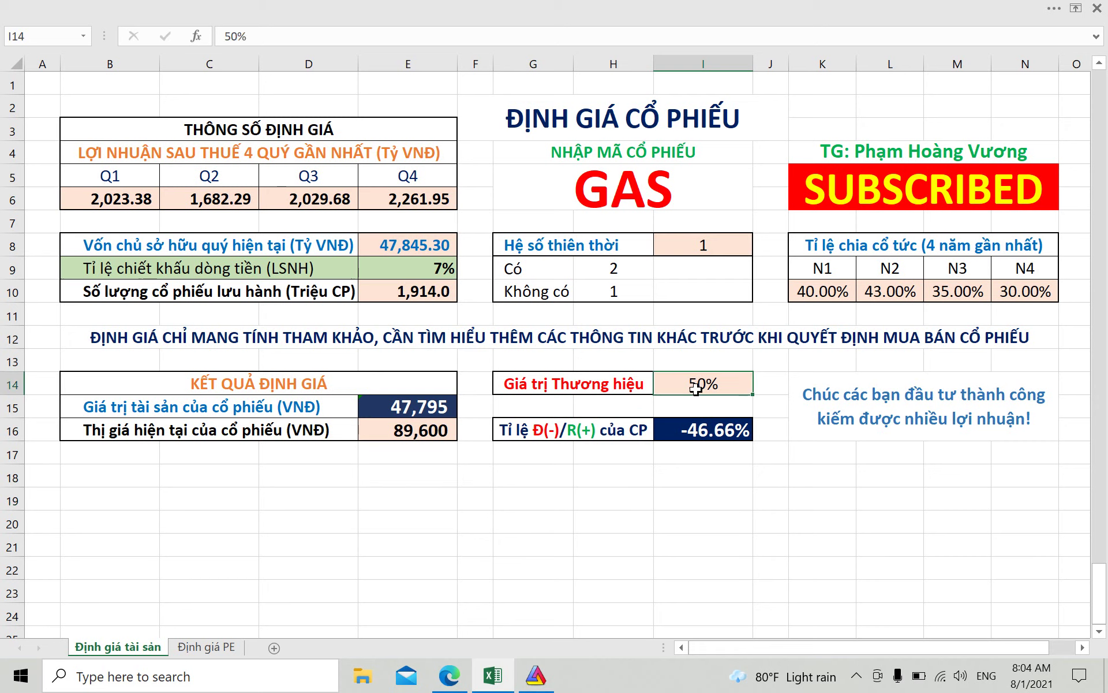
text(0)
click(703, 521)
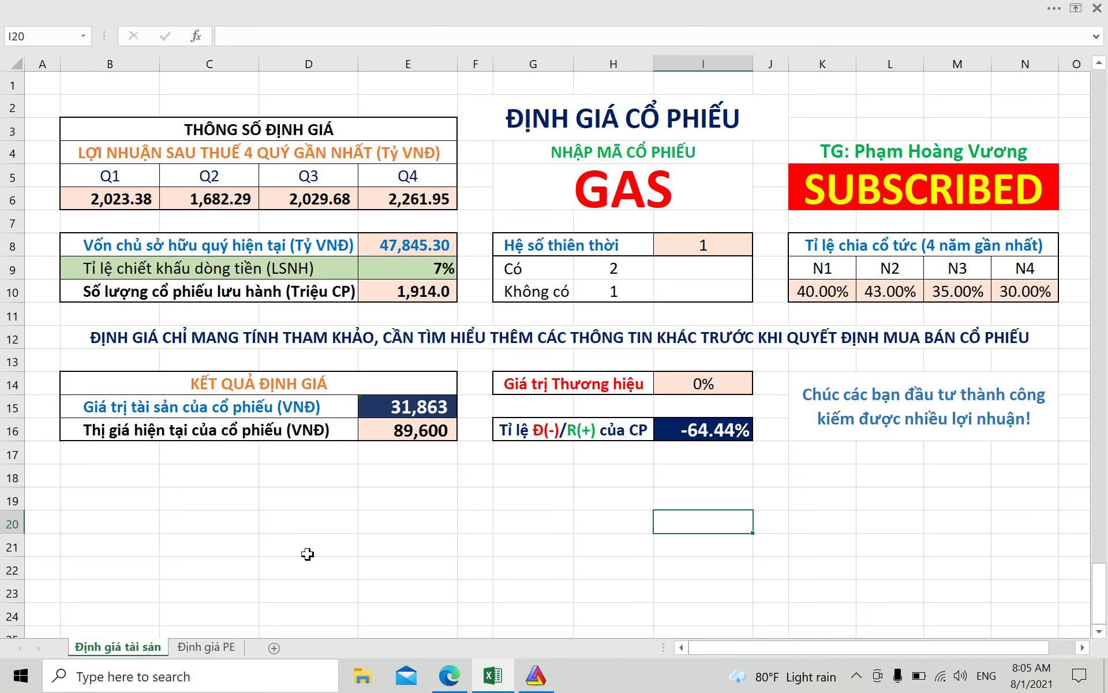
Step: Open the Định giá PE sheet, switch to Vietstock in the browser and open the GAS company page
click(211, 651)
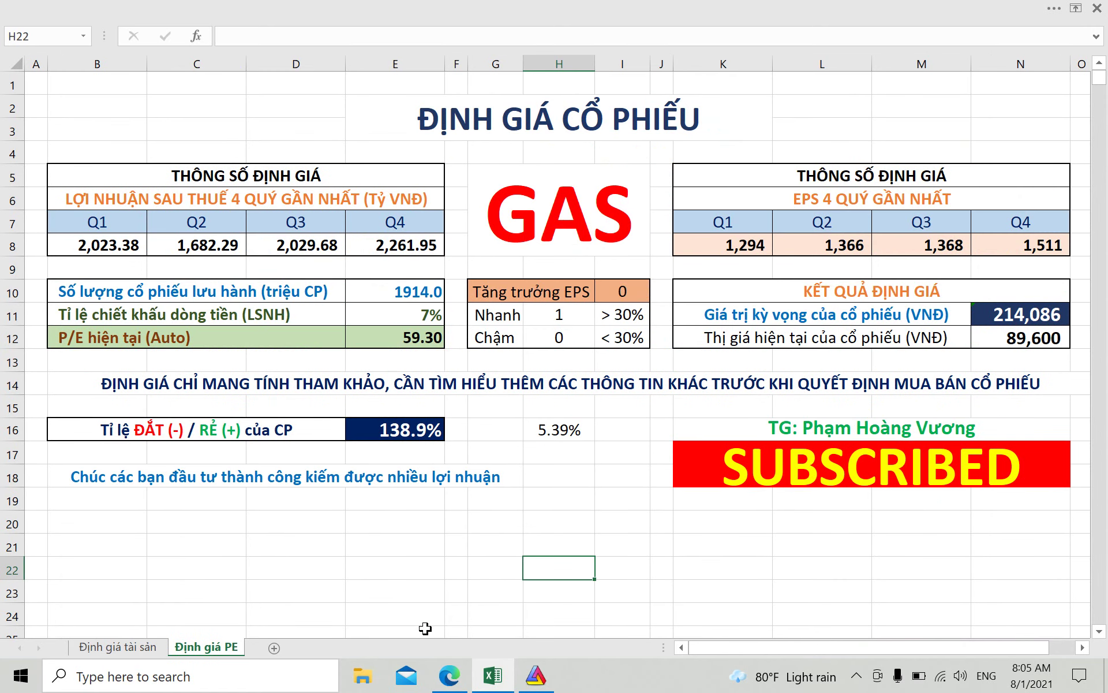
click(449, 676)
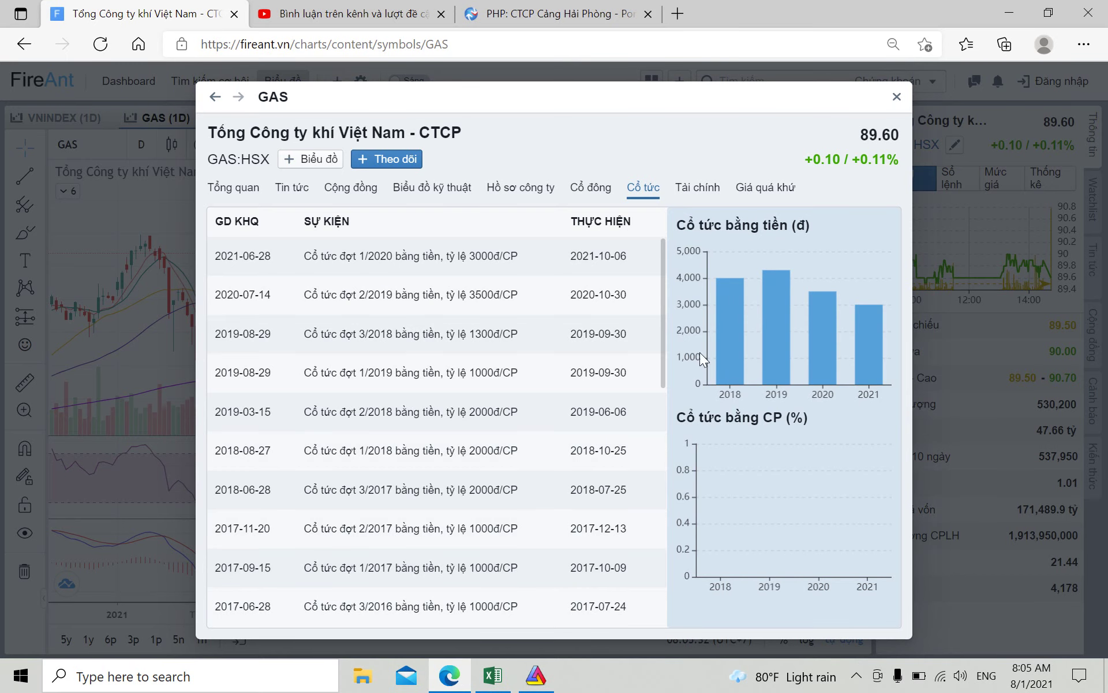
click(897, 96)
click(531, 18)
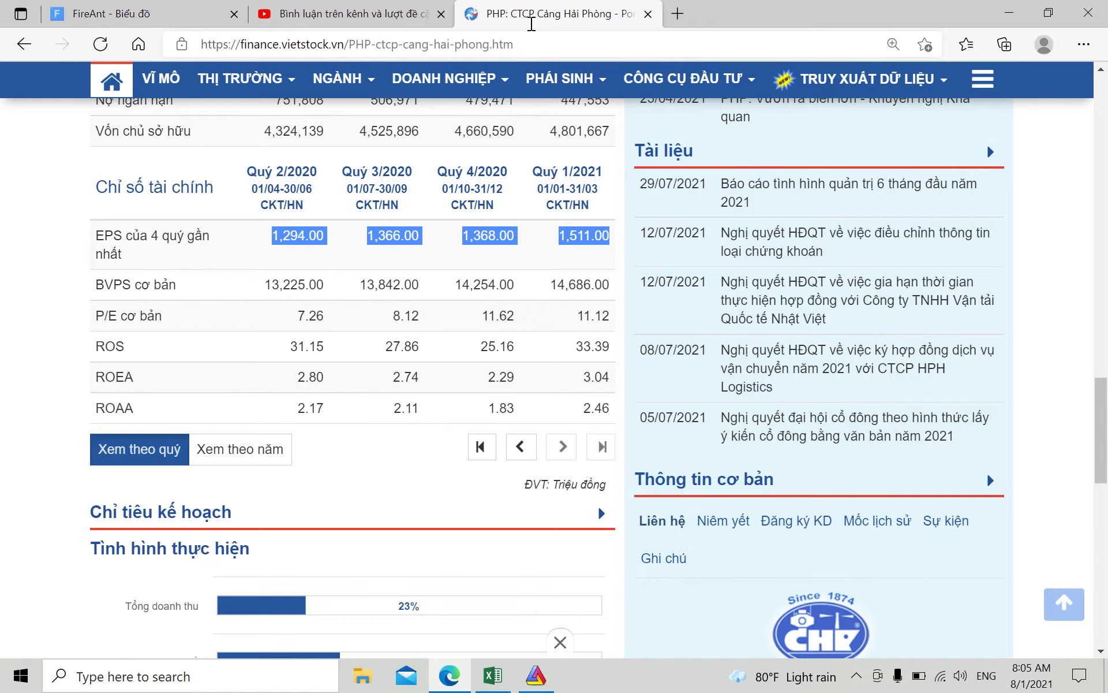
scroll(753, 355, up, 15)
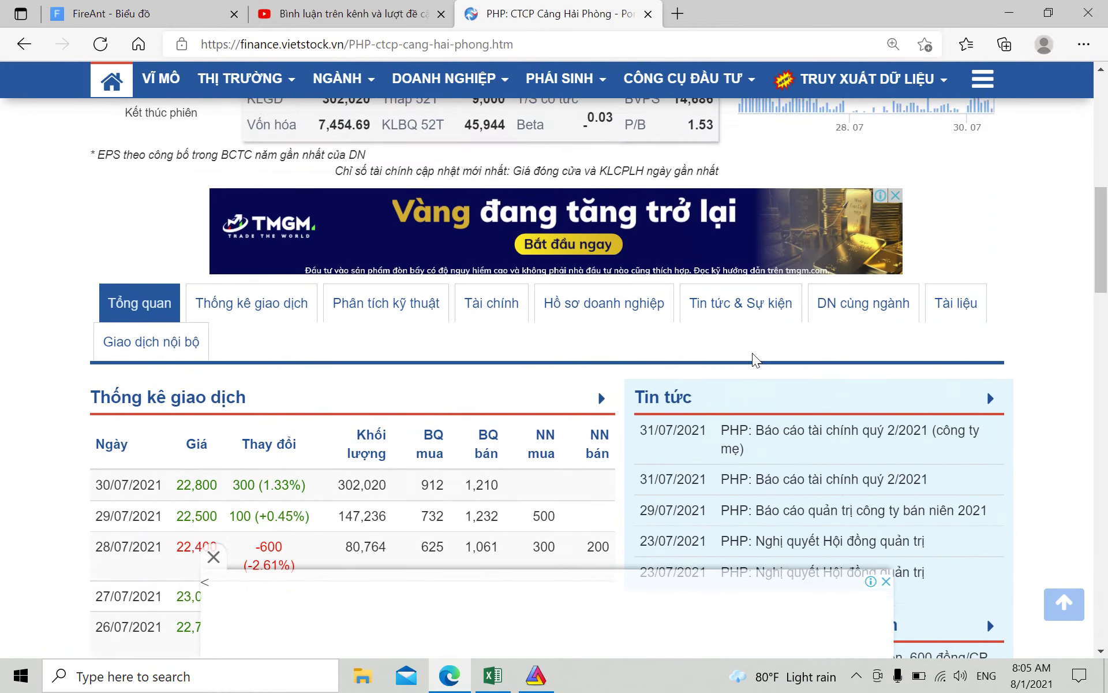
scroll(753, 353, up, 10)
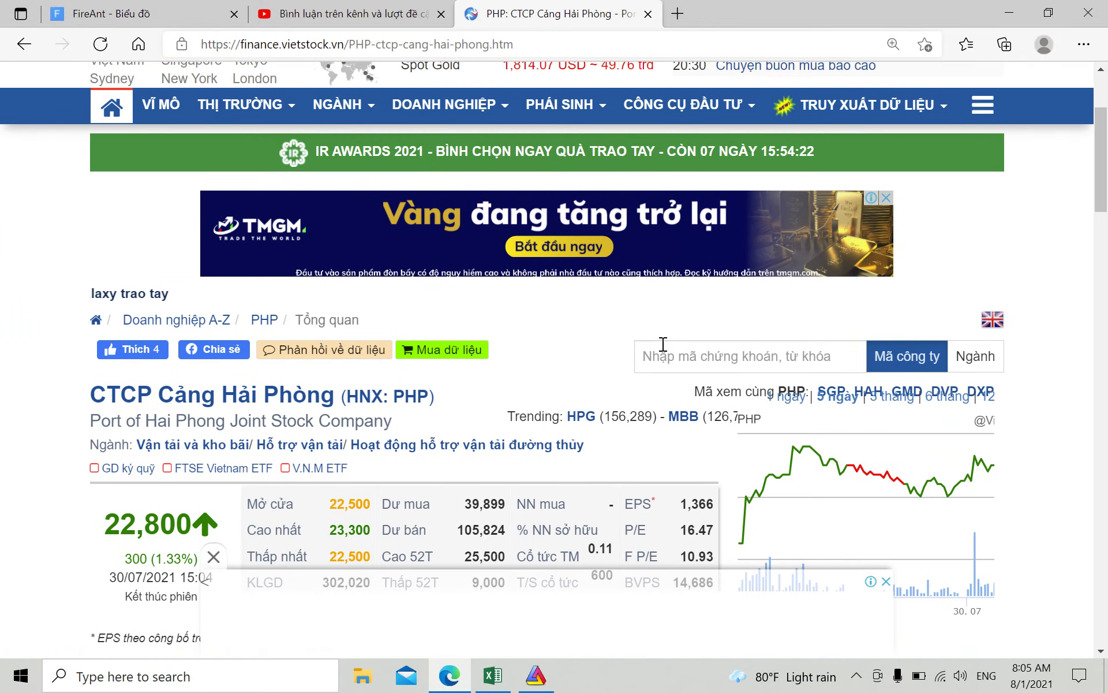
scroll(662, 344, down, 2)
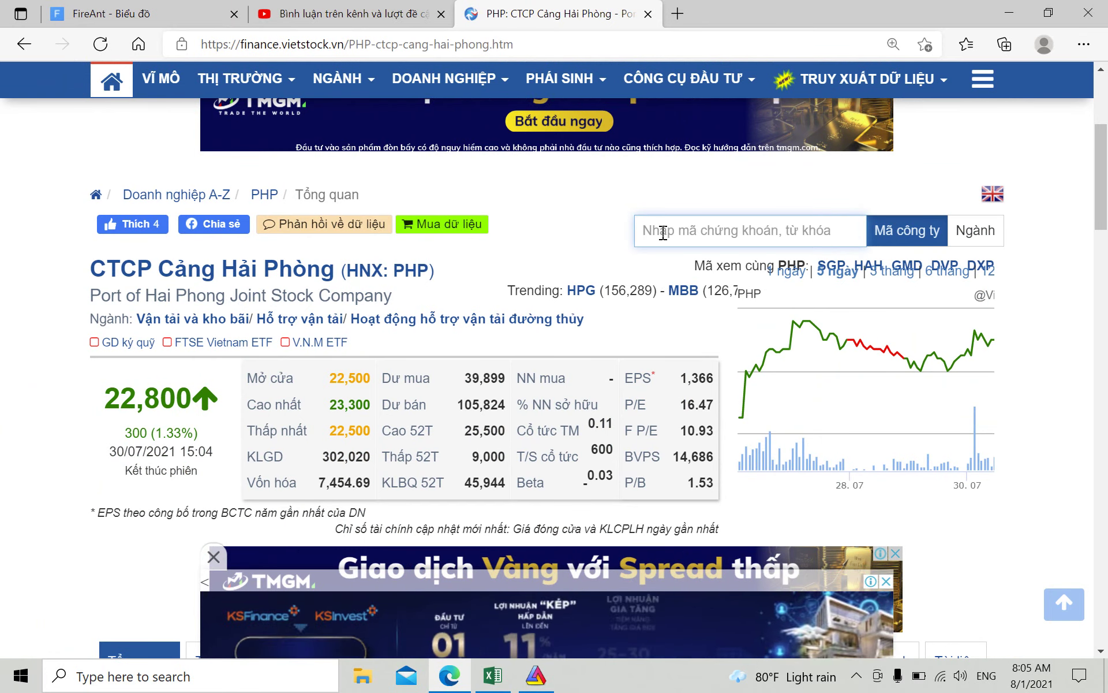
text(gas)
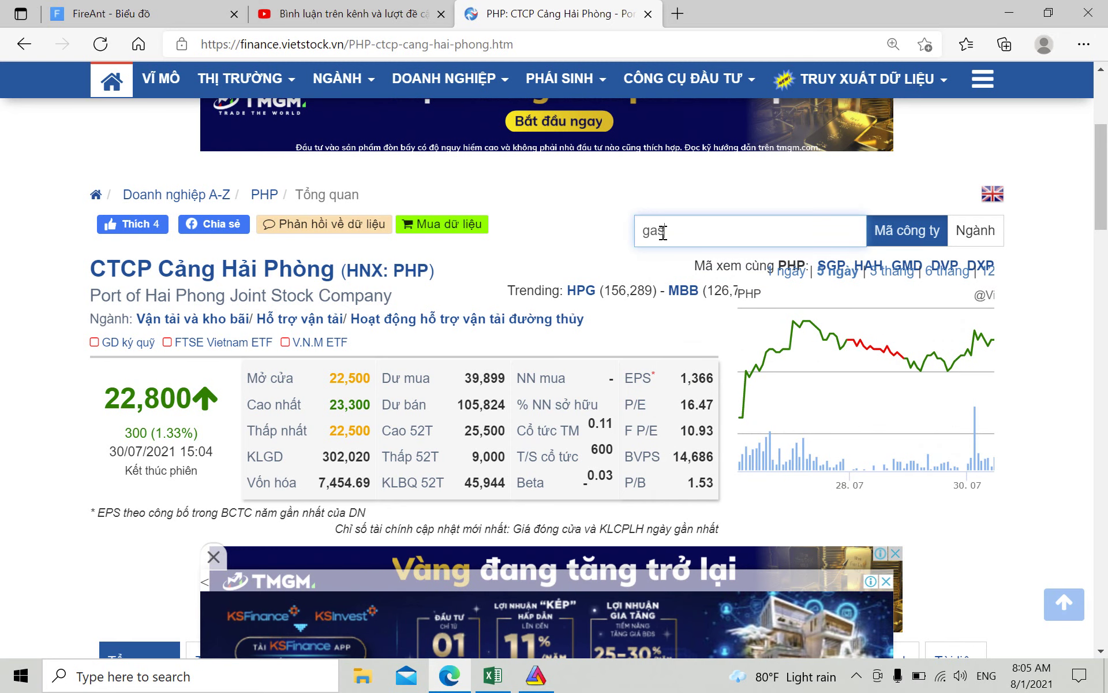
key(Return)
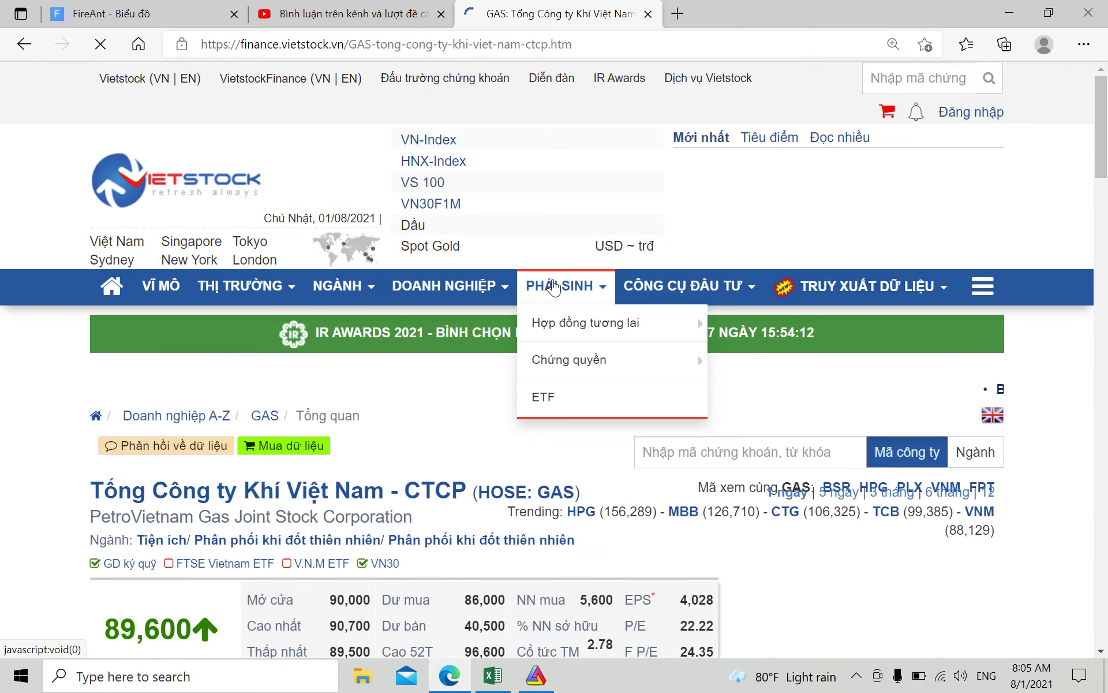
Step: Copy GAS's four latest quarterly EPS values (4,743, 4,051, 3,892, 4,178) from Vietstock into the Q1–Q4 EPS cells of the Excel PE sheet
scroll(424, 329, down, 20)
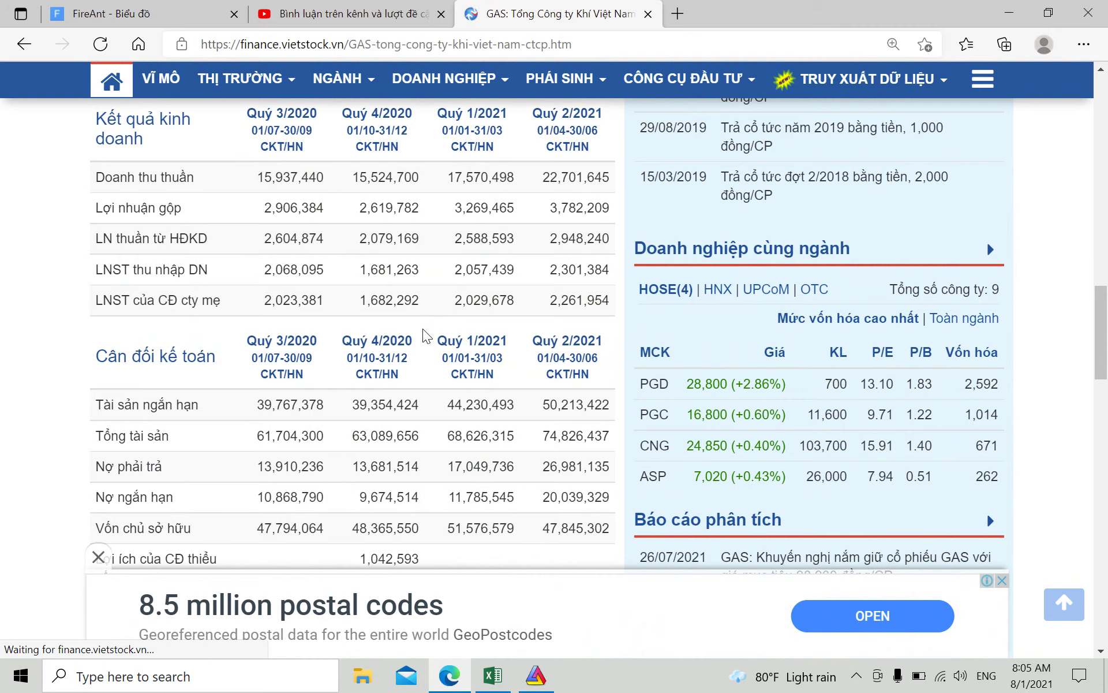
scroll(423, 327, down, 6)
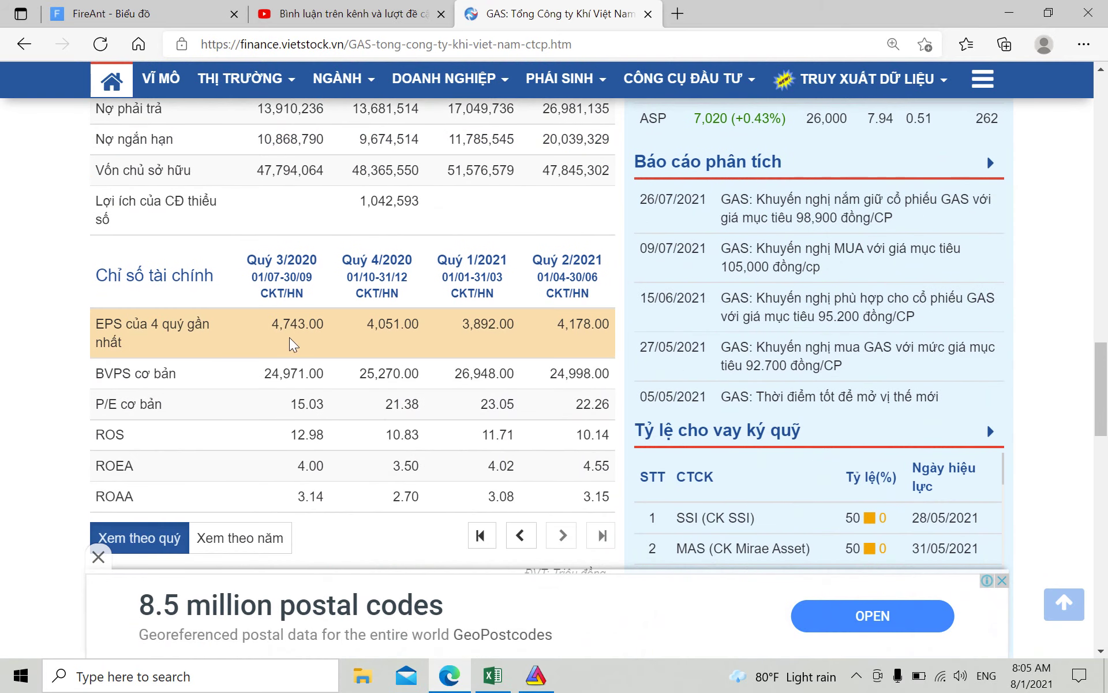
drag(269, 326, 611, 330)
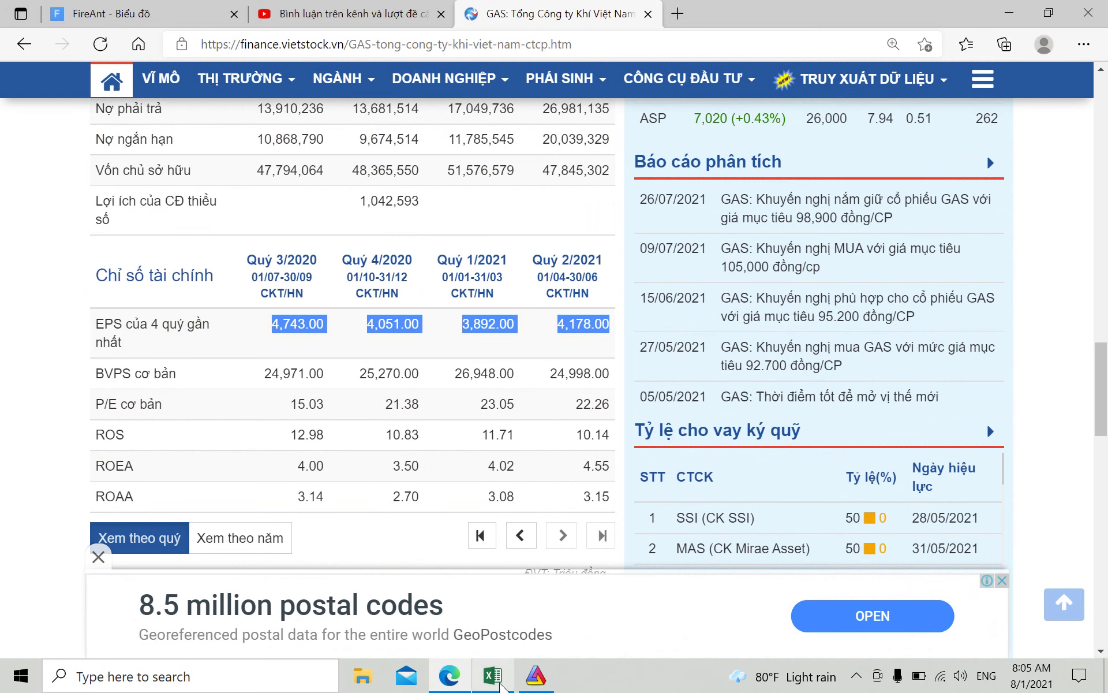
click(493, 674)
click(738, 246)
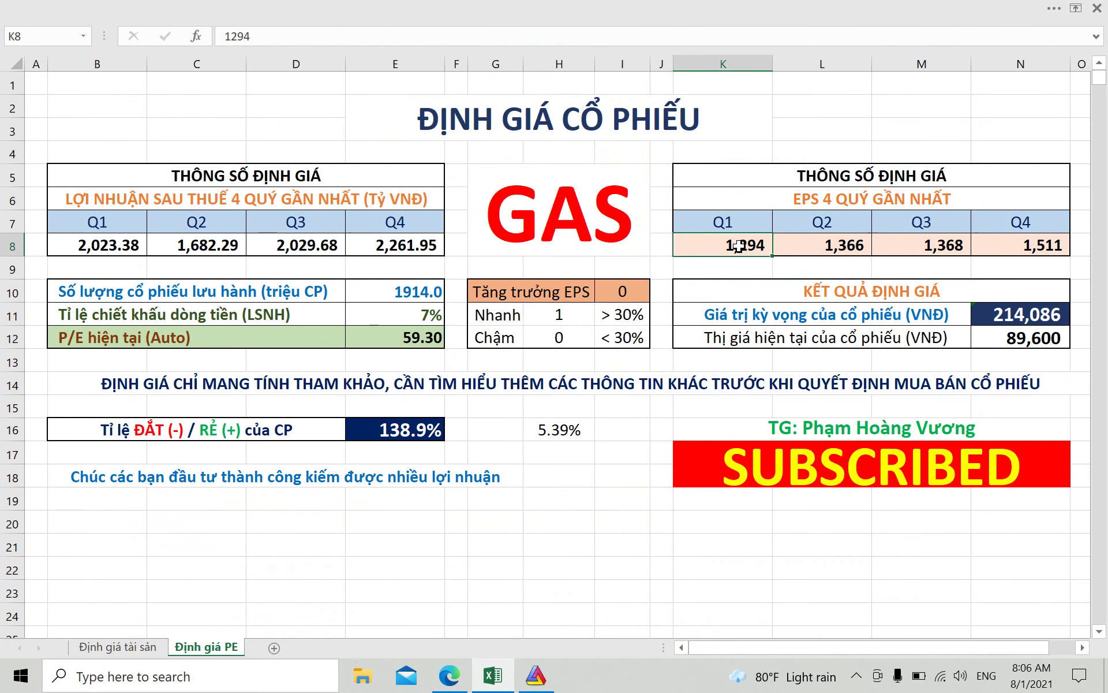
right_click(738, 246)
click(750, 363)
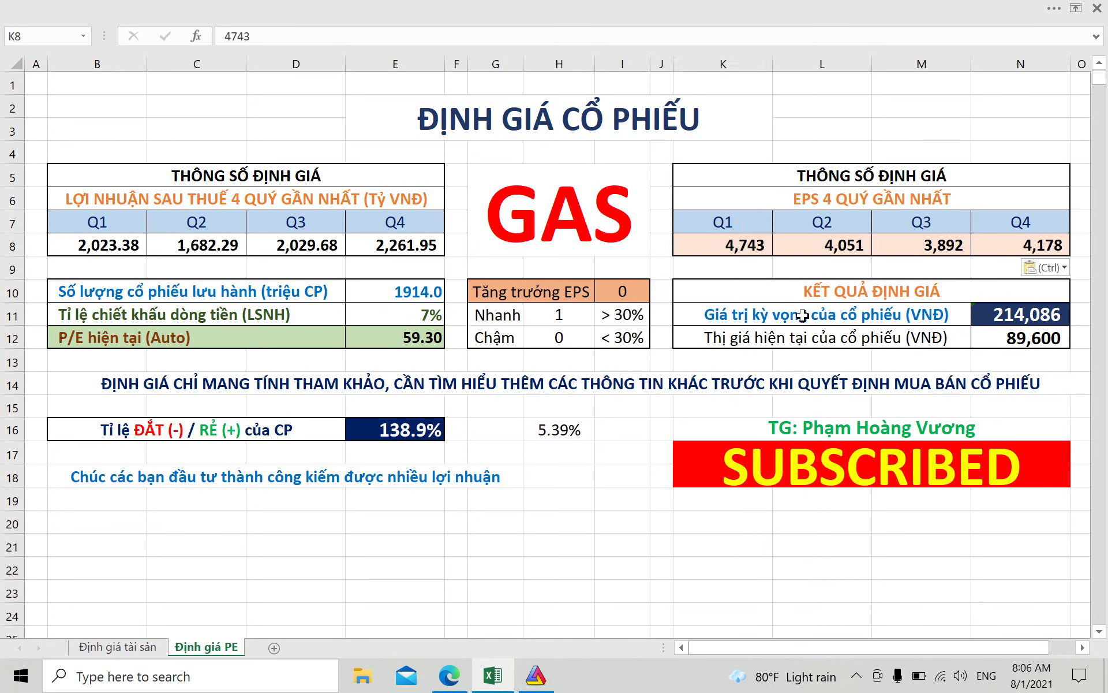
click(585, 537)
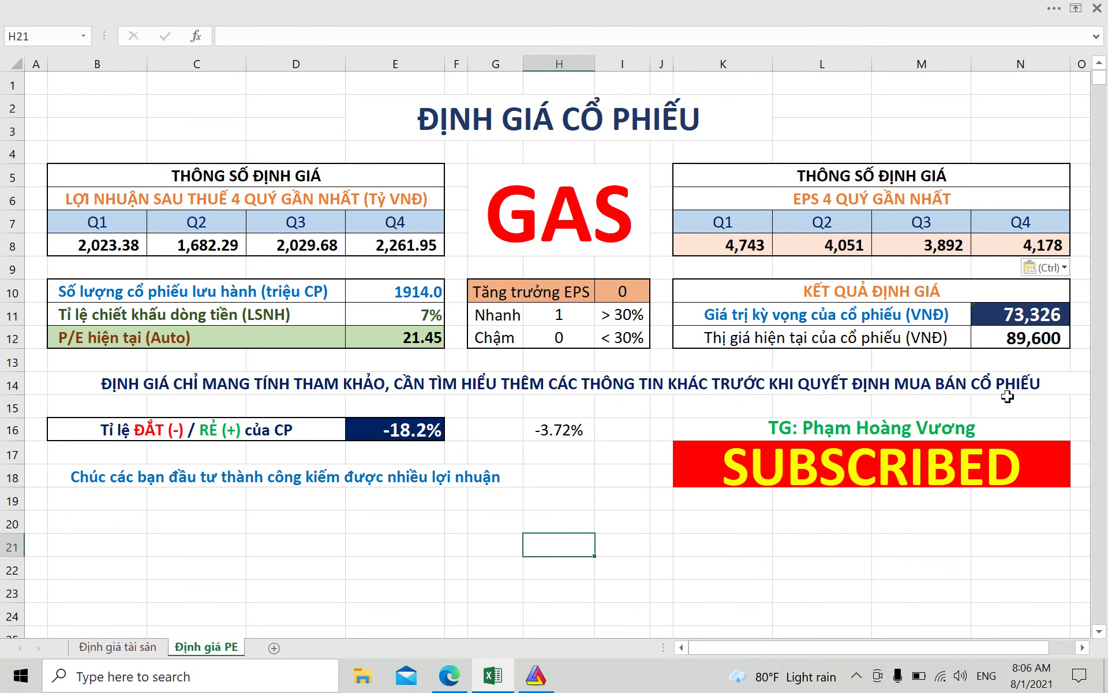
key(Escape)
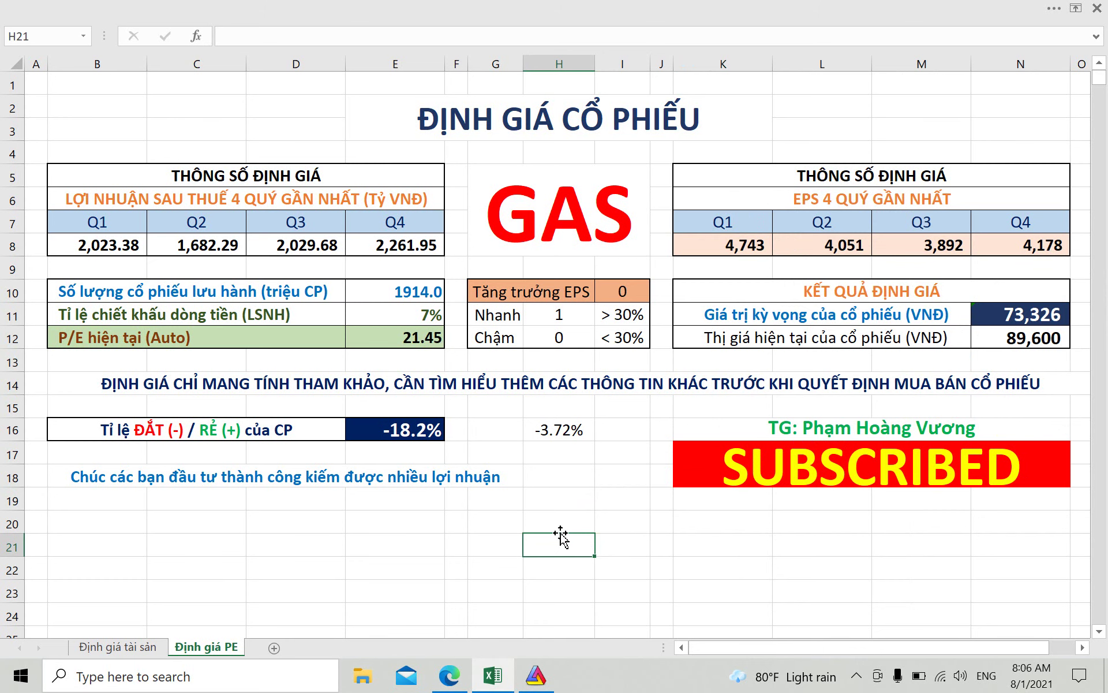
Step: Return to the Định giá tài sản sheet and review the asset valuation results for GAS
click(132, 647)
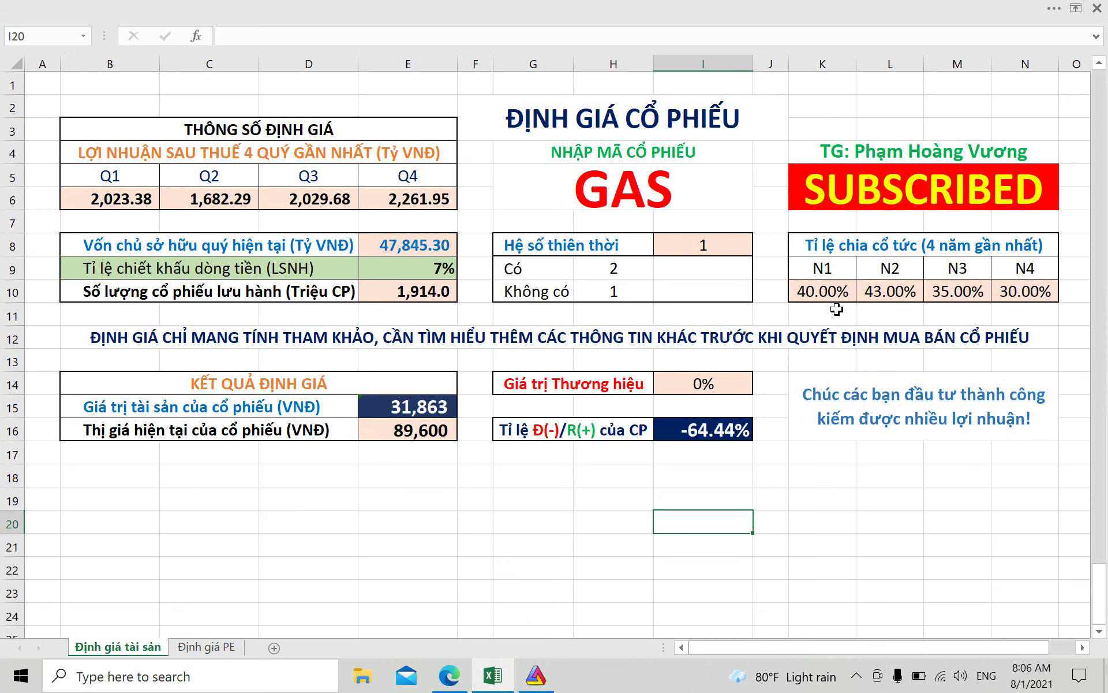
click(841, 520)
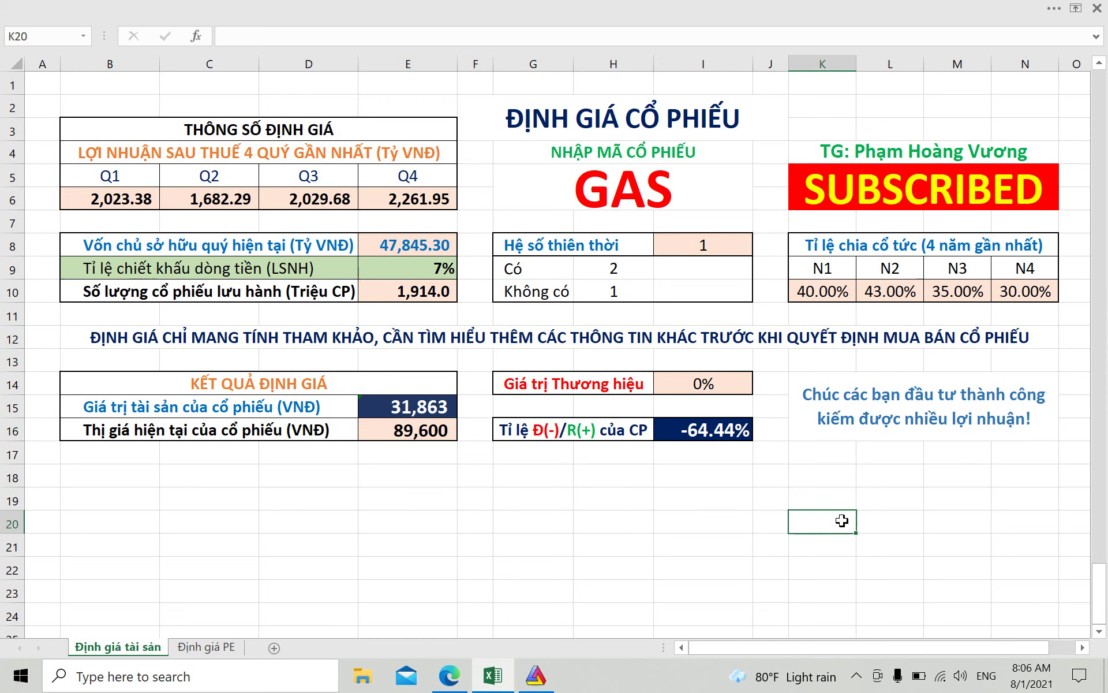
click(725, 525)
click(814, 523)
click(739, 523)
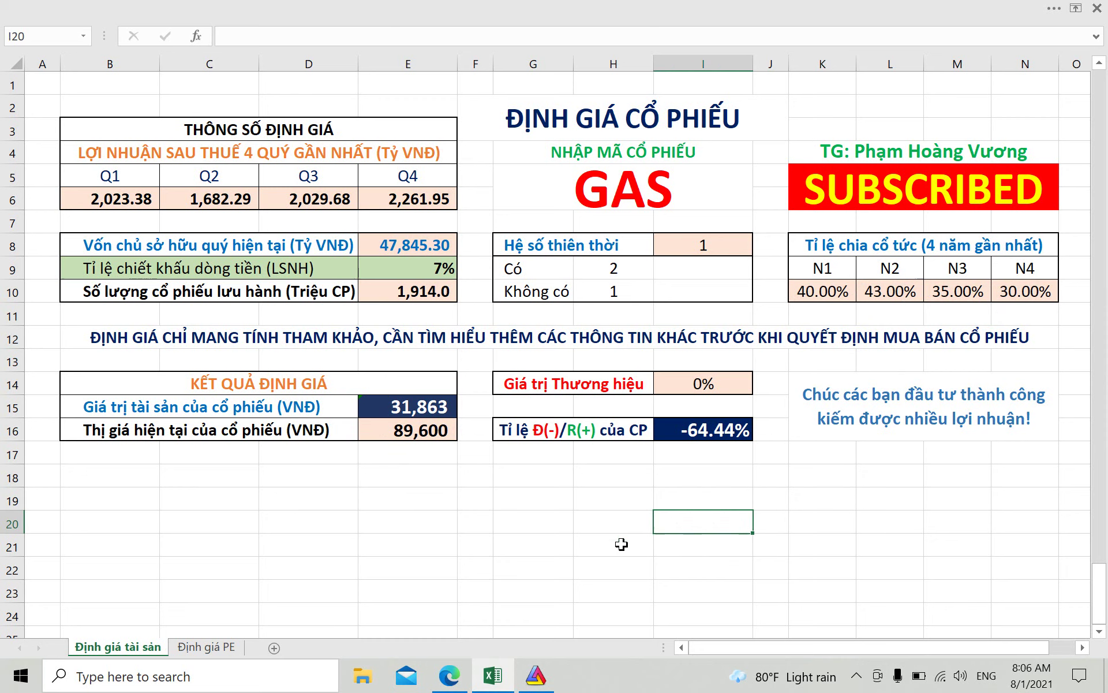
click(400, 568)
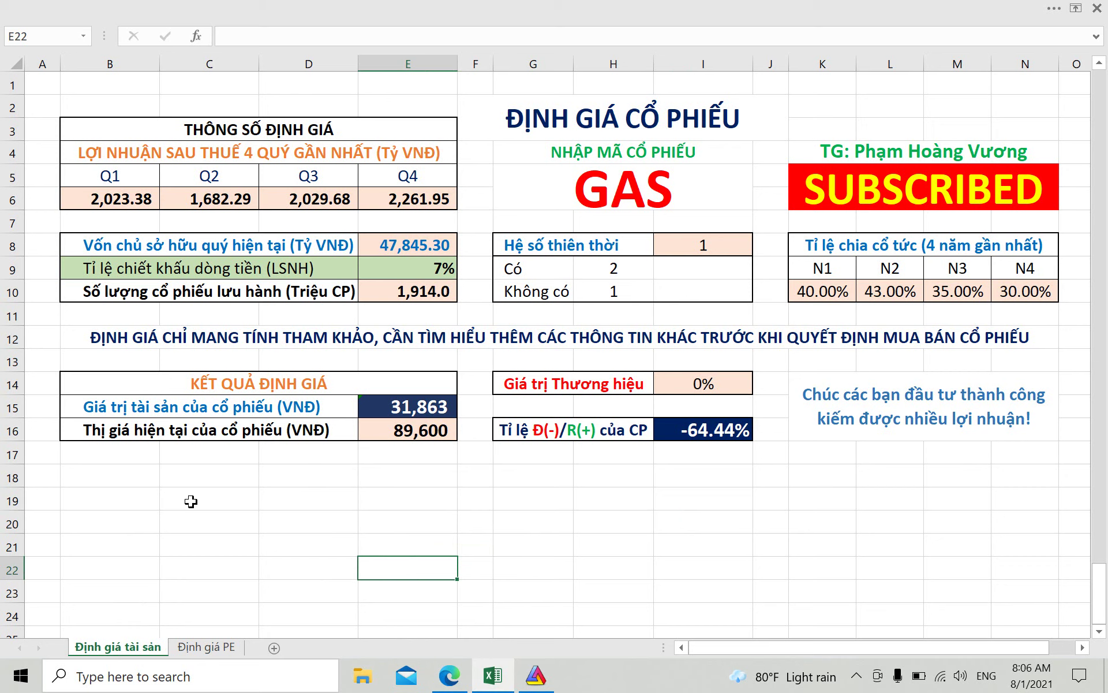
Step: Switch to the browser and read the YouTube Studio channel comments for the next stock valuation request
click(461, 676)
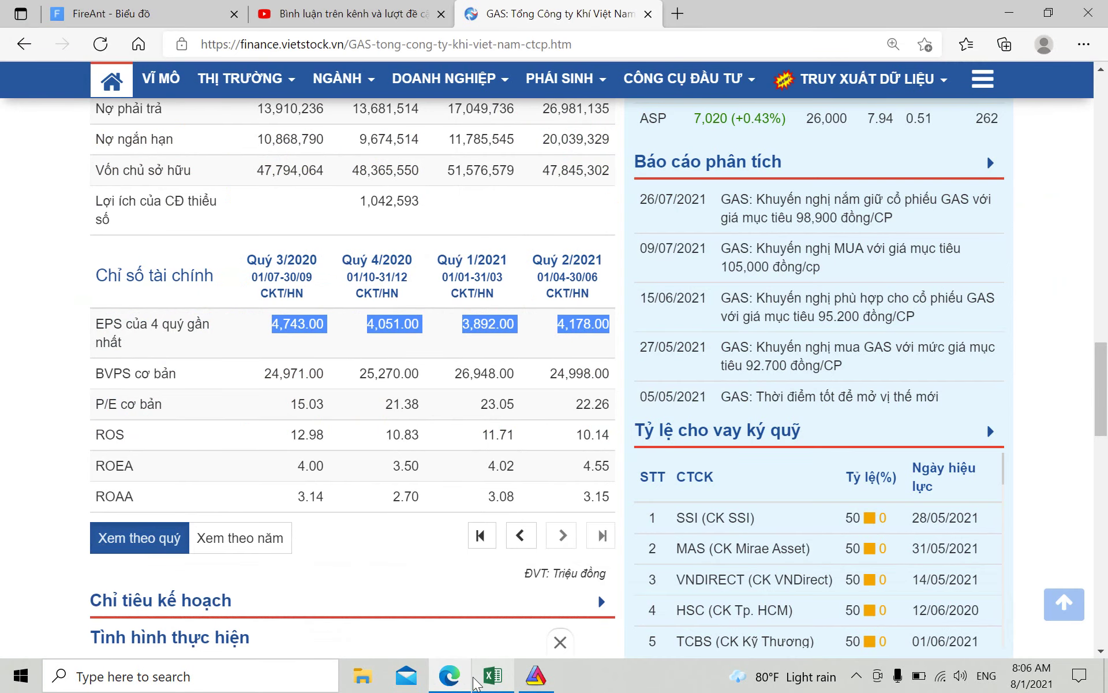
click(500, 680)
click(449, 675)
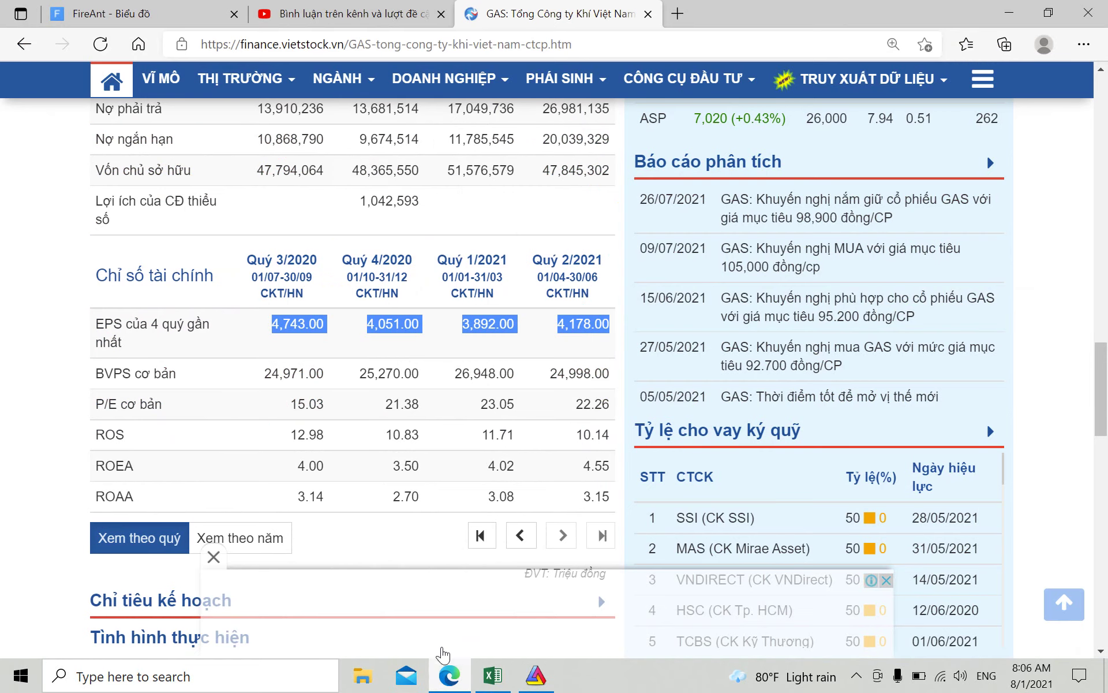
click(378, 16)
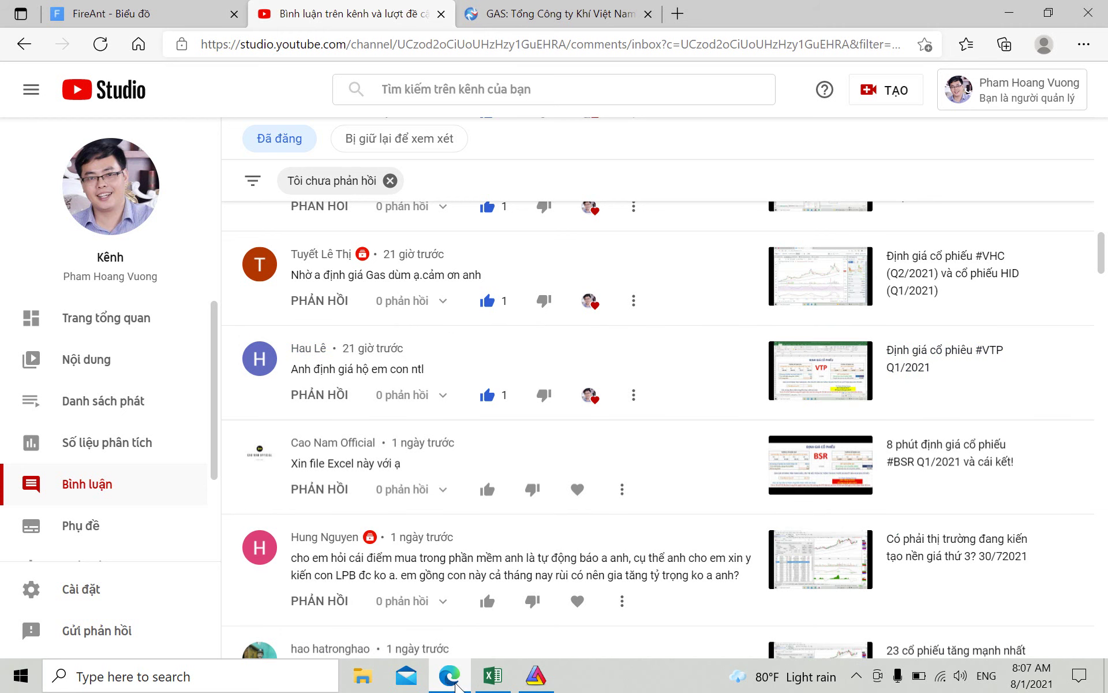
Step: Switch to the FireAnt chart page and load the price chart for NTL
click(98, 14)
click(99, 153)
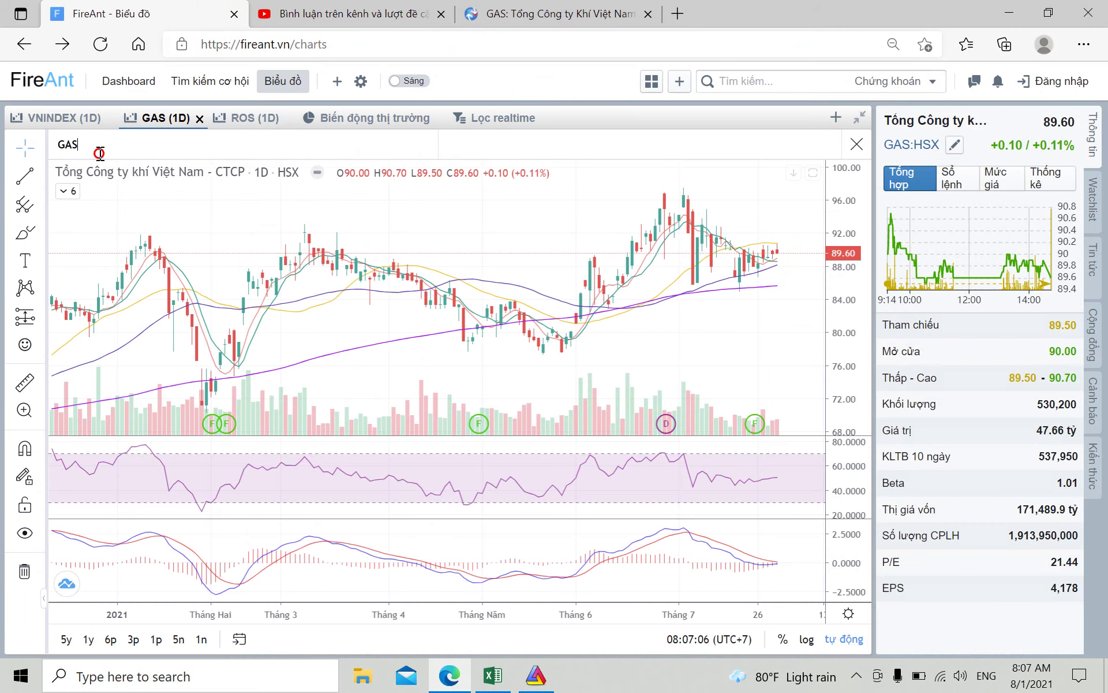
text(NTL)
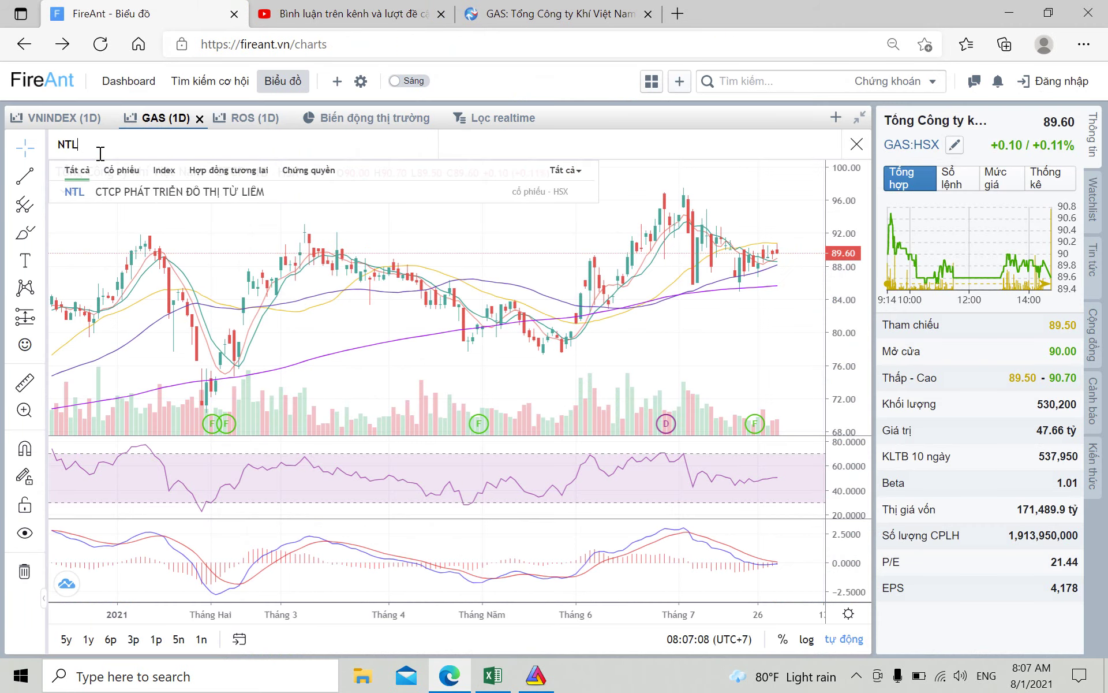
key(Return)
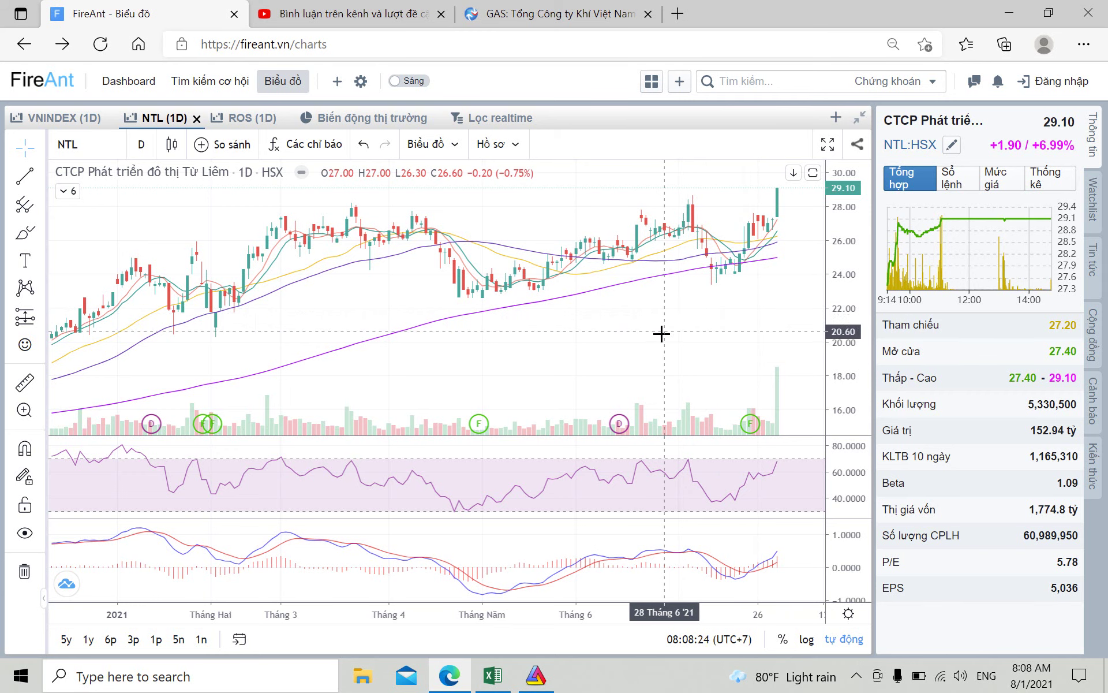
Step: Replace the charted stock with HNB and view its price chart
click(90, 142)
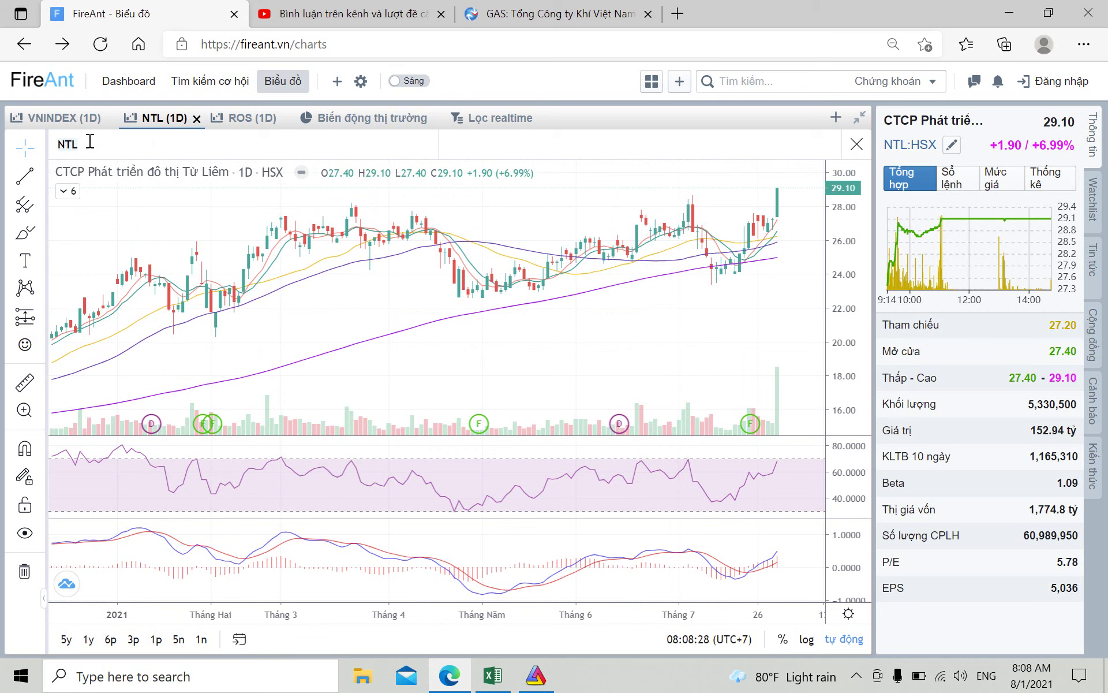
text(HNB)
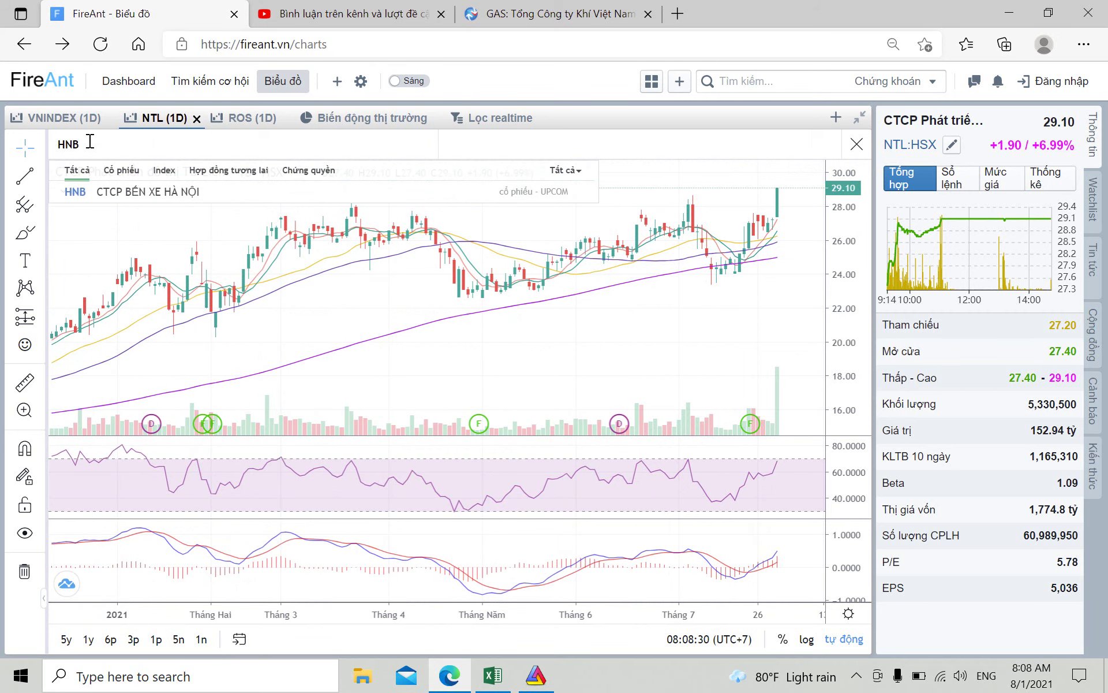
key(Return)
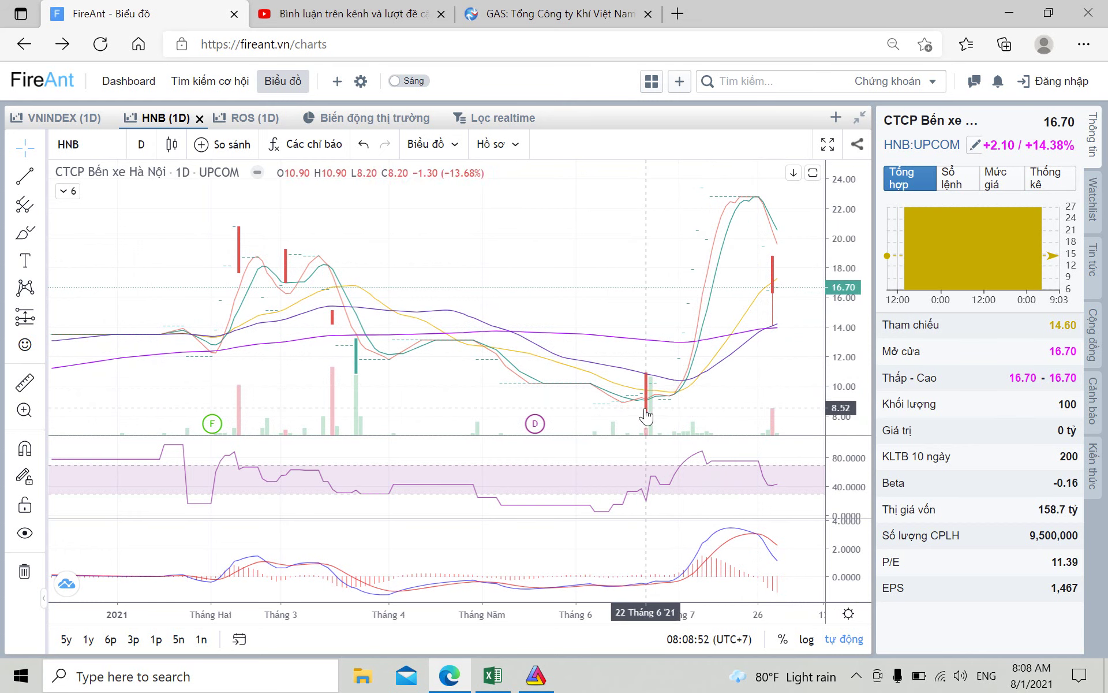
Step: Switch to AmiBroker, open the Automatic Analysis window and bring up the formula file selection
click(536, 675)
click(313, 50)
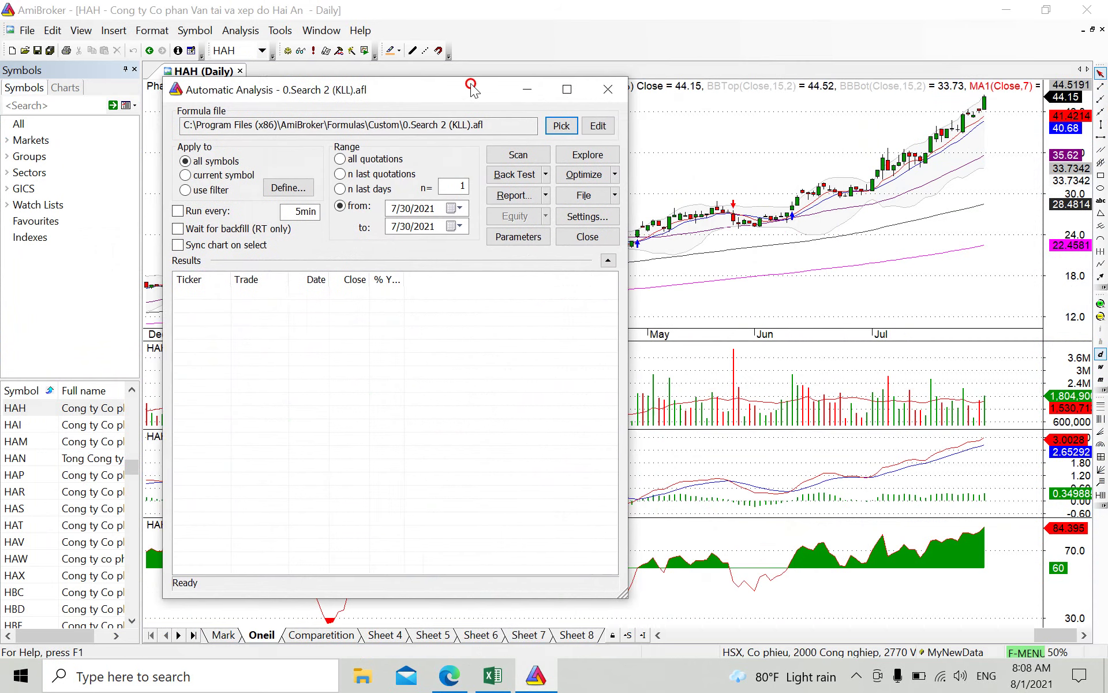
drag(641, 81, 461, 91)
click(540, 126)
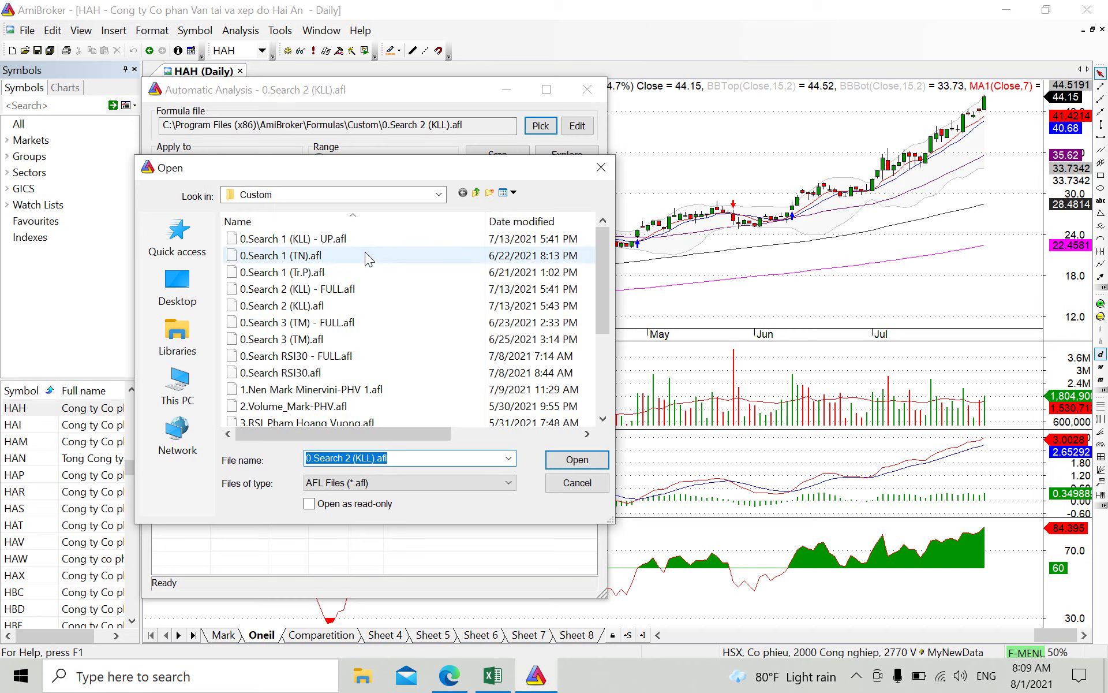
Step: Look through the 0.Search 1 (KLL, TN, Tr.P) and 0.Search 2 (KLL) formula files in the Custom folder
click(296, 243)
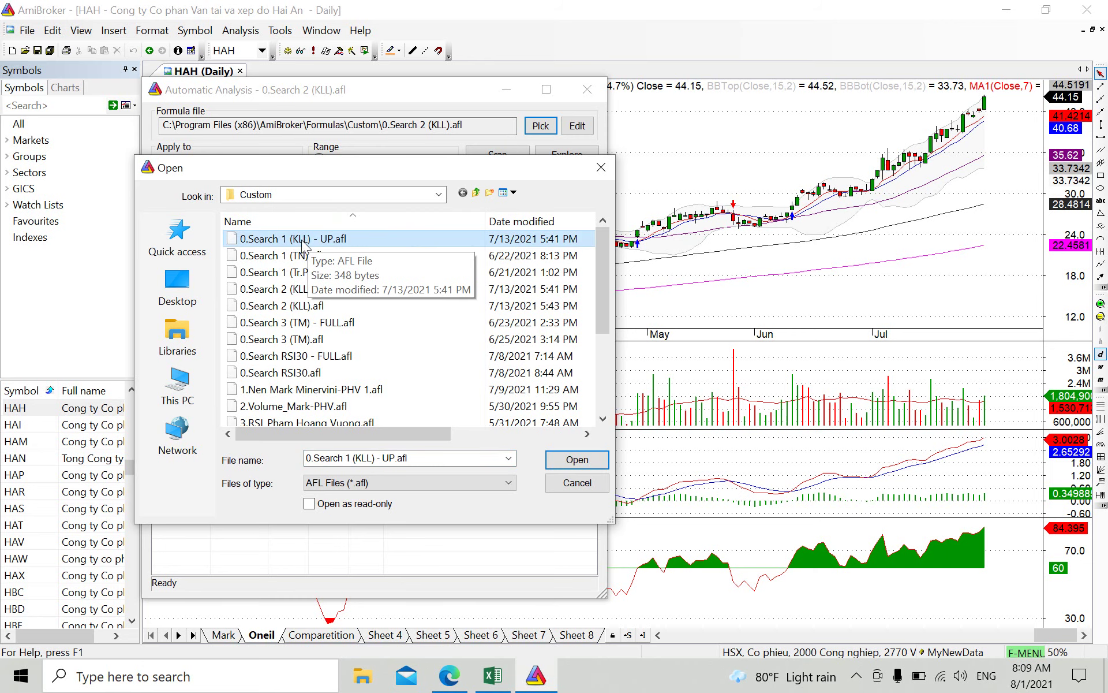
key(Down)
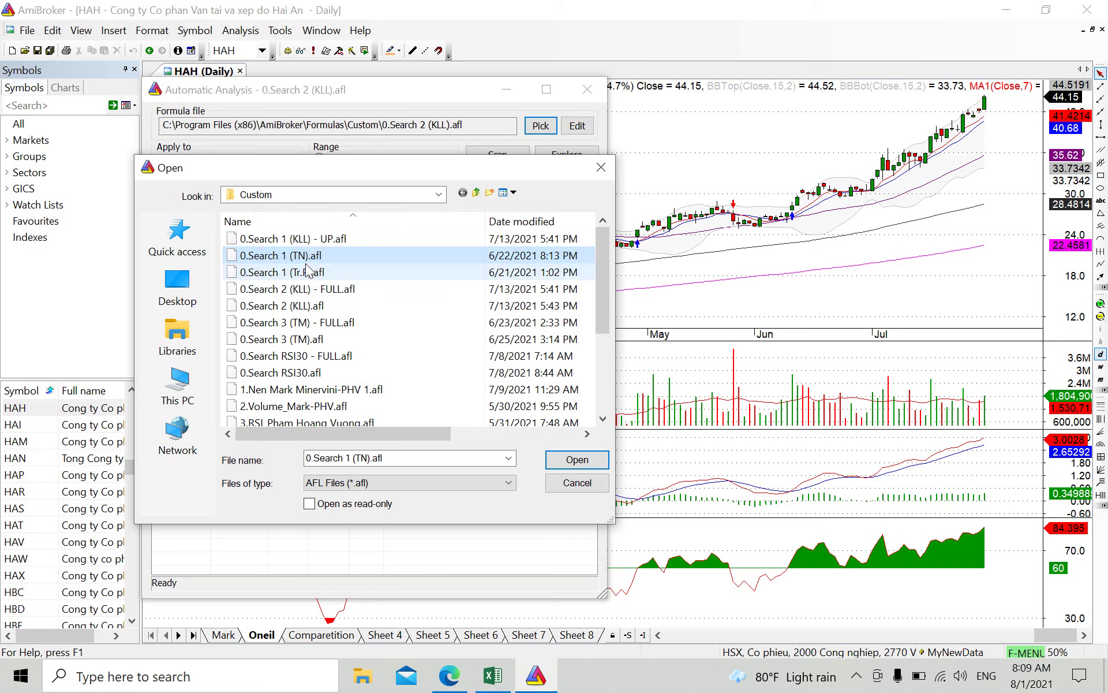
click(301, 273)
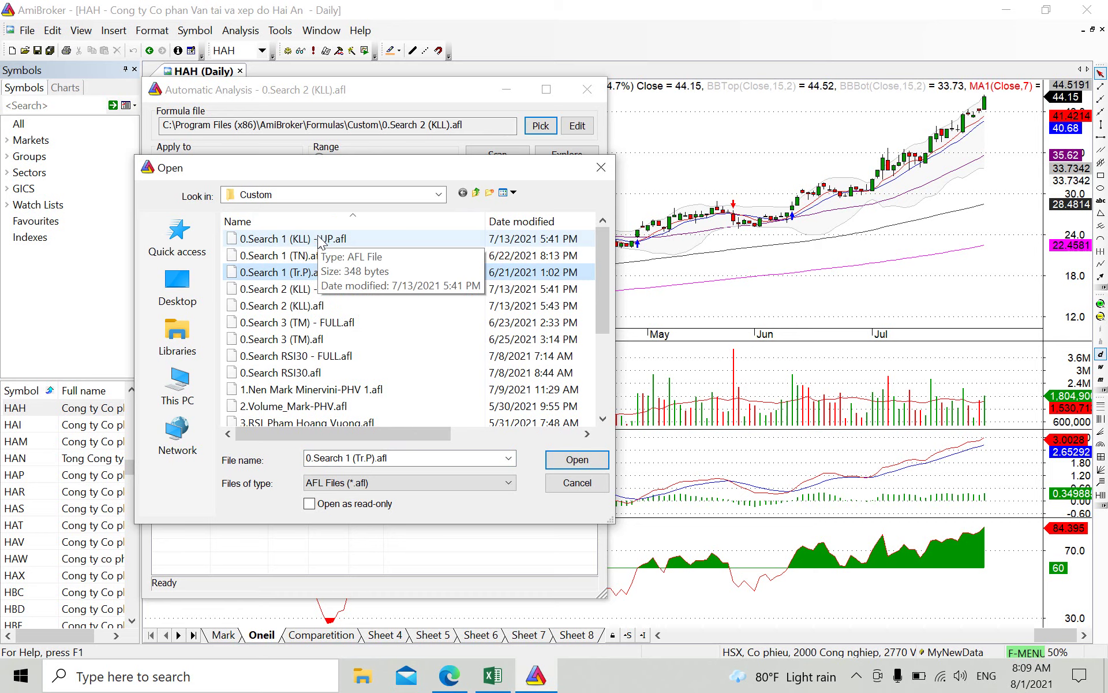
click(312, 242)
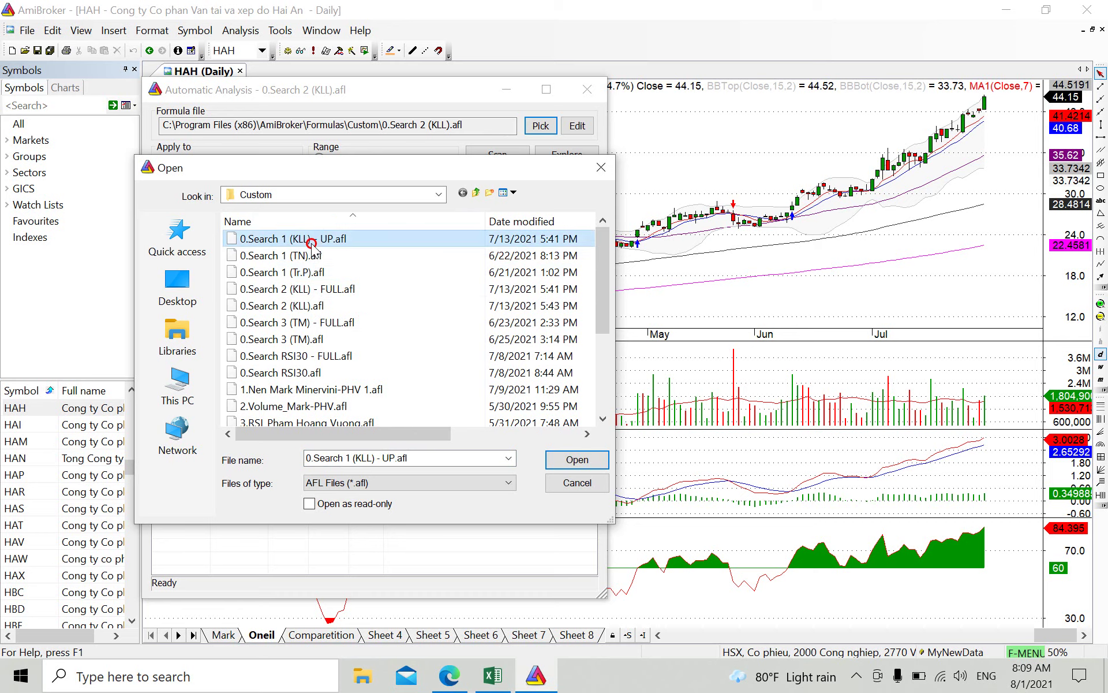
click(315, 273)
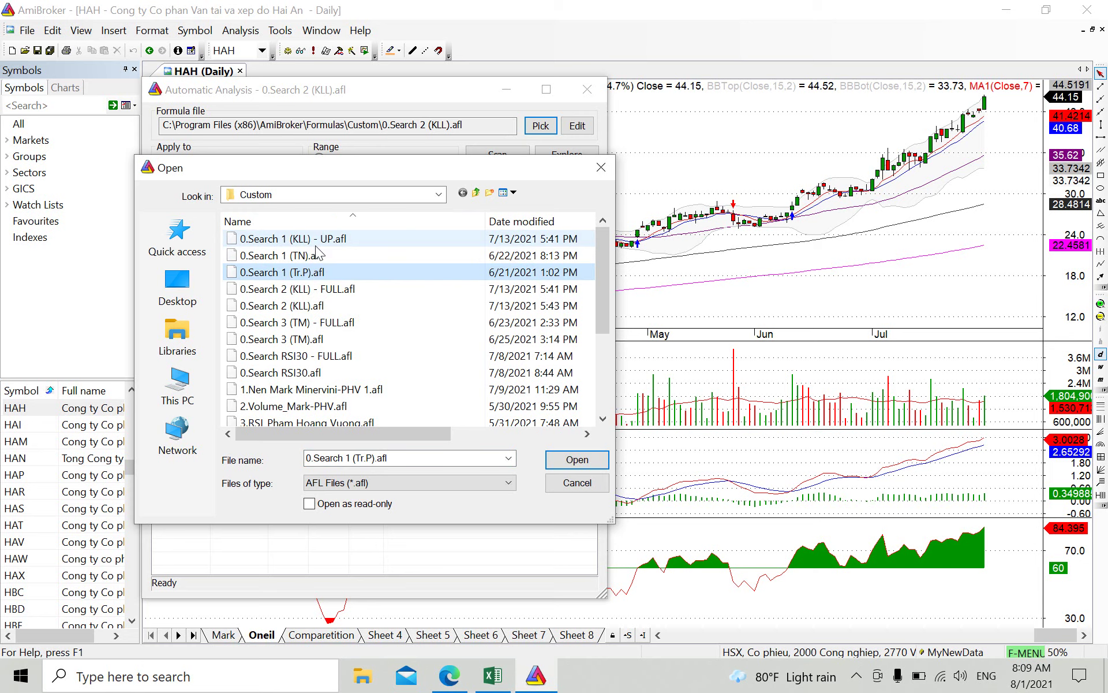
click(316, 241)
click(313, 273)
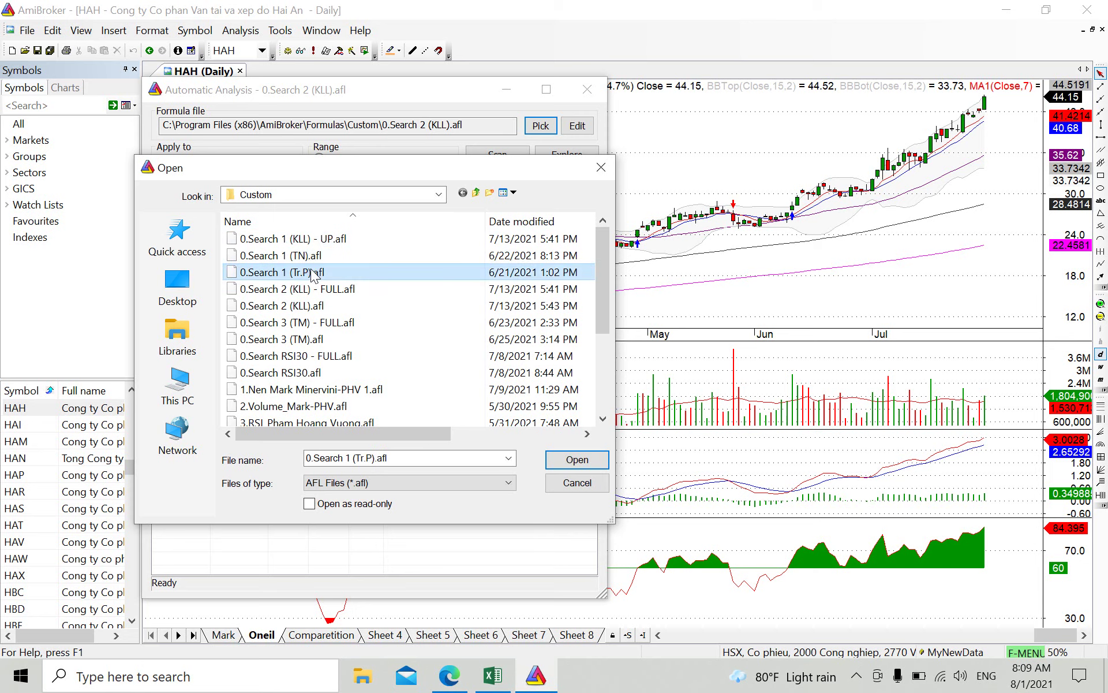
click(303, 289)
click(302, 306)
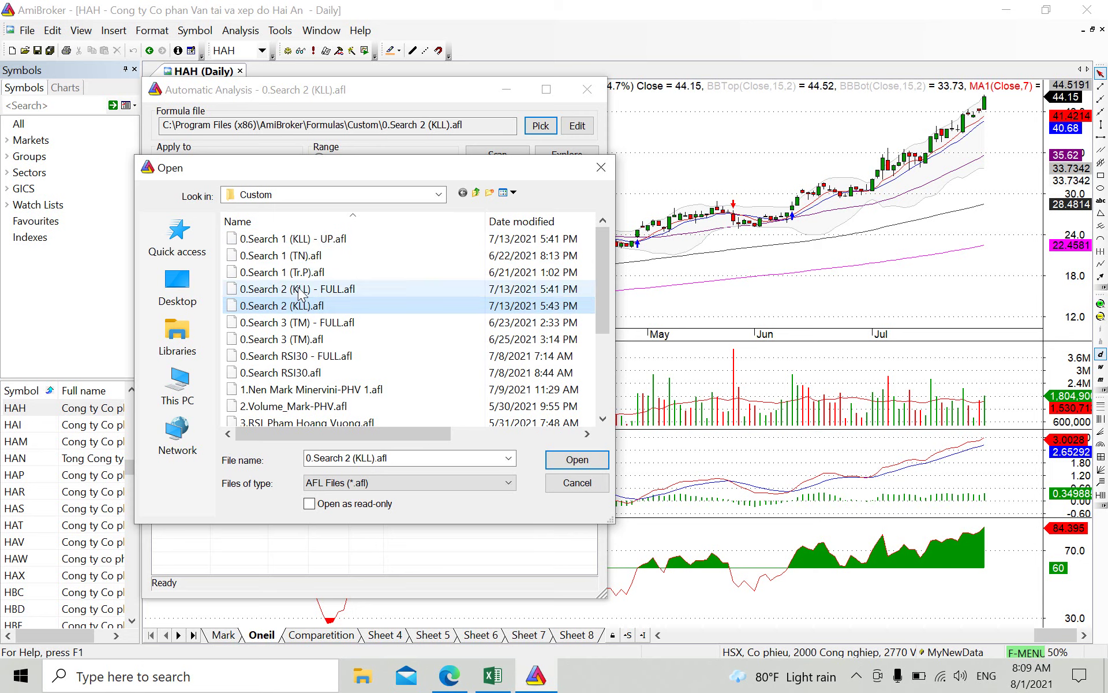
click(300, 291)
click(301, 307)
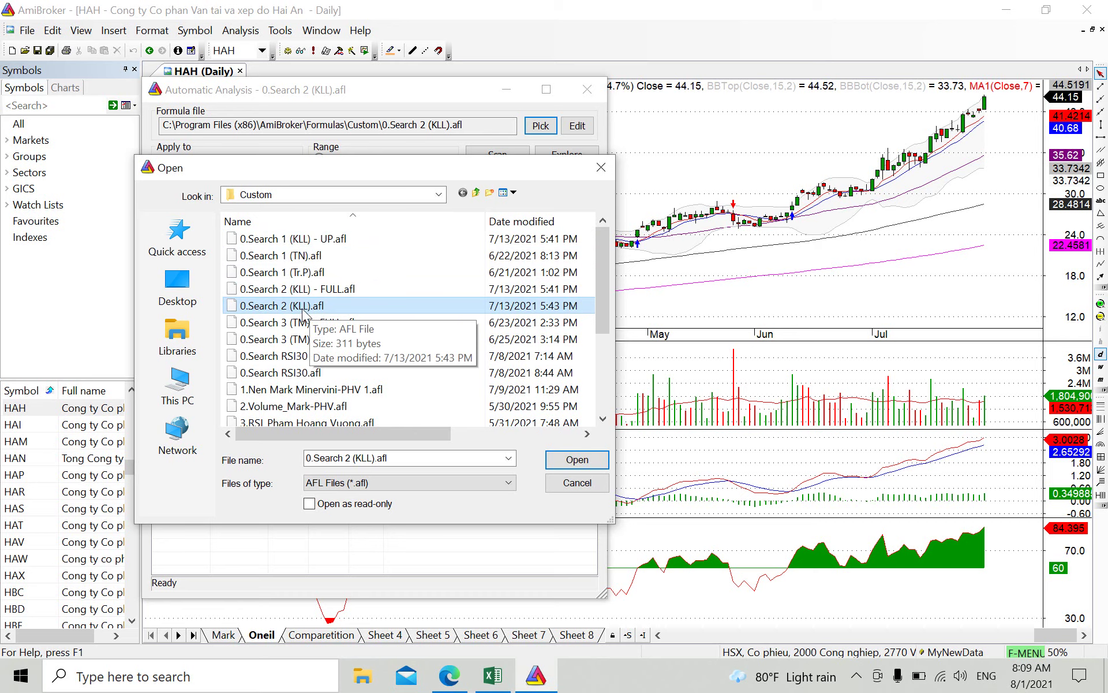
click(295, 291)
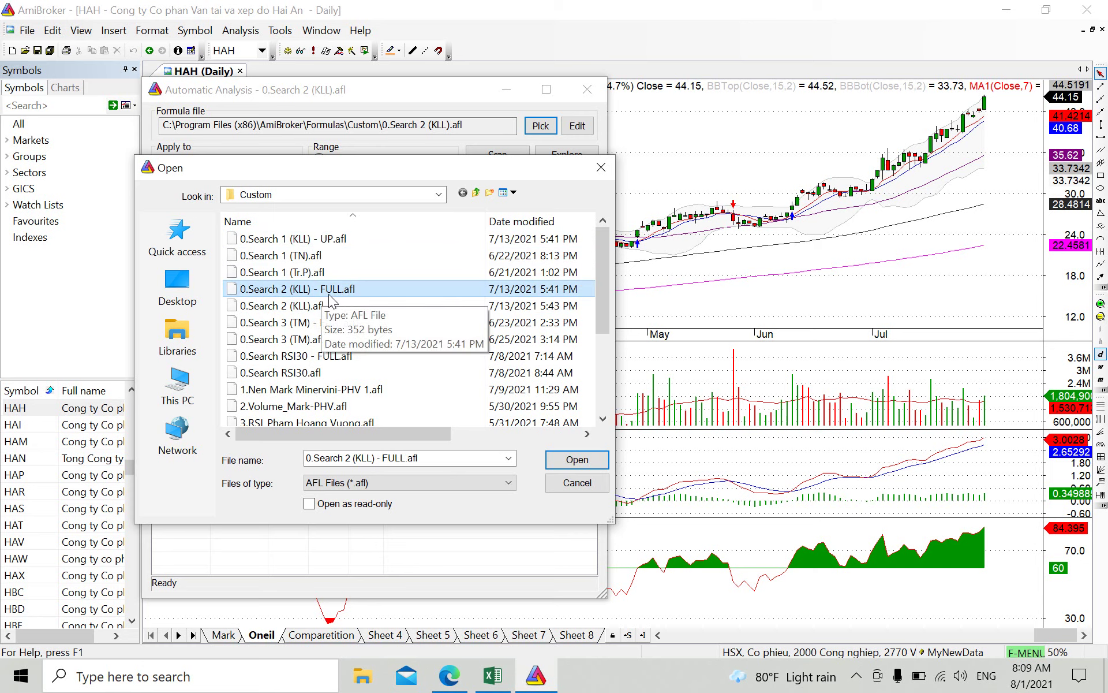
click(346, 309)
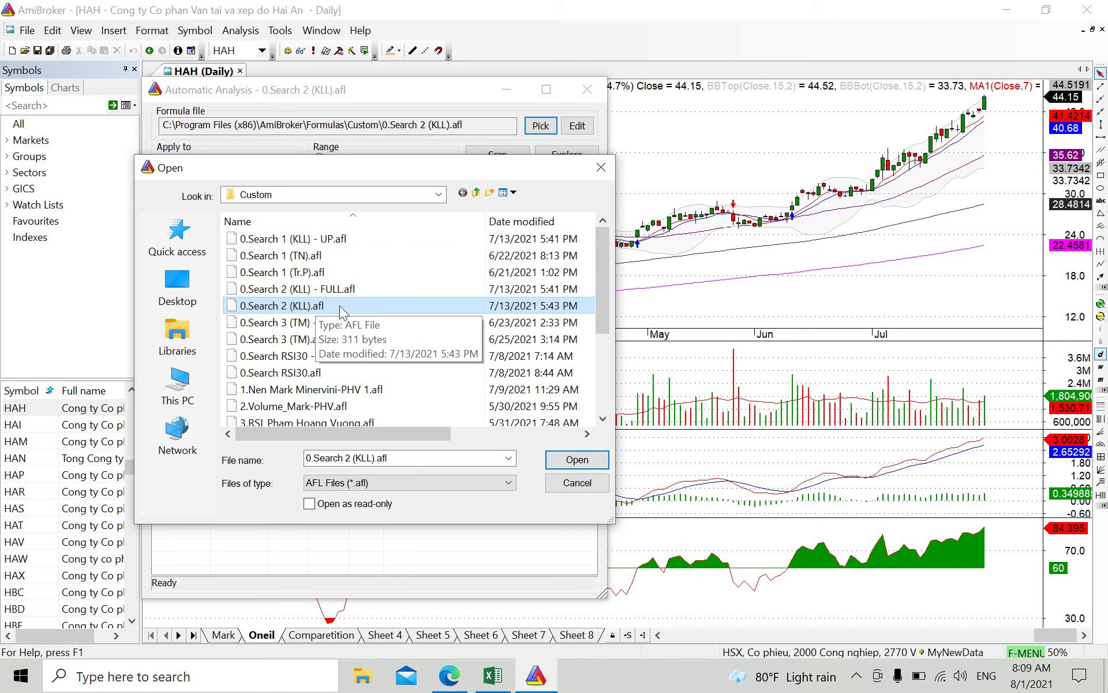
click(303, 289)
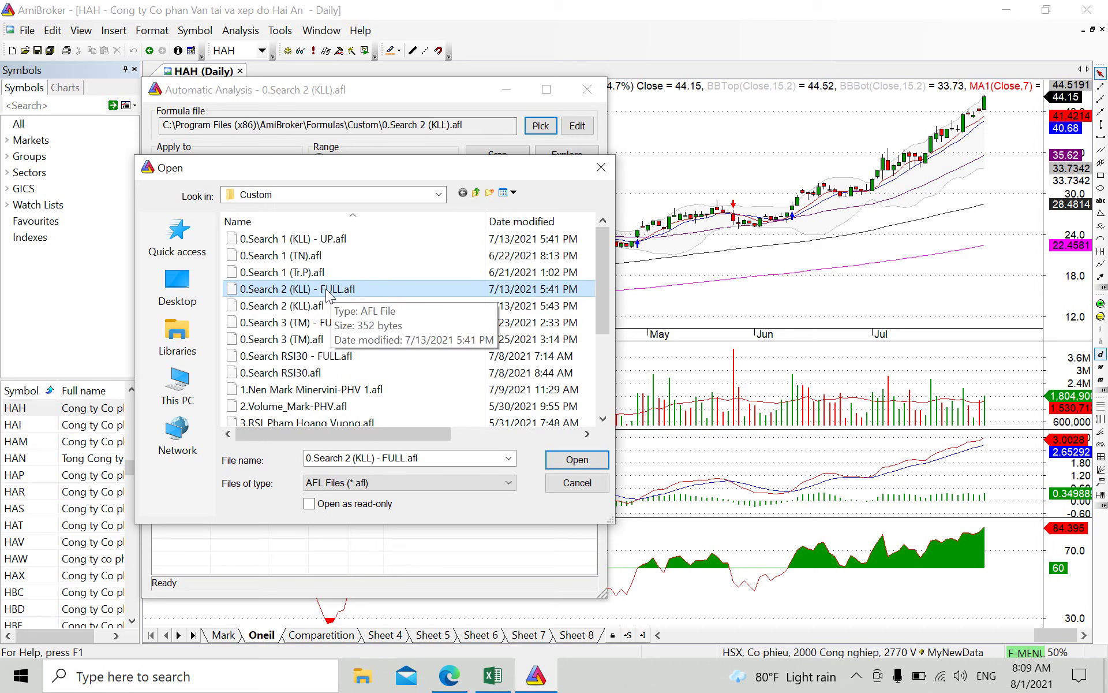
Step: Load the formula 0.Search 3 (TM) - FULL.afl into Automatic Analysis and run Explore on all symbols
click(304, 322)
click(304, 339)
click(299, 322)
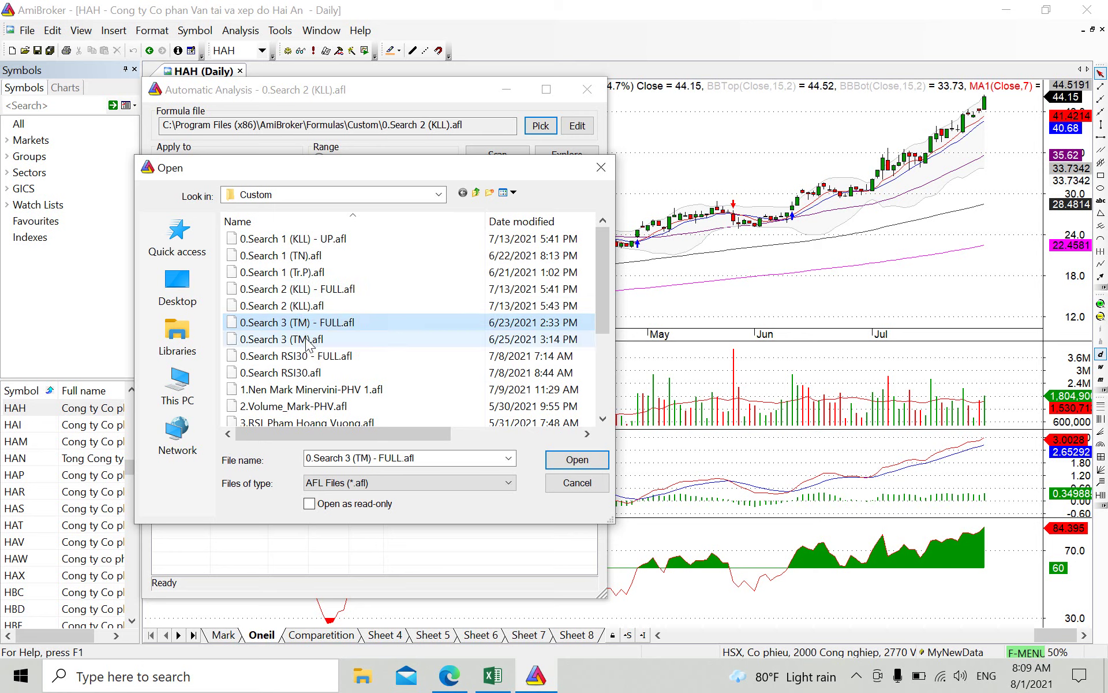
click(307, 340)
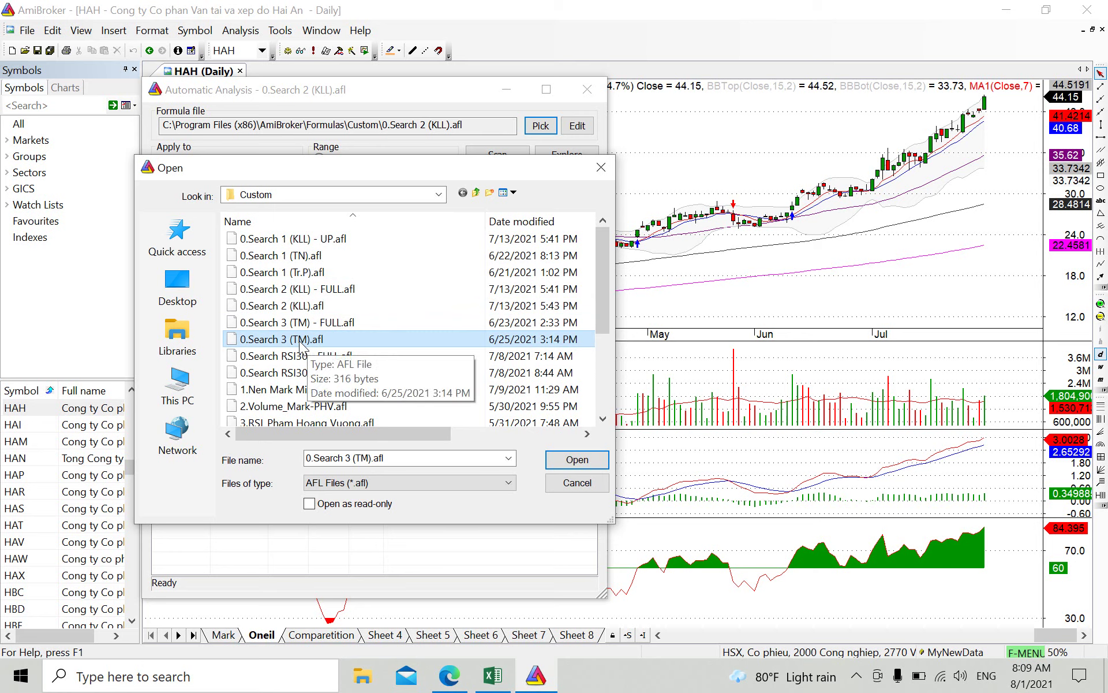
click(310, 325)
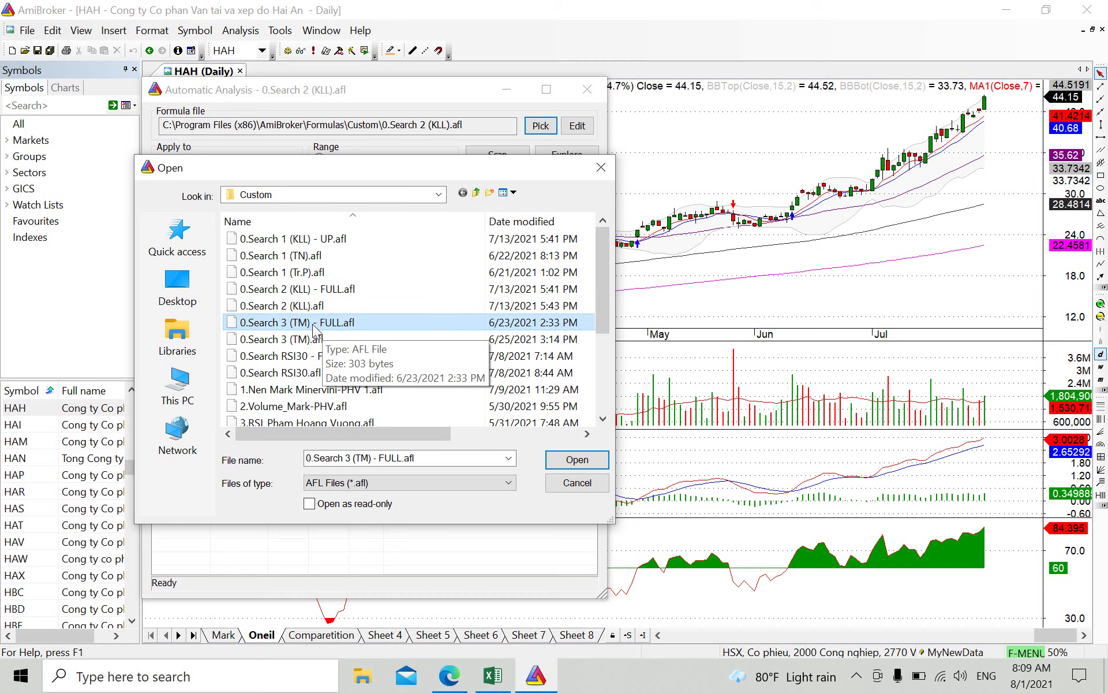
click(576, 460)
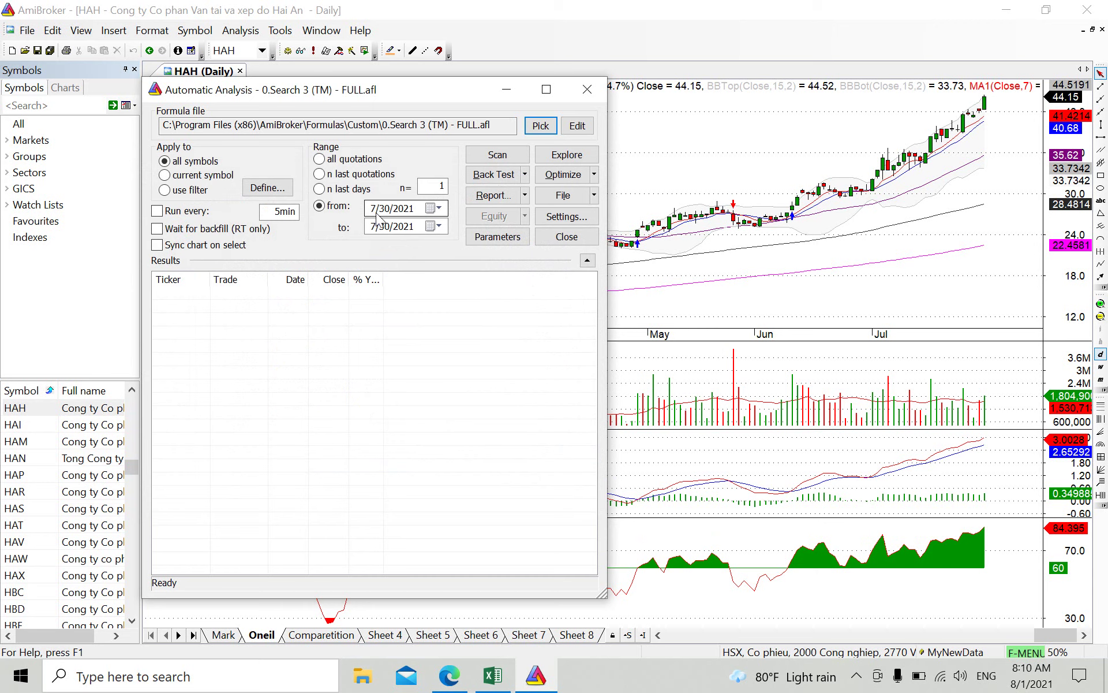
click(565, 155)
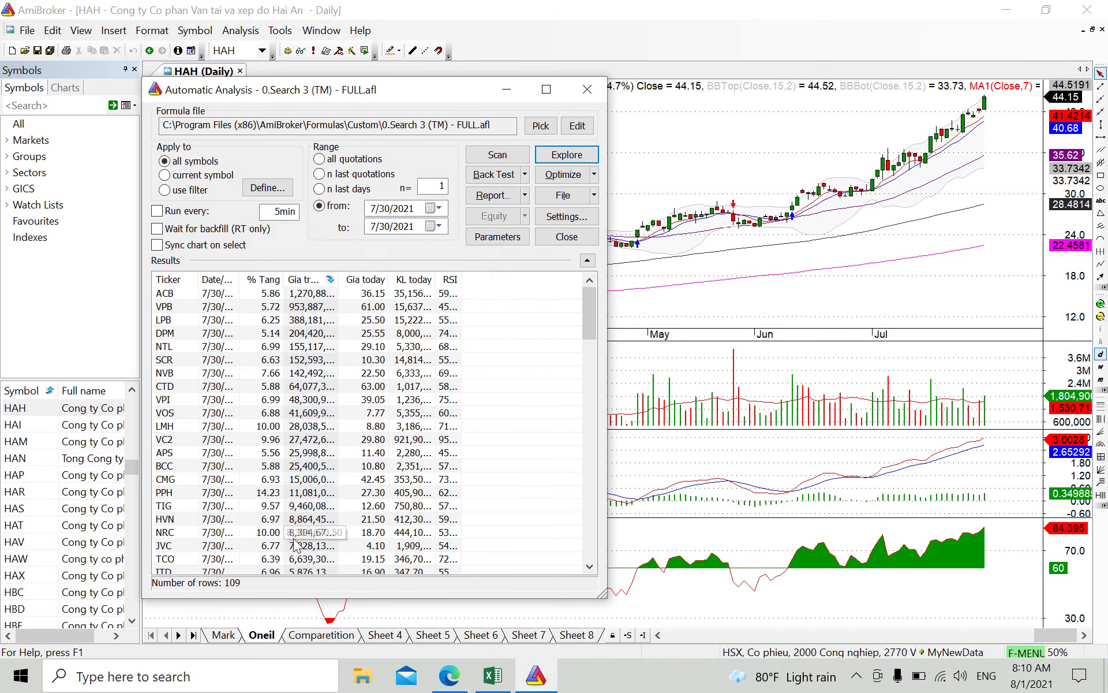
Step: Widen the RSI, KL today and Gia tri GD columns of the results list so their values show in full
scroll(310, 480, down, 2)
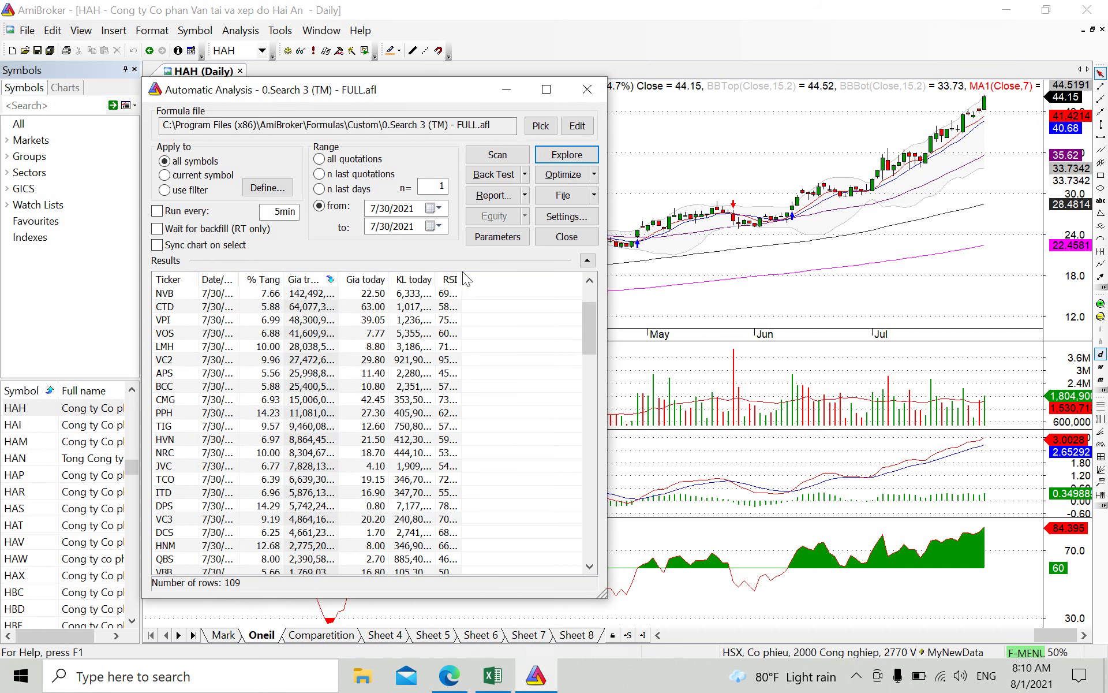
drag(461, 271, 503, 272)
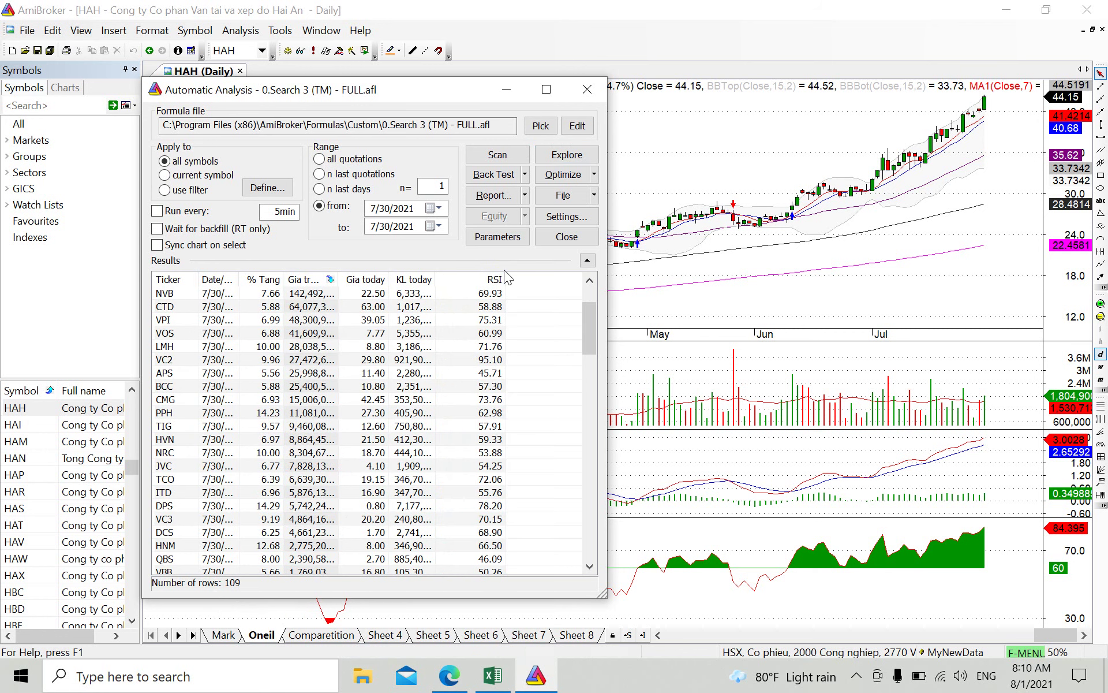
drag(435, 272, 469, 273)
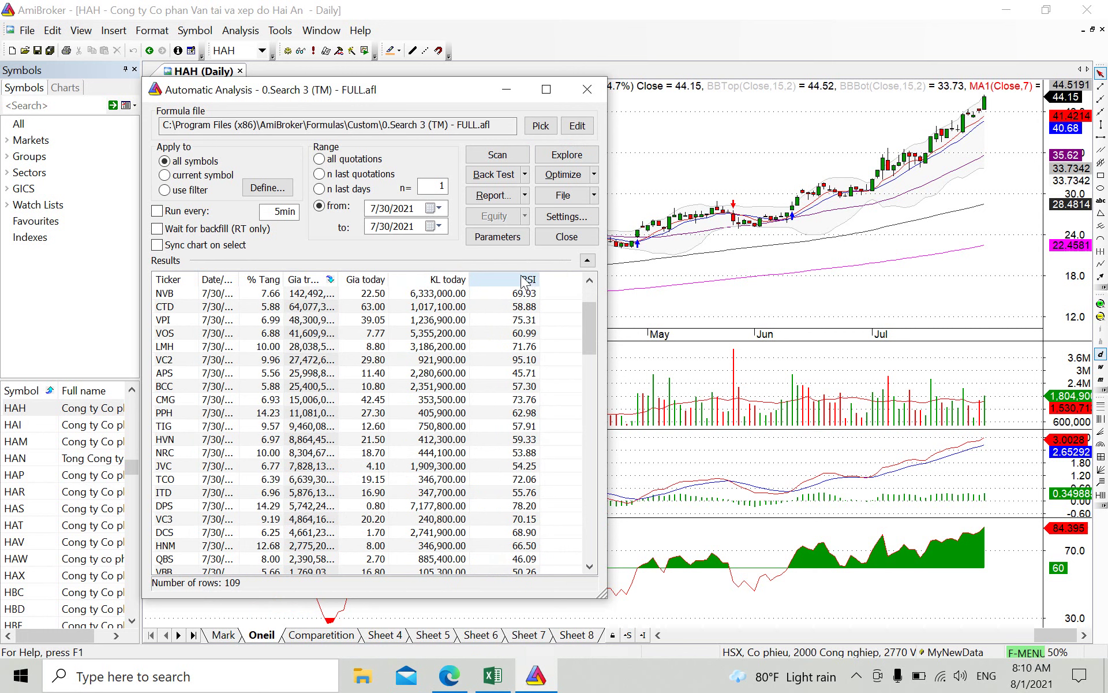
drag(538, 280, 525, 280)
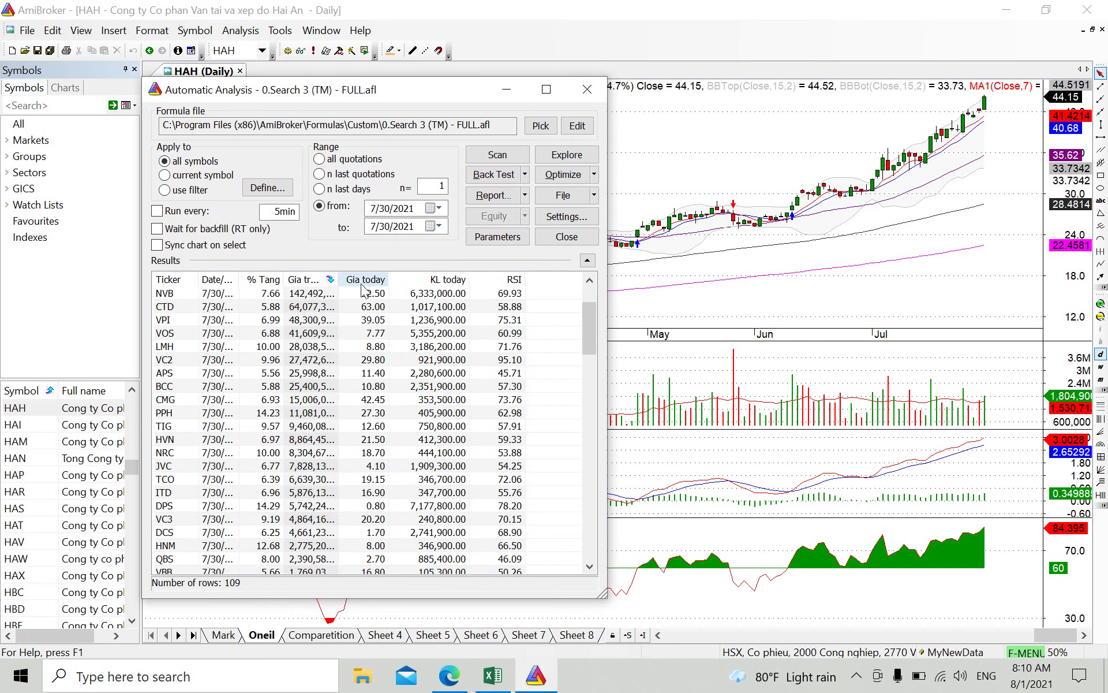
drag(334, 282, 368, 282)
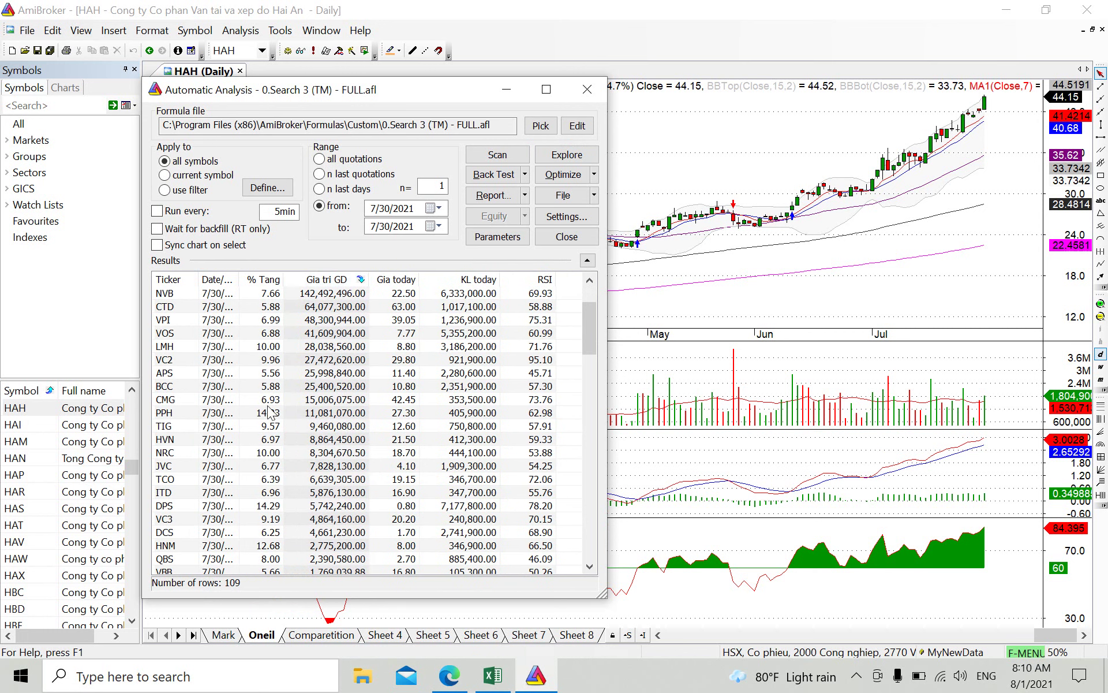
Step: Examine the charts of the low-turnover results VSG, SDY, VLP and ICI, and return to the start of the results list
scroll(263, 426, down, 6)
scroll(263, 426, down, 20)
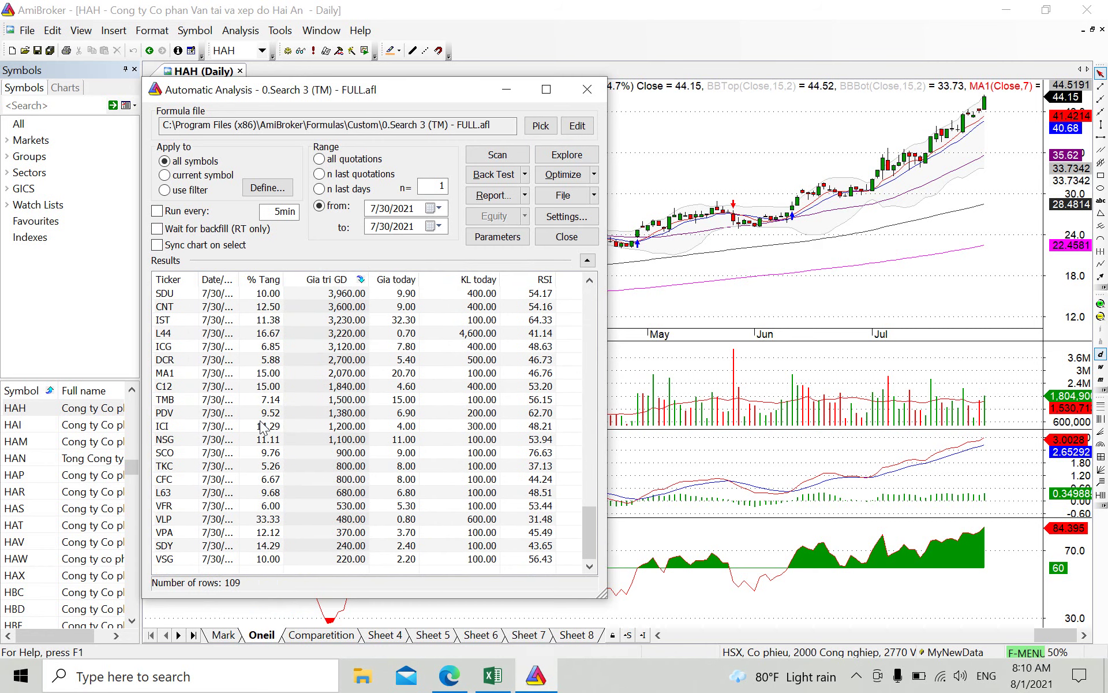
click(344, 558)
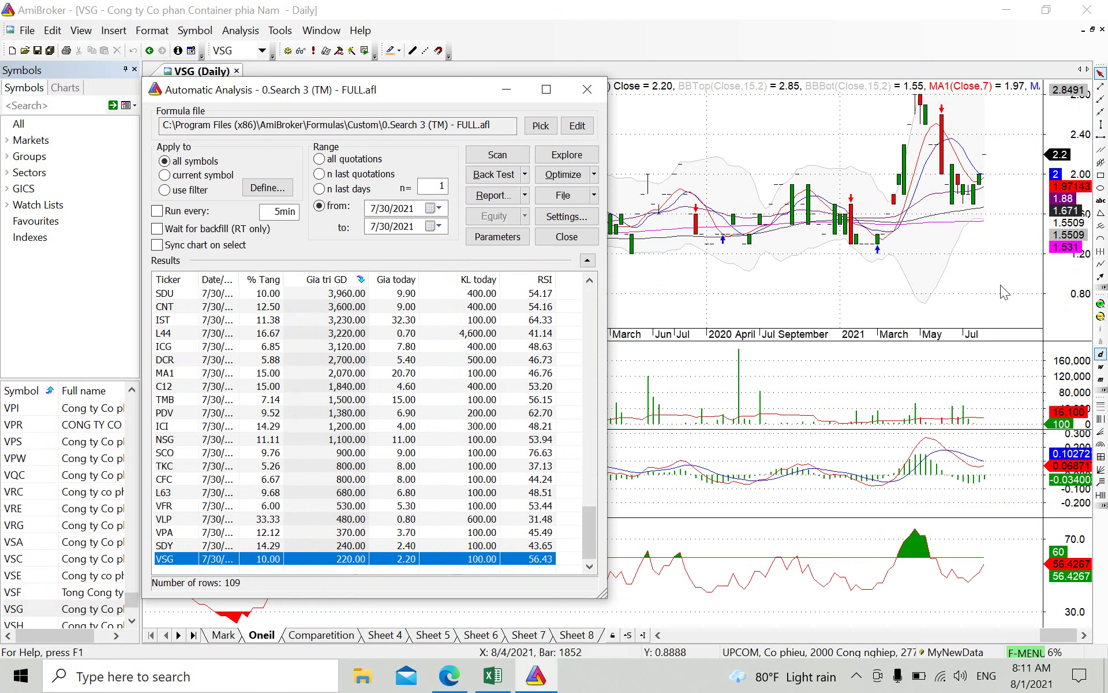
click(271, 546)
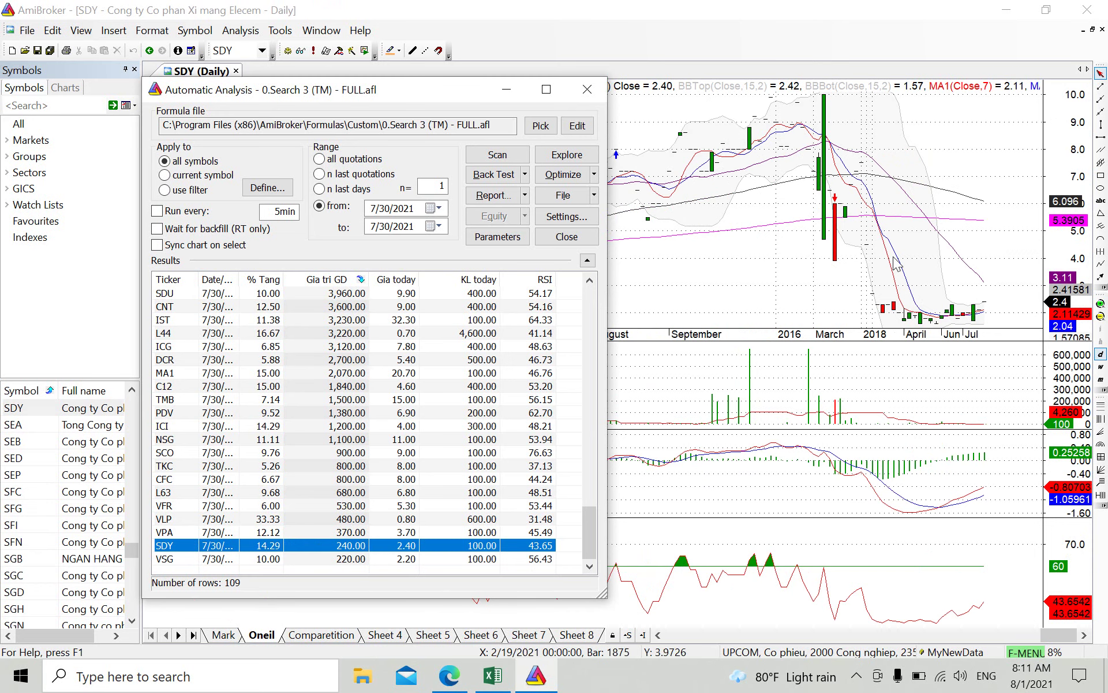
click(273, 510)
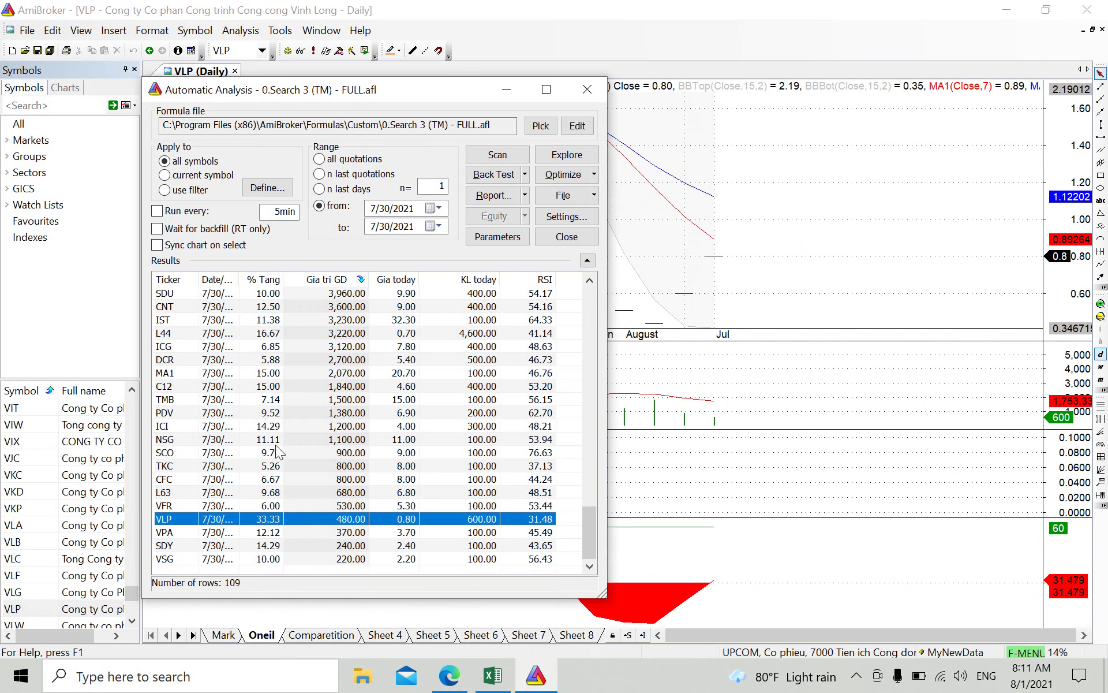
click(281, 426)
scroll(283, 430, up, 3)
scroll(281, 430, up, 20)
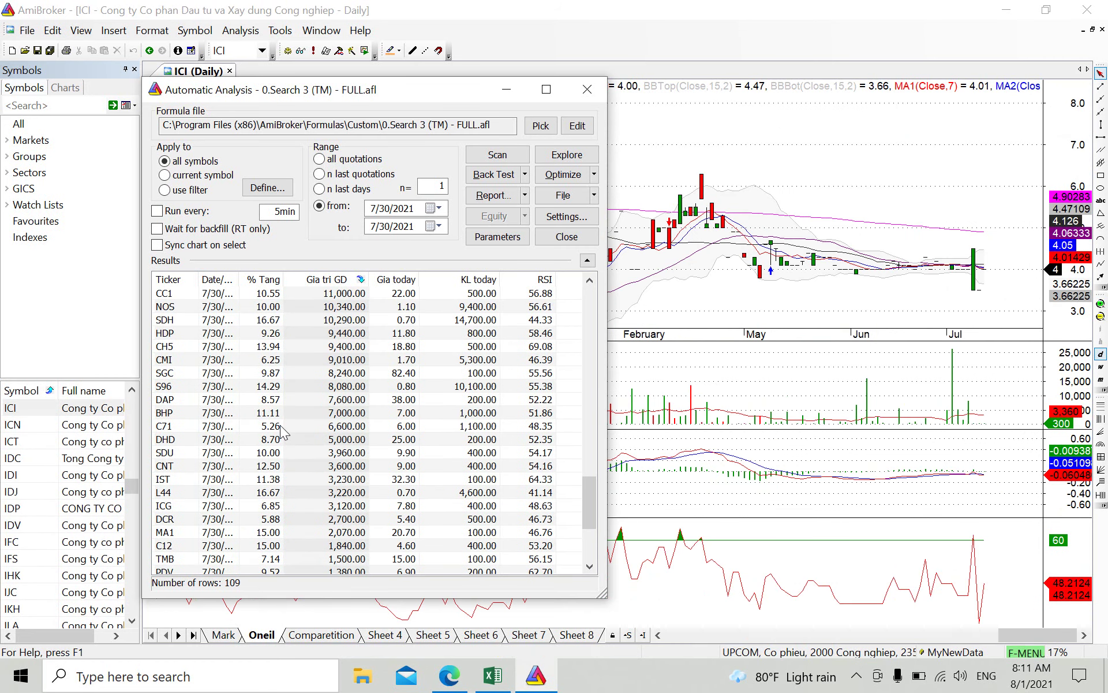
scroll(281, 430, up, 6)
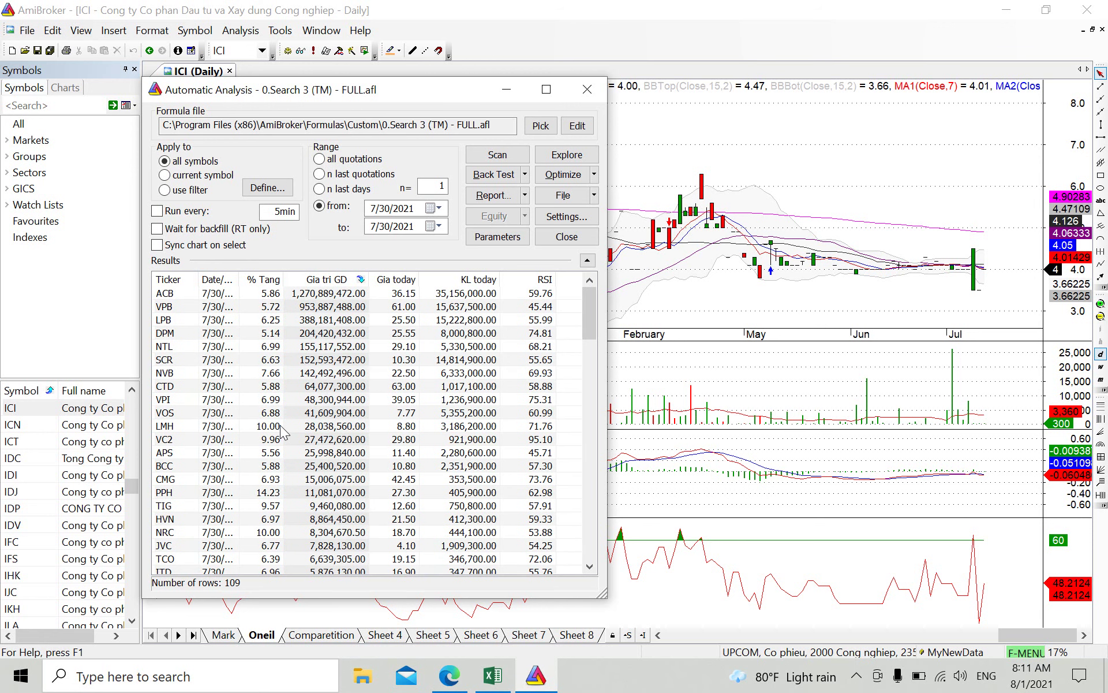
Step: Examine the charts of the mid-turnover results HNM, VBB and VLF, then continue down the results list
scroll(282, 427, down, 5)
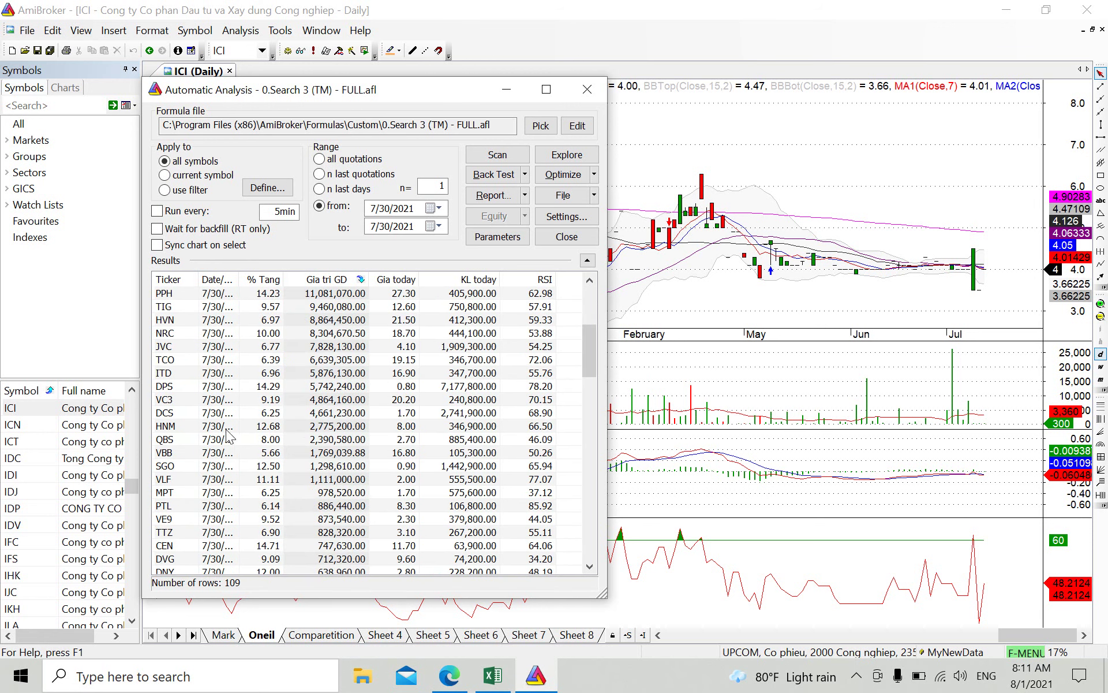
click(271, 427)
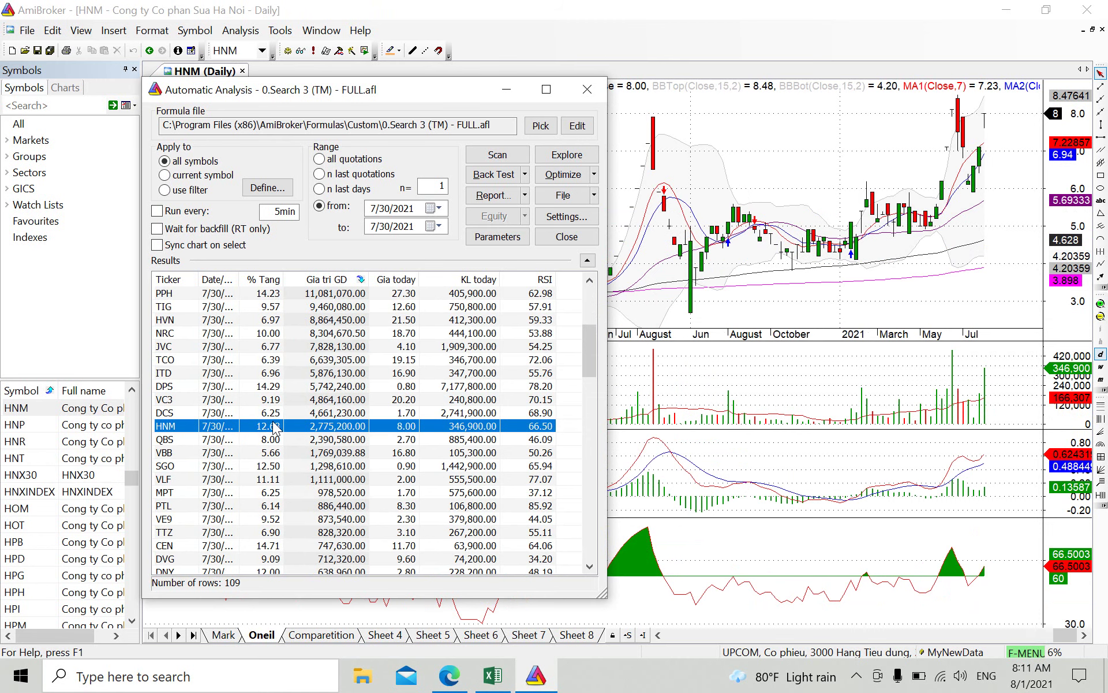
click(272, 453)
click(264, 476)
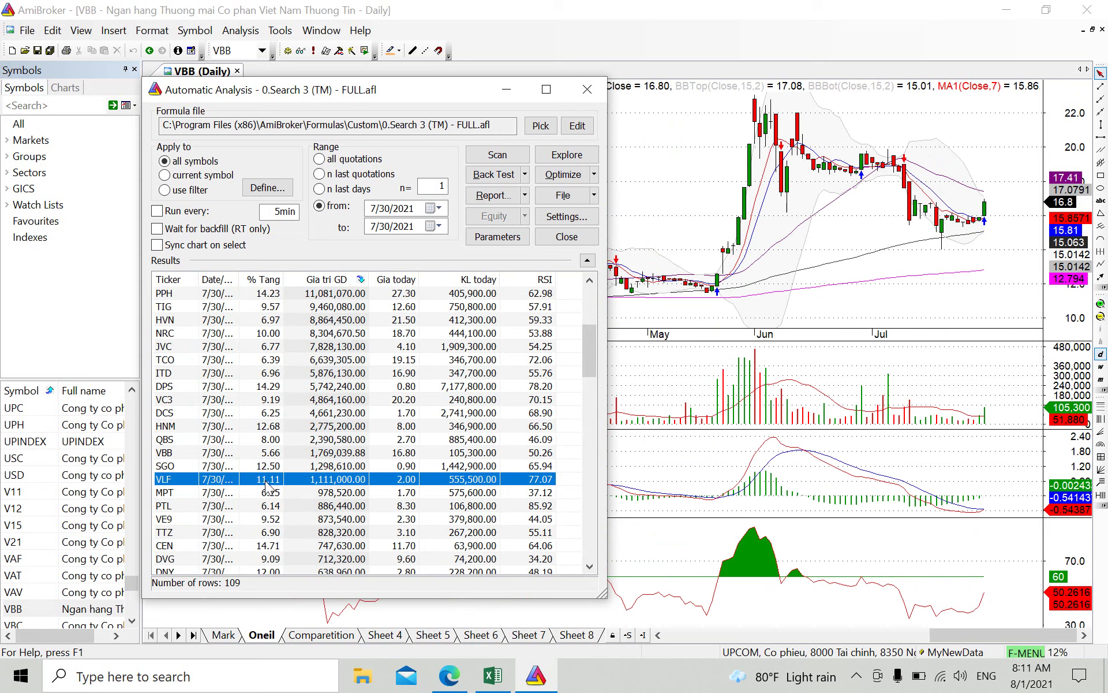
scroll(267, 484, down, 4)
scroll(264, 500, down, 2)
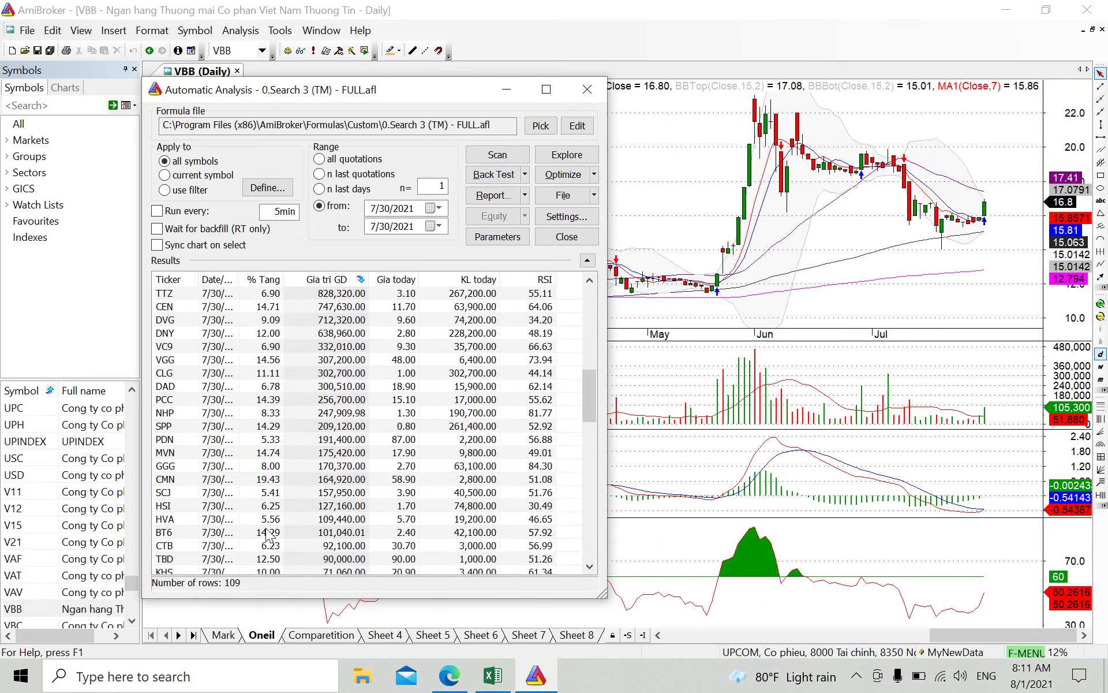
Step: Examine the charts of BT6, MVN, SPP and NHP, including NHP's last bar before its steep price rise
click(273, 532)
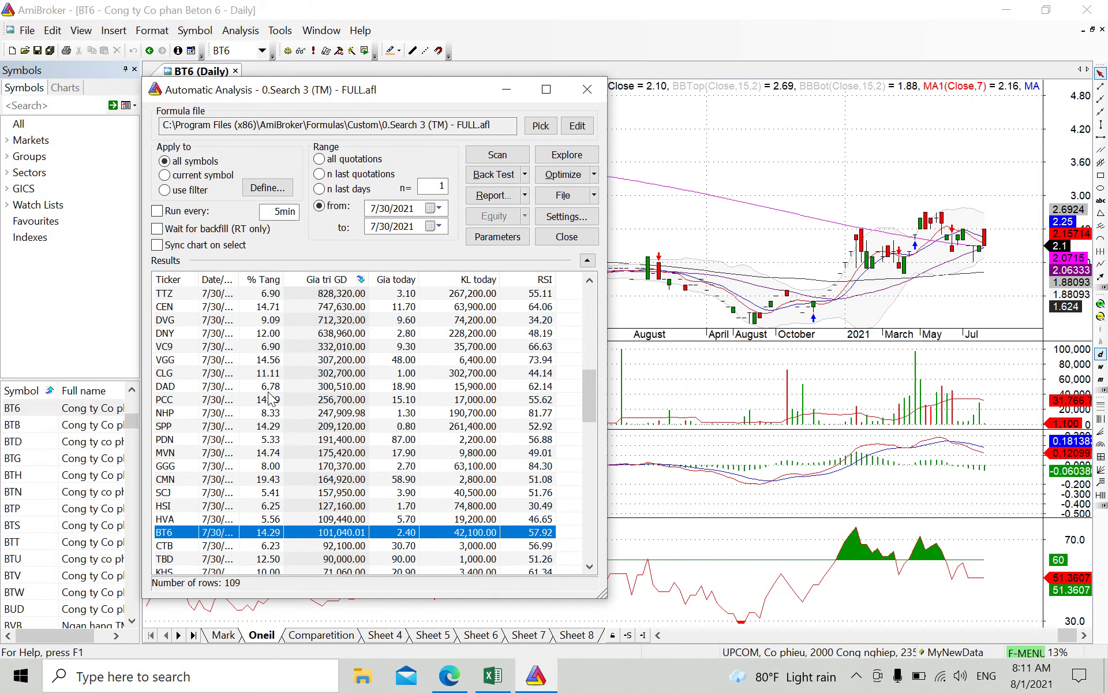
click(269, 453)
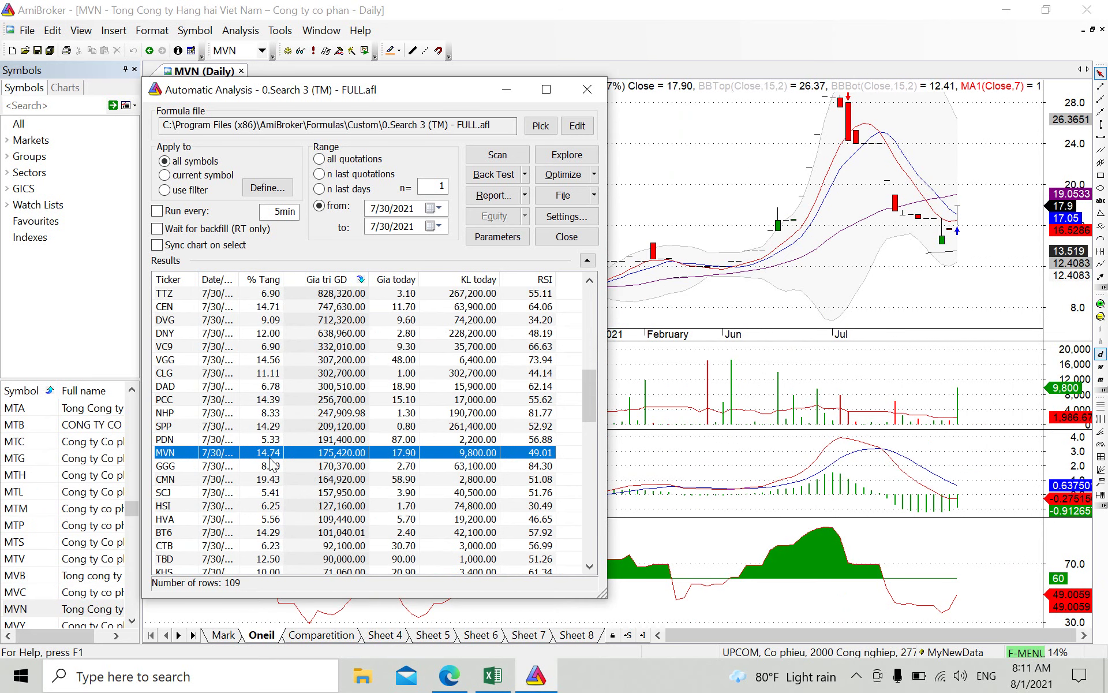
click(275, 428)
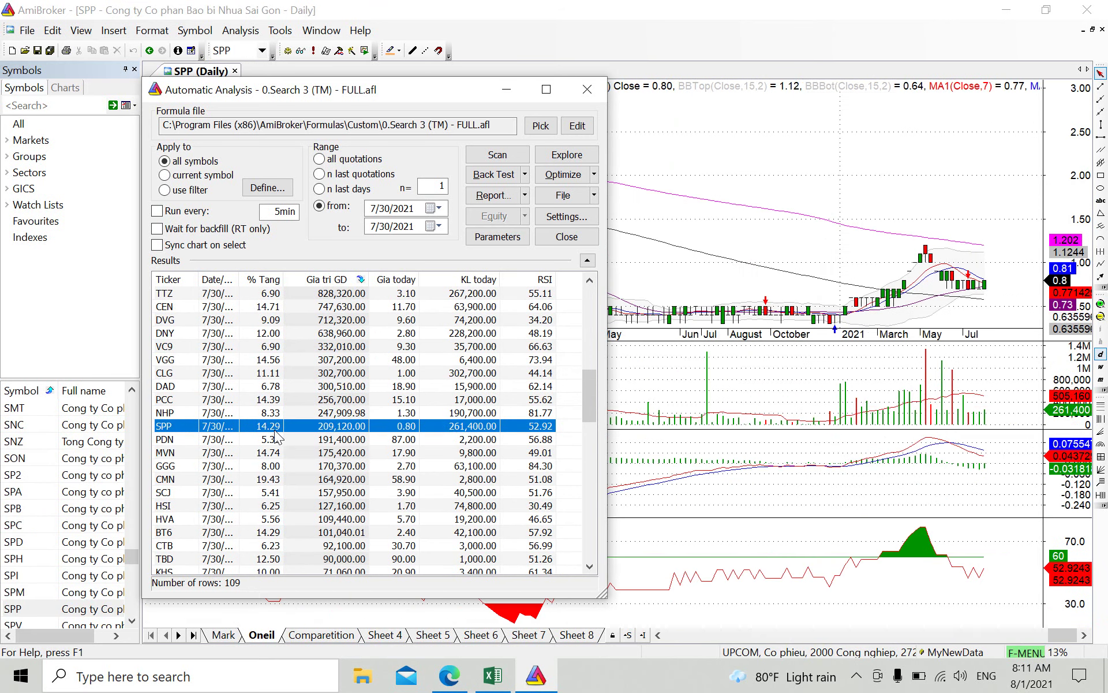
click(274, 413)
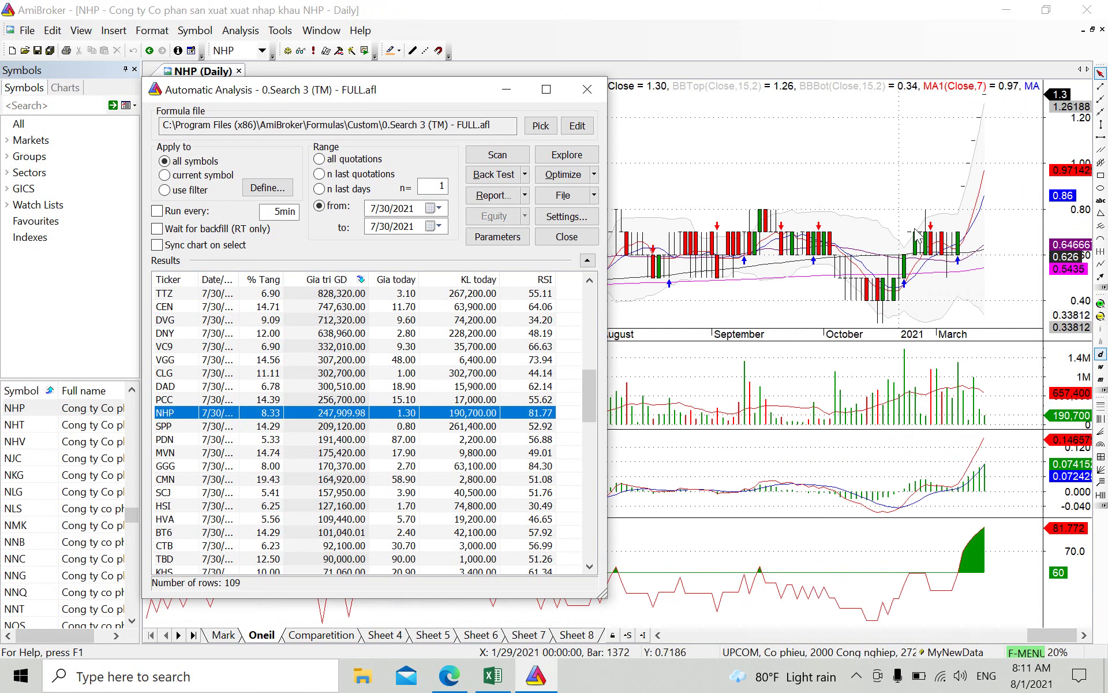
click(959, 266)
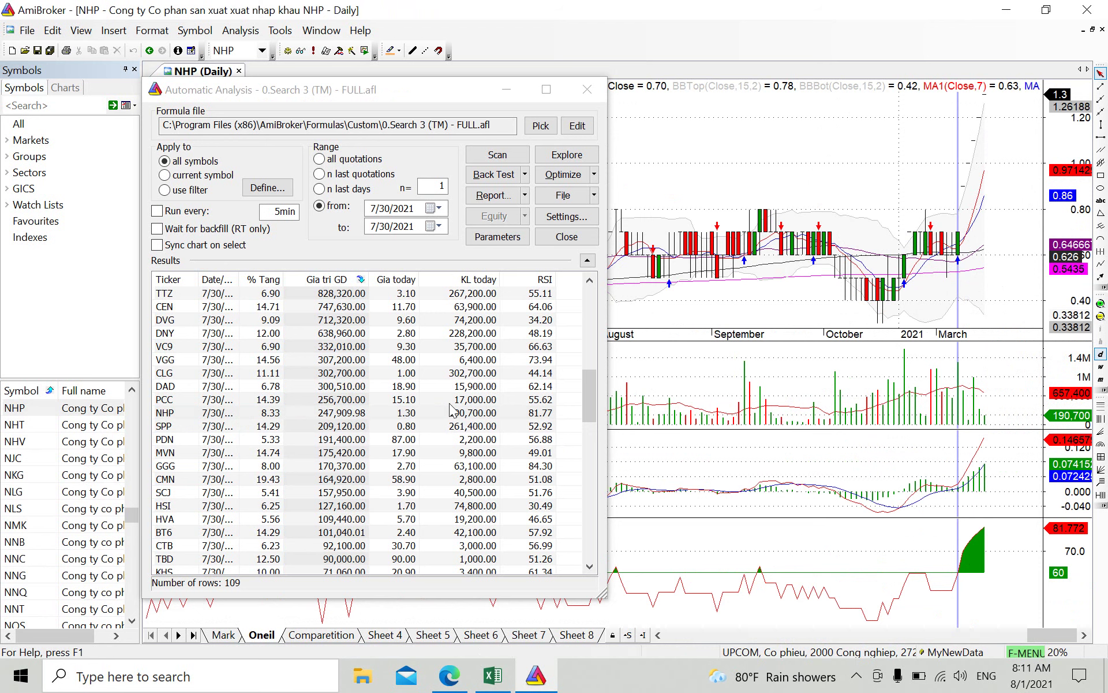
click(221, 495)
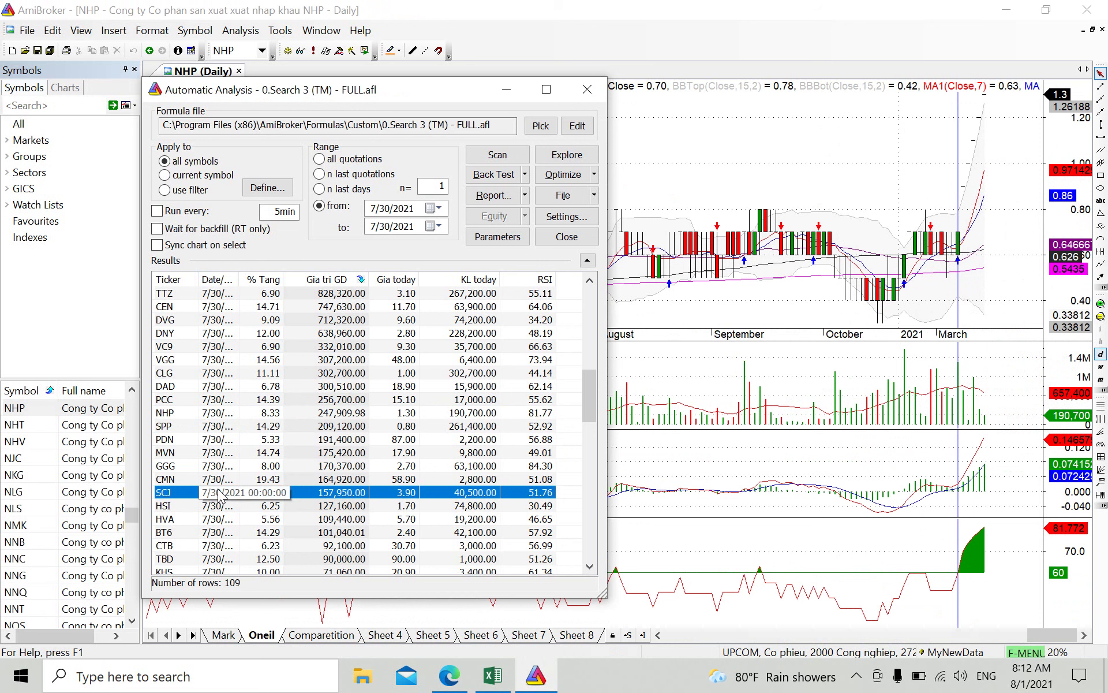
click(258, 413)
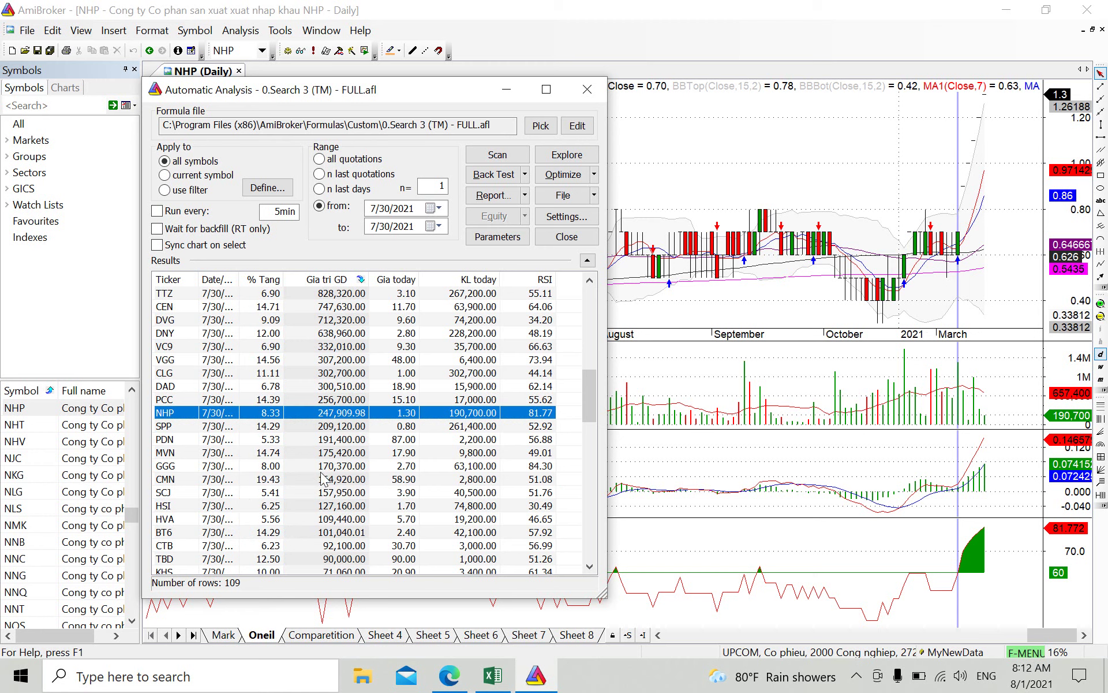
Step: Look through the low-turnover results down to NSG and return to the tickers around NHP
scroll(323, 484, down, 8)
scroll(324, 484, down, 6)
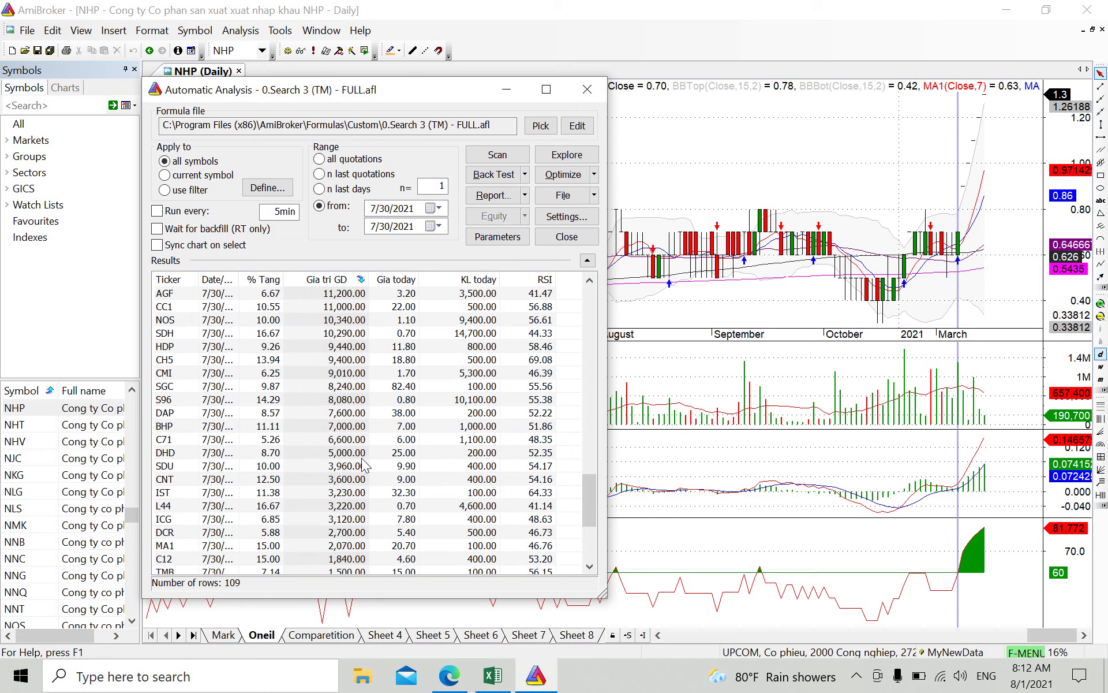
scroll(362, 462, down, 3)
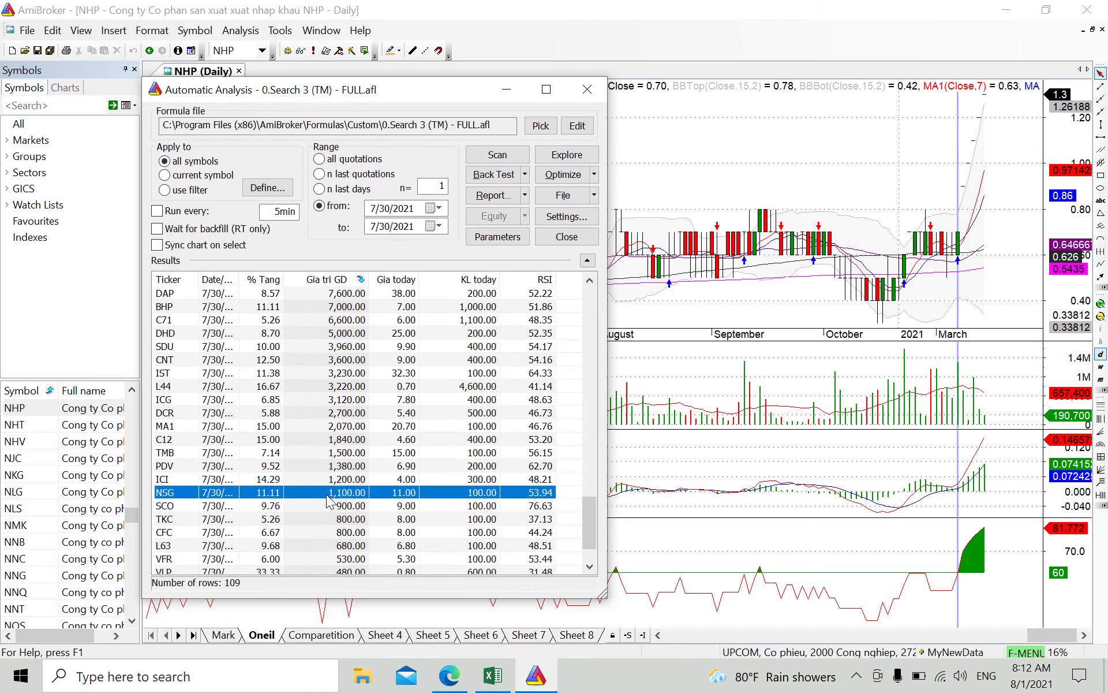
scroll(328, 497, up, 10)
scroll(328, 491, up, 5)
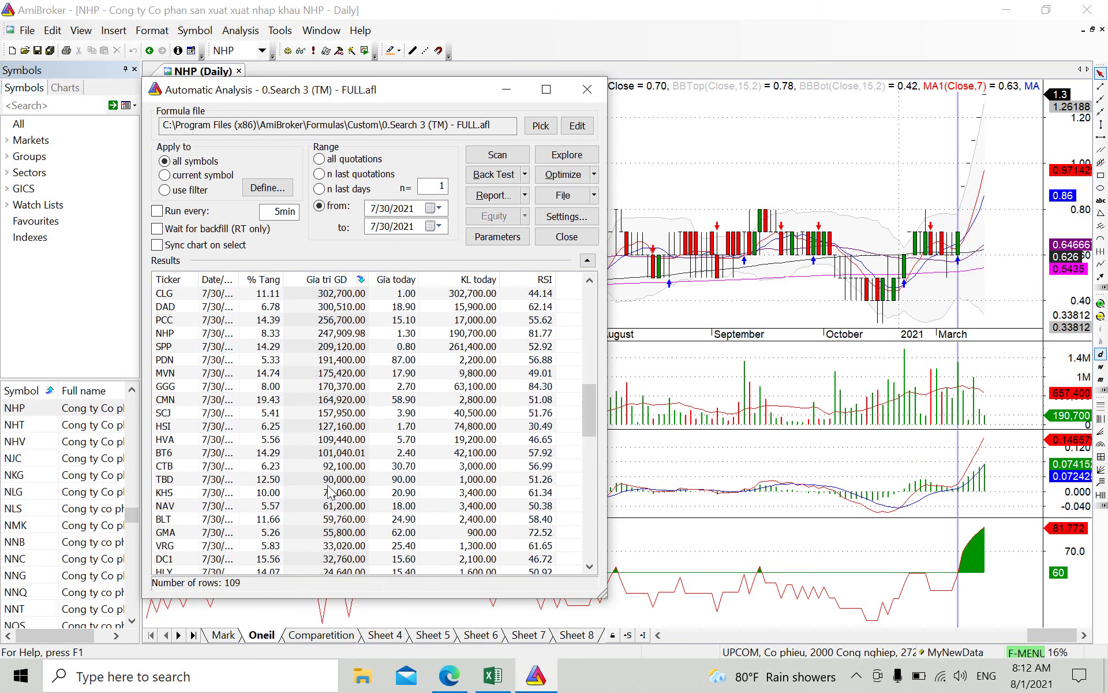
scroll(327, 488, up, 1)
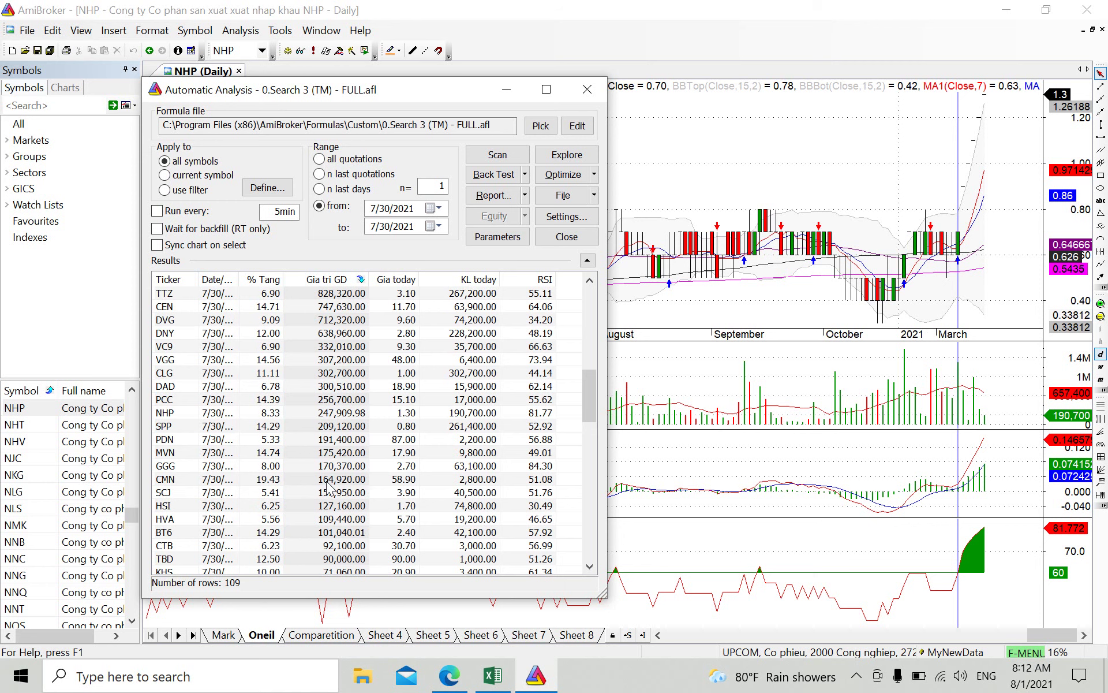
scroll(328, 488, up, 1)
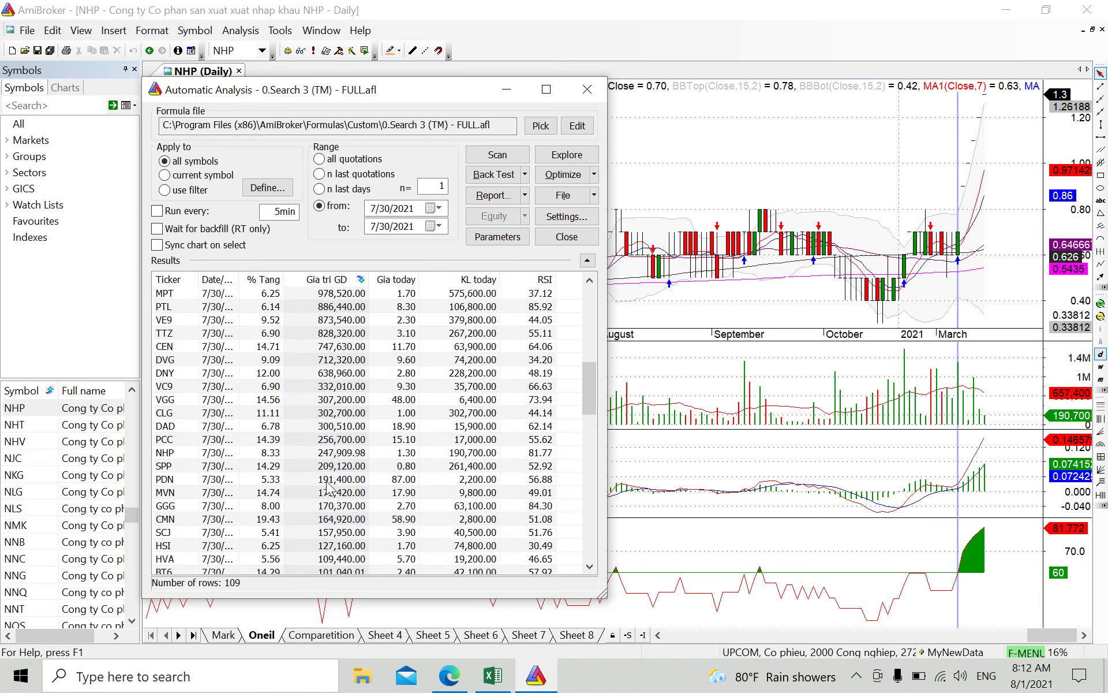
Step: Examine the charts of the search results VGG, CLG, SGO and HNM
click(312, 425)
click(303, 409)
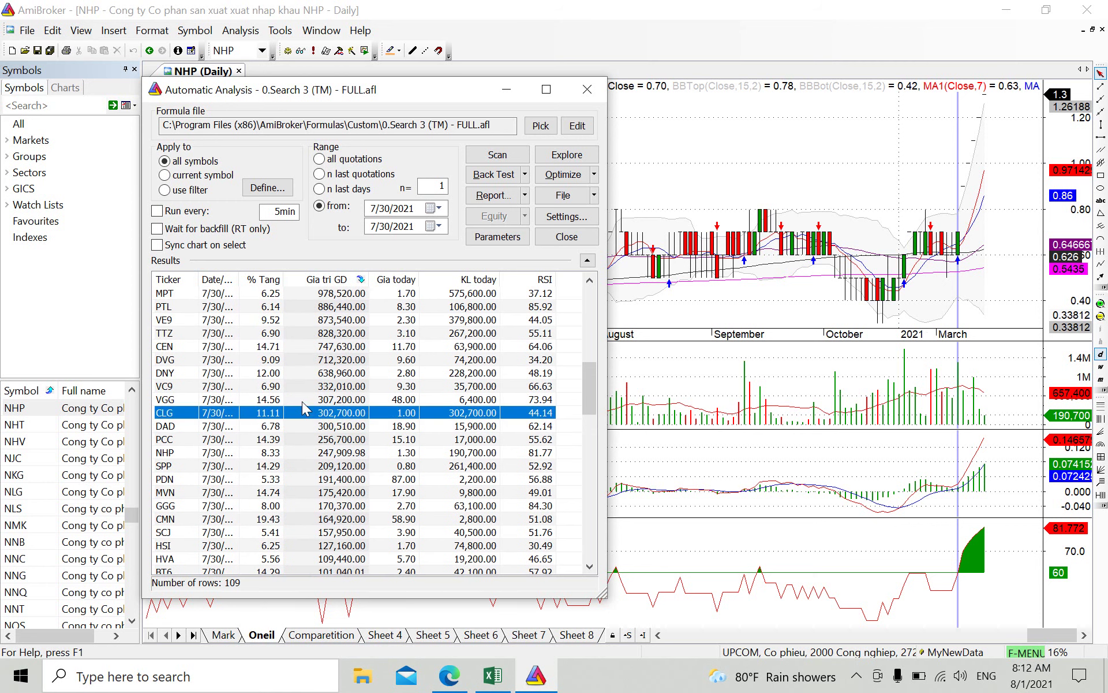
click(303, 400)
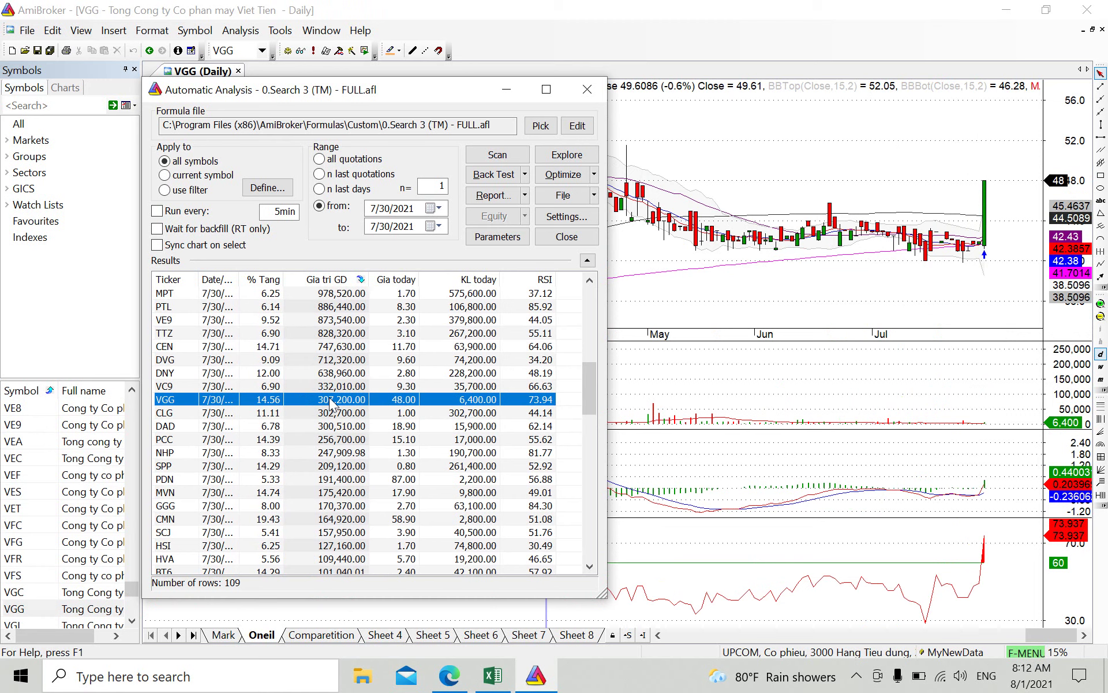
click(332, 413)
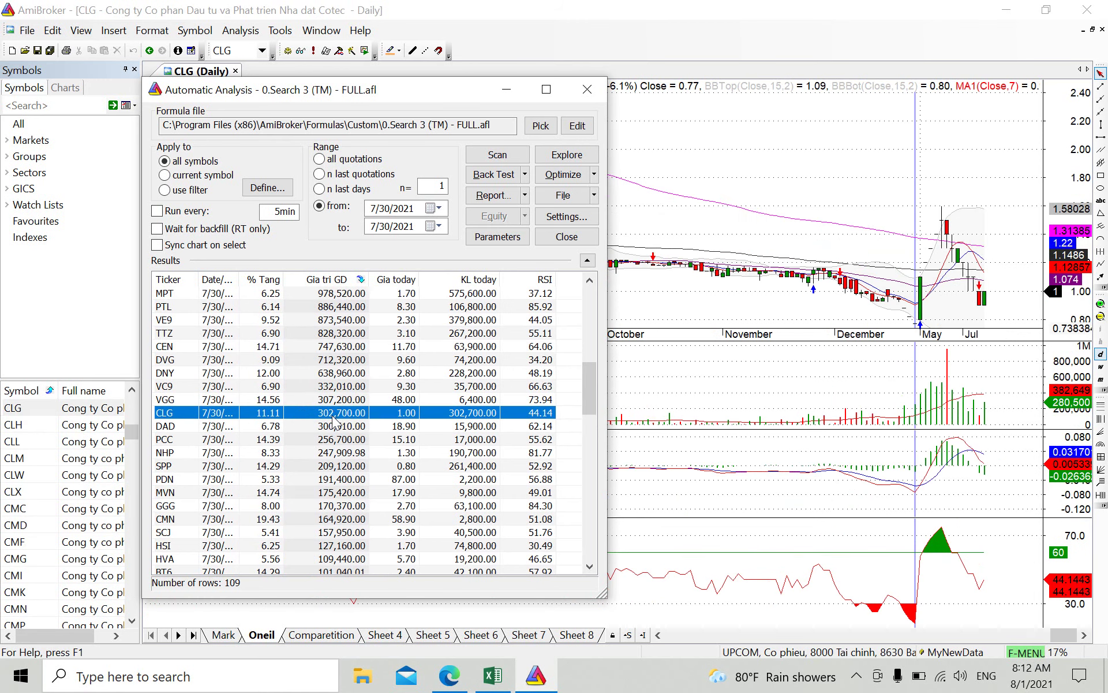
scroll(333, 417, up, 4)
click(333, 414)
click(335, 374)
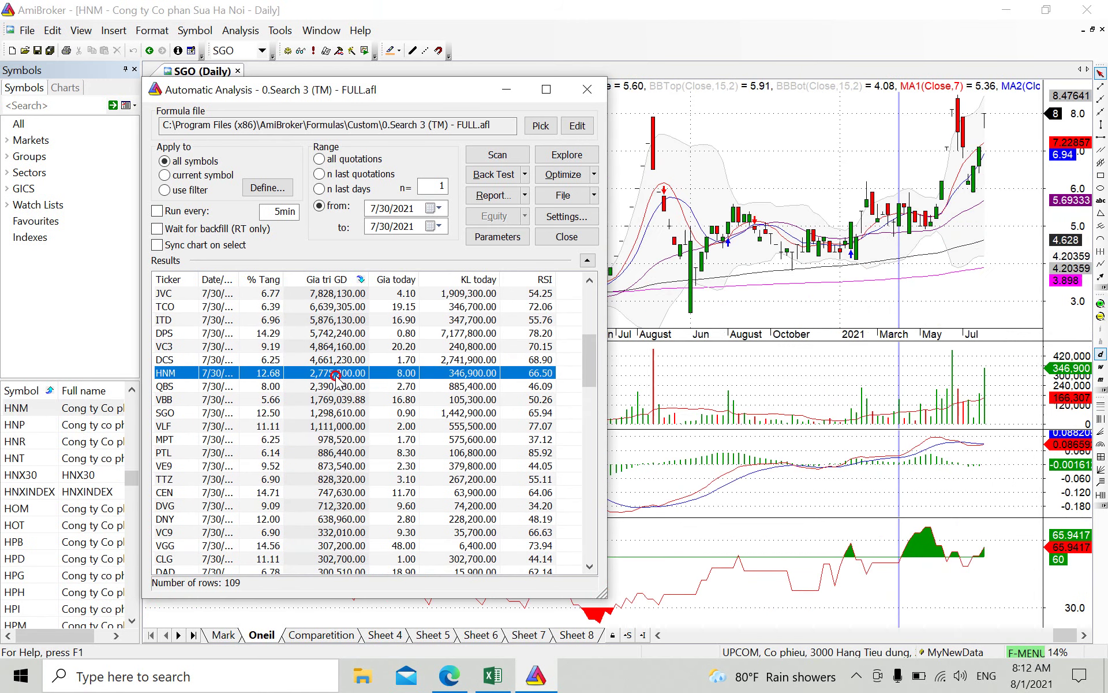
Step: Examine the charts of the lowest-turnover results VLP, SDY, L63, TKC and ICI
scroll(335, 373, up, 3)
scroll(319, 453, down, 7)
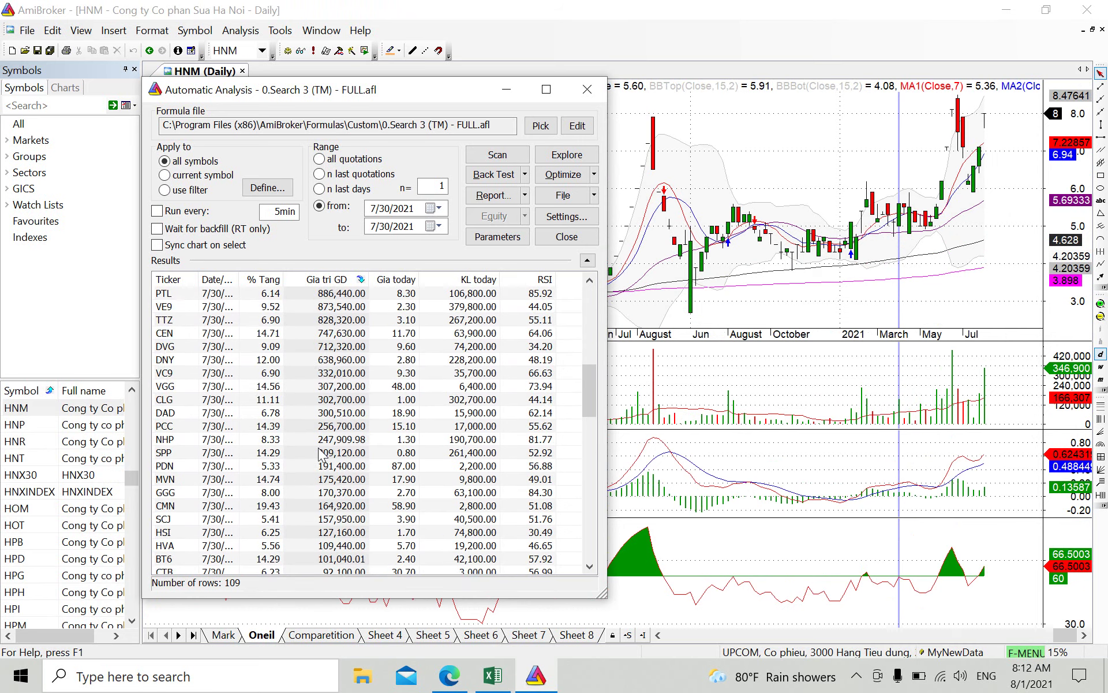
scroll(319, 453, down, 18)
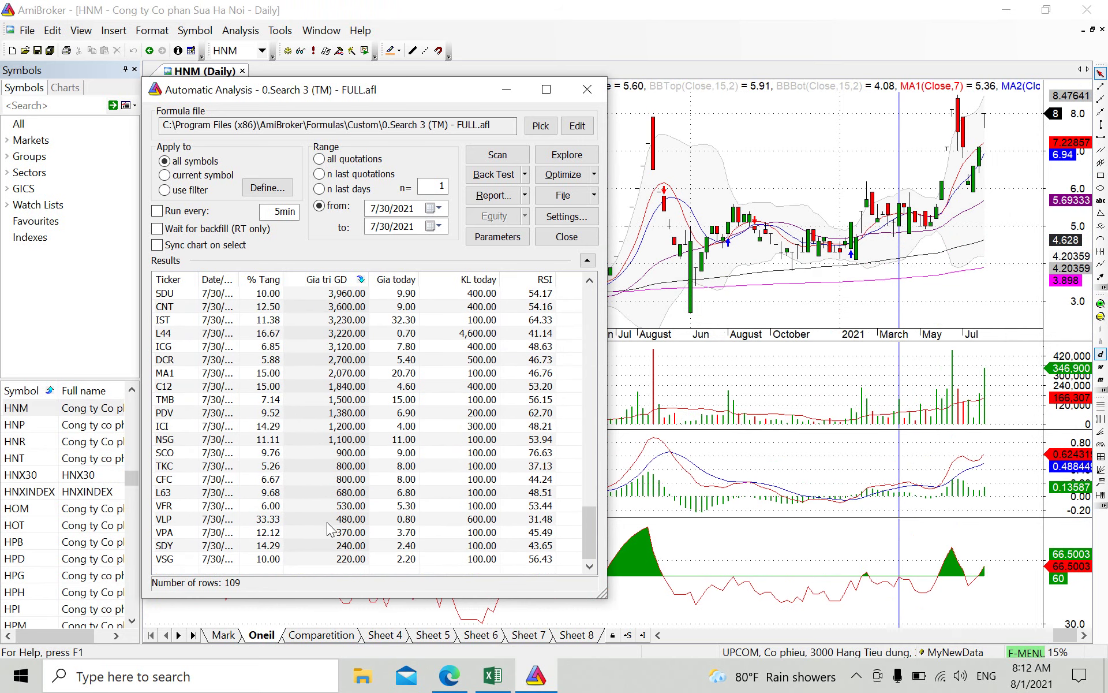
click(327, 521)
click(354, 545)
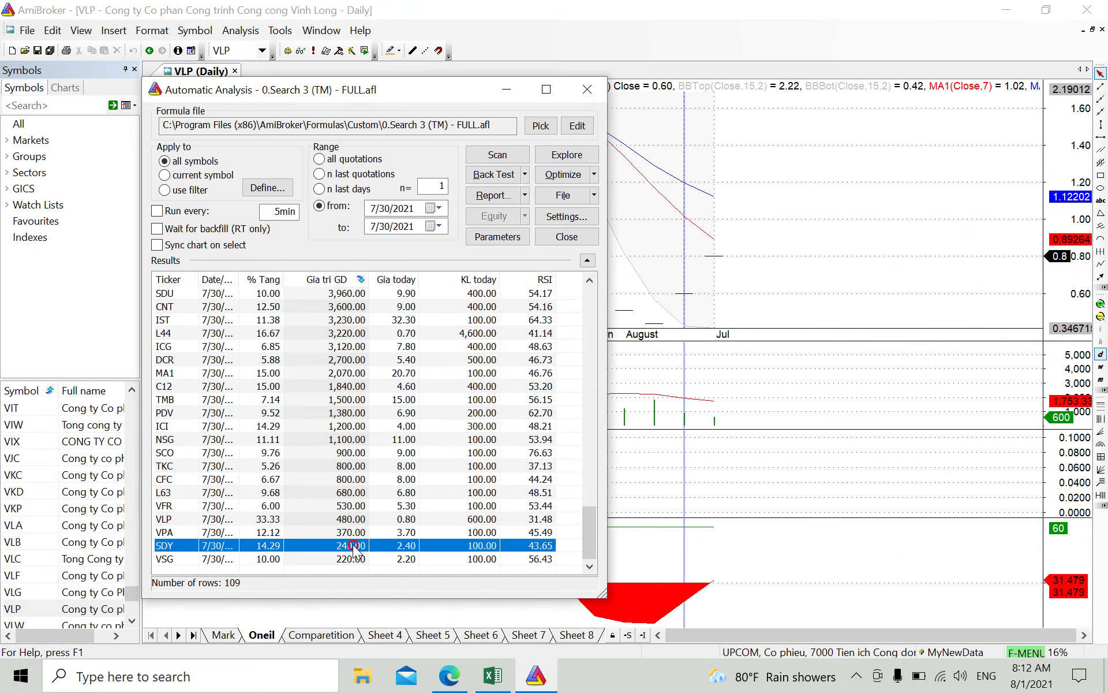
click(363, 489)
click(361, 465)
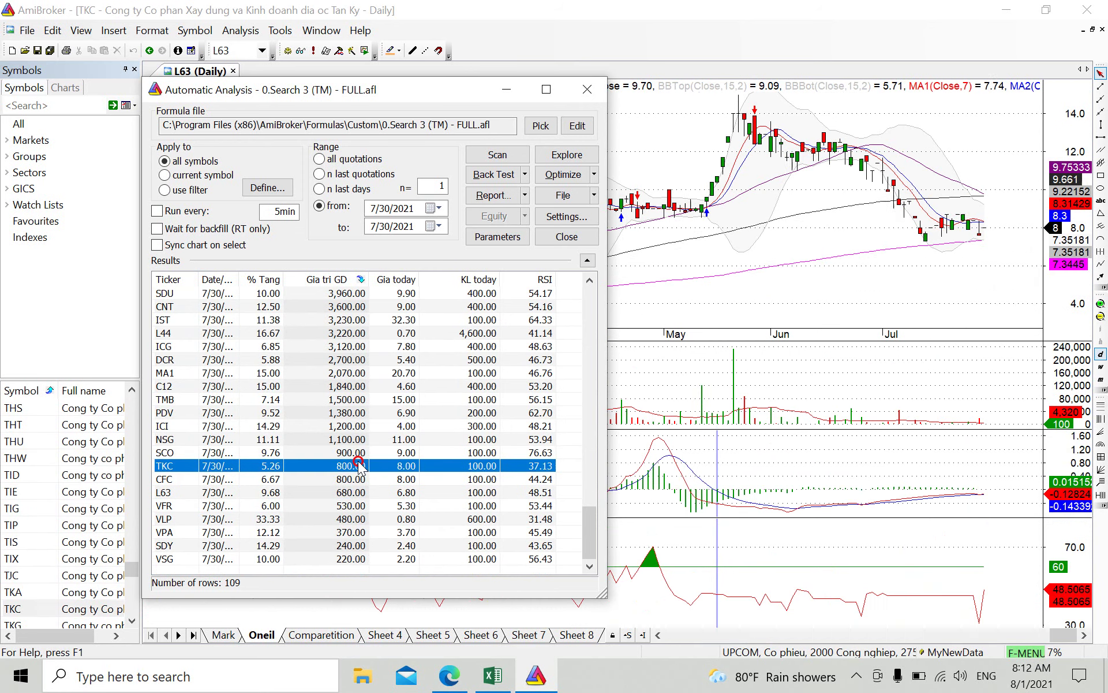
click(360, 425)
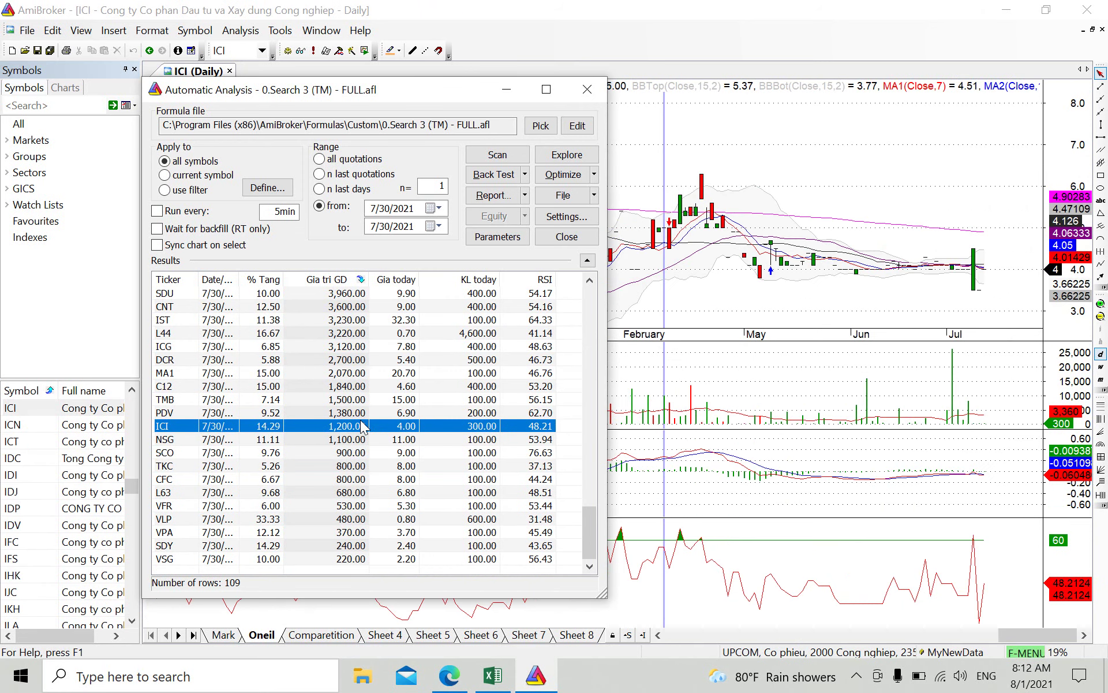
Step: Examine the charts of the low-turnover results TMB, MA1, ICG, SDU and IST
click(368, 397)
click(368, 372)
click(369, 346)
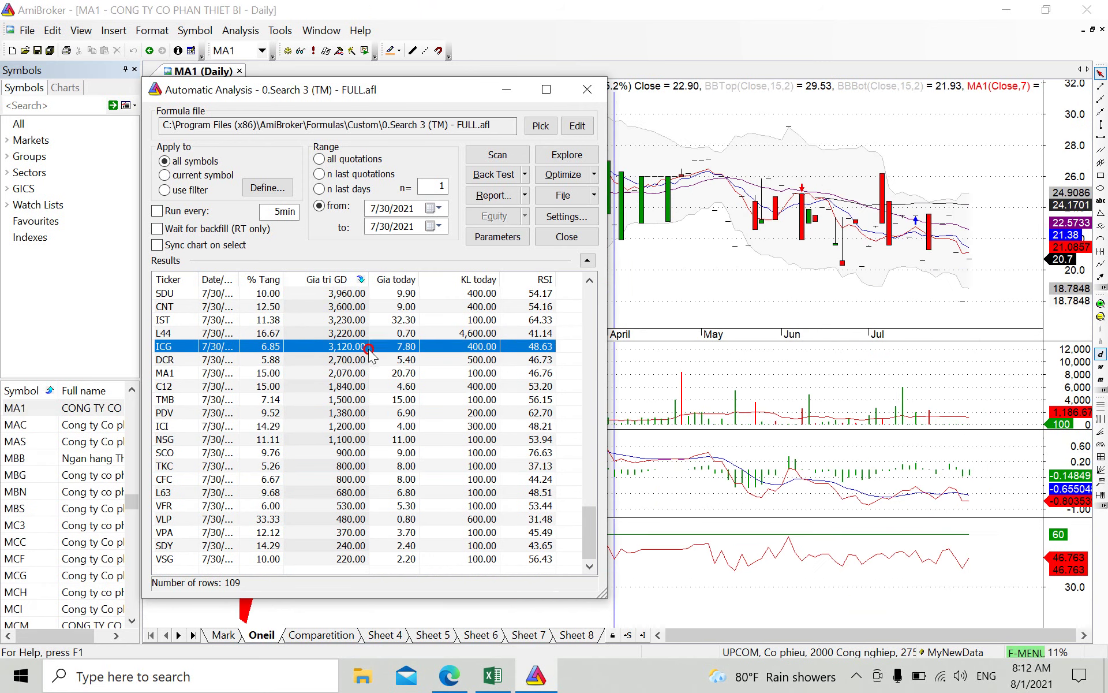
scroll(370, 359, up, 1)
scroll(370, 359, up, 1)
click(366, 378)
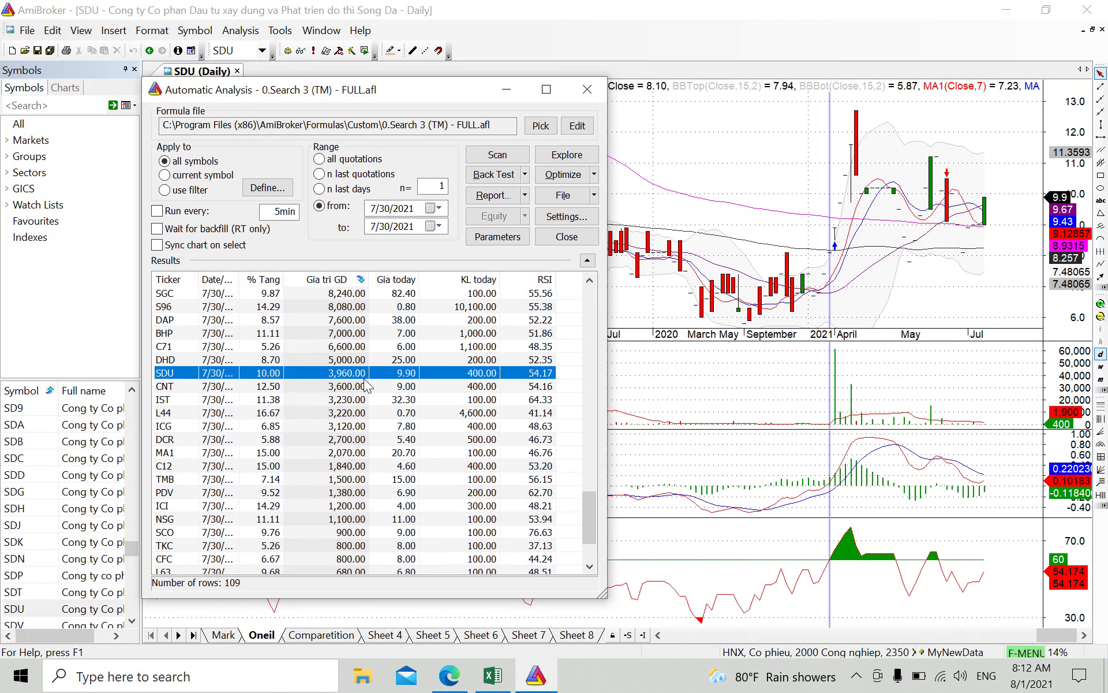
click(359, 399)
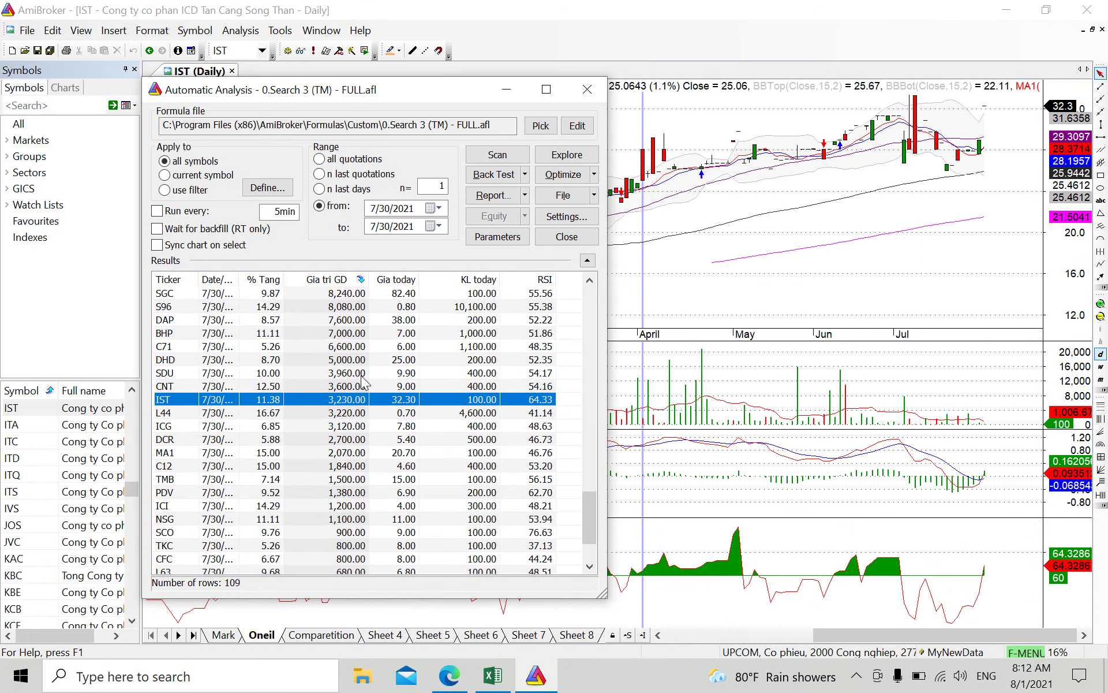
Step: Close the Automatic Analysis window and load the chart of ticker HNB
click(587, 89)
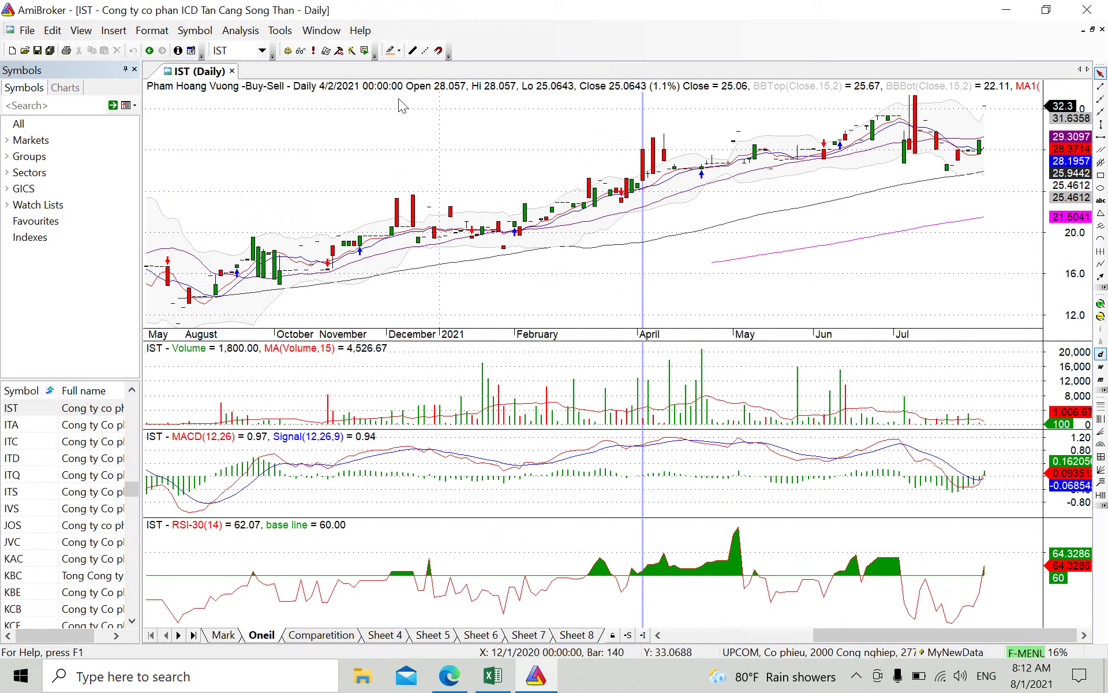
click(238, 50)
text(h)
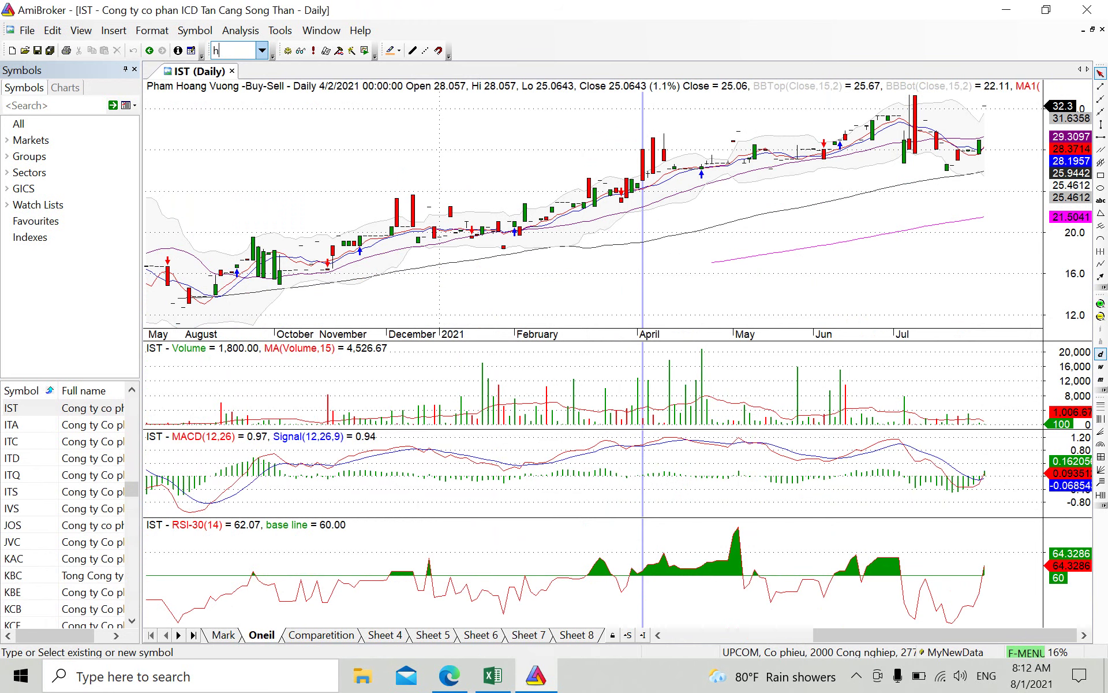
text(nb)
key(Return)
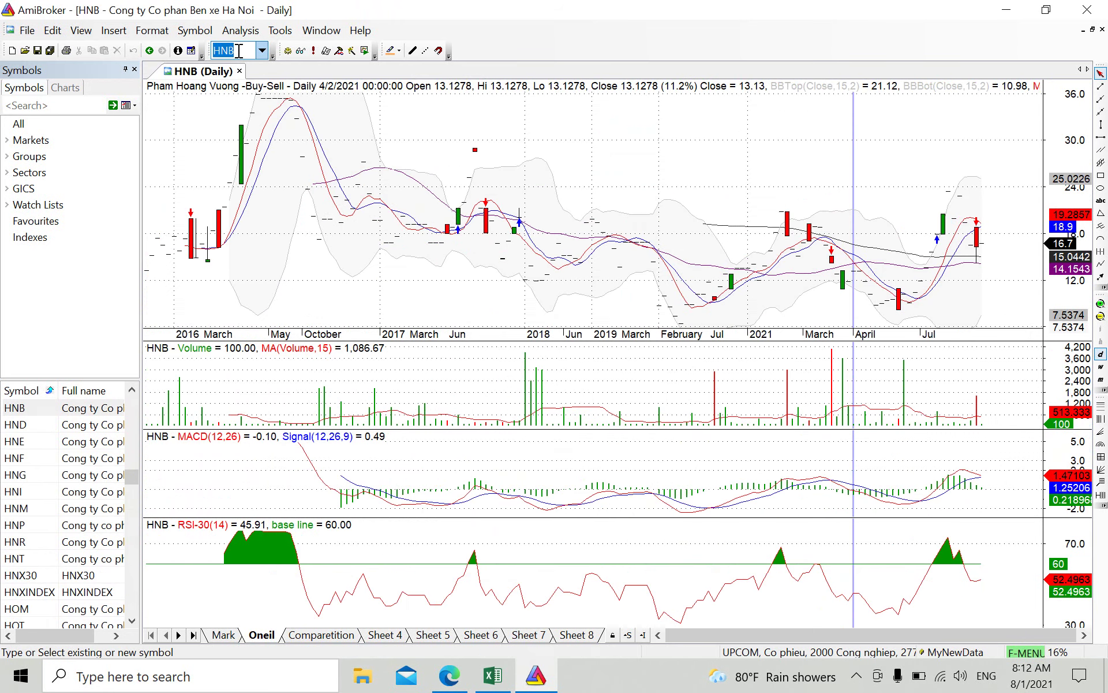
Step: Inspect the HNB price bars from the late June 2021 low to the July 2021 peak
click(904, 317)
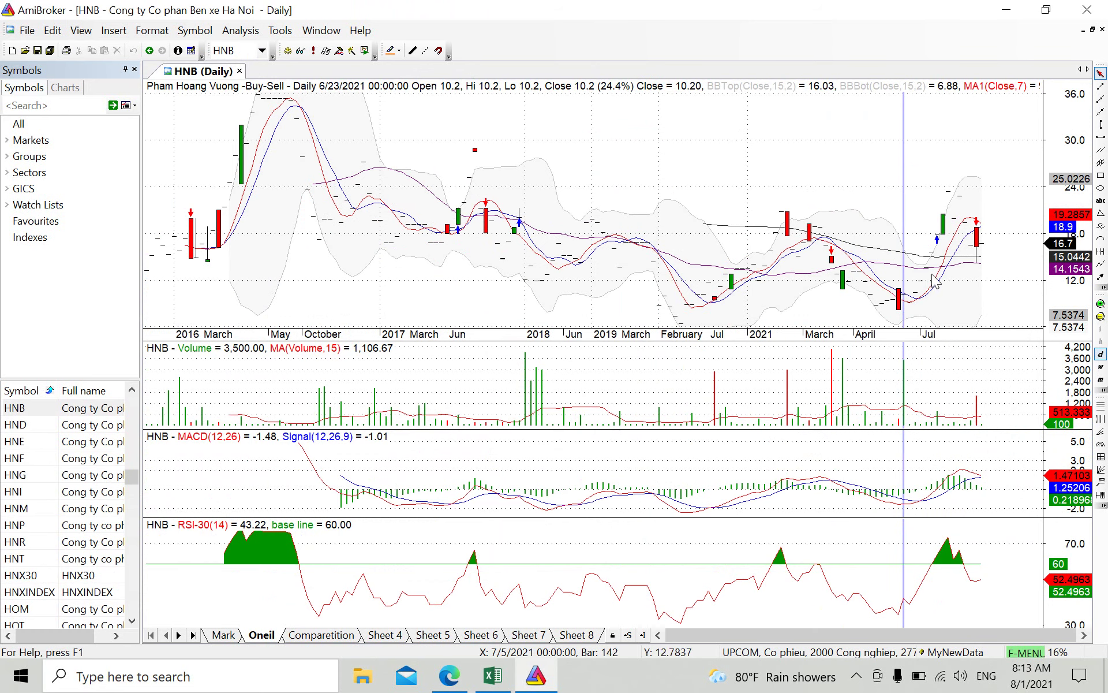
click(951, 195)
key(Left)
key(Left)
key(Left)
key(Left)
key(Left)
key(Left)
key(Left)
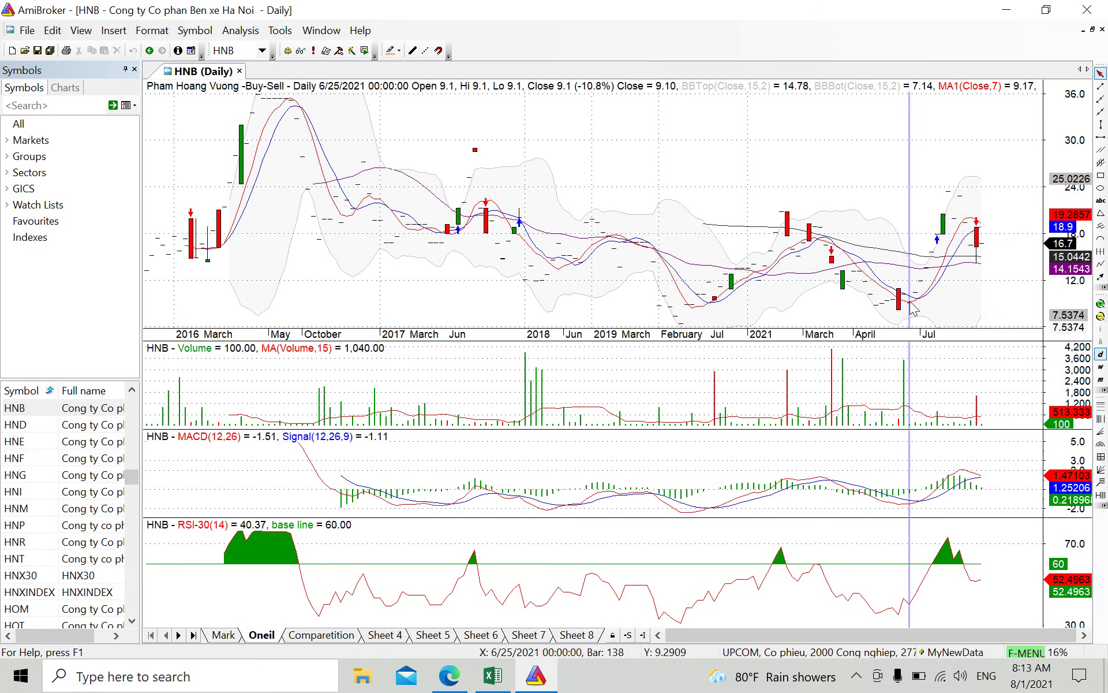
click(966, 202)
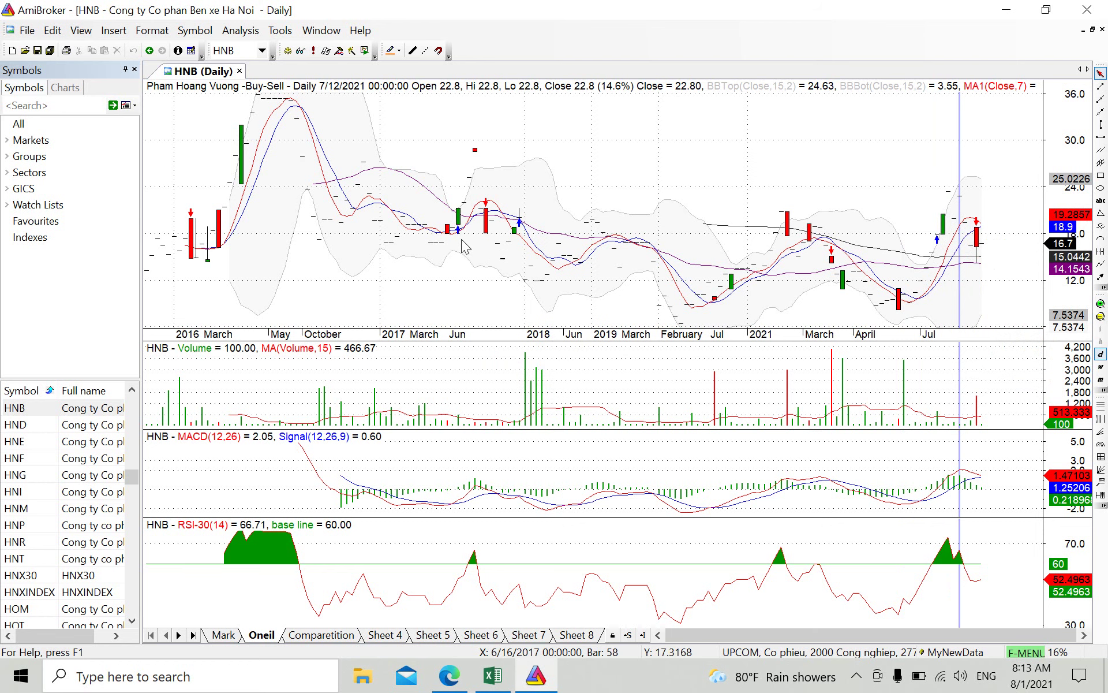
Step: Reopen the Automatic Analysis results and check the charts of low-turnover tickers such as MA1, TKC and NSG
click(312, 51)
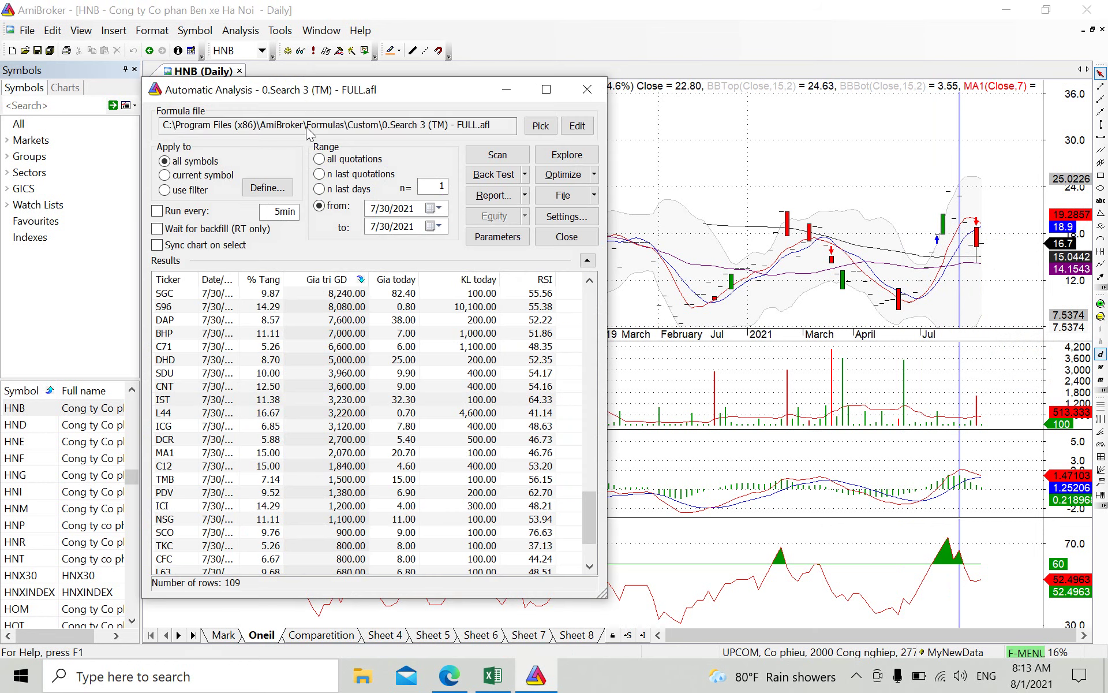
click(220, 348)
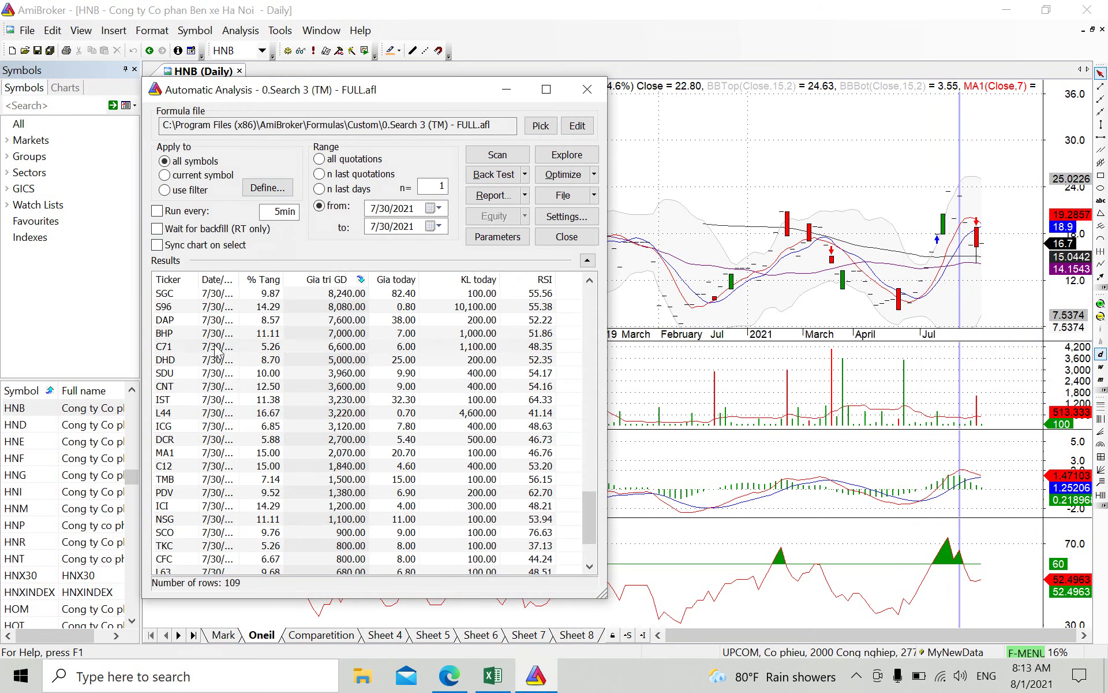
click(243, 413)
click(254, 453)
scroll(349, 469, down, 2)
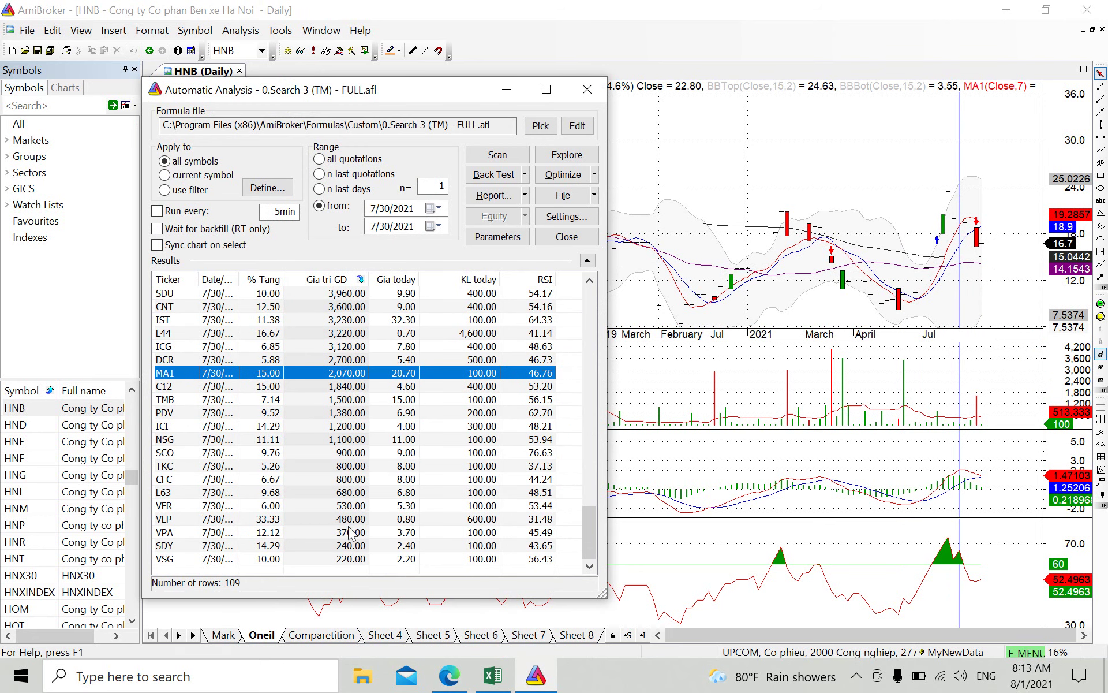
click(352, 507)
click(352, 465)
click(352, 453)
click(351, 440)
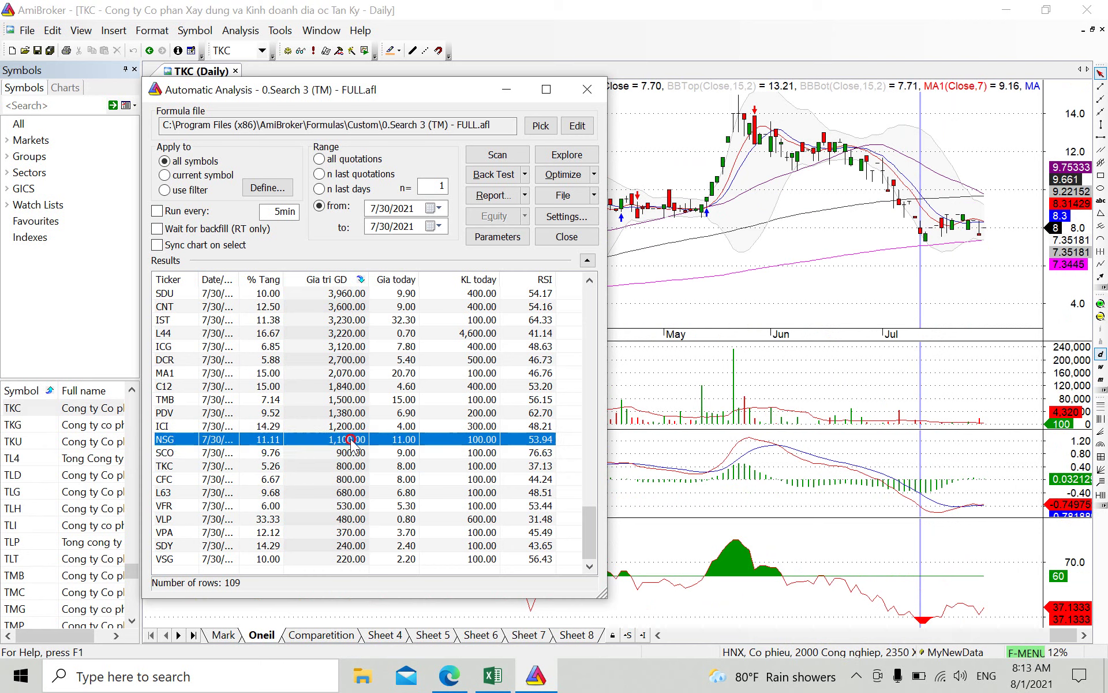
Step: Look through the next higher-turnover results, including CMI and HDP
scroll(351, 444, up, 3)
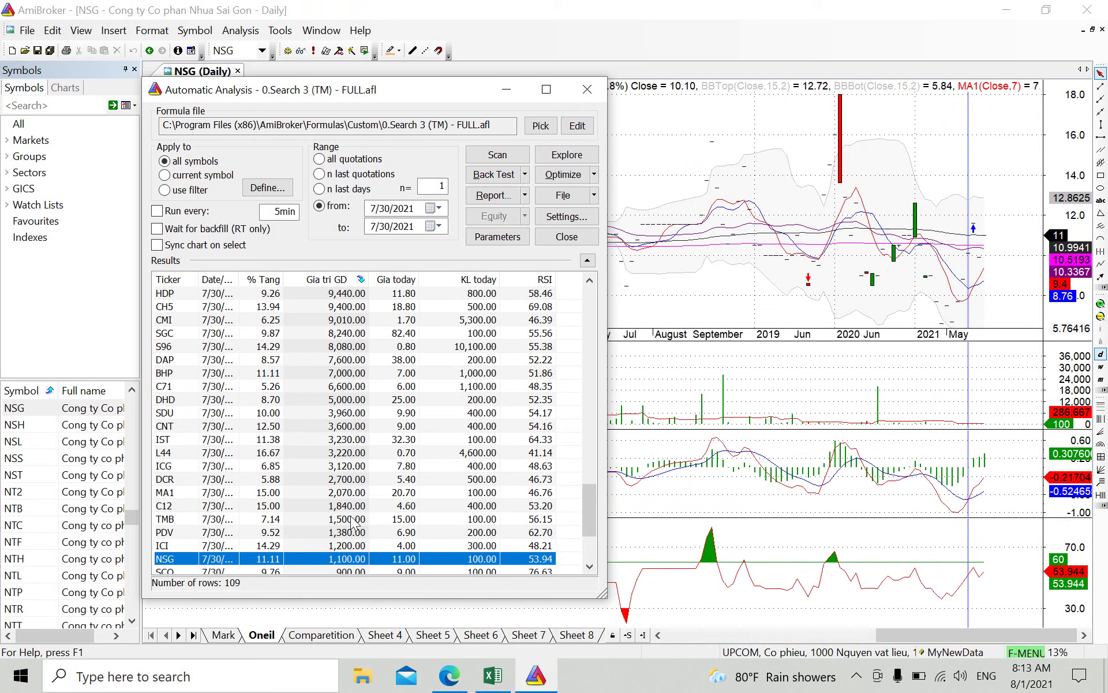
click(350, 414)
click(350, 401)
click(345, 348)
click(343, 321)
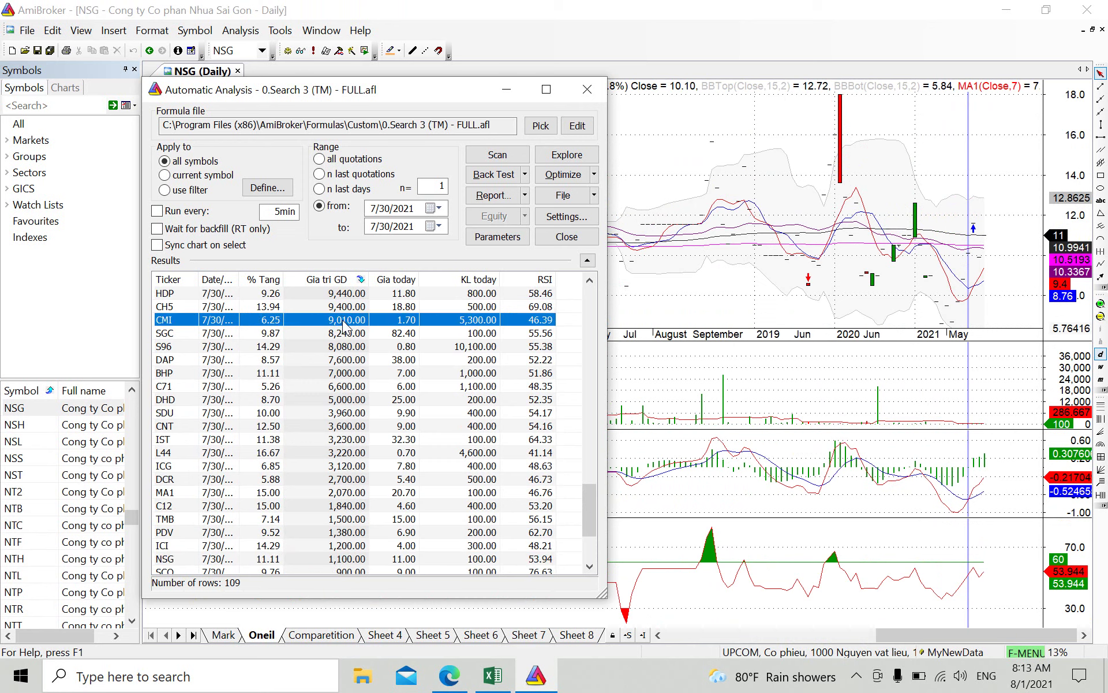
scroll(343, 321, up, 2)
click(346, 351)
click(345, 374)
scroll(346, 376, up, 7)
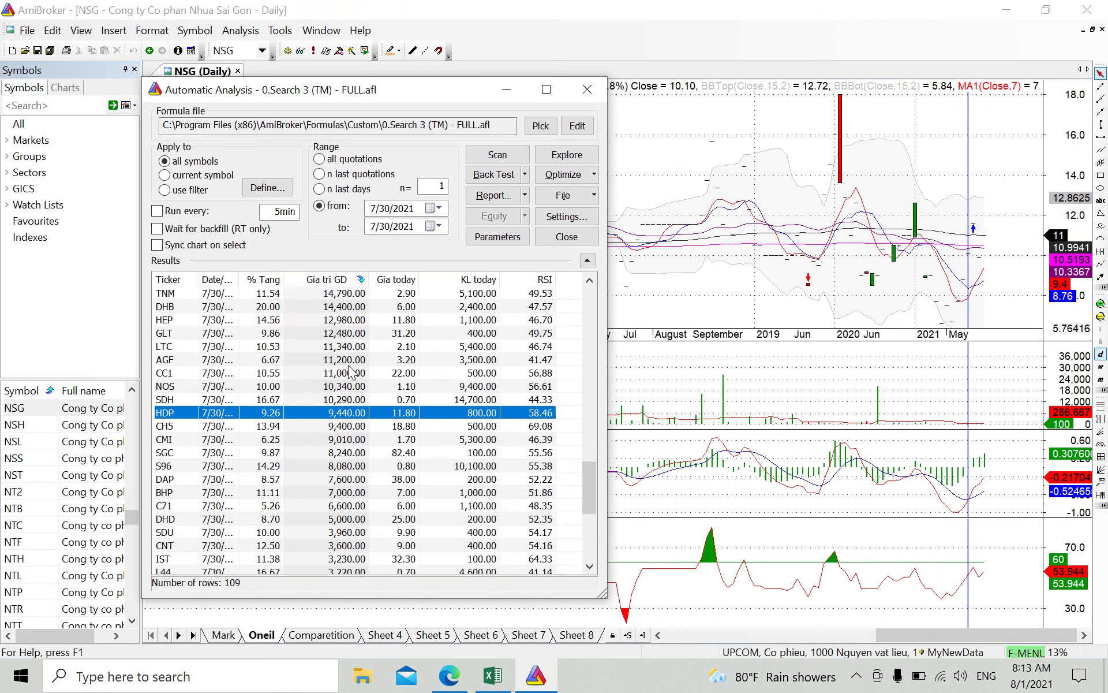
Step: Examine the charts of the mid-turnover results BT6, HVA and DAD
scroll(350, 372, up, 4)
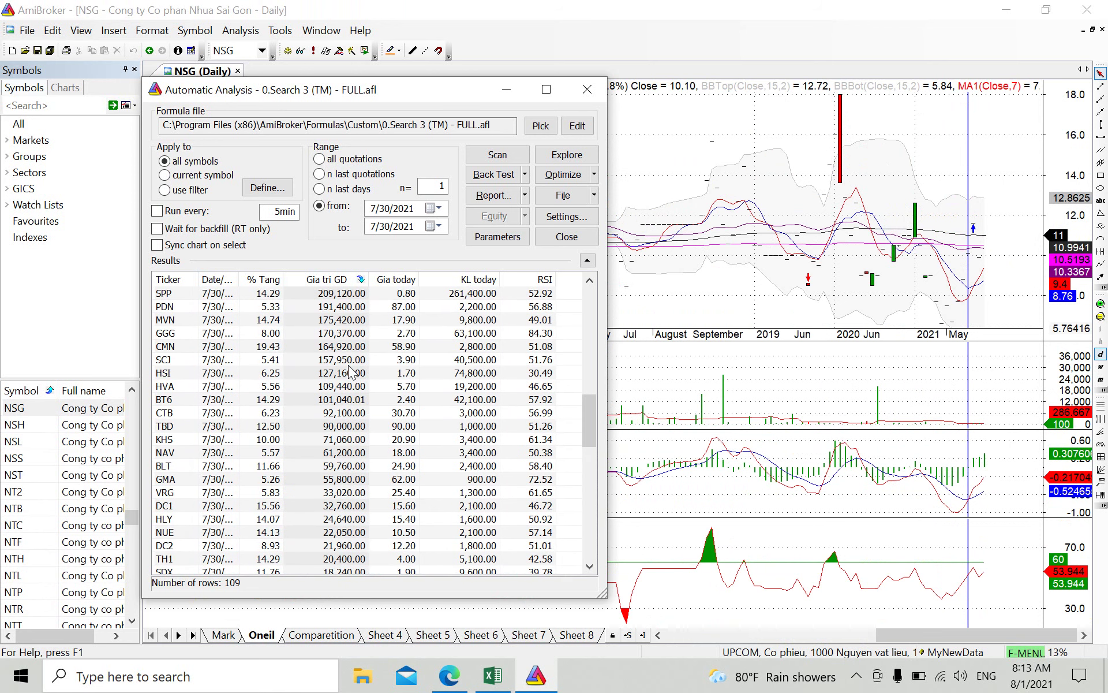
click(335, 440)
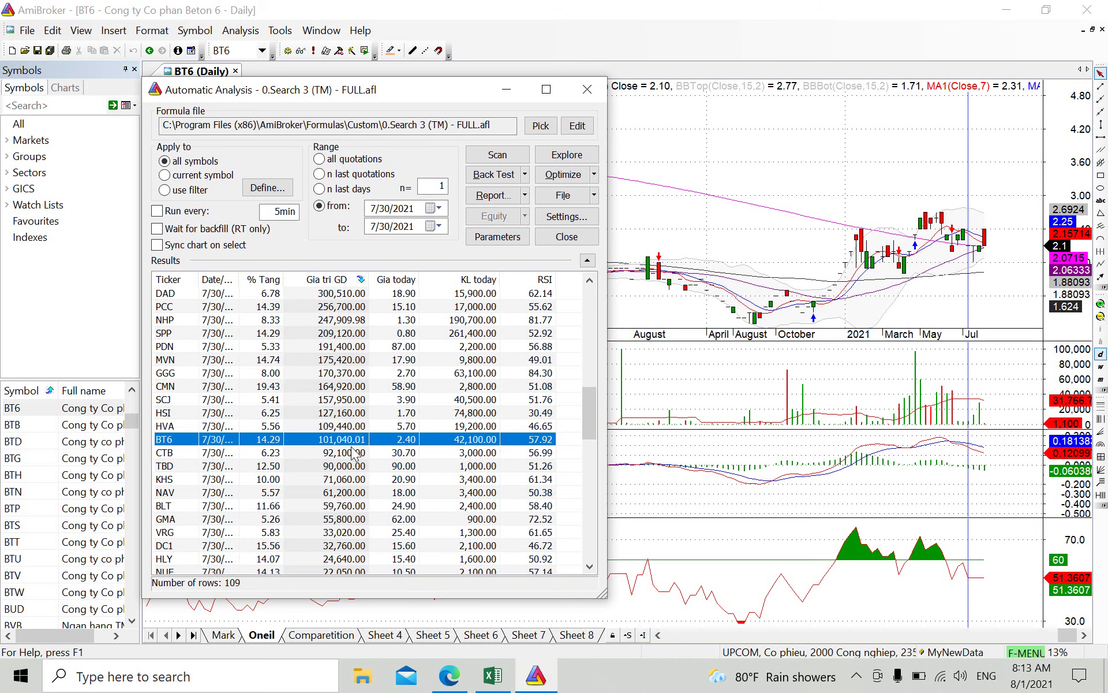
click(345, 427)
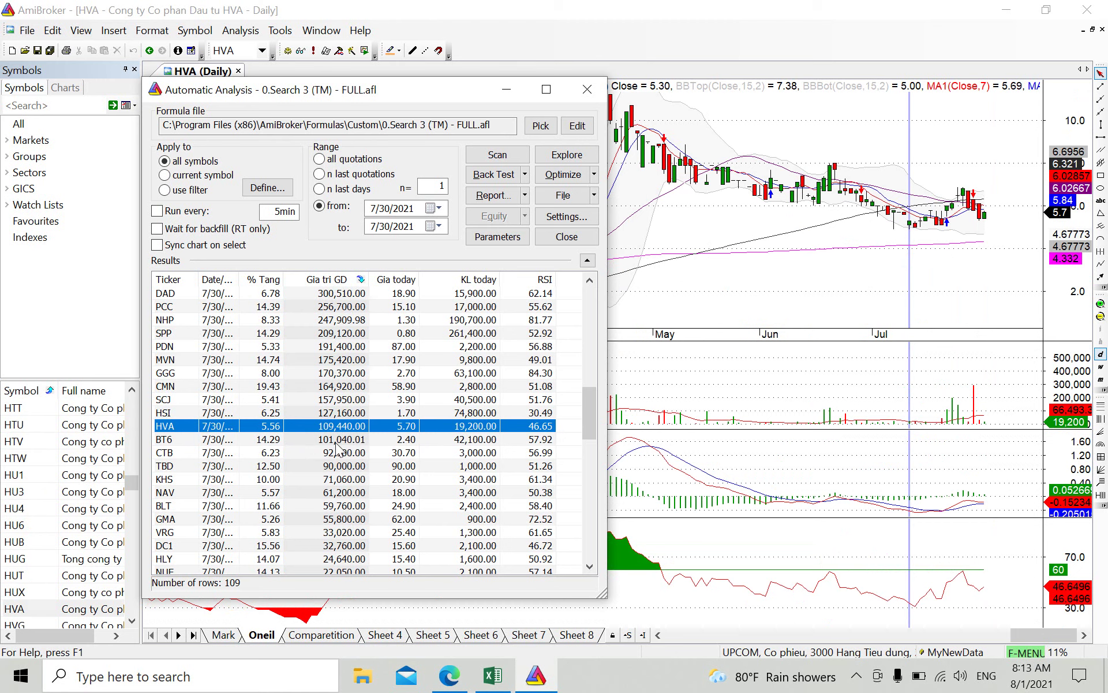
scroll(347, 441, up, 1)
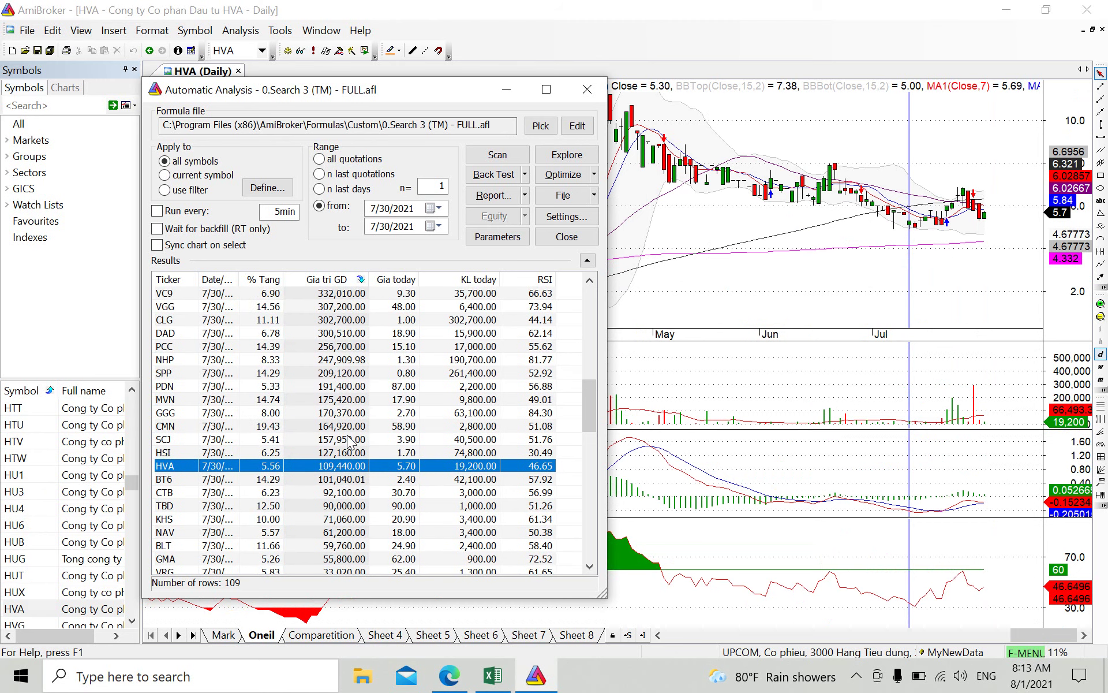
scroll(348, 442, up, 3)
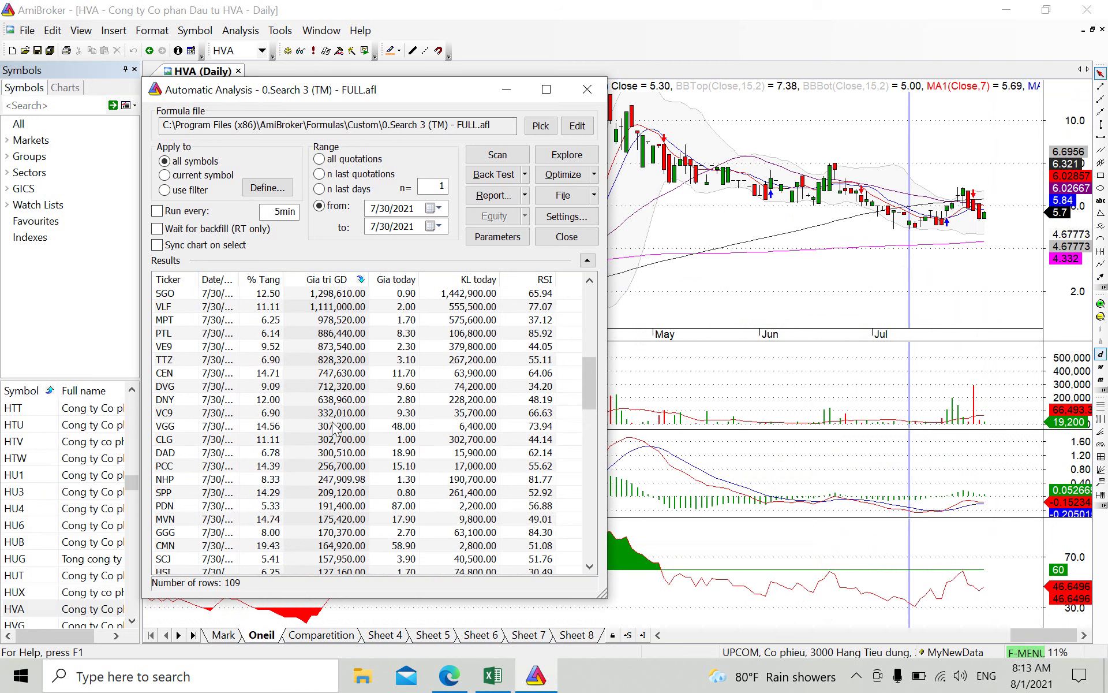
click(344, 456)
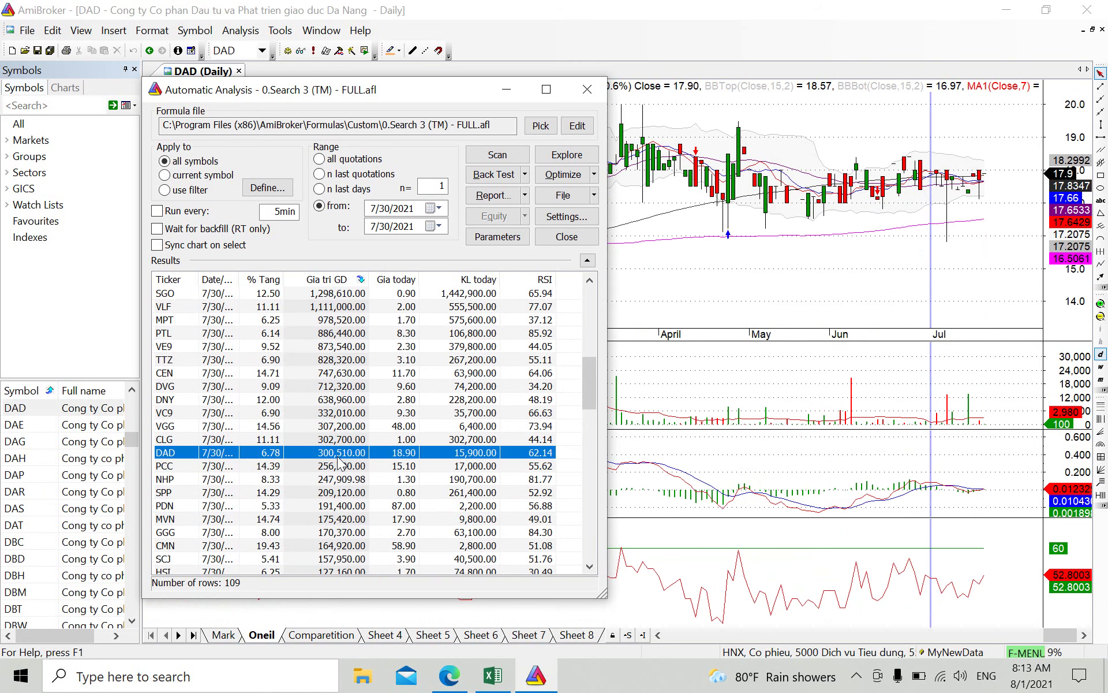
scroll(340, 462, up, 5)
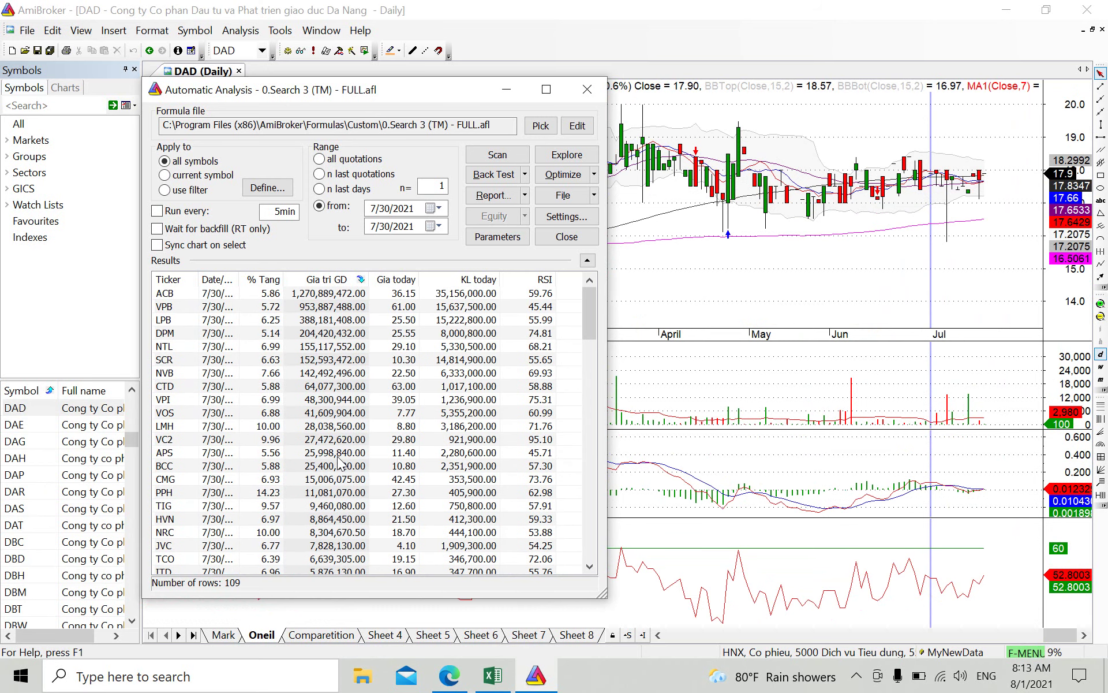
Step: Examine the charts of SPP, NHP, VGG and VC9, and close the Automatic Analysis window
scroll(340, 461, down, 8)
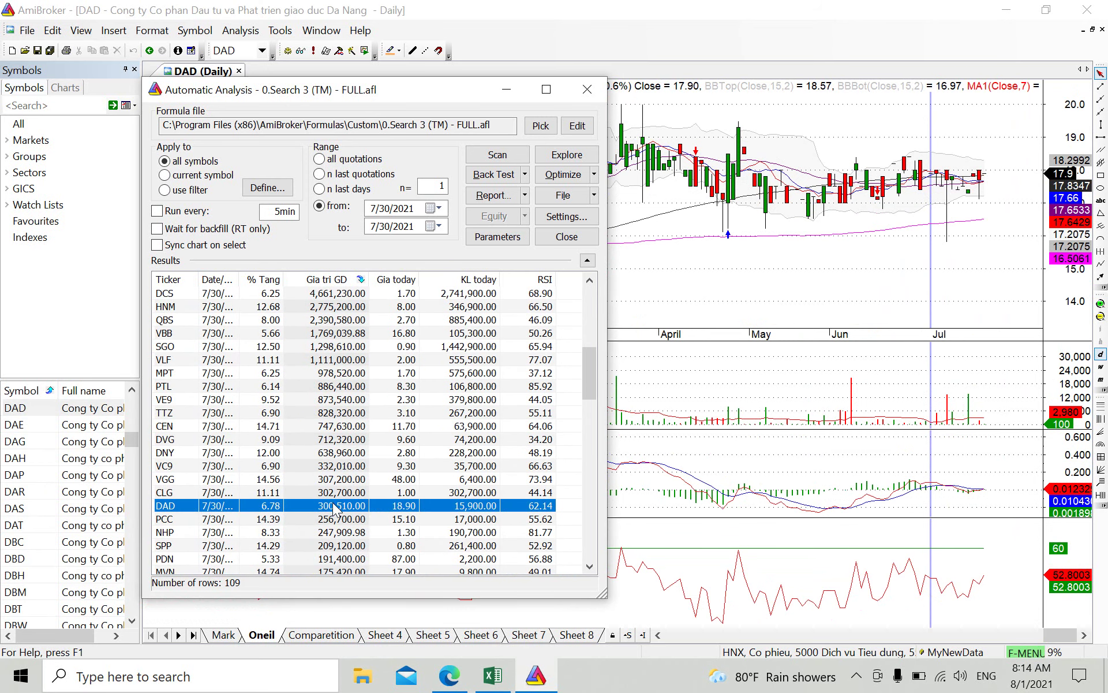
click(339, 531)
click(339, 545)
click(341, 531)
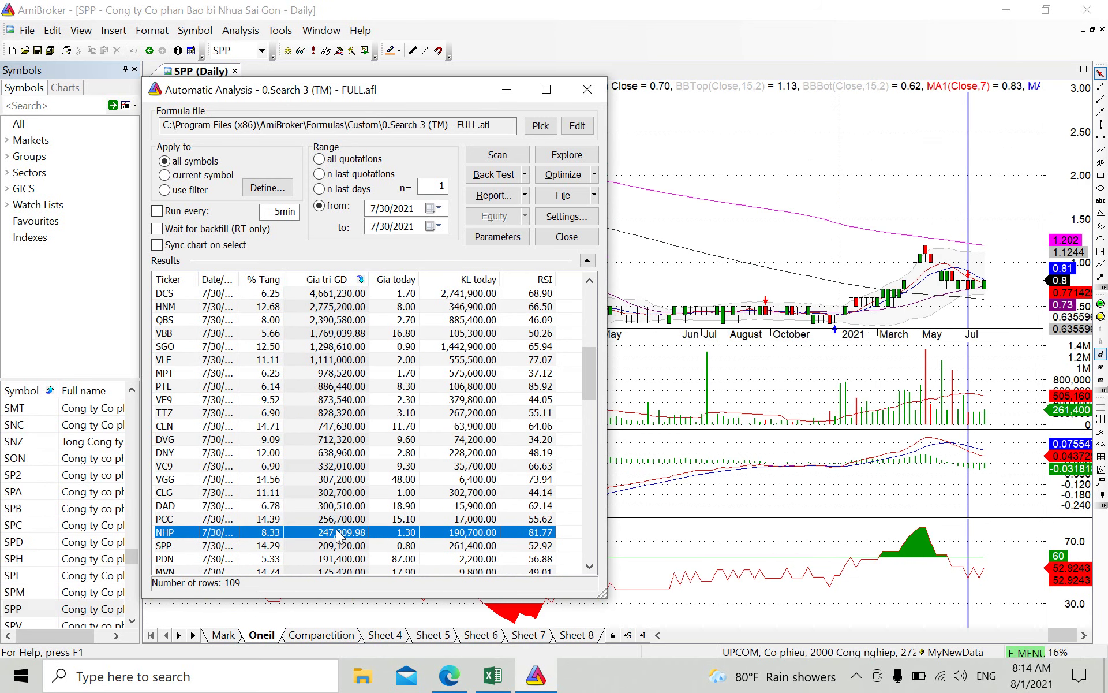
click(340, 505)
click(342, 491)
key(Up)
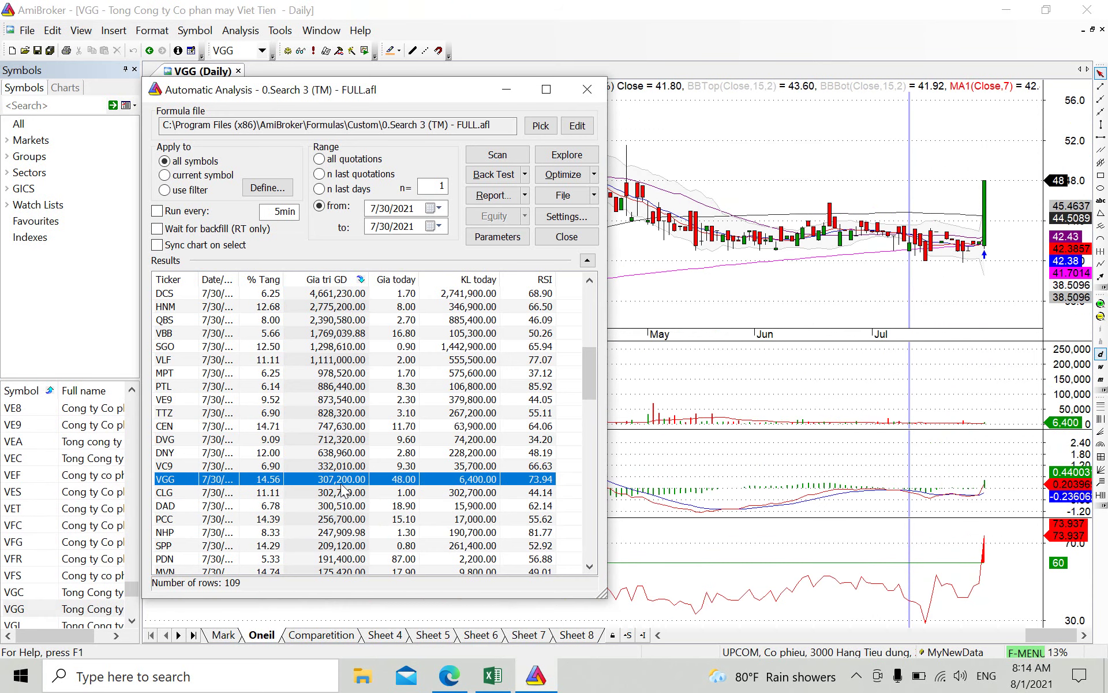
key(Up)
key(Up)
click(337, 470)
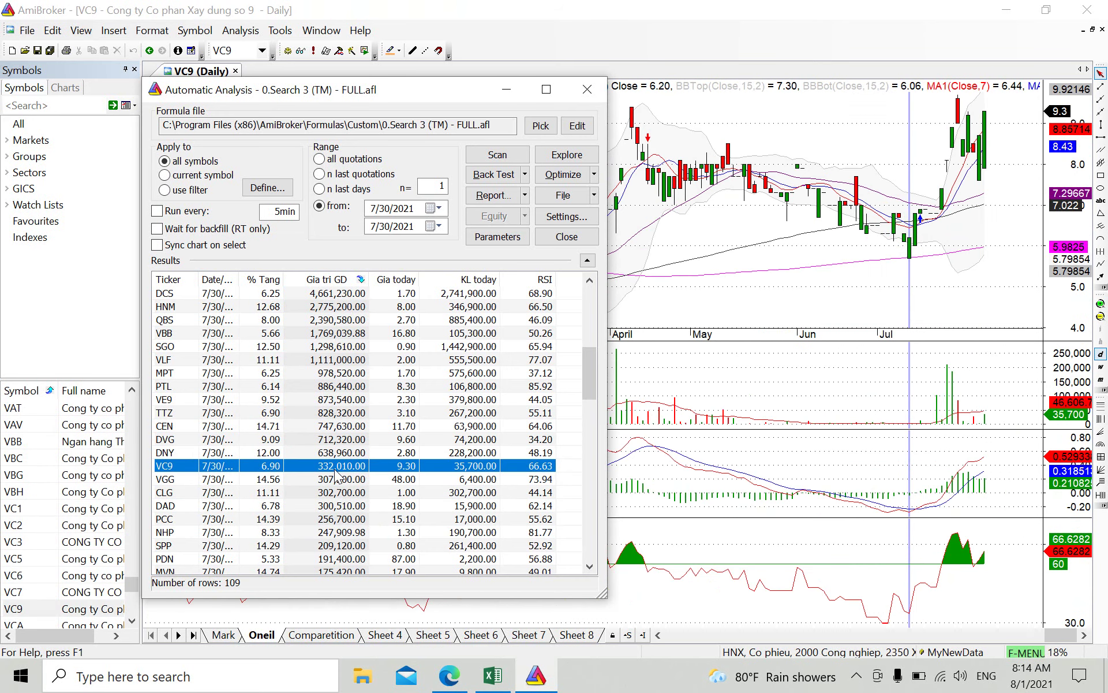
click(587, 90)
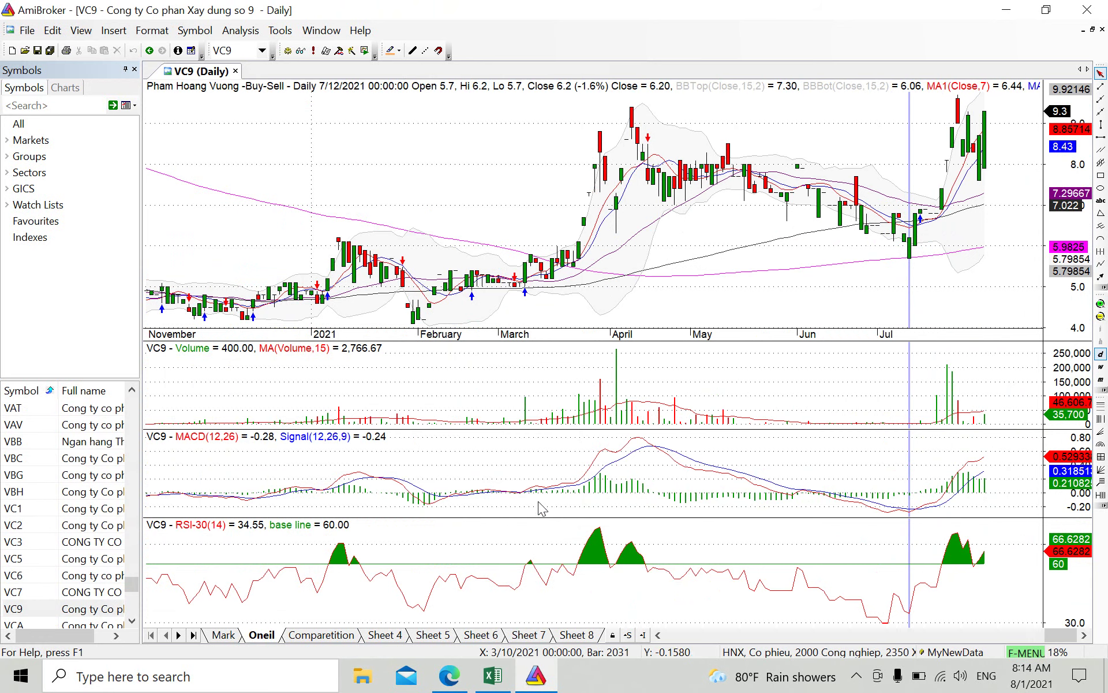
Step: Switch to YouTube Studio in the browser and check the unanswered comments for the next stock valuation request
click(498, 685)
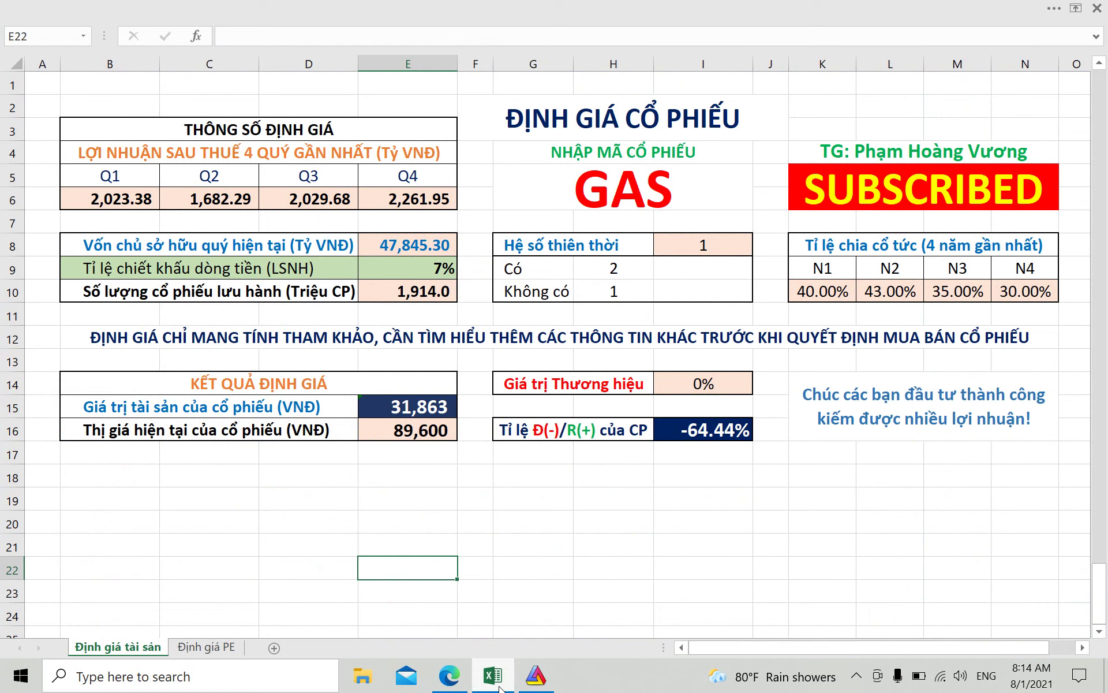
click(449, 679)
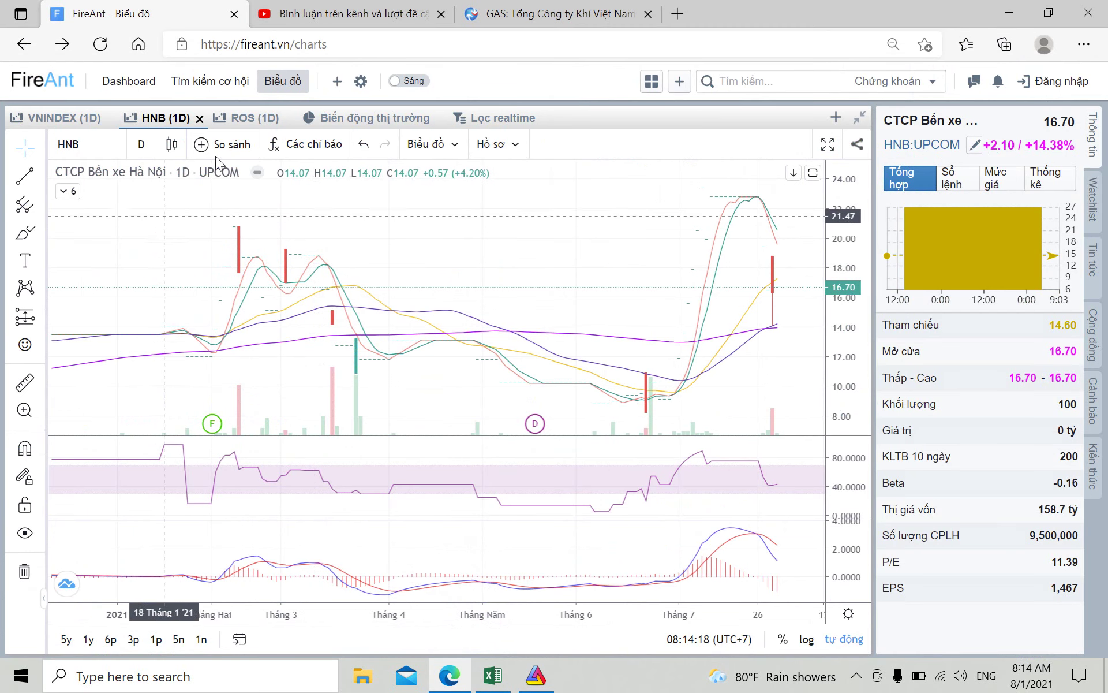
click(346, 14)
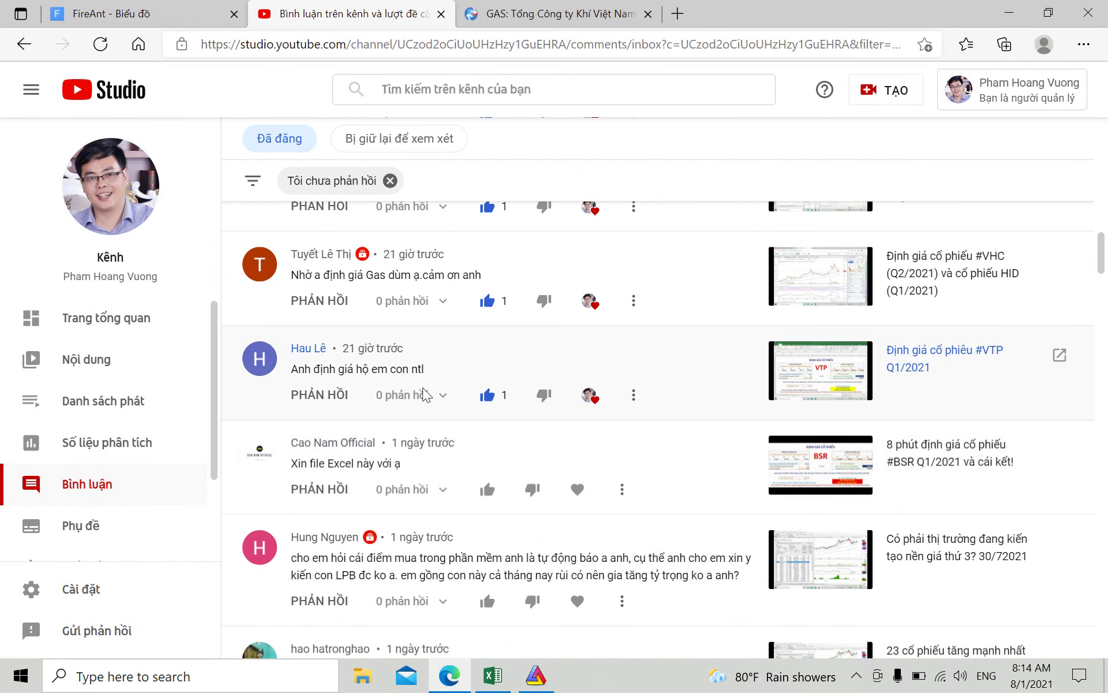
click(492, 676)
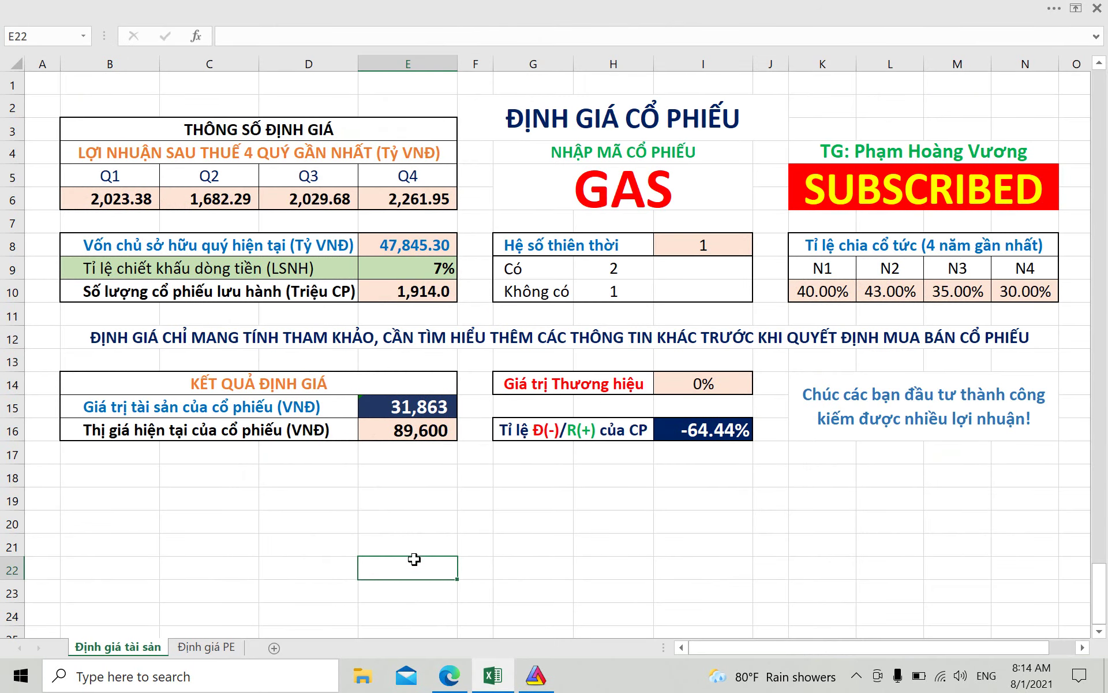
click(449, 675)
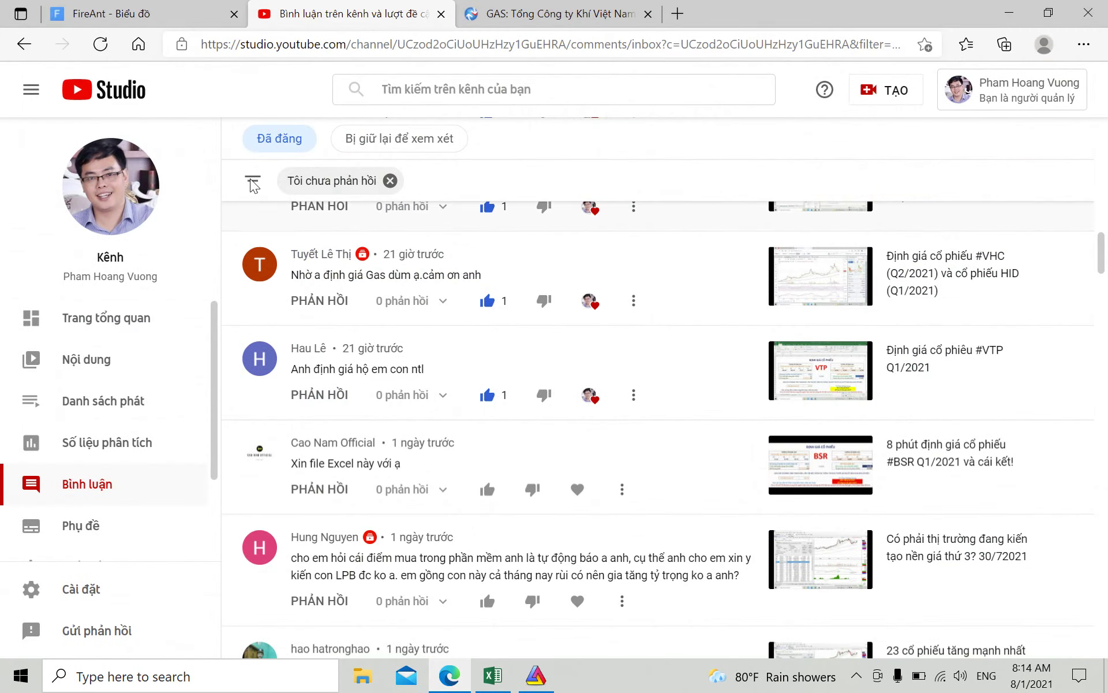
Step: Load the chart and key figures of ticker NTL in FireAnt
click(170, 10)
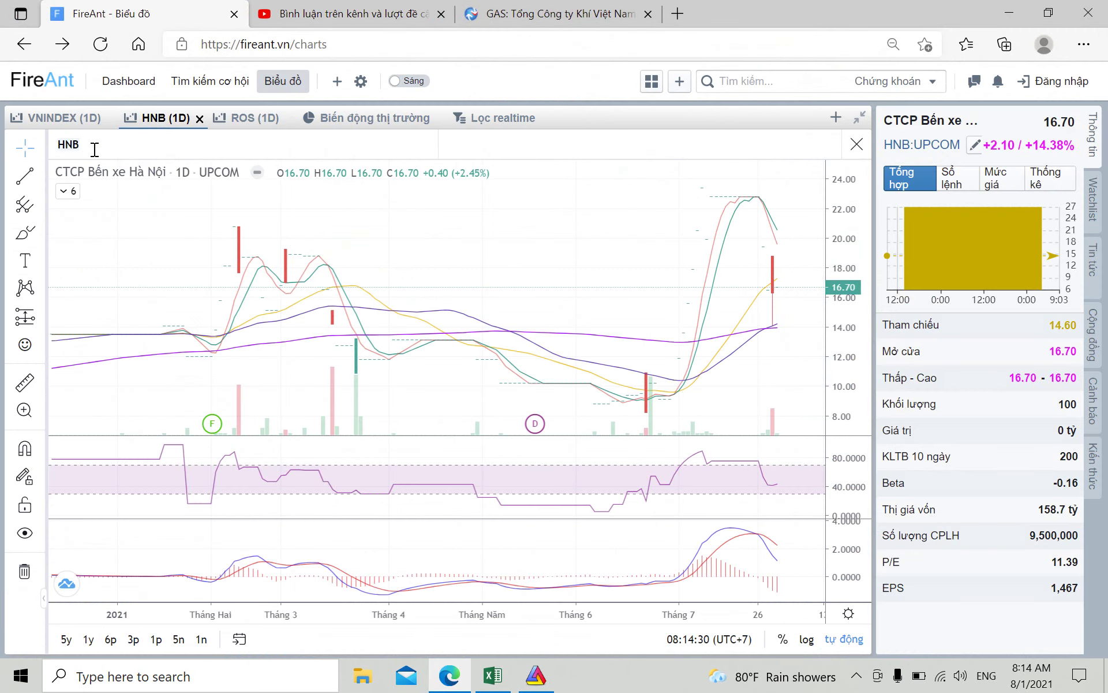
text(NTL)
key(Return)
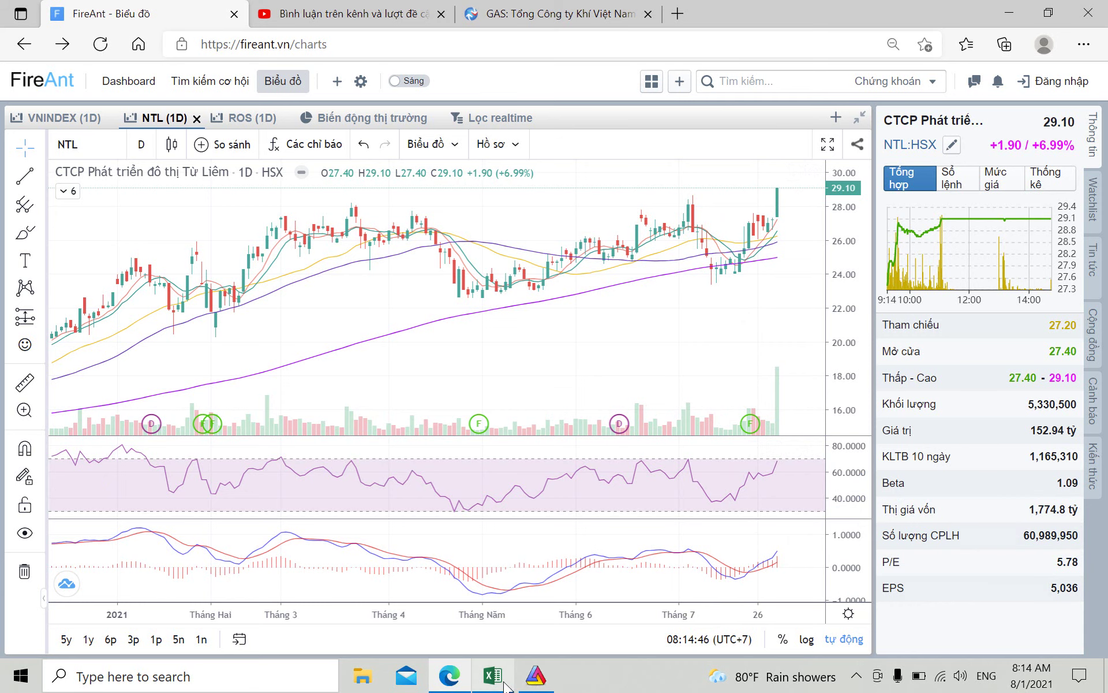
Step: Switch to the Excel valuation sheet and set the outstanding shares to 61 million and the current price to 29,100 VND
mouse_move(504, 686)
click(468, 590)
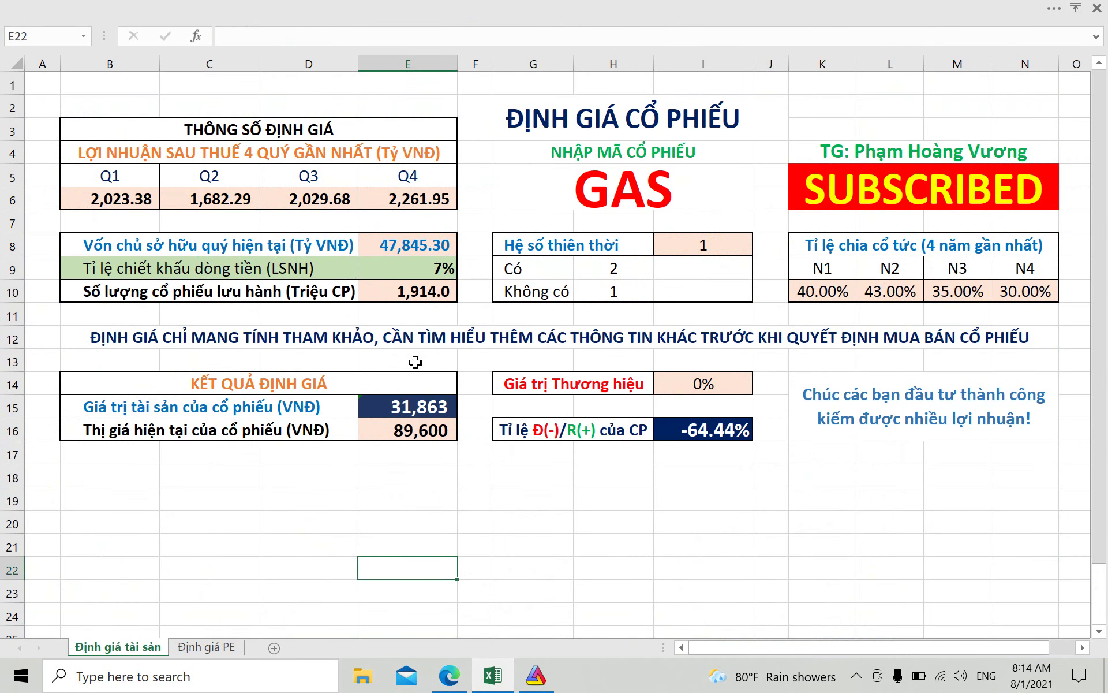
click(420, 295)
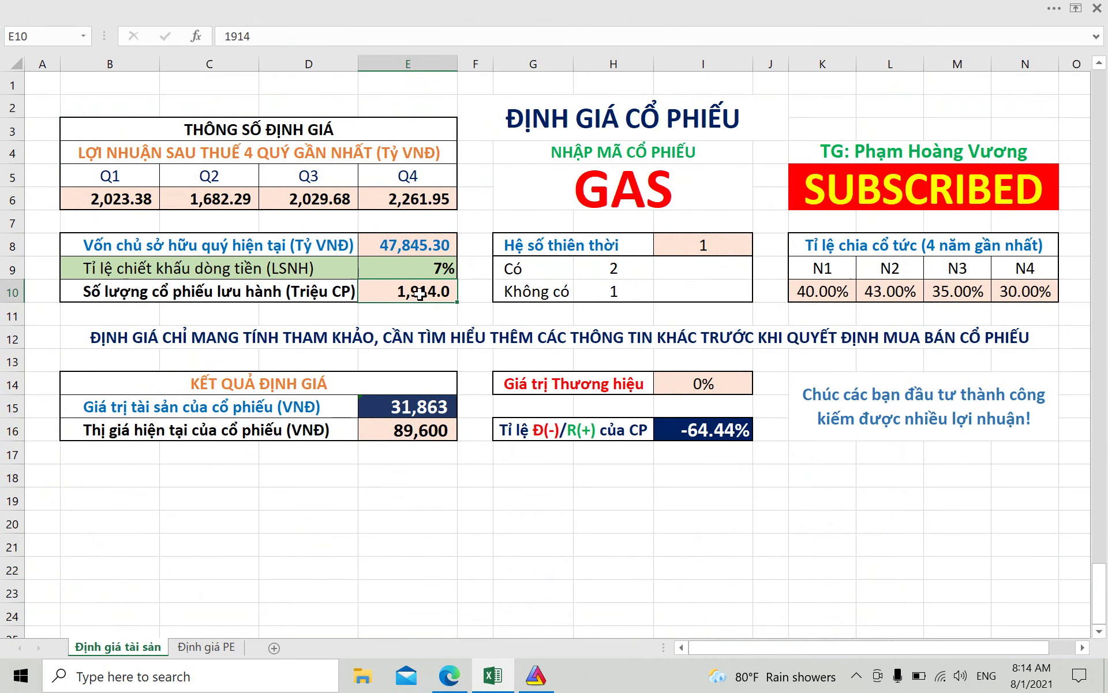
text(61)
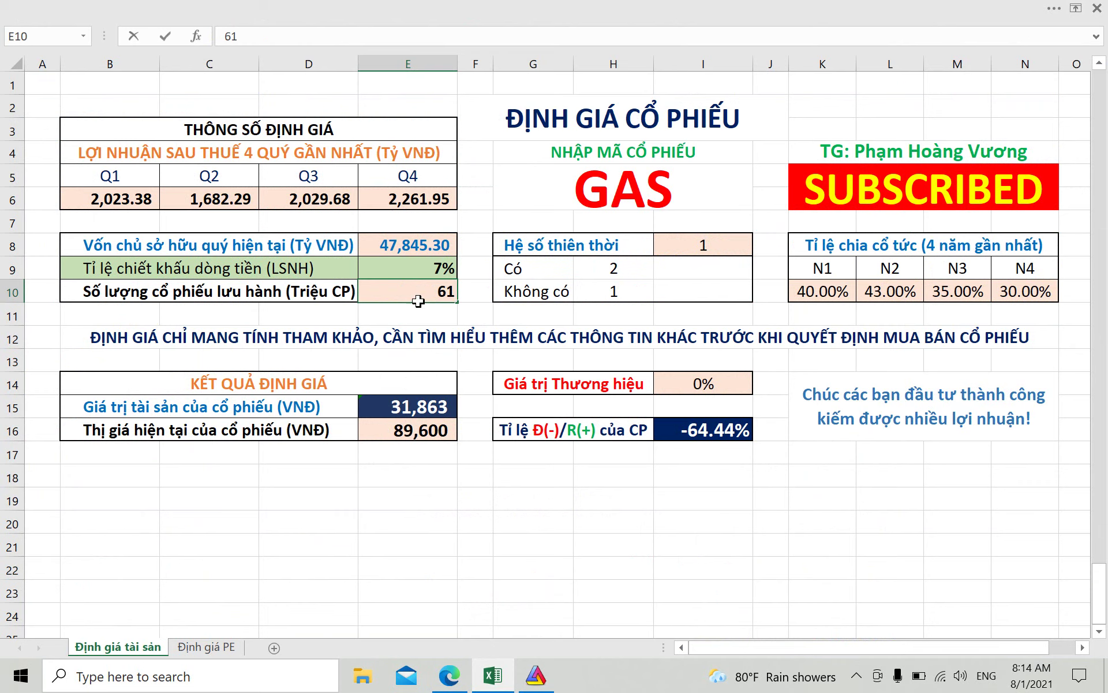
click(402, 430)
text(2)
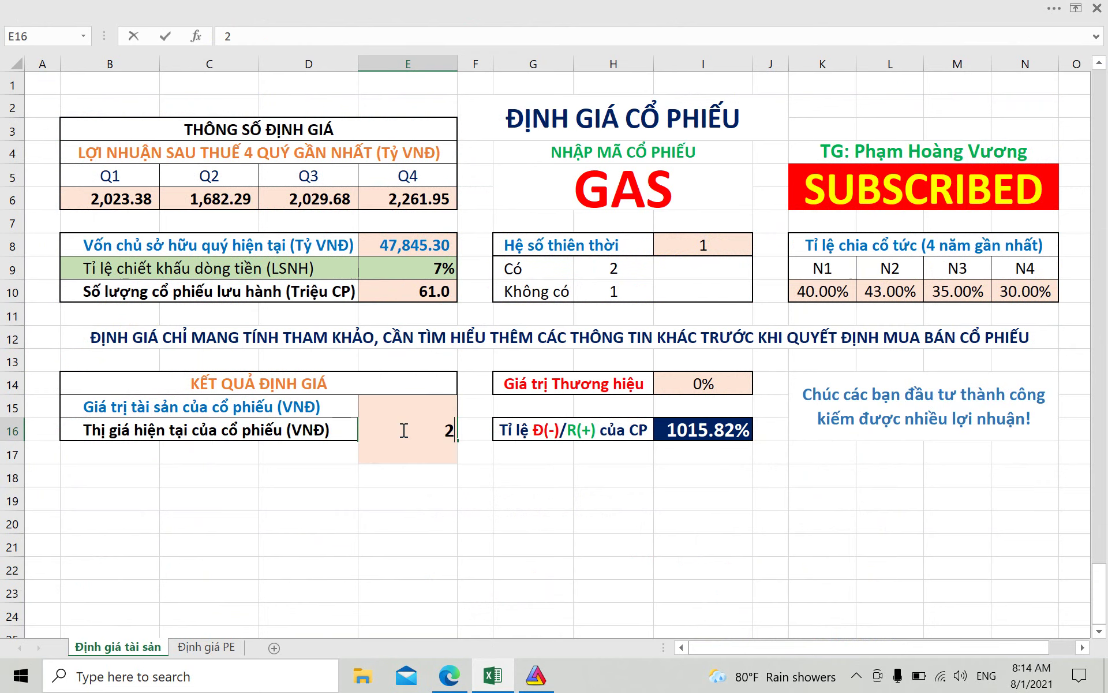
text(9,100)
key(Return)
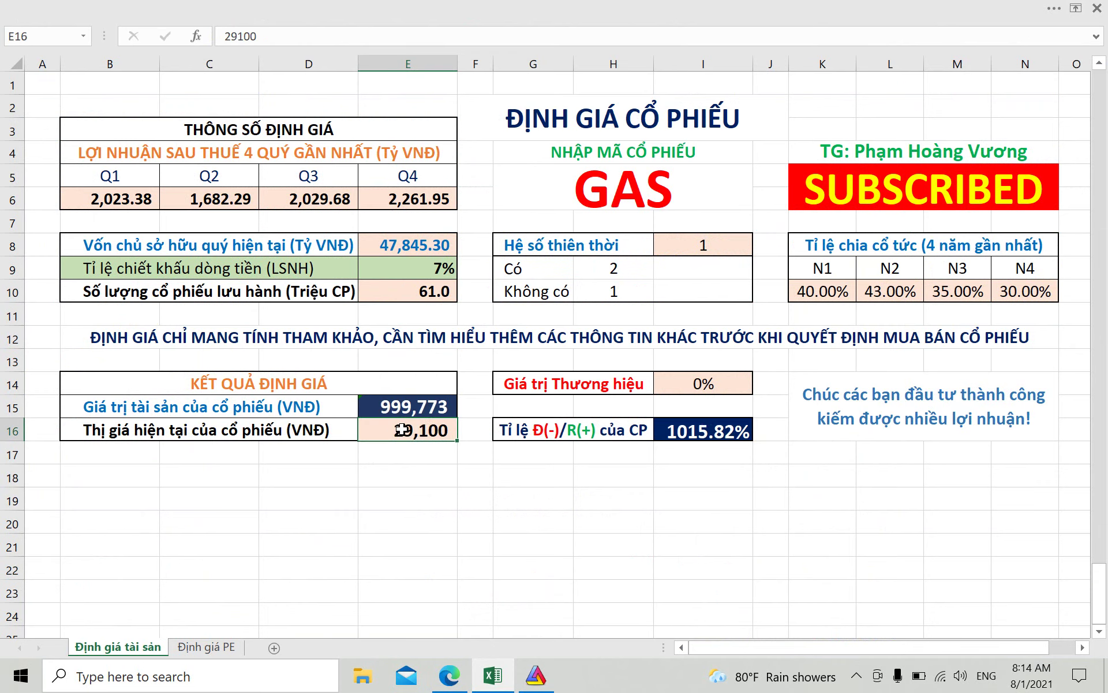
Step: Change the stock ticker in the valuation sheet to NTL and return to the FireAnt chart in the browser
click(385, 247)
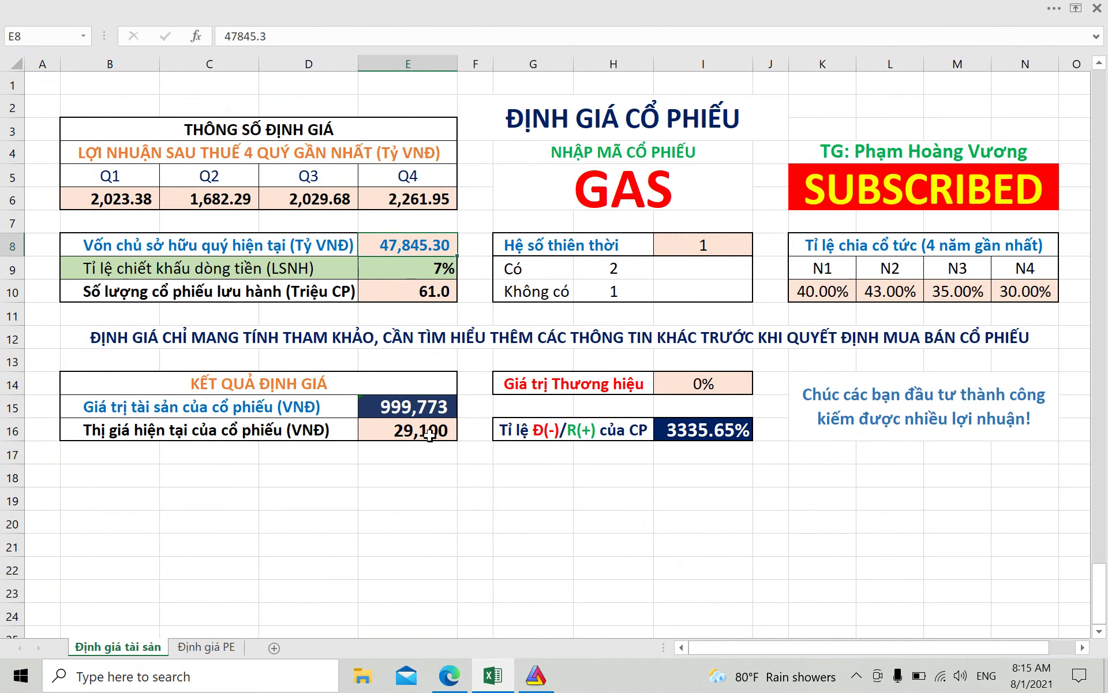
click(624, 197)
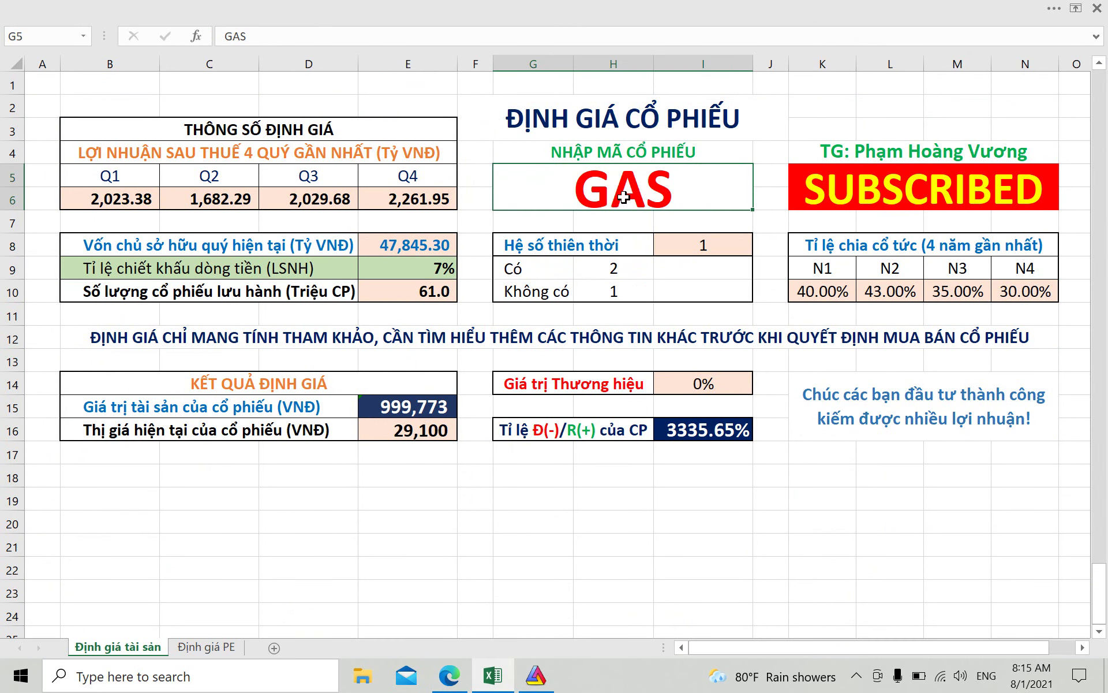
text(NTL)
key(Return)
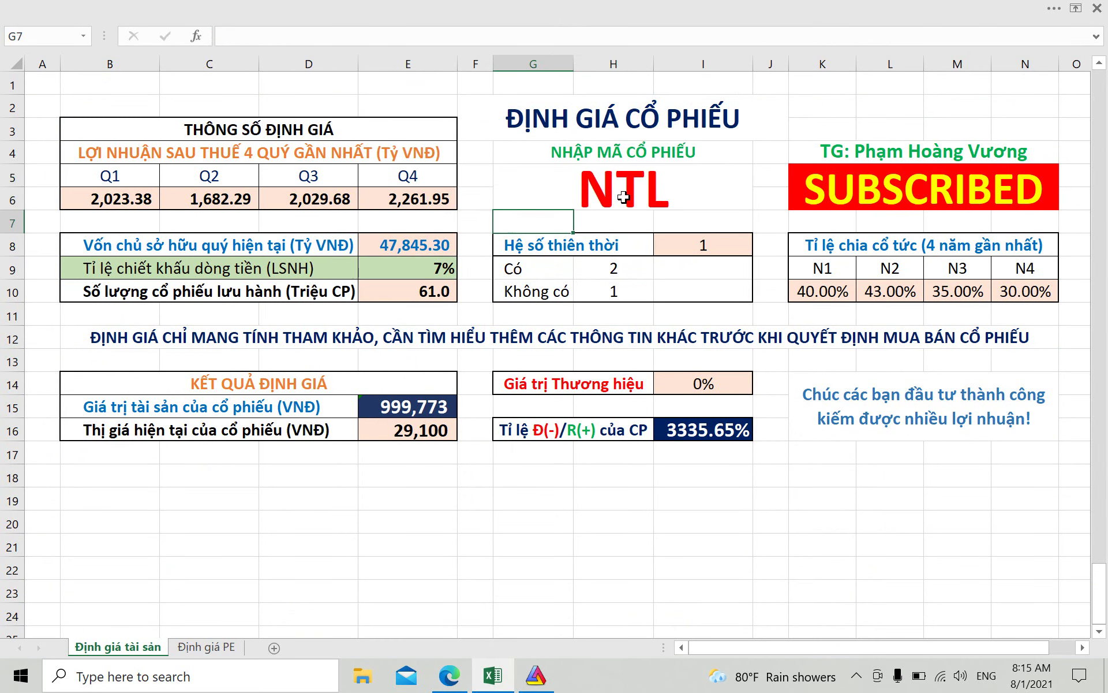
click(449, 675)
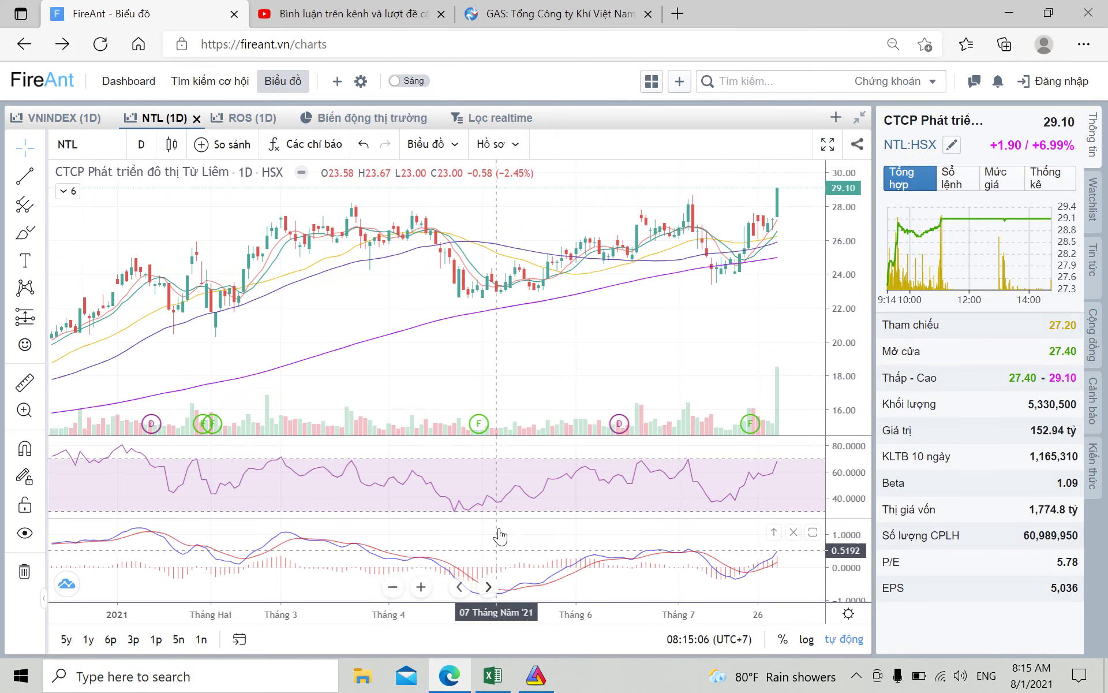
Step: Open NTL's company profile in FireAnt and display the quarterly balance sheet figures in its financial section
click(501, 144)
click(517, 181)
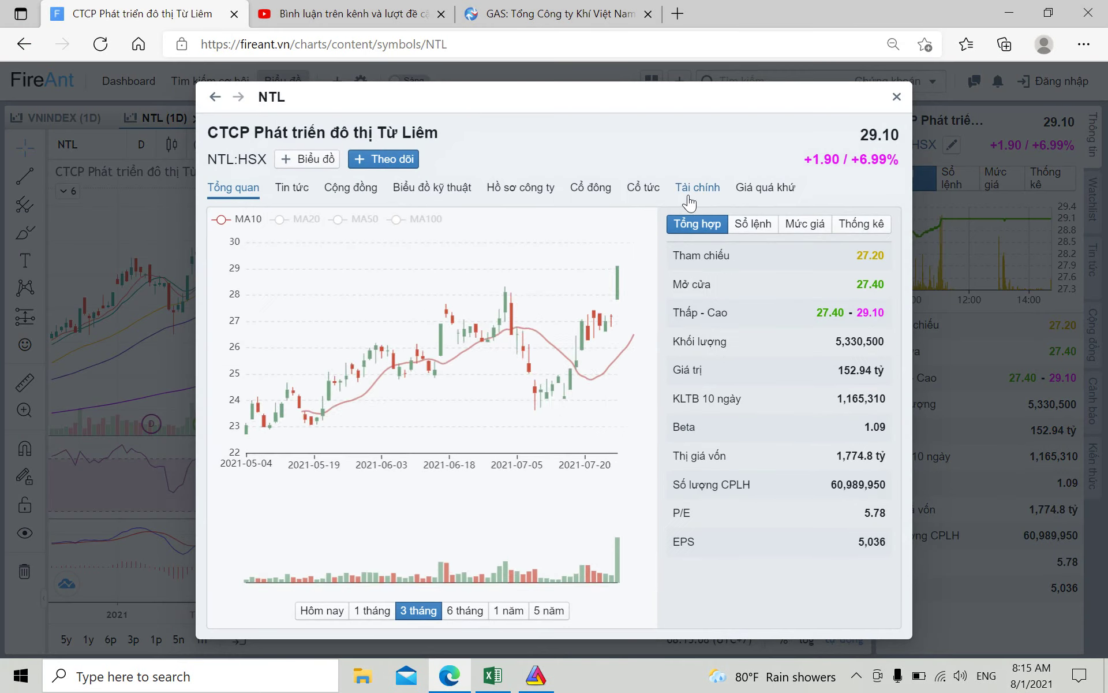
click(692, 189)
scroll(551, 404, down, 5)
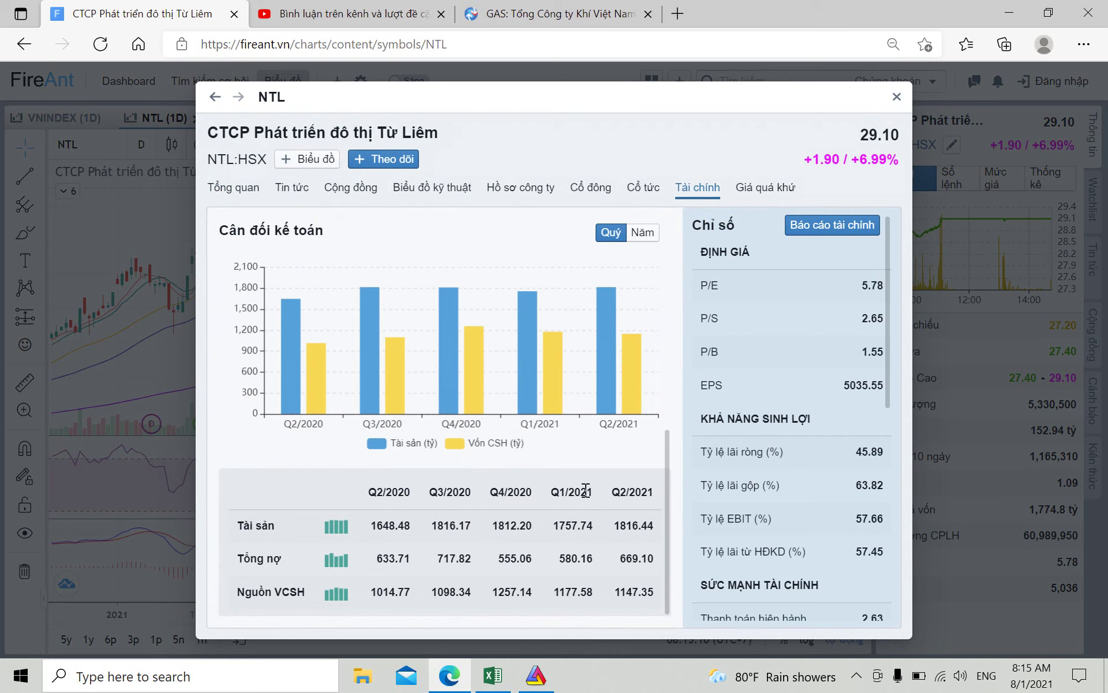
Step: Copy NTL's Q2/2021 owner's equity of 1147.35 from FireAnt into the current-quarter equity cell of the Excel valuation sheet
double_click(619, 591)
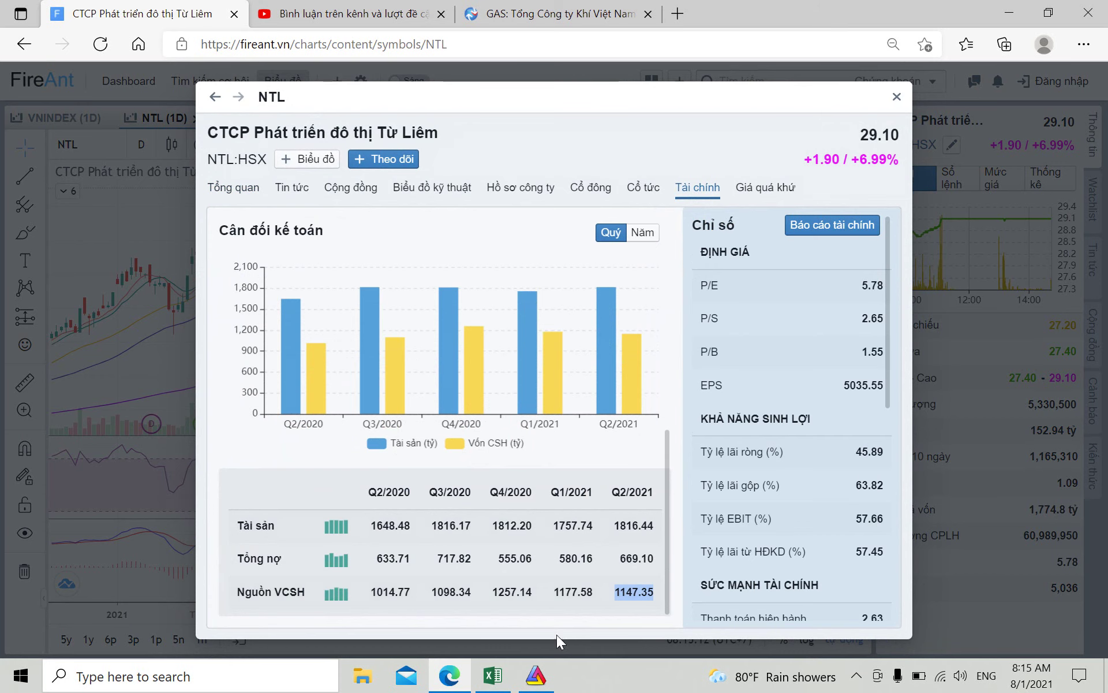
click(494, 674)
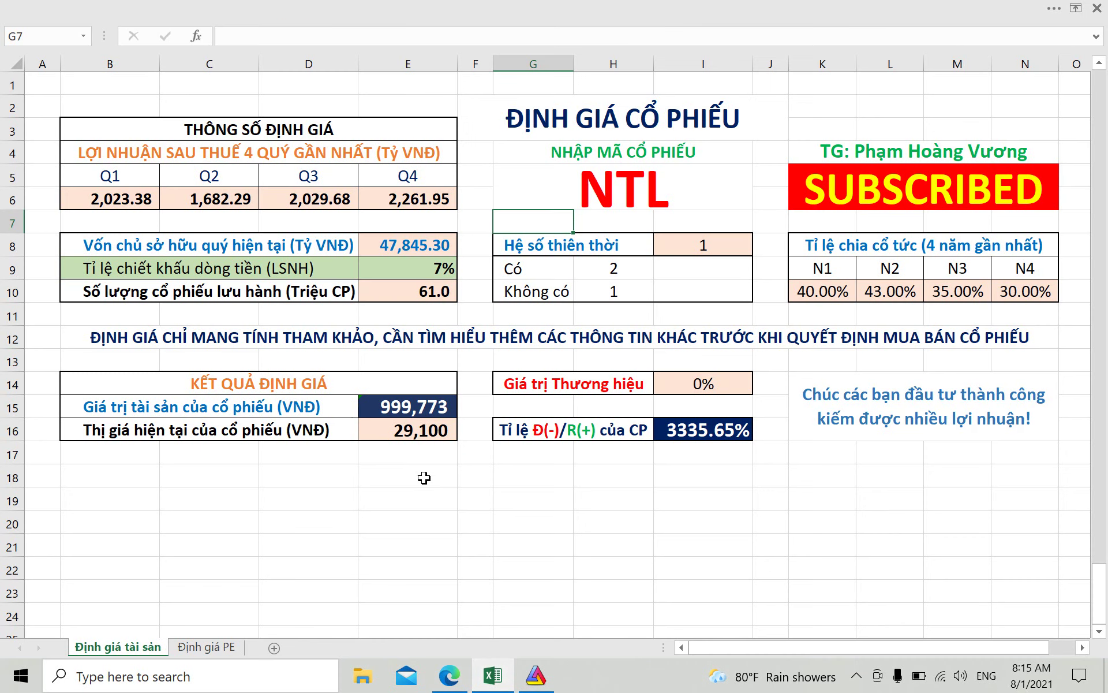
click(401, 242)
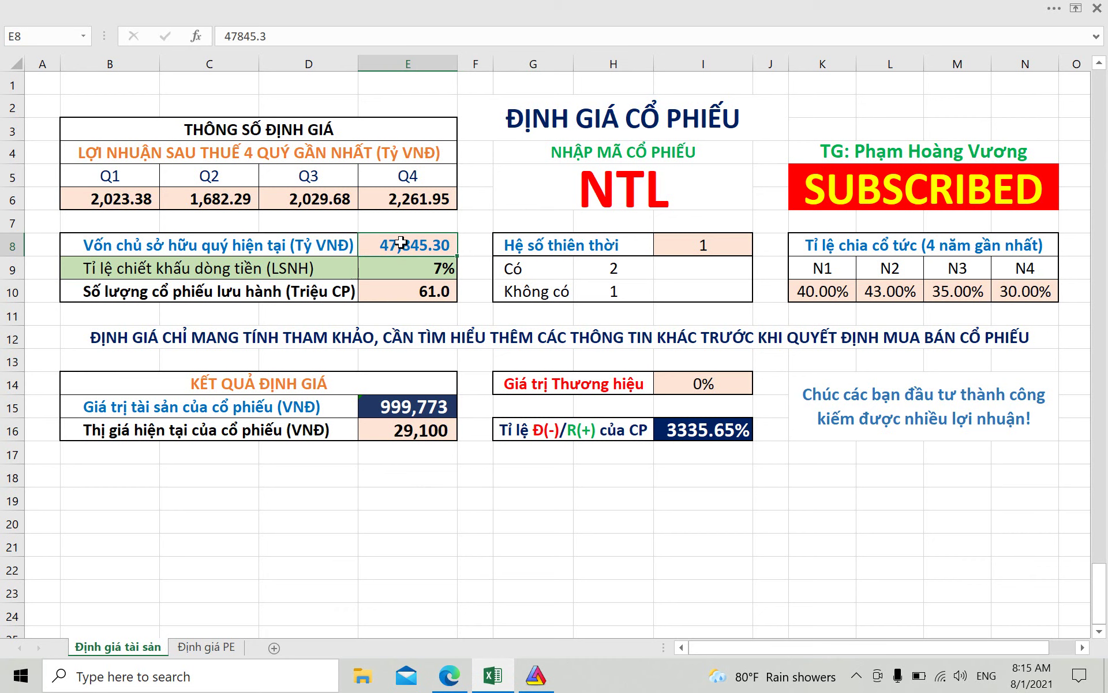
right_click(401, 243)
click(465, 323)
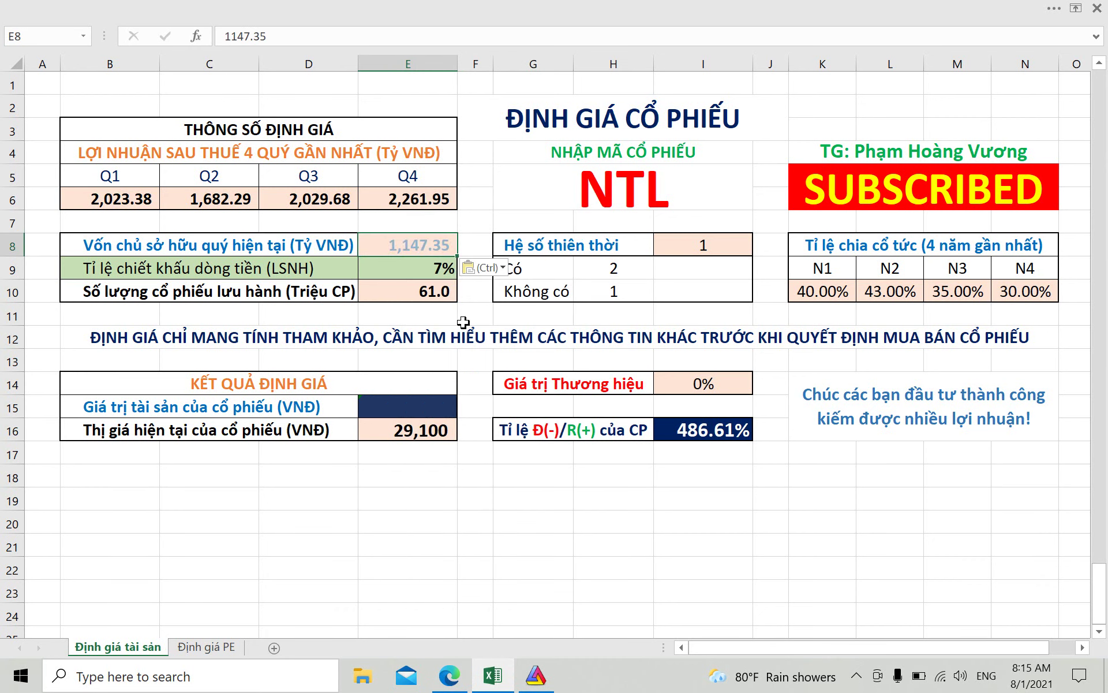
Step: Copy NTL's after-tax profits for Q3/2020 to Q2/2021 (83.57, 158.79, 13.32, 51.43) from FireAnt into the sheet's Q1–Q4 profit cells
click(124, 202)
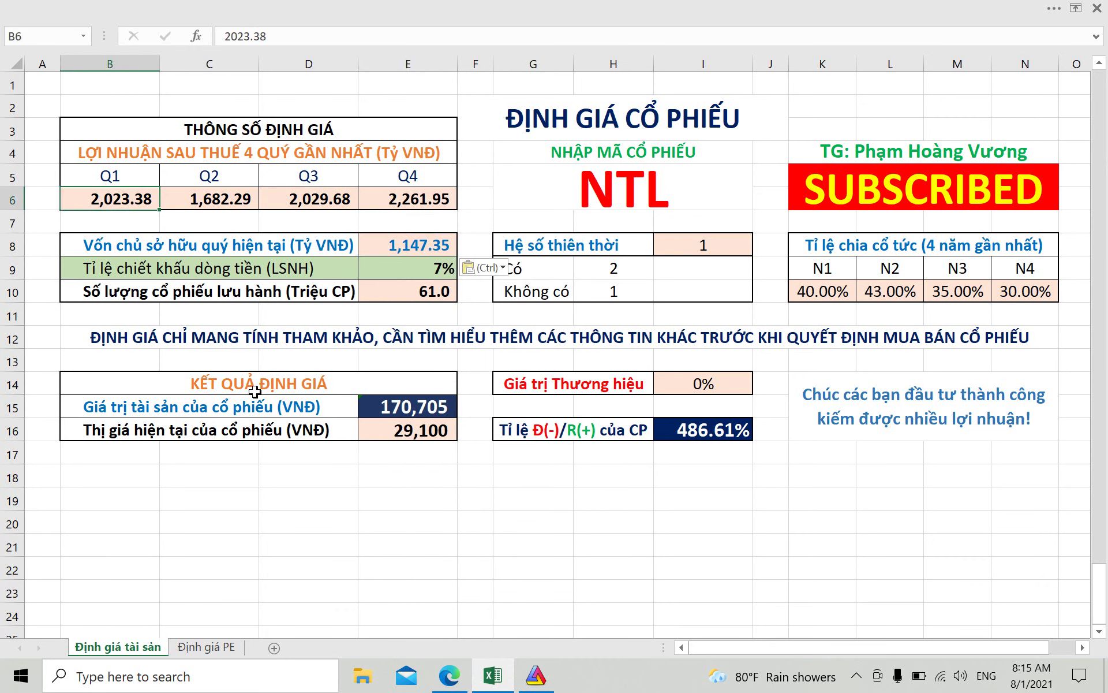
click(445, 687)
scroll(526, 473, up, 5)
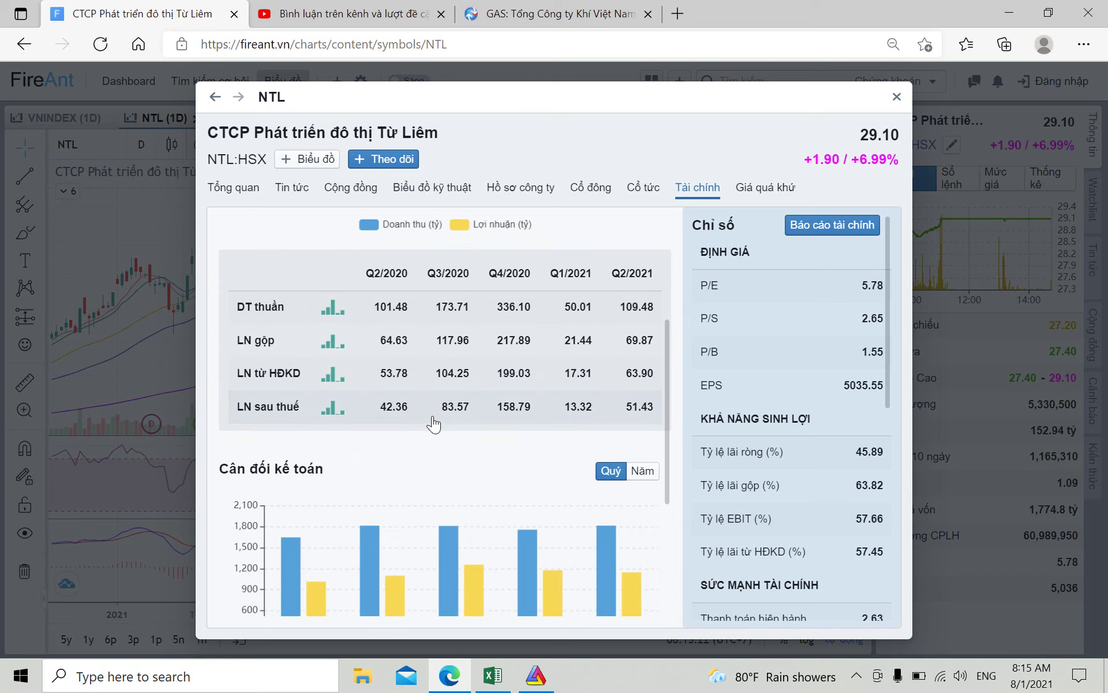
drag(433, 418, 651, 422)
key(ctrl+c)
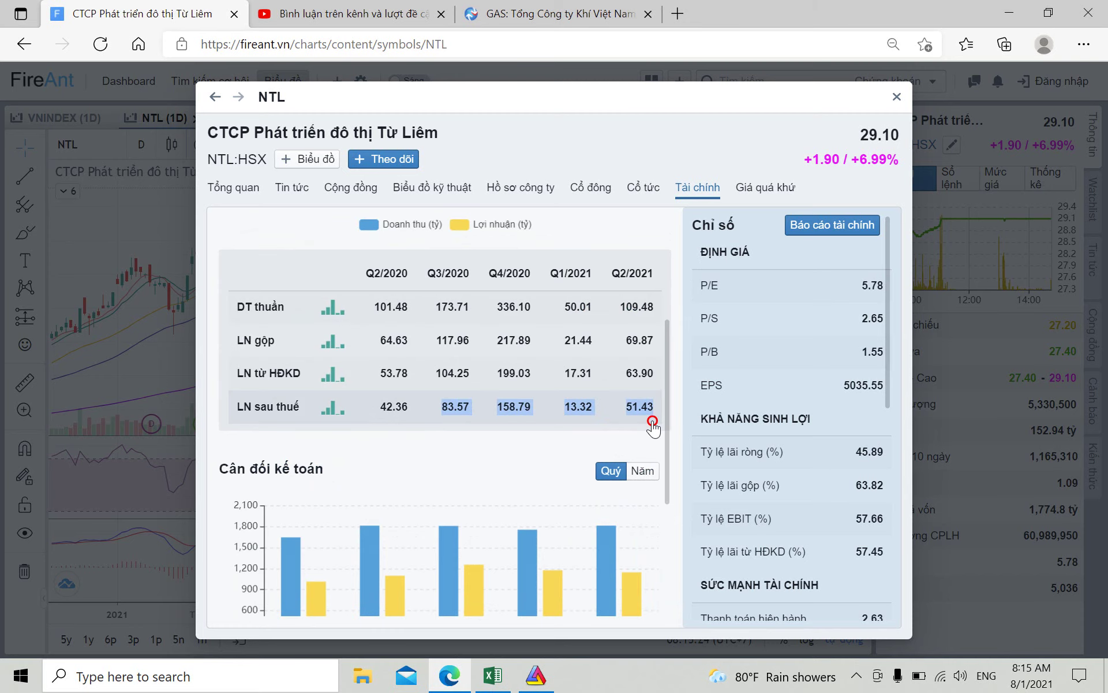
click(492, 676)
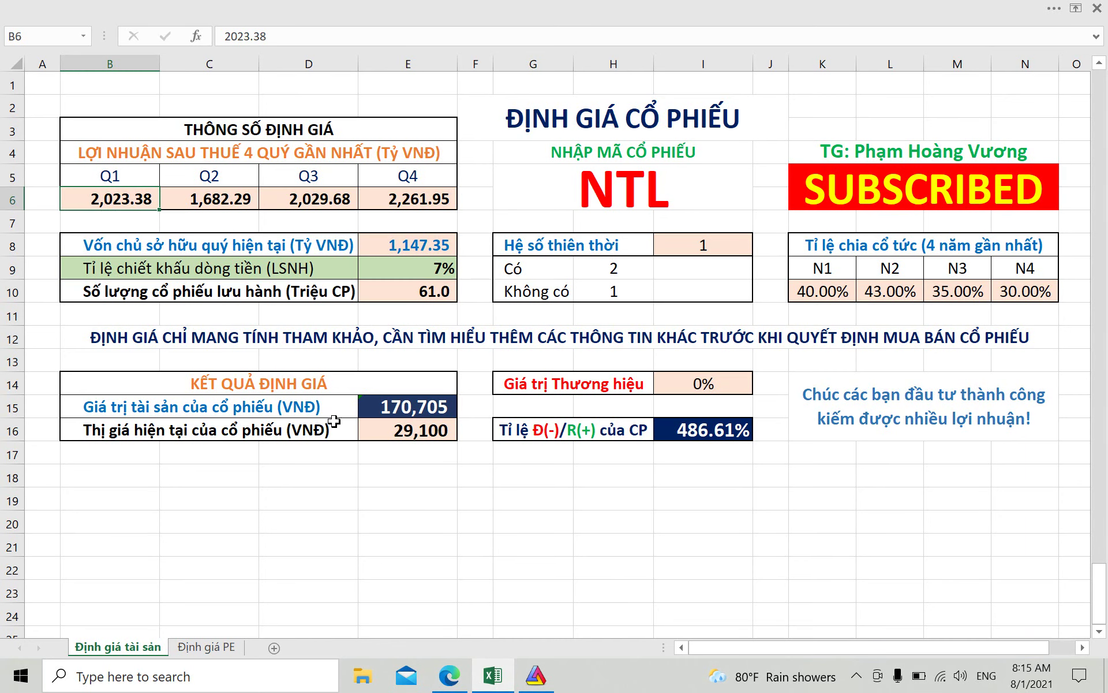
right_click(107, 203)
click(167, 272)
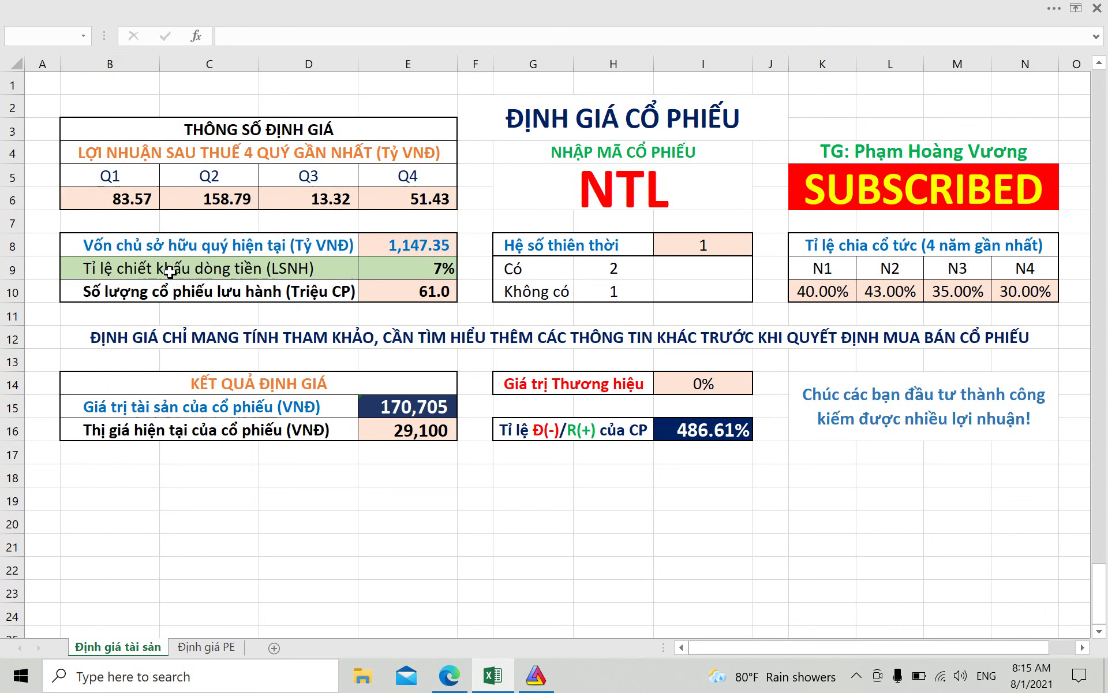
click(560, 514)
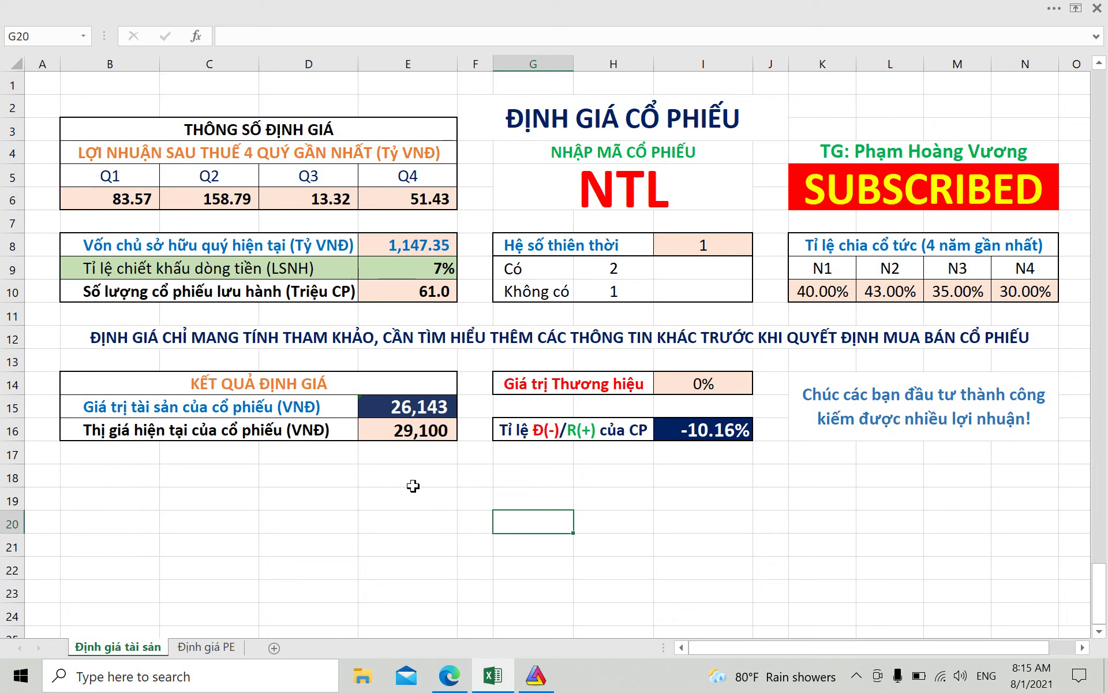
Step: Switch to FireAnt, close NTL's company profile to review its price chart, and return to the Excel valuation sheet
click(450, 676)
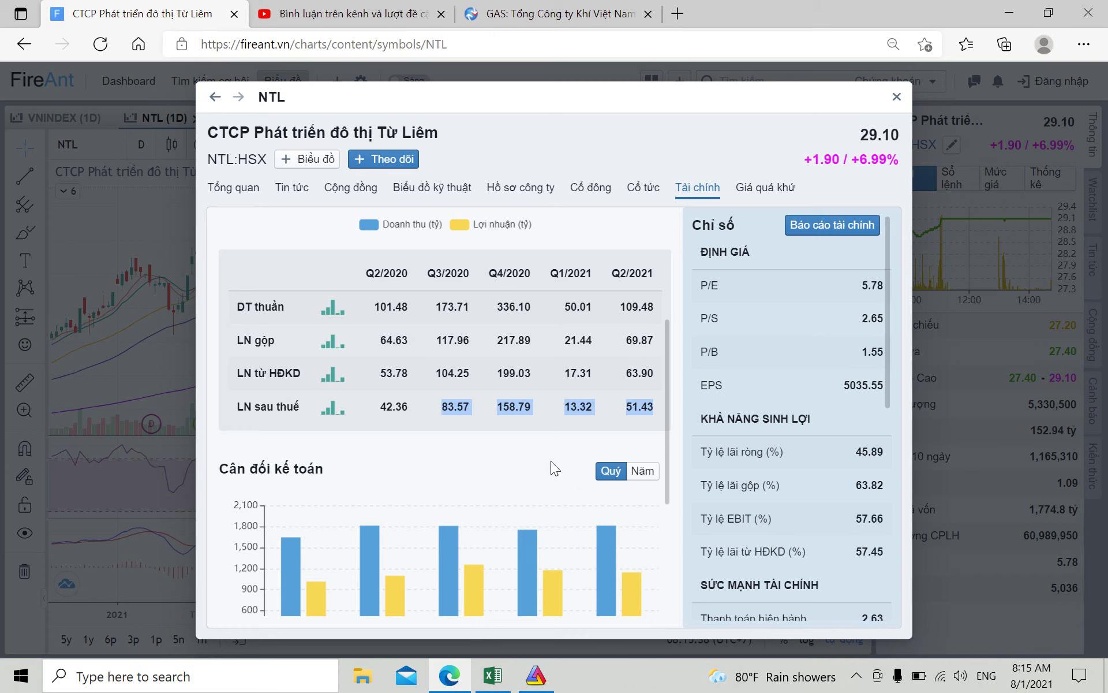
click(896, 96)
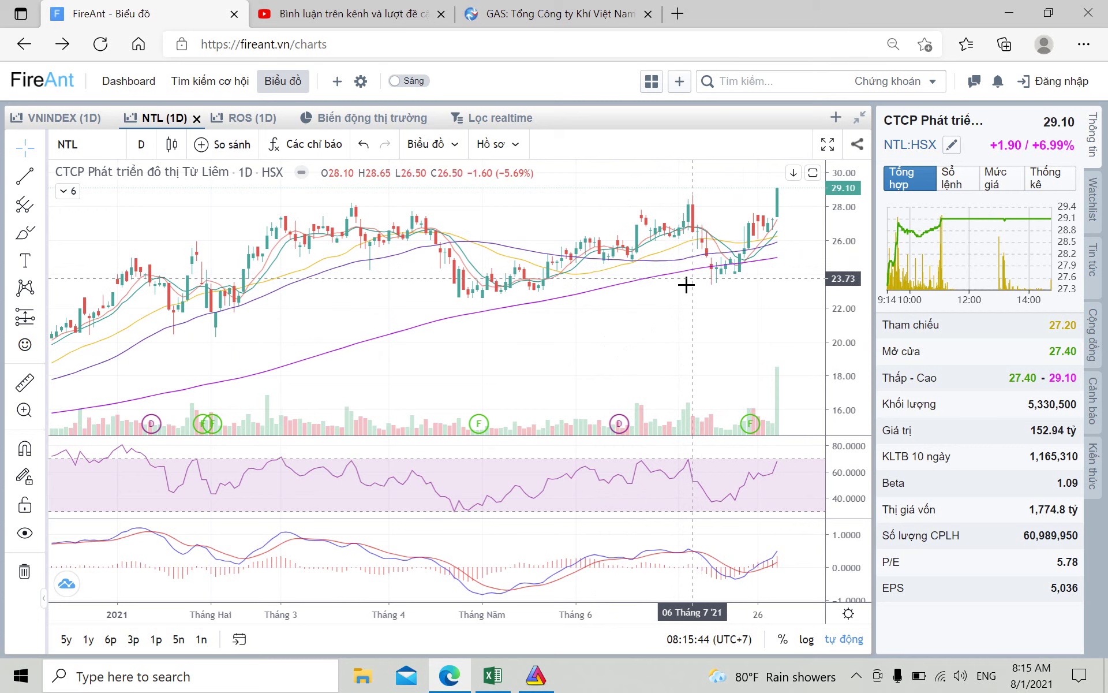
click(492, 675)
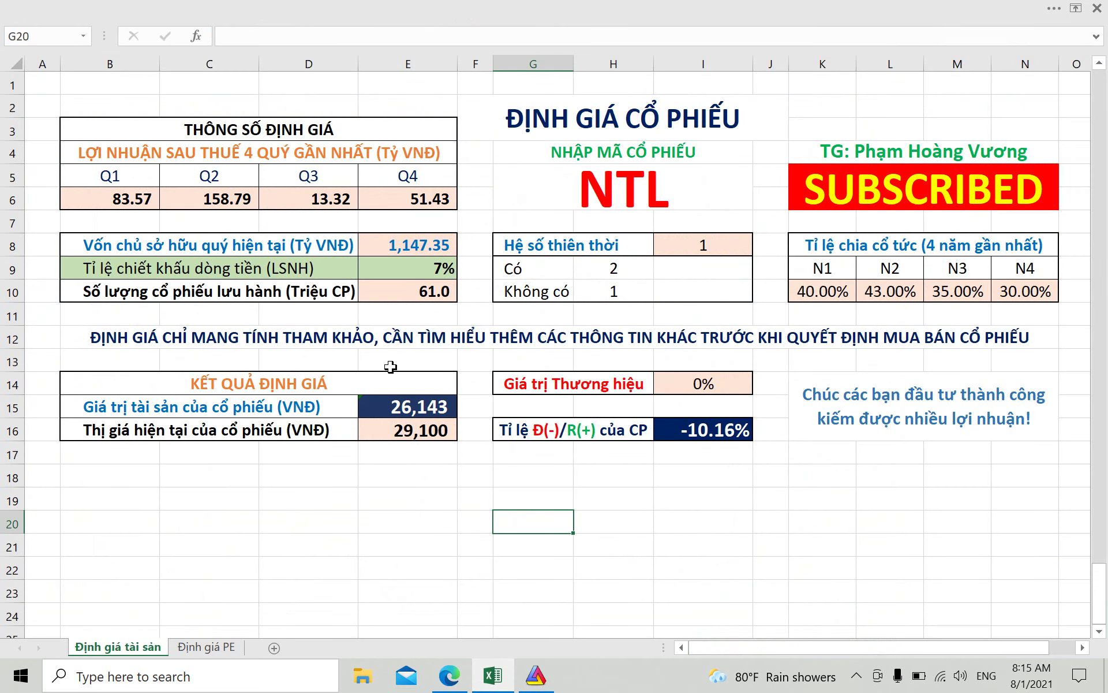
Step: Reopen NTL's company profile in FireAnt and examine its yearly cash dividends from 2018 to 2021
click(816, 293)
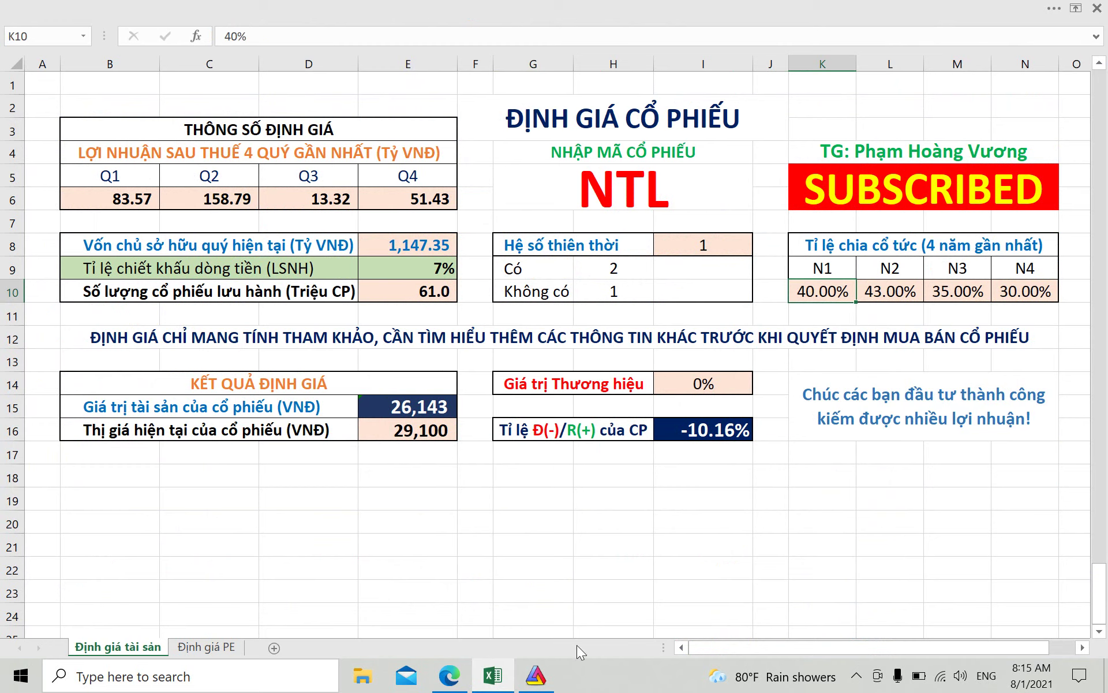
click(449, 675)
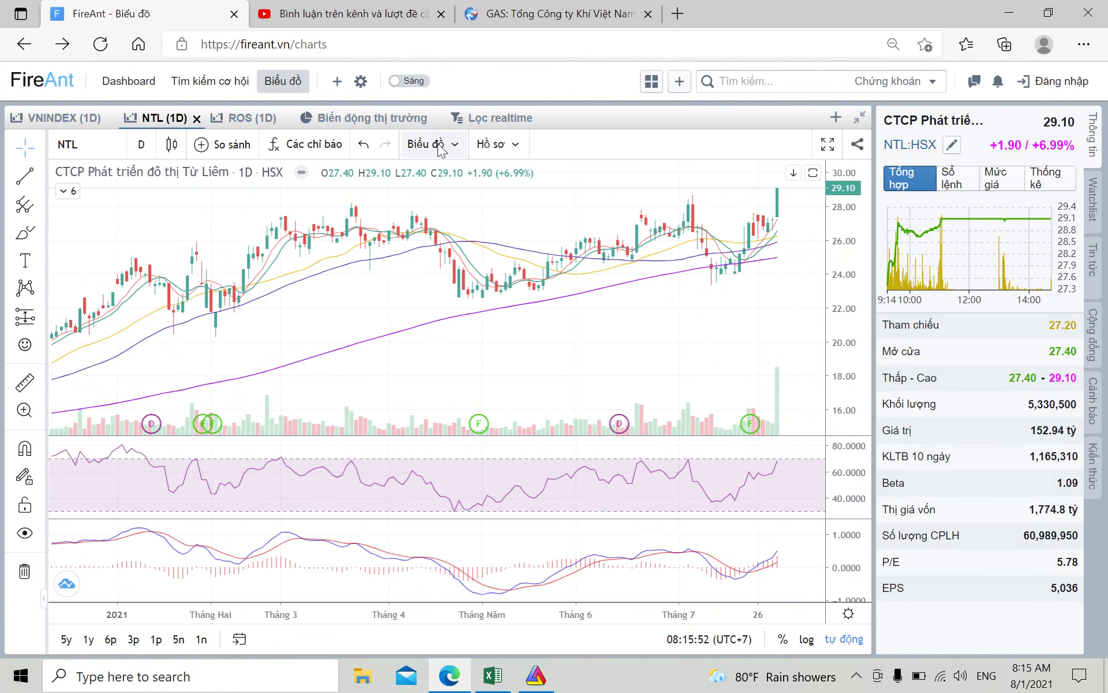
click(494, 143)
click(498, 188)
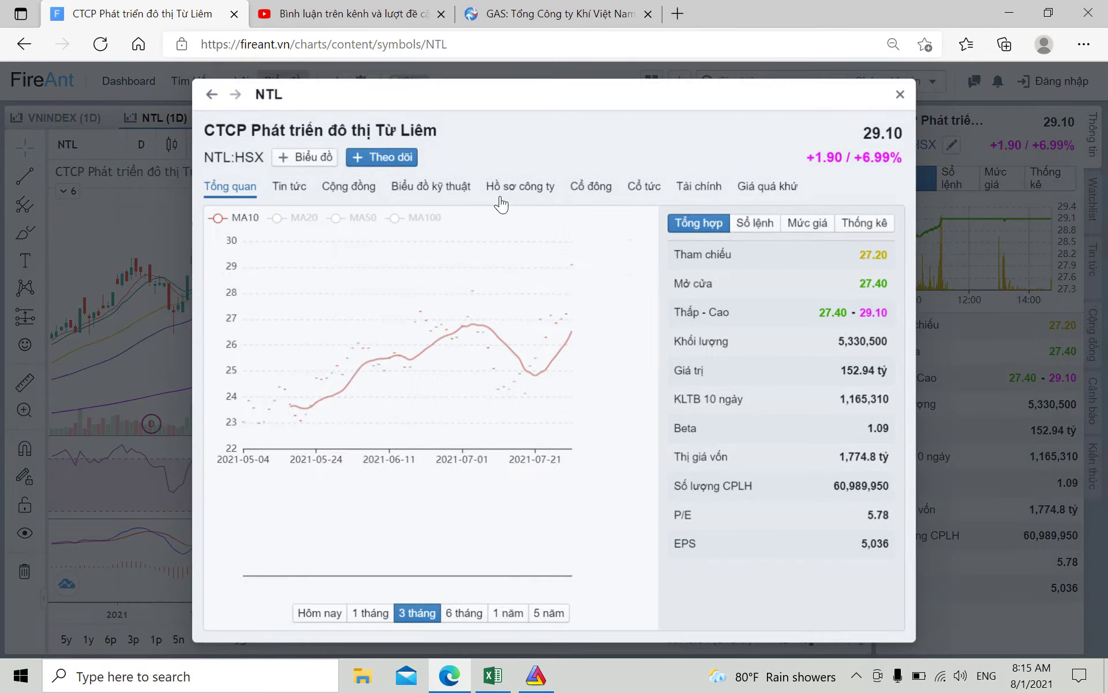
click(643, 185)
mouse_move(846, 365)
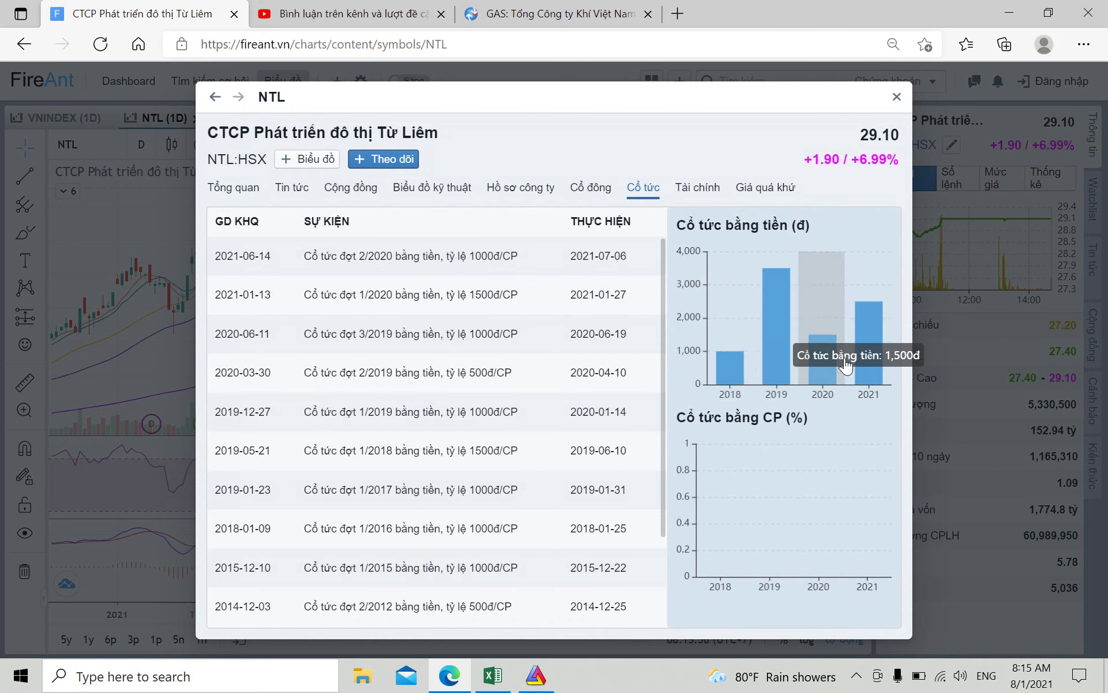
mouse_move(871, 349)
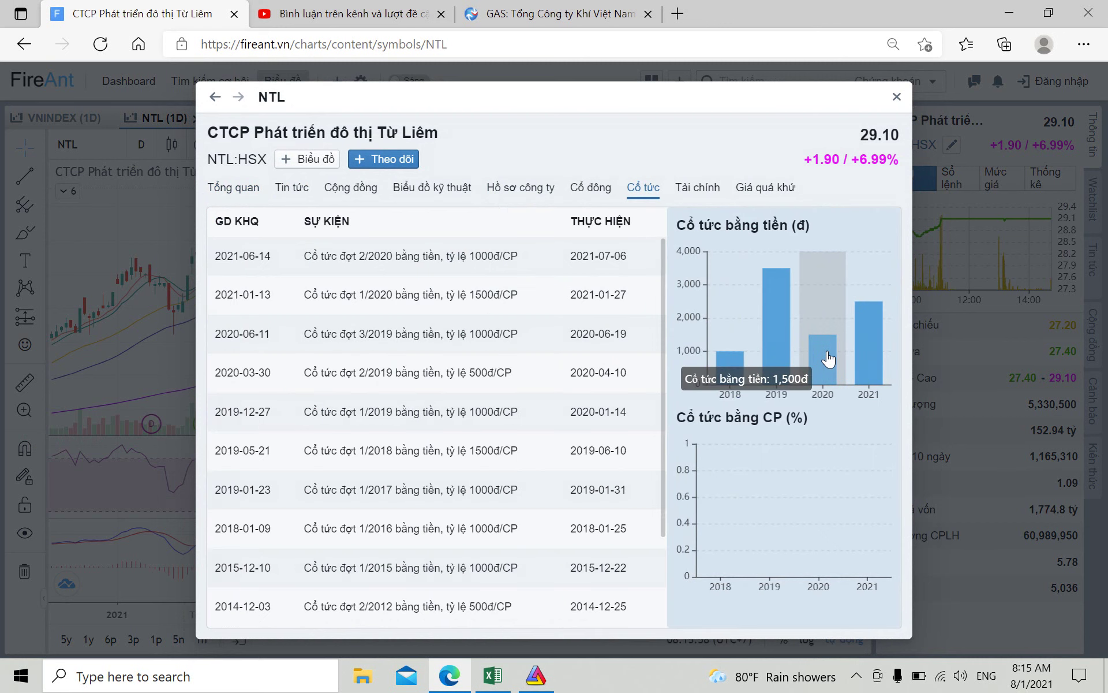
mouse_move(778, 357)
mouse_move(722, 350)
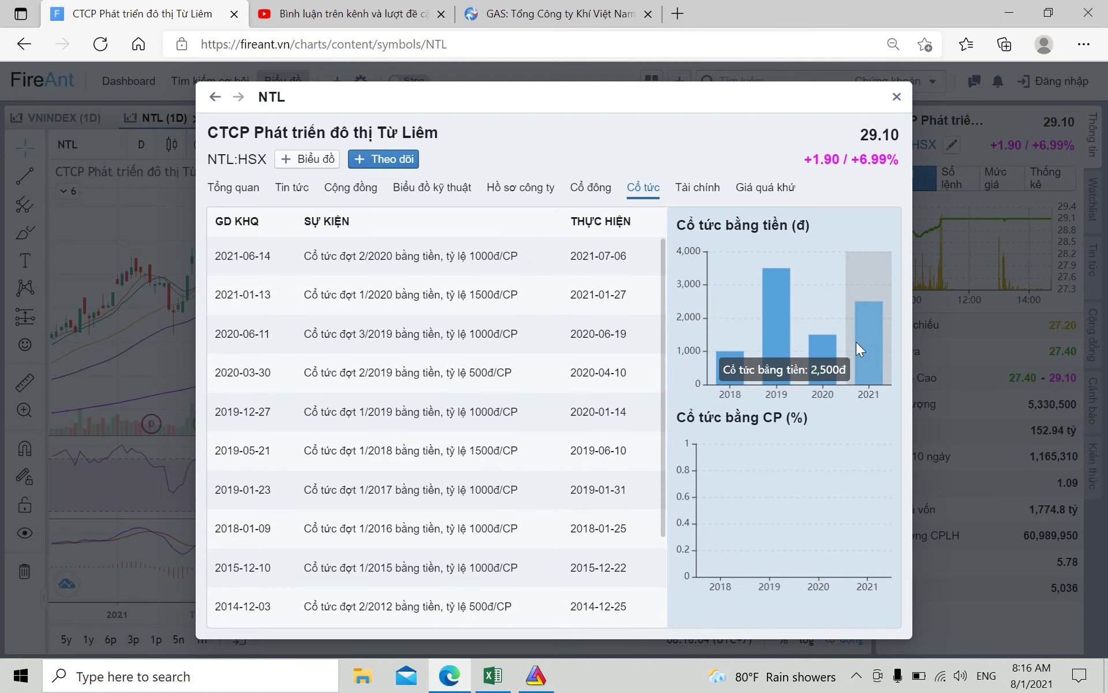
Step: Switch to the Excel valuation sheet and set the dividend rates to 10% for N1 and 15% for N2
click(492, 676)
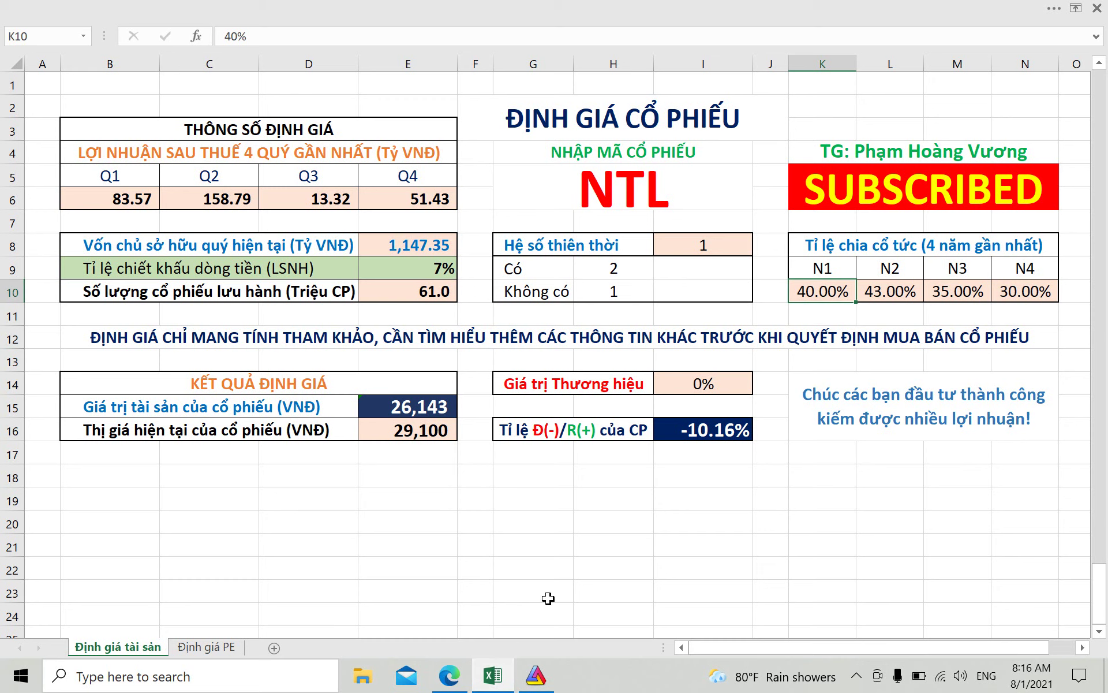
double_click(826, 293)
key(BackSpace)
key(BackSpace)
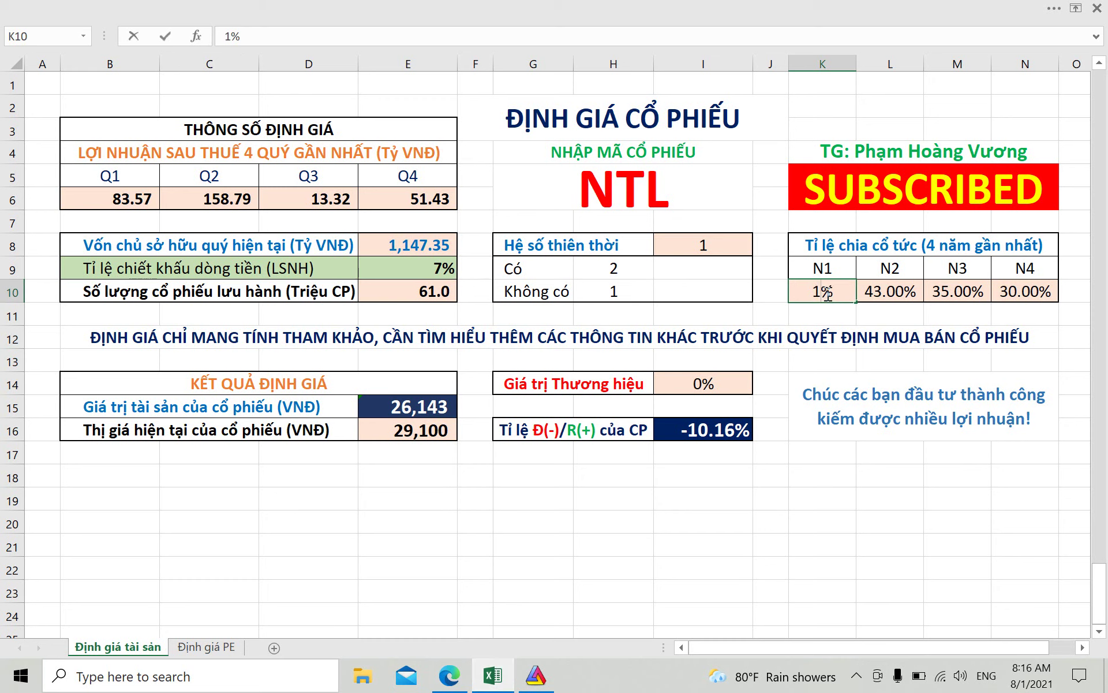
text(10)
key(ctrl+Return)
click(878, 294)
double_click(878, 294)
key(BackSpace)
key(BackSpace)
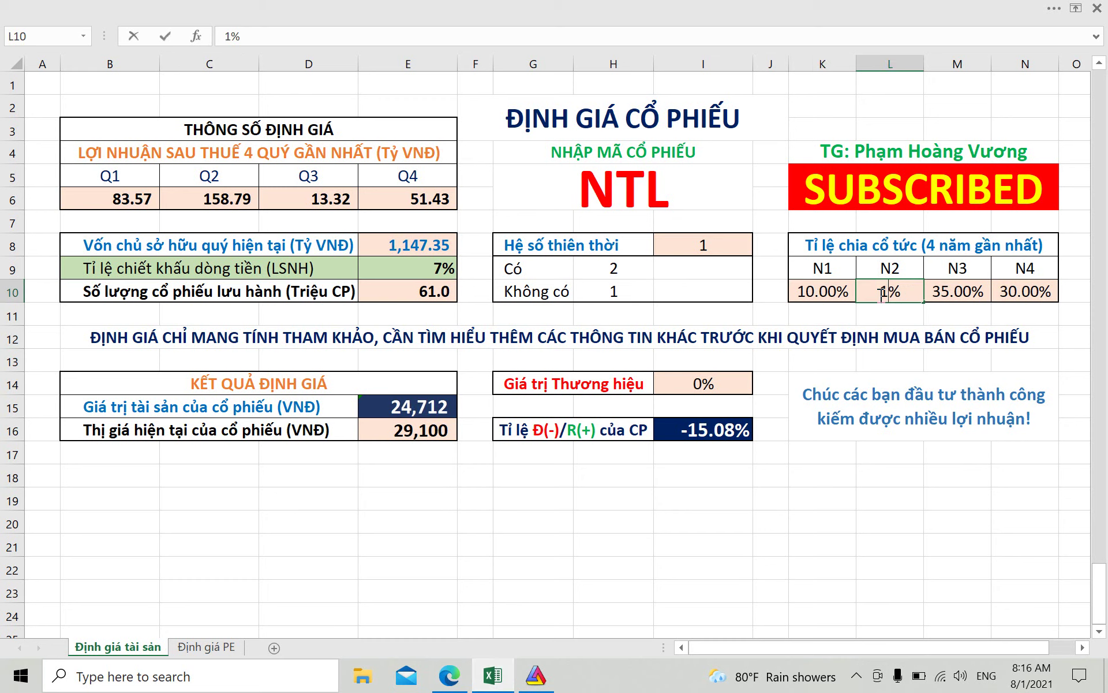
text(15)
Step: Set the dividend rates to 25% for N3 and 35% for N4
click(940, 292)
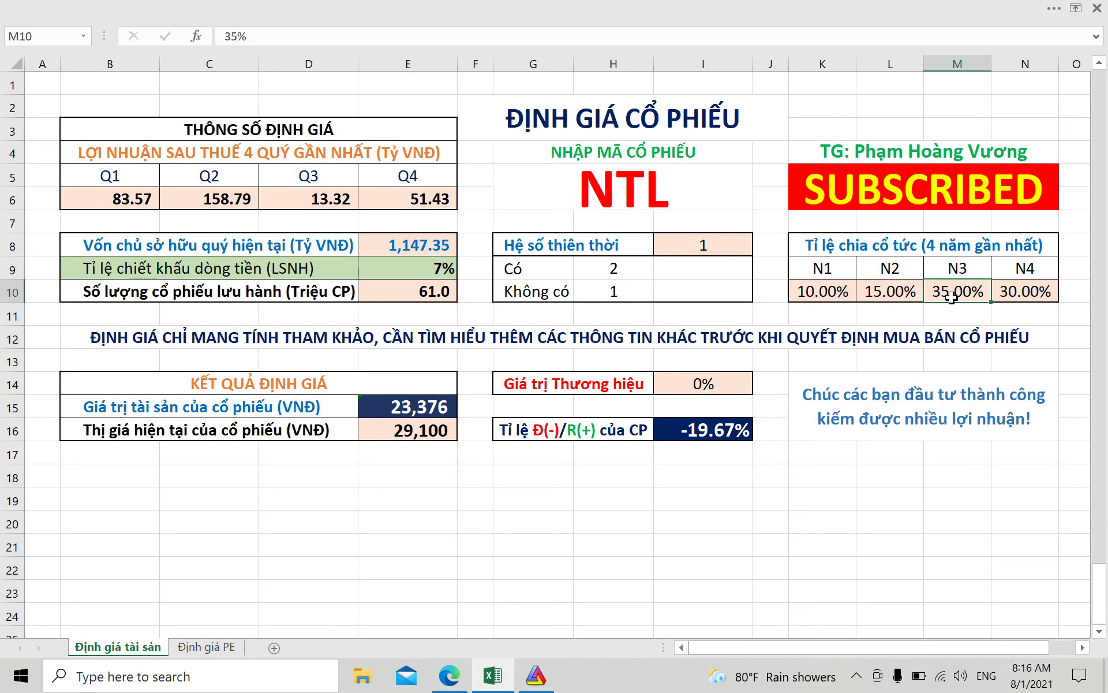
text(25)
click(1021, 289)
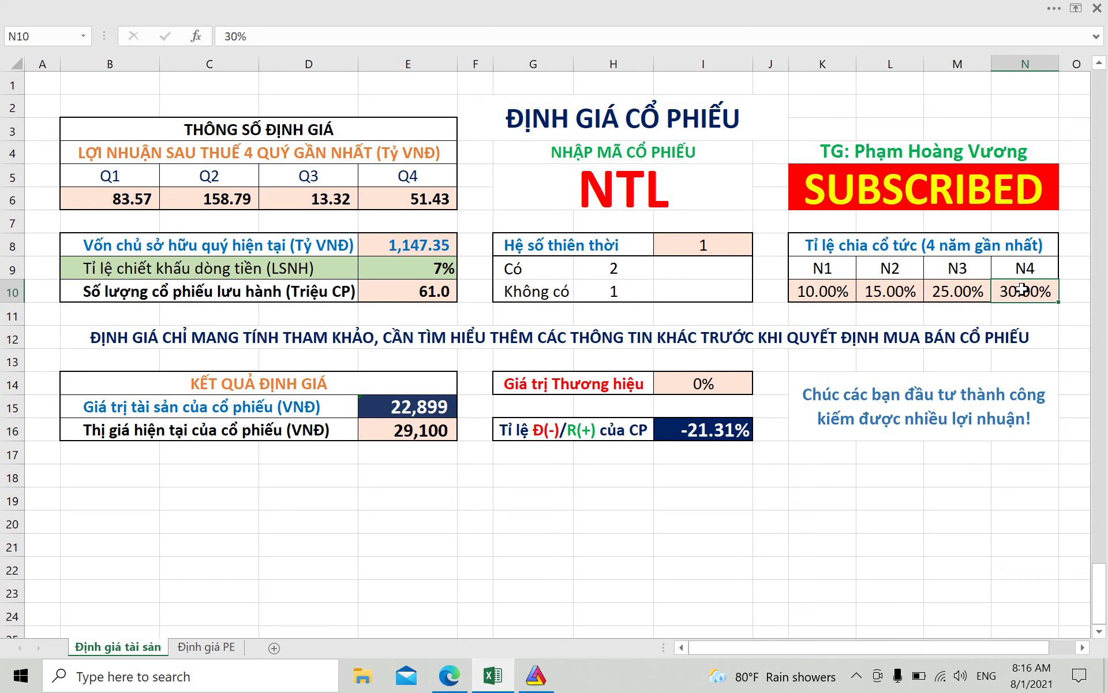
text(35)
click(732, 560)
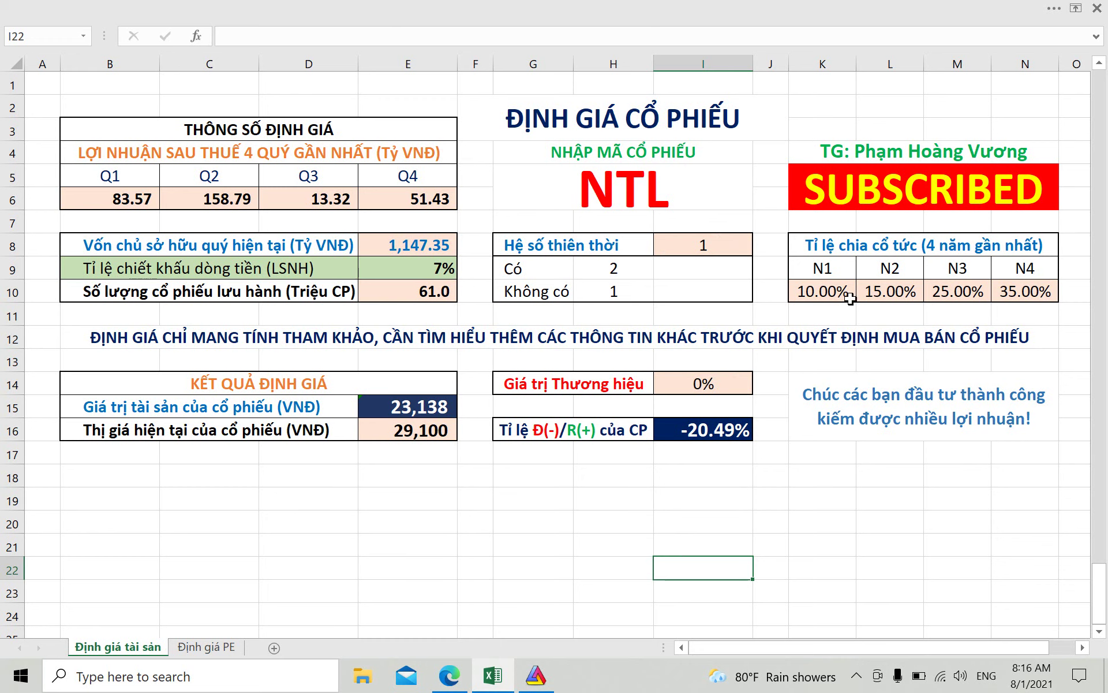
Step: Try the NTL valuation with the dividend rates of all four years, N1 to N4, set to 0%
click(810, 293)
text(0)
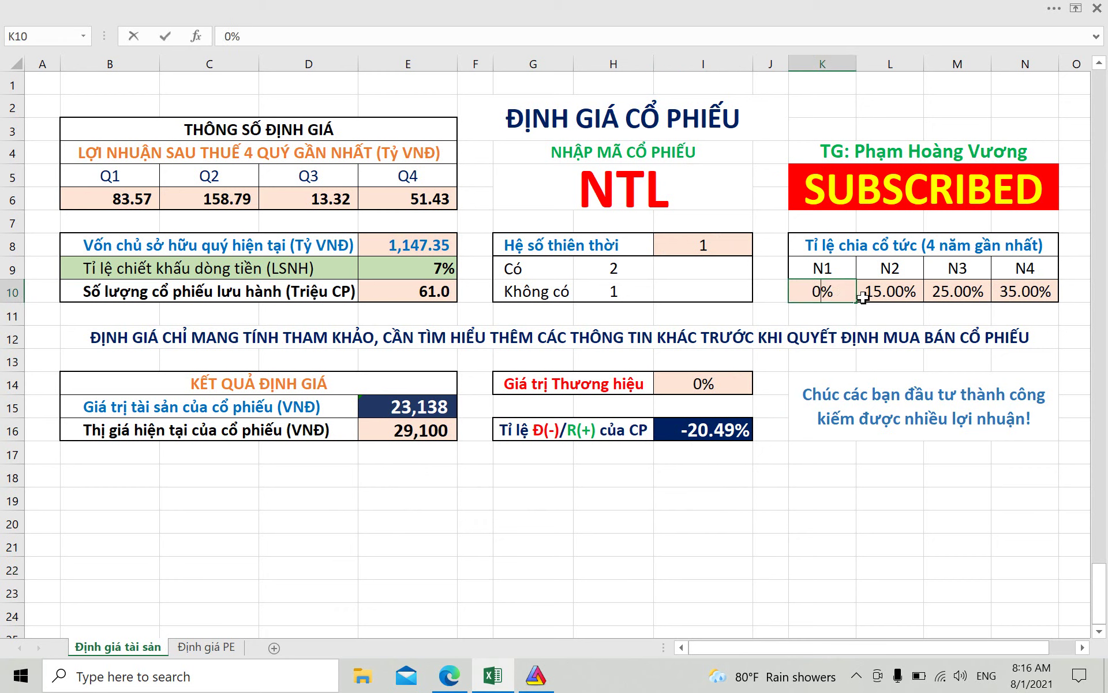
click(862, 297)
text(0)
click(947, 294)
text(0)
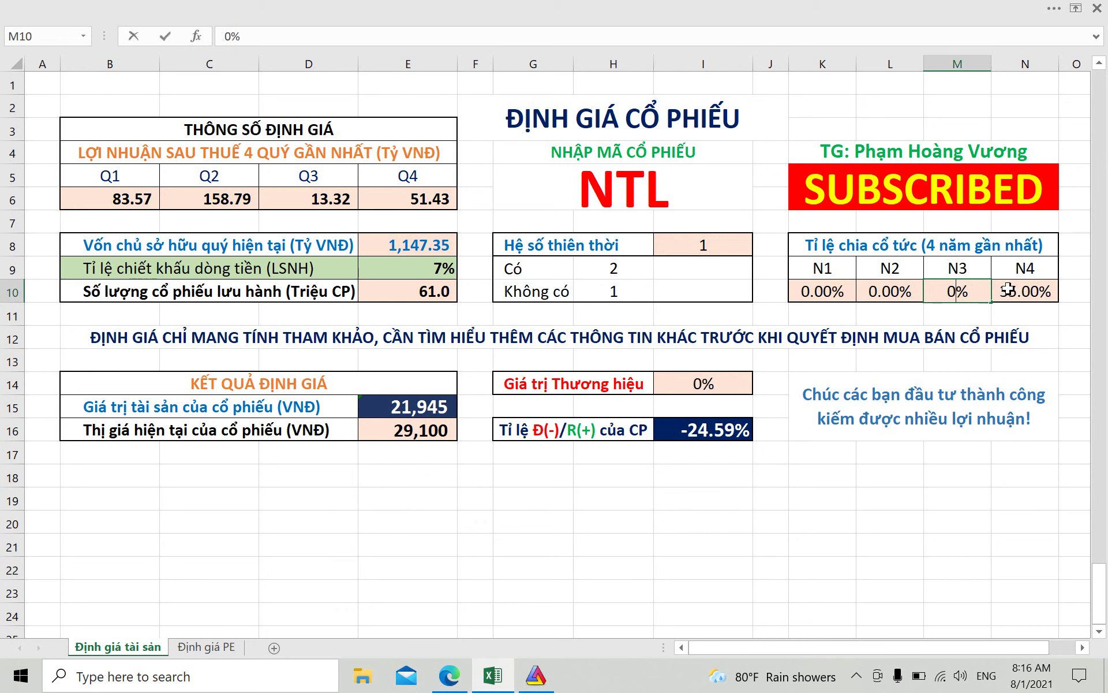
click(1008, 289)
text(0)
click(874, 484)
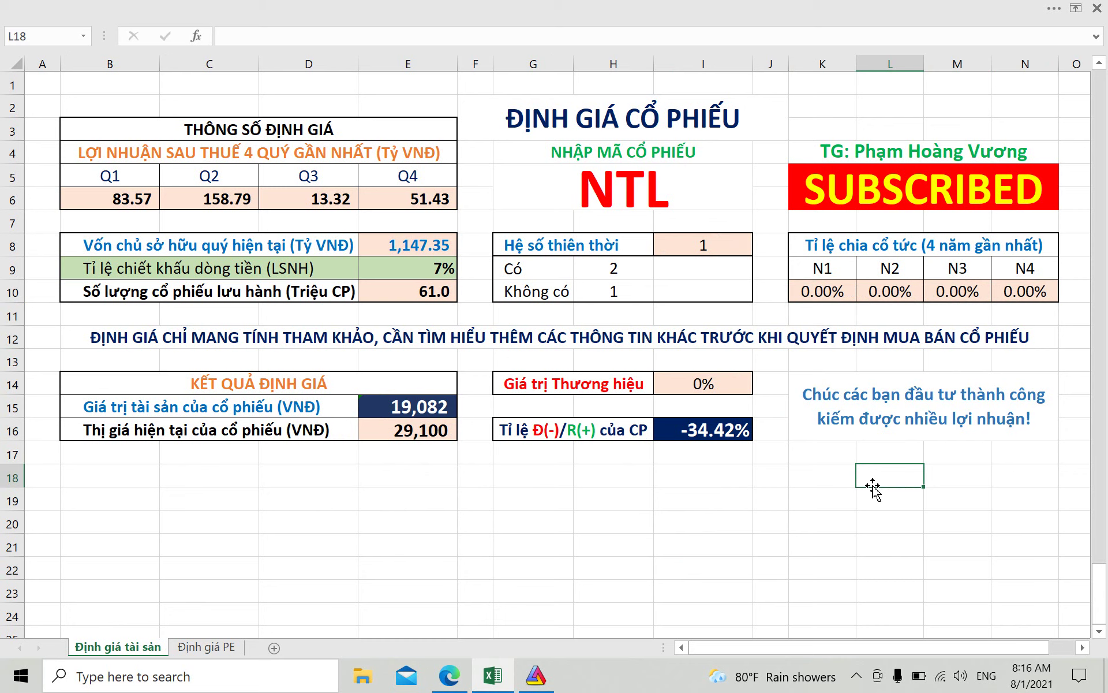
Step: Undo the zero entries in the four dividend rate cells N1 to N4
key(ctrl+z)
key(ctrl+z)
key(ctrl+z)
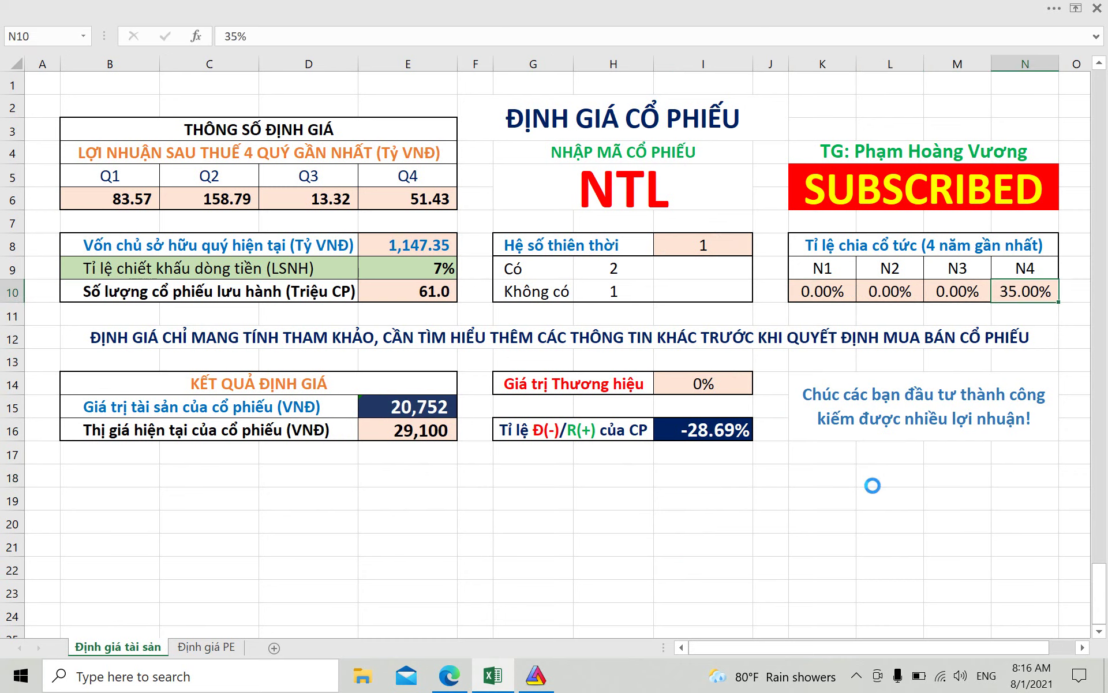
key(ctrl+z)
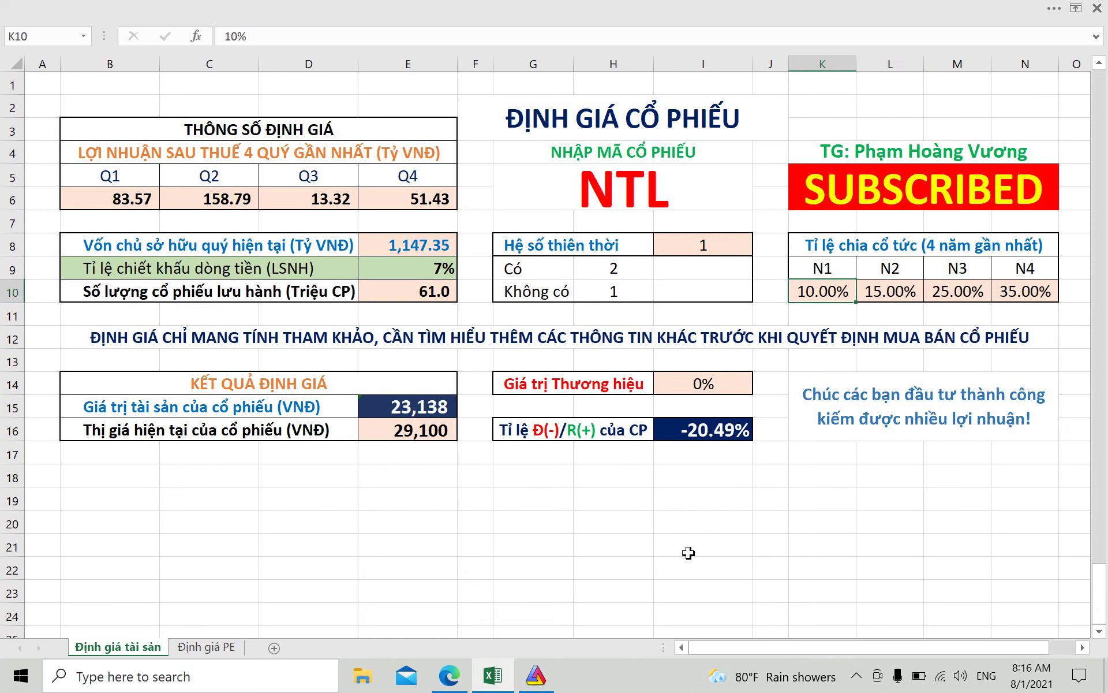
click(576, 543)
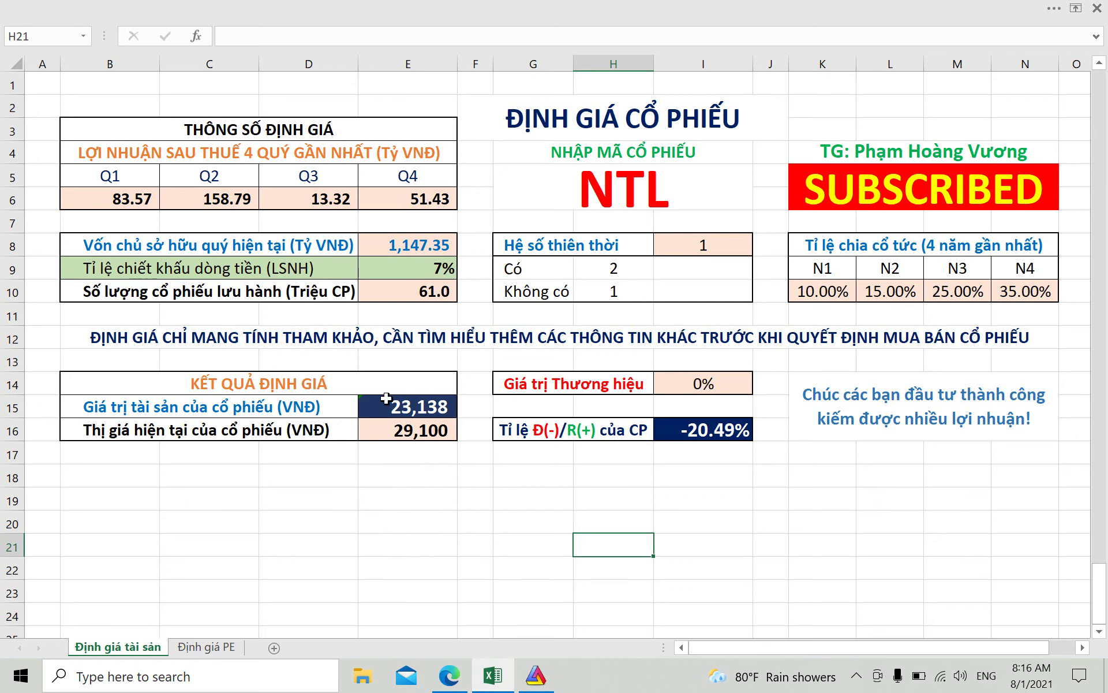
Step: Open the Định giá PE sheet, and switch to FireAnt to close NTL's company profile
click(216, 646)
click(462, 682)
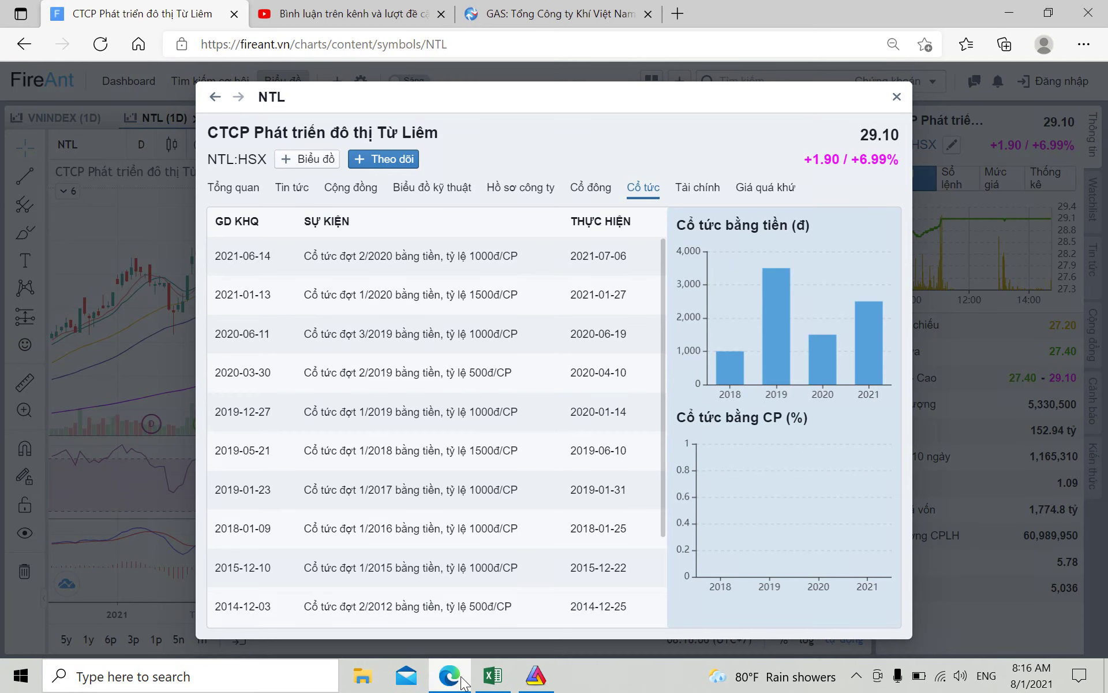
click(897, 96)
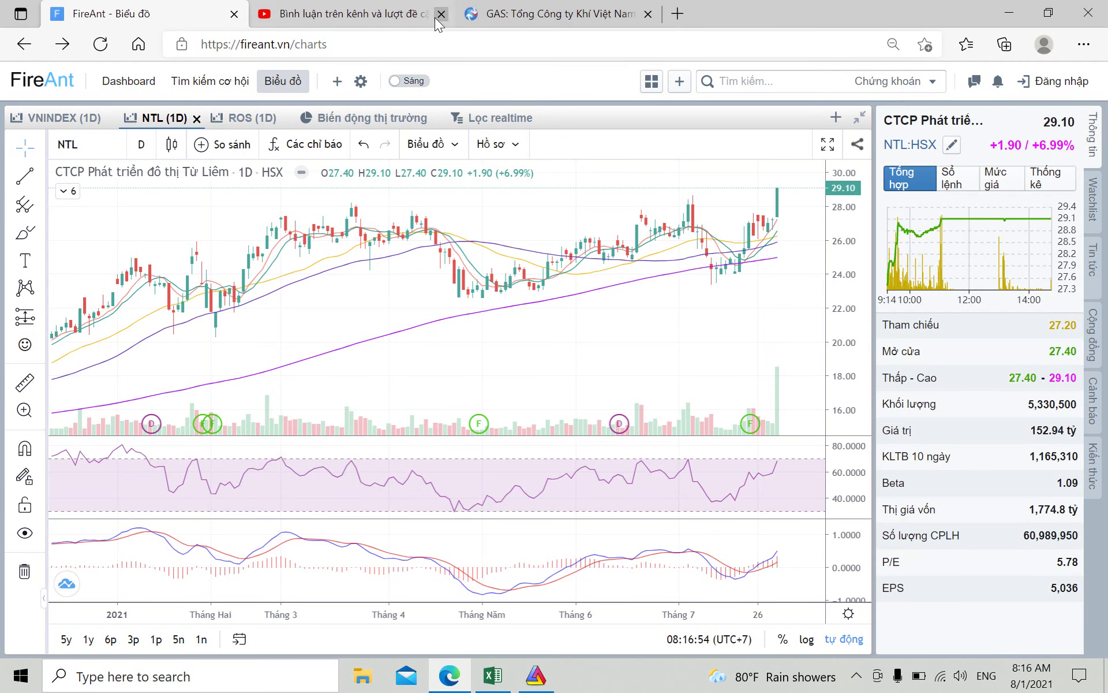
Step: Switch to the Vietstock page and look up the company page for ticker NTL
click(545, 15)
scroll(716, 287, up, 15)
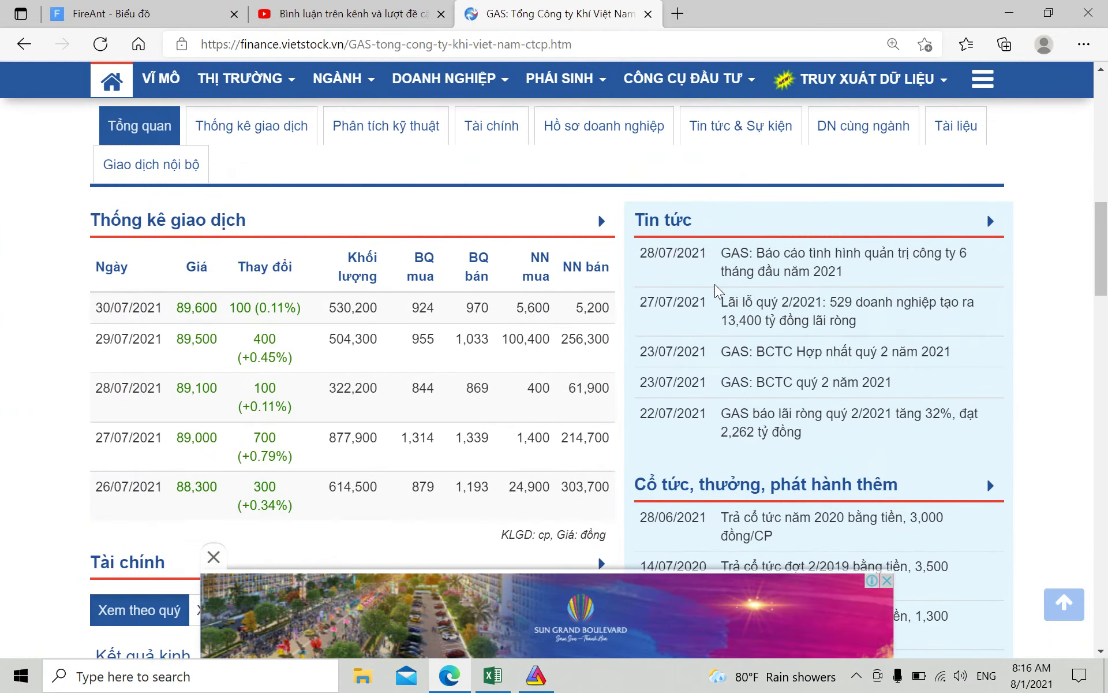
scroll(715, 284, up, 5)
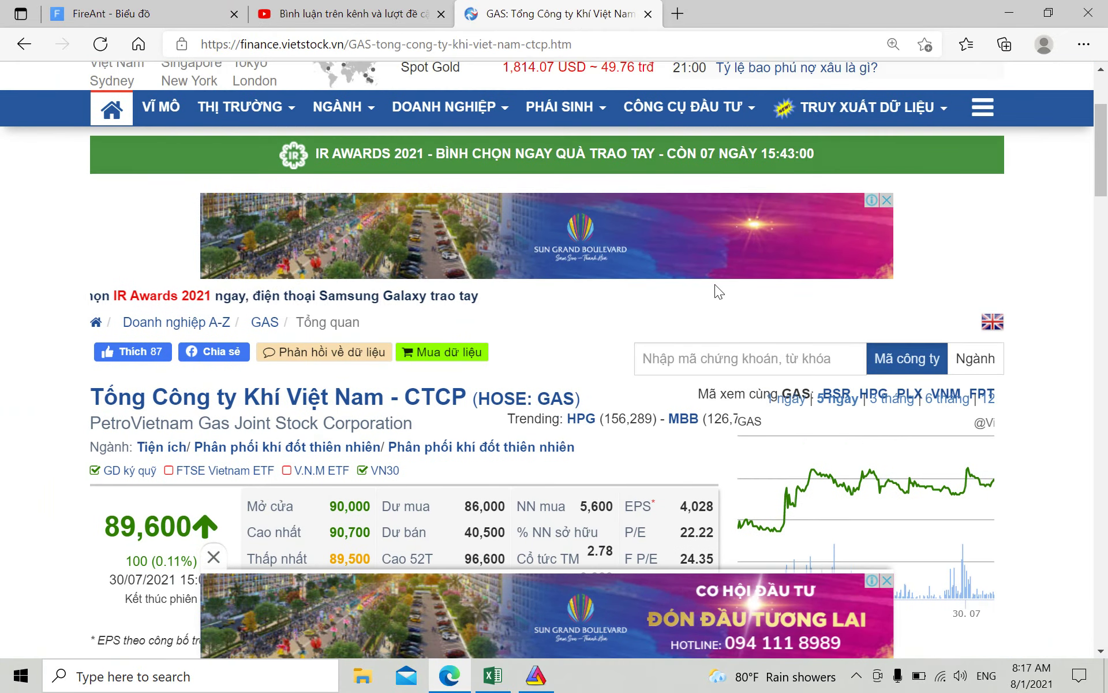
scroll(708, 301, down, 4)
click(677, 151)
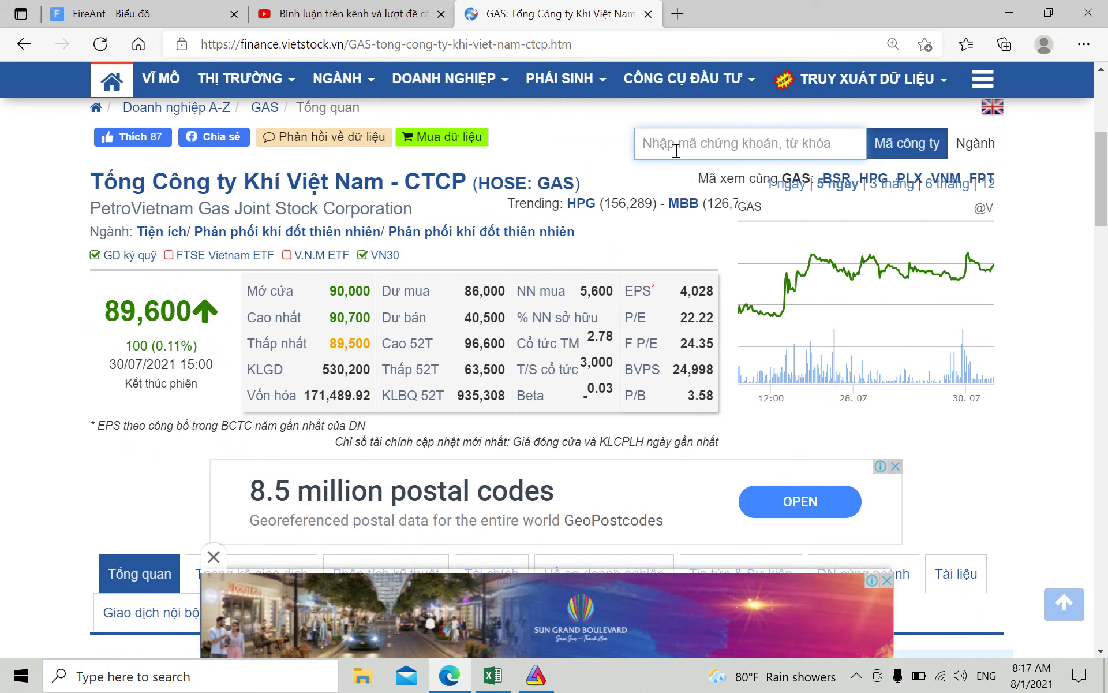
text(nt)
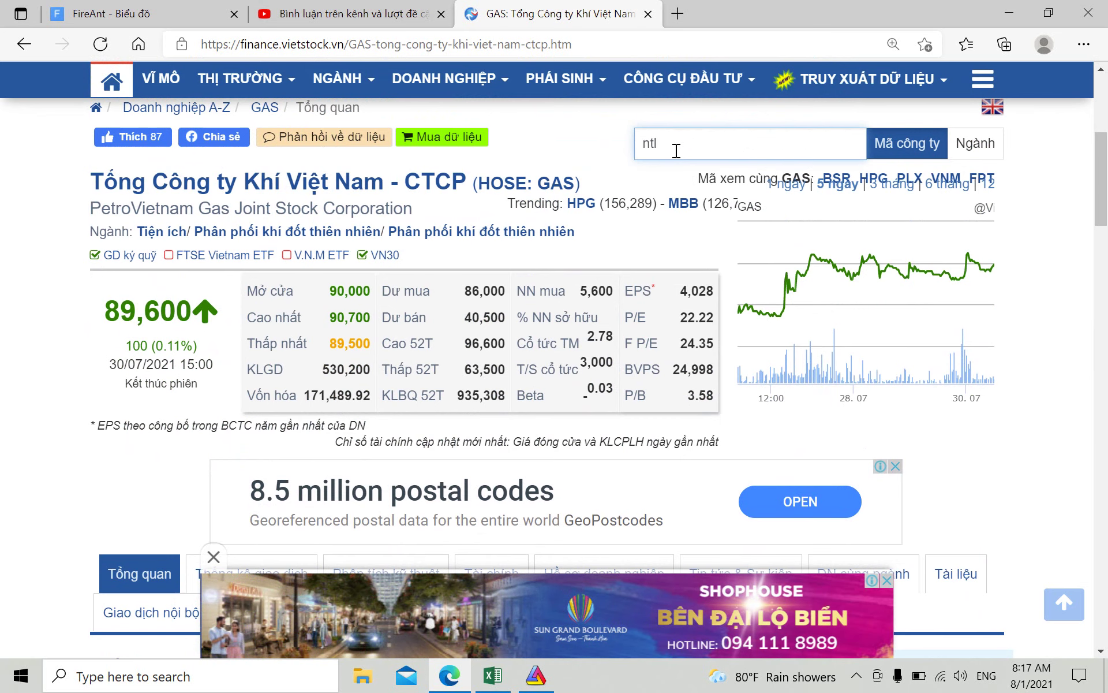
text(l)
key(Return)
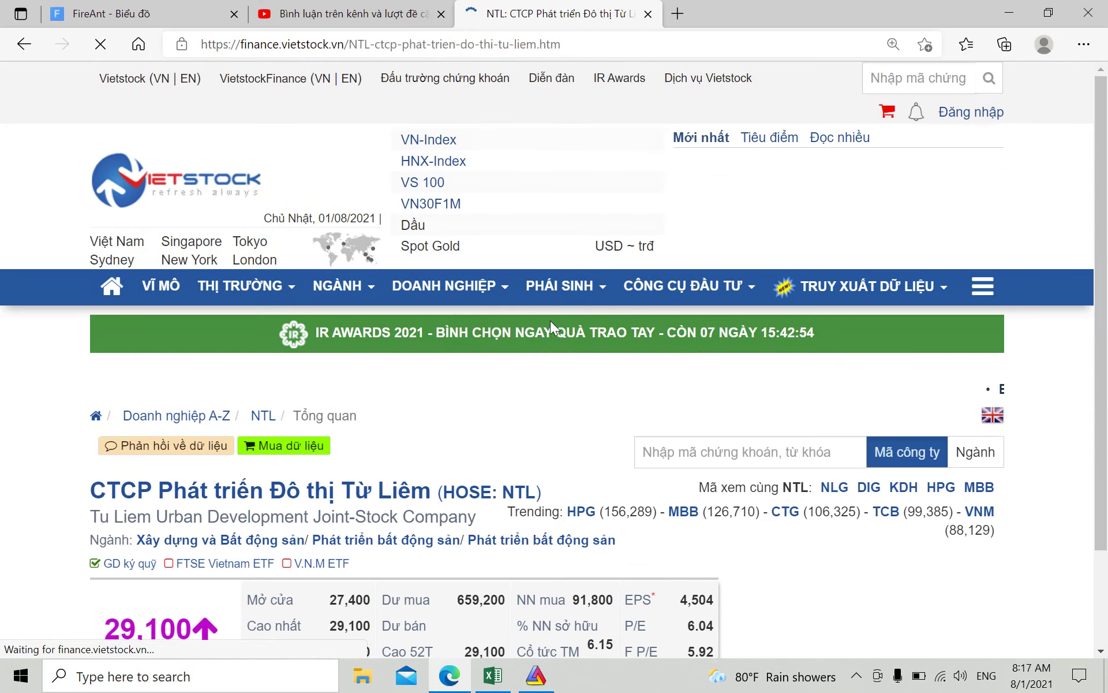
Step: Copy NTL's trailing EPS for Q3/2020 to Q2/2021 from Vietstock into the Q1–Q4 EPS cells of Excel's Định giá PE sheet
scroll(436, 383, down, 8)
scroll(433, 396, down, 15)
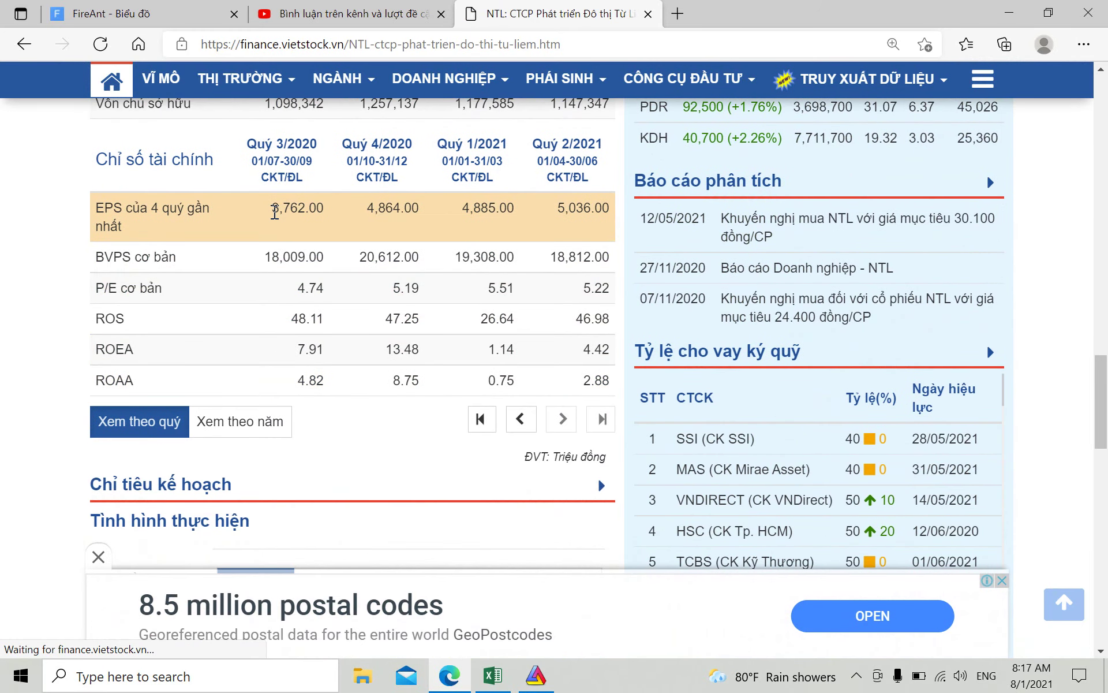
drag(269, 210, 607, 225)
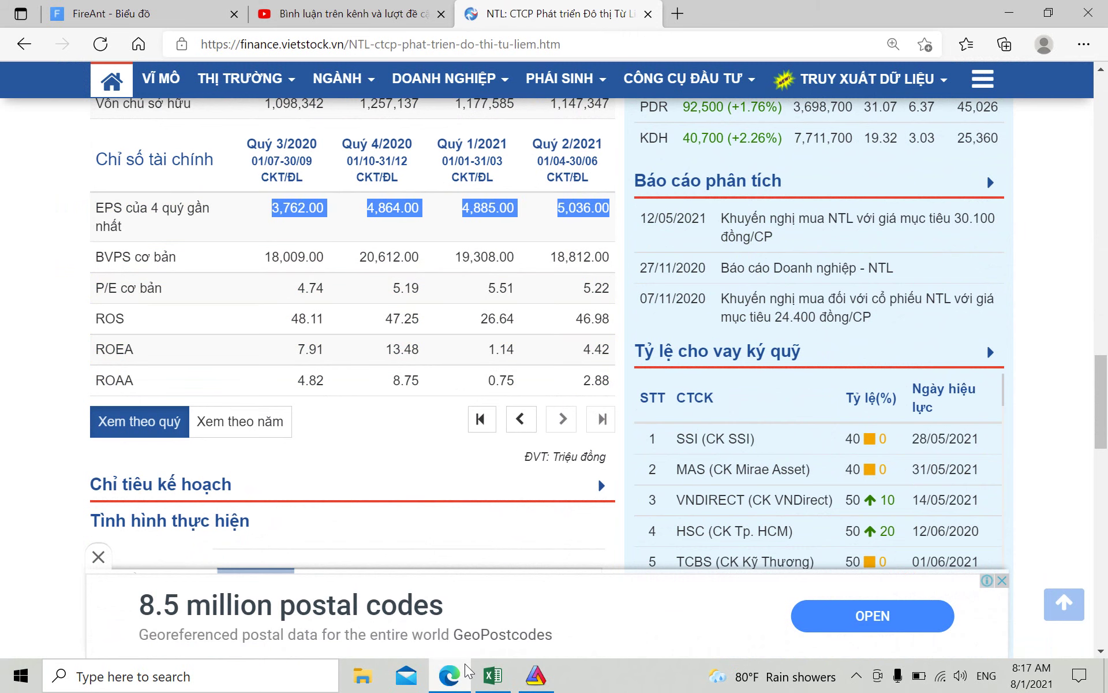
click(491, 681)
click(703, 248)
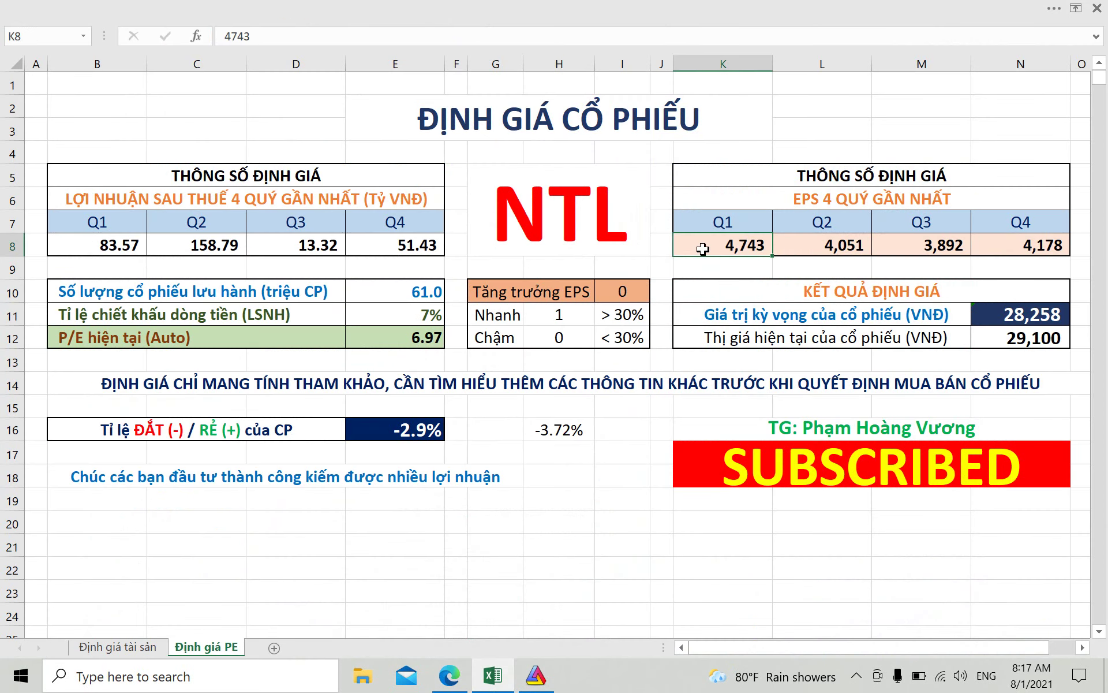
right_click(702, 248)
click(763, 323)
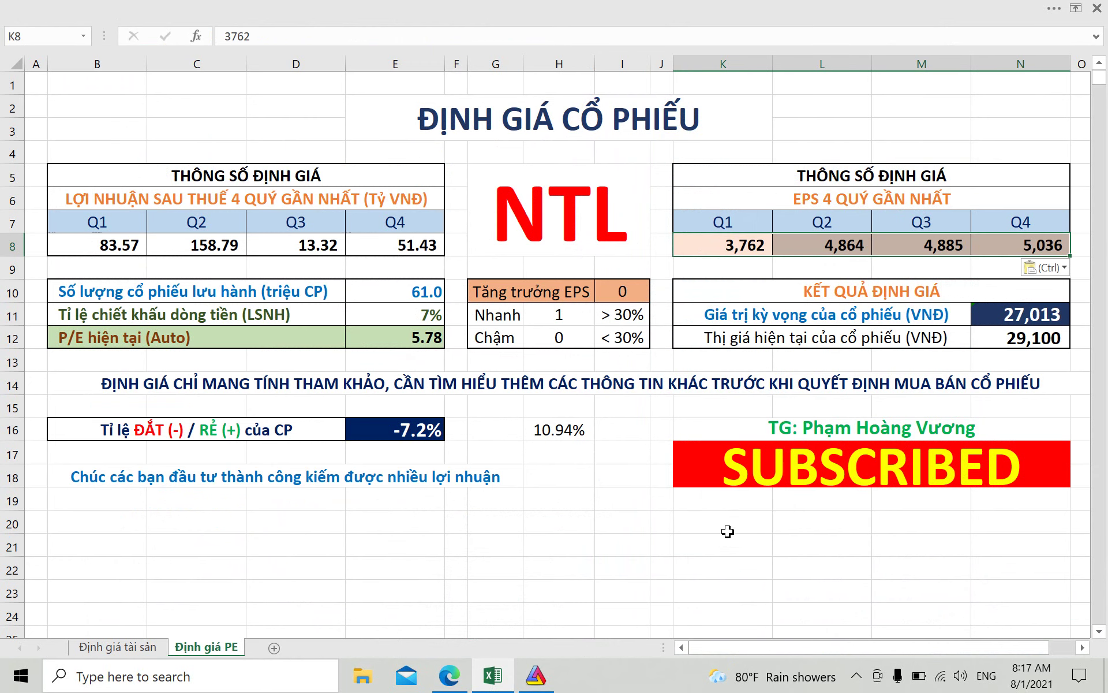
click(647, 567)
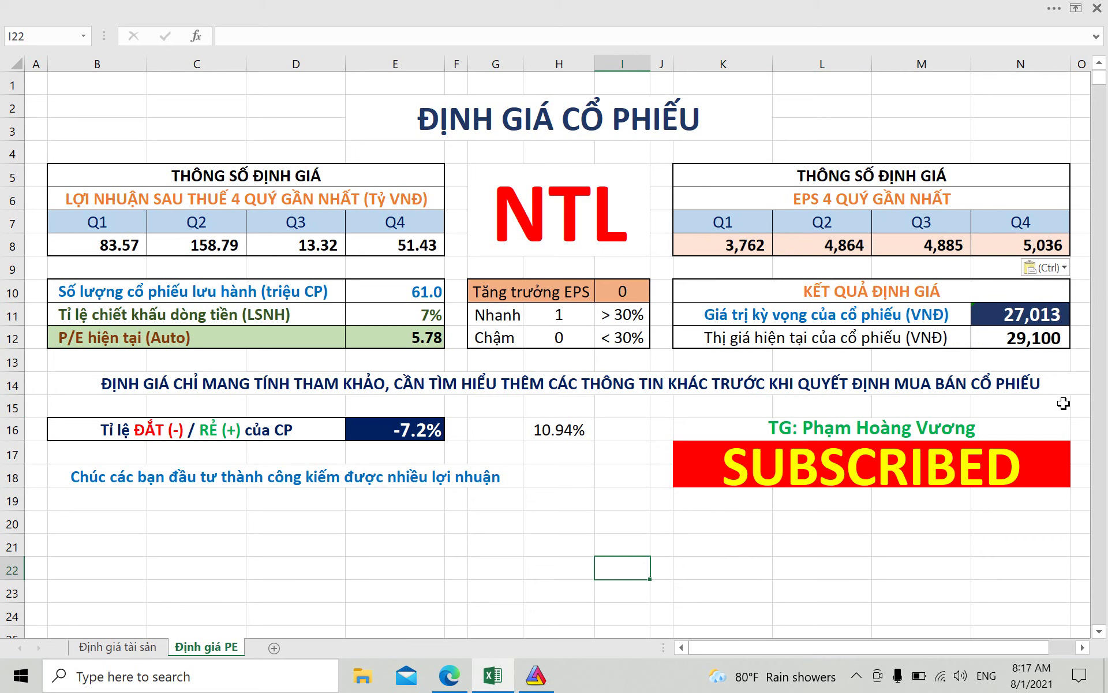
key(Escape)
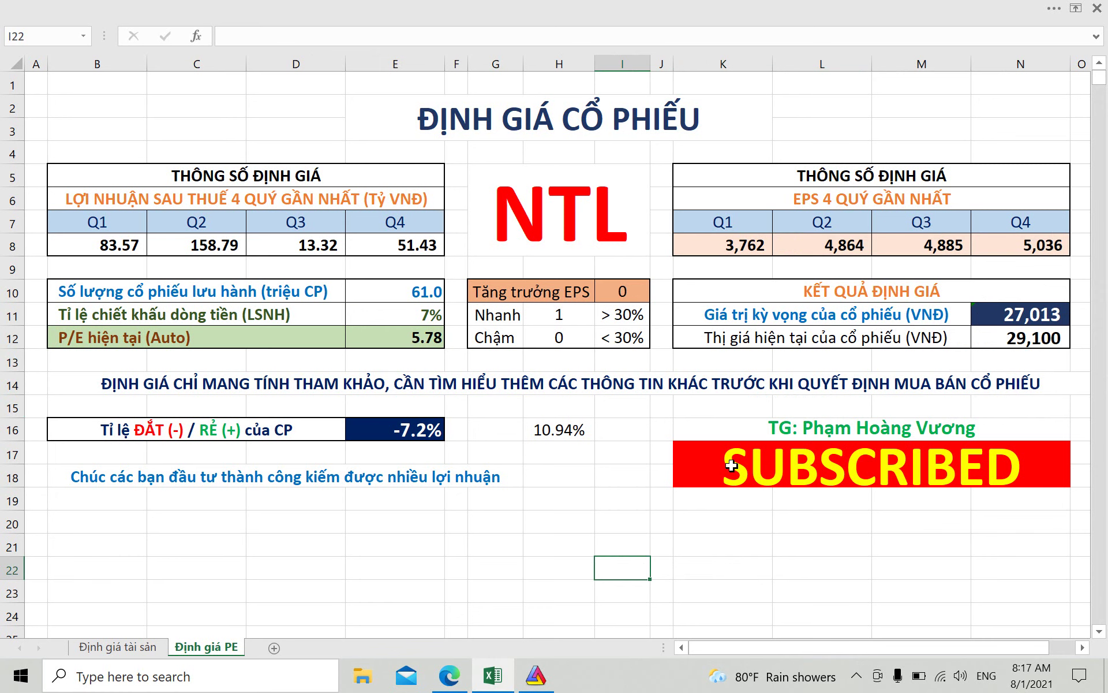
Step: Compare NTL's valuation results on the Định giá tài sản and Định giá PE sheets
click(131, 654)
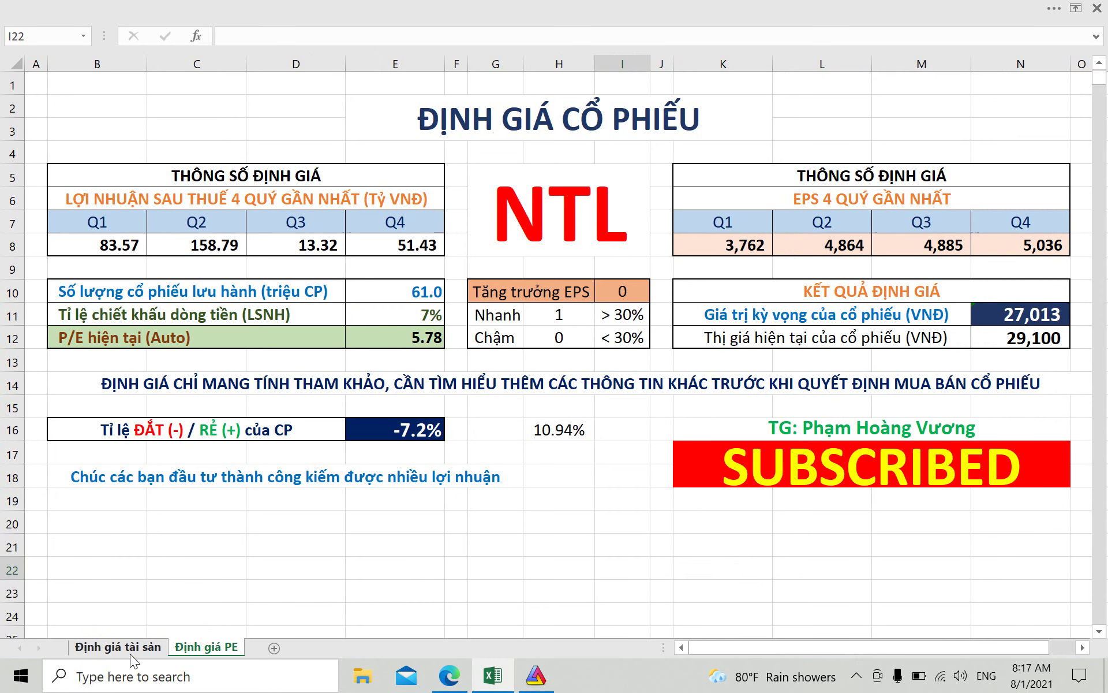
click(206, 647)
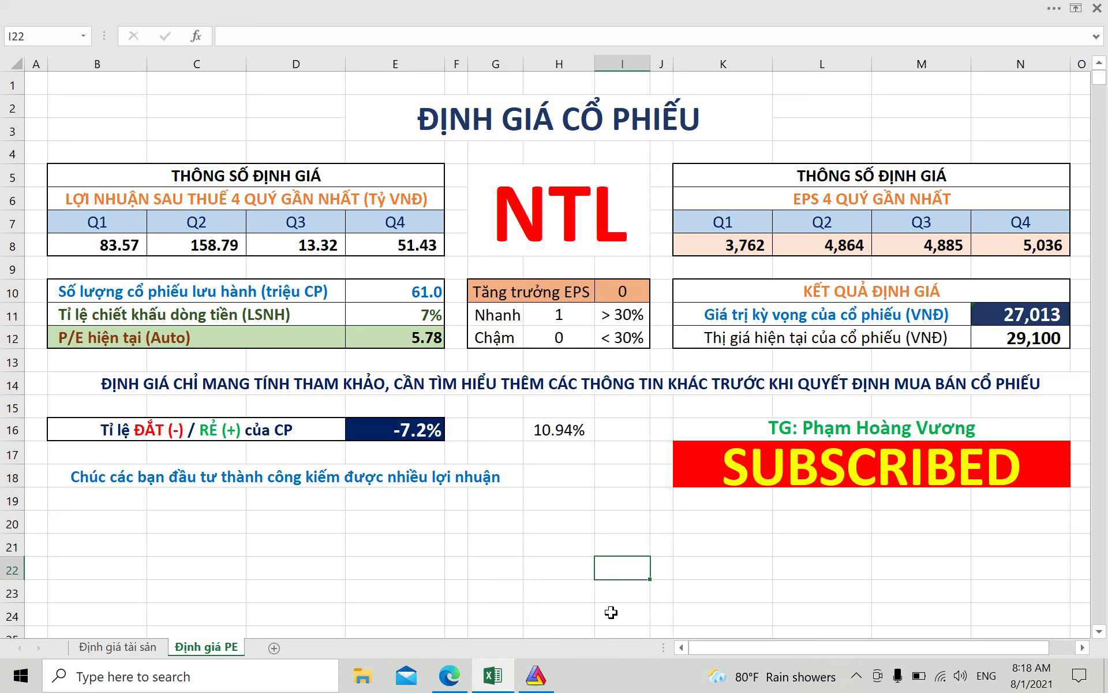
click(698, 549)
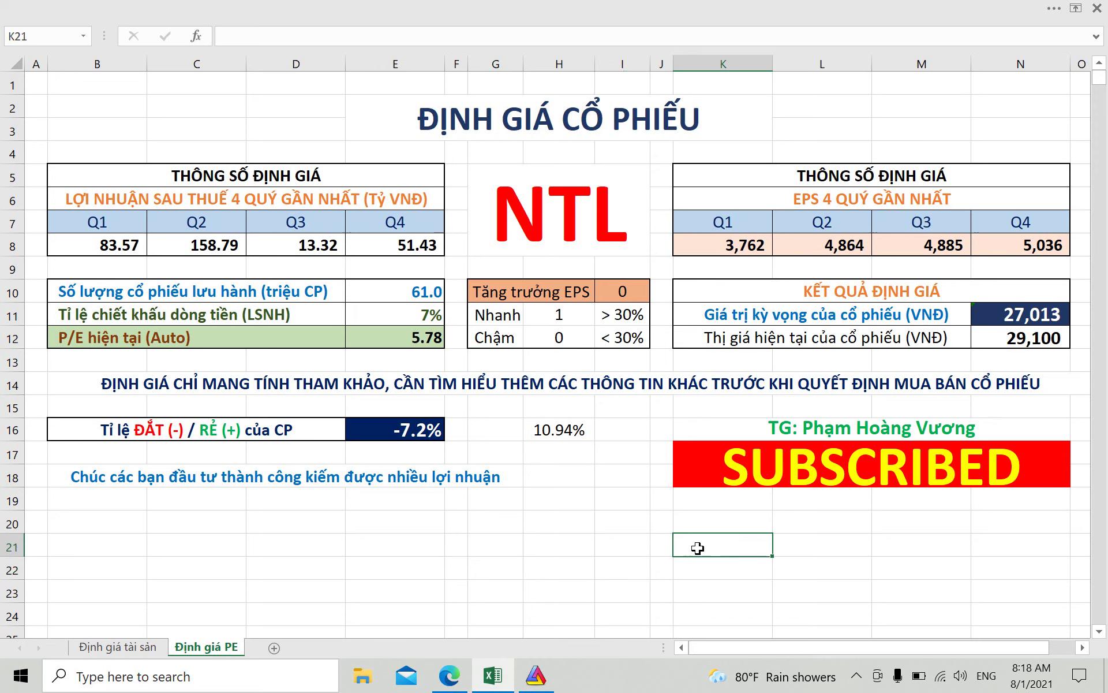
click(628, 549)
click(583, 546)
click(502, 543)
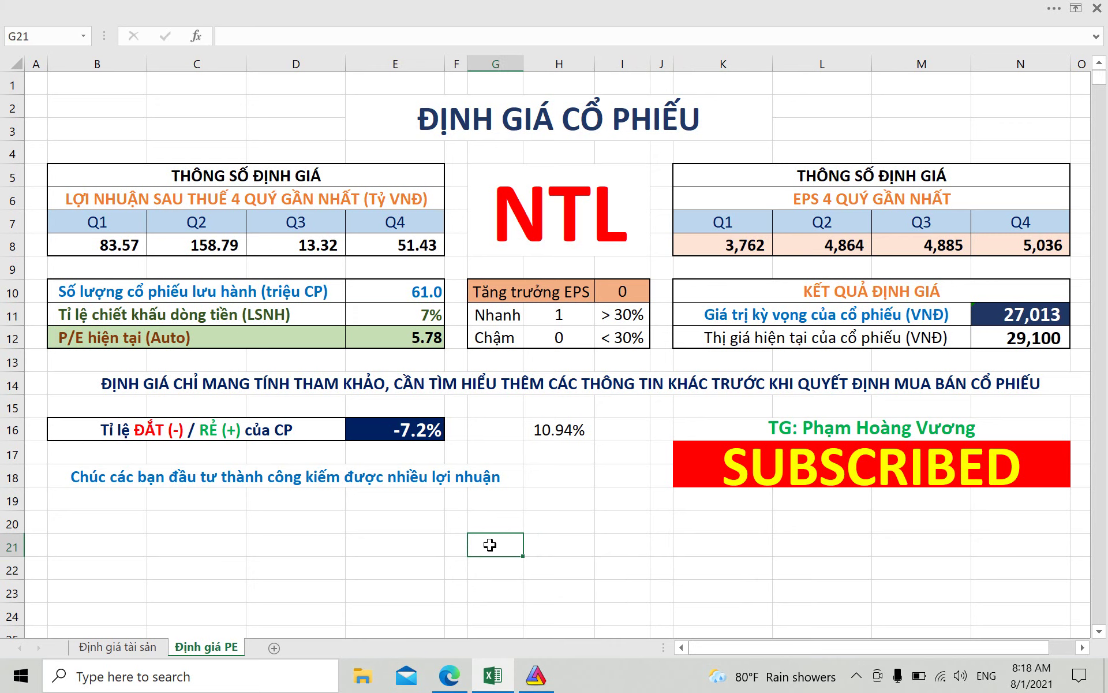
click(554, 546)
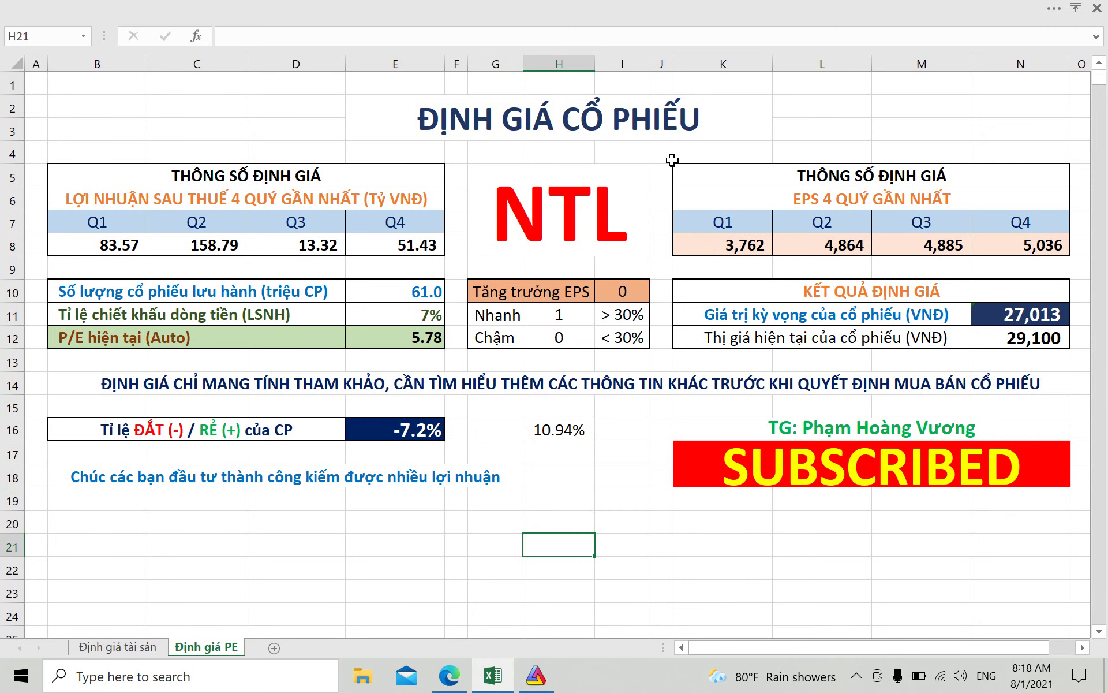
click(113, 647)
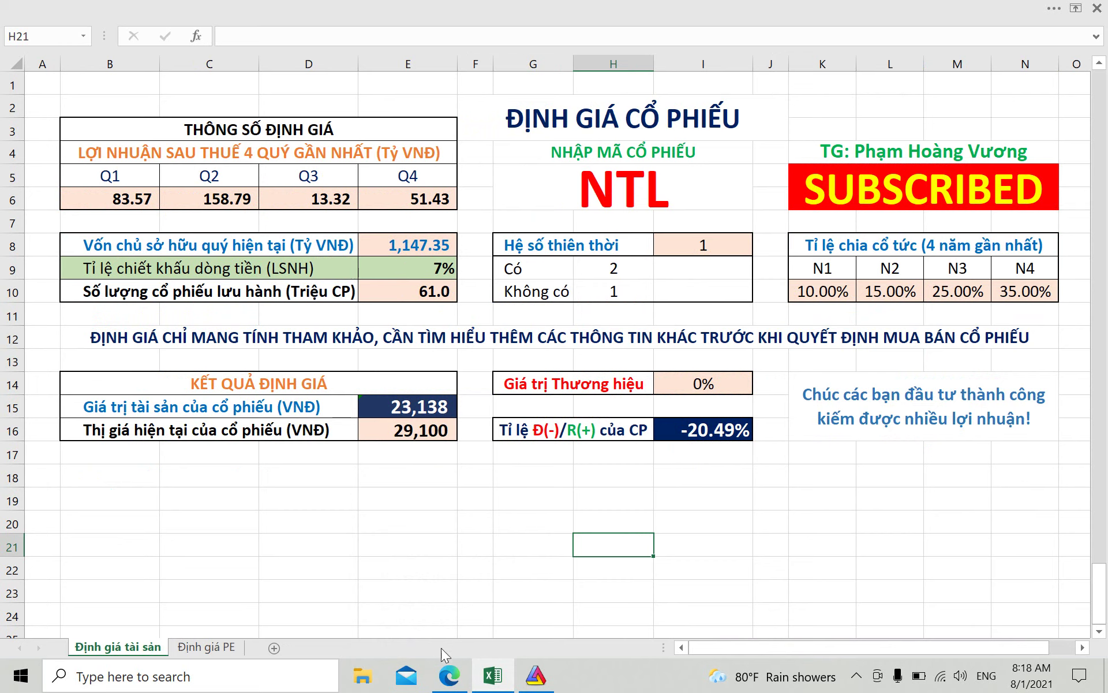
Step: Switch to FireAnt, check the charter capital in NTL's company profile and its overview, and close the profile
click(449, 678)
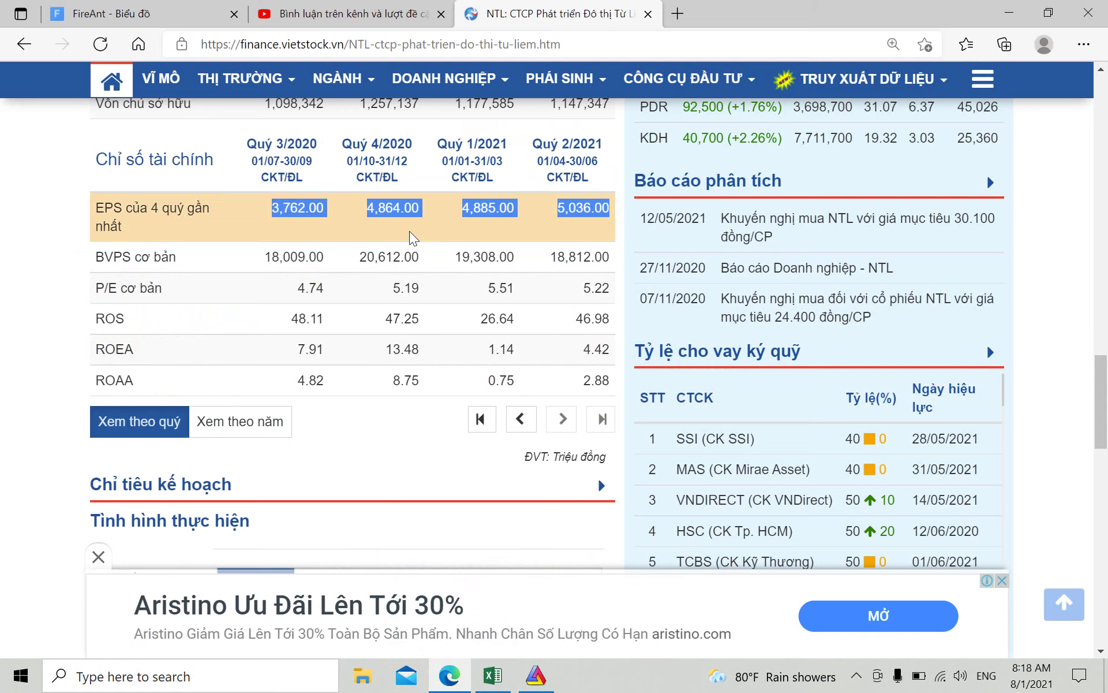
click(172, 8)
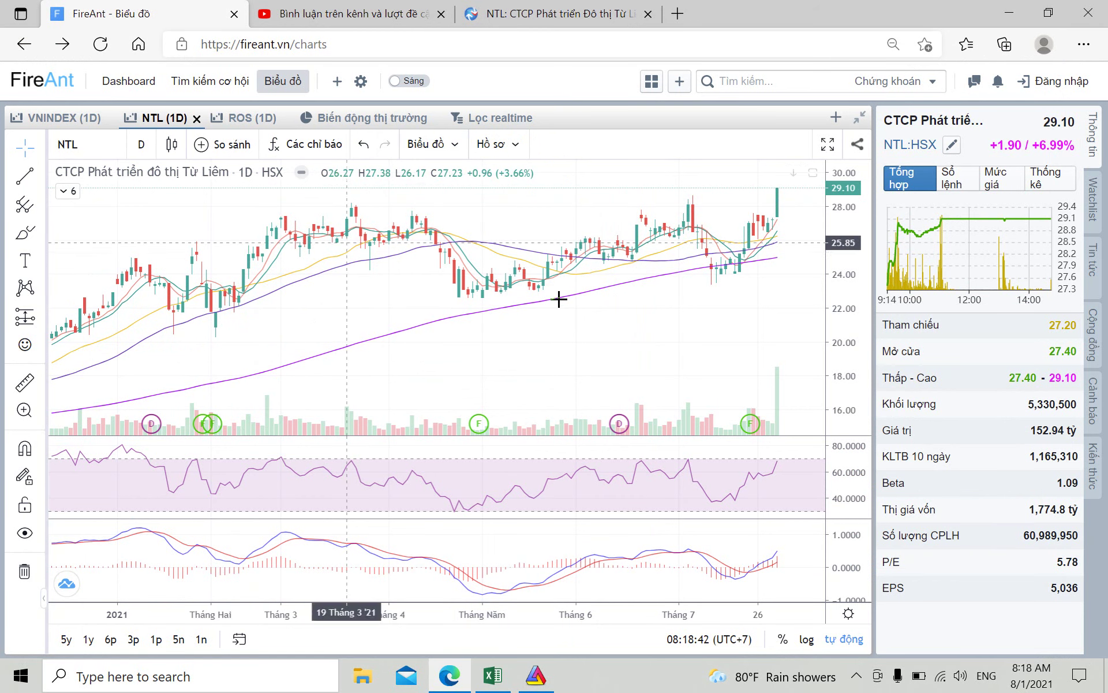
click(500, 151)
click(503, 183)
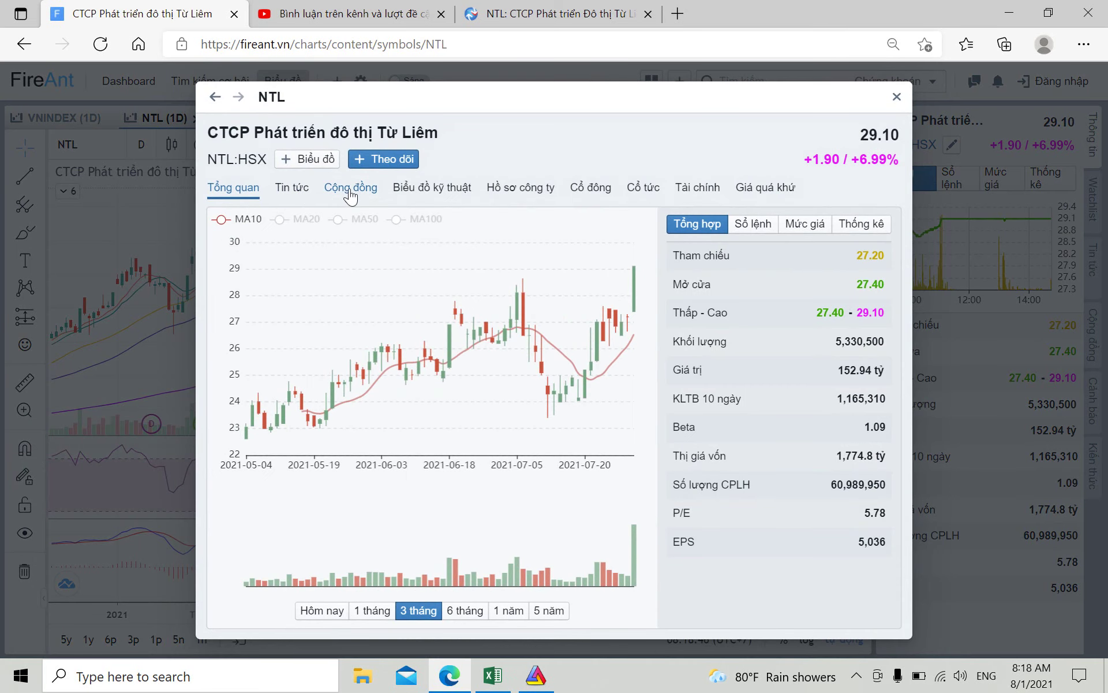
click(509, 187)
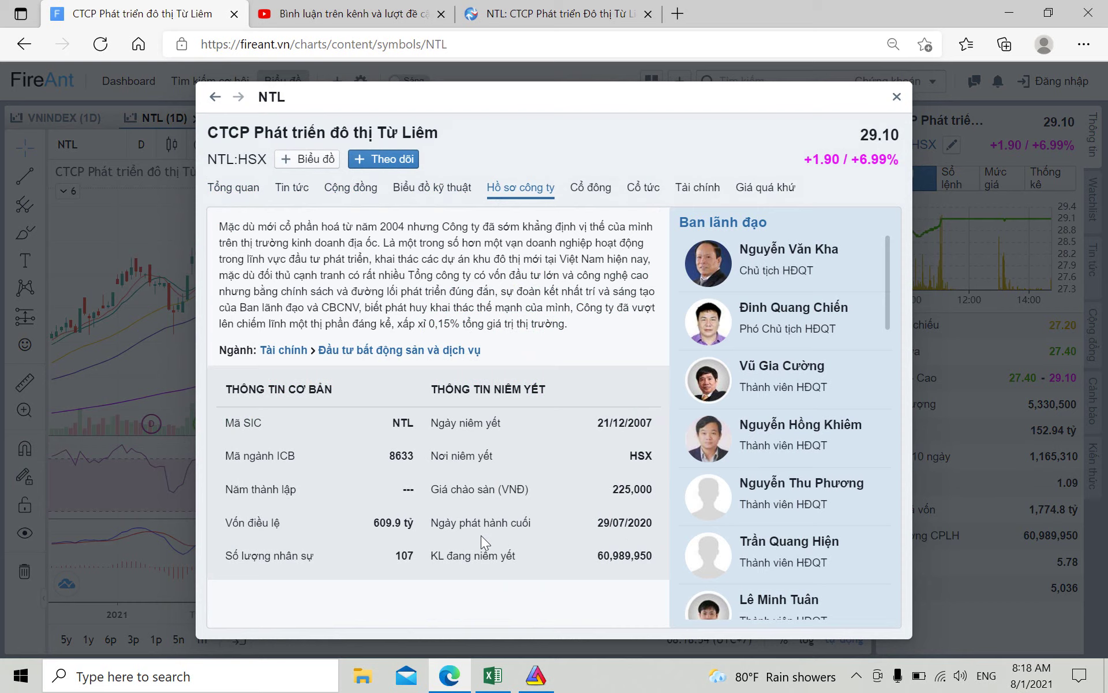
double_click(259, 524)
triple_click(384, 525)
click(238, 188)
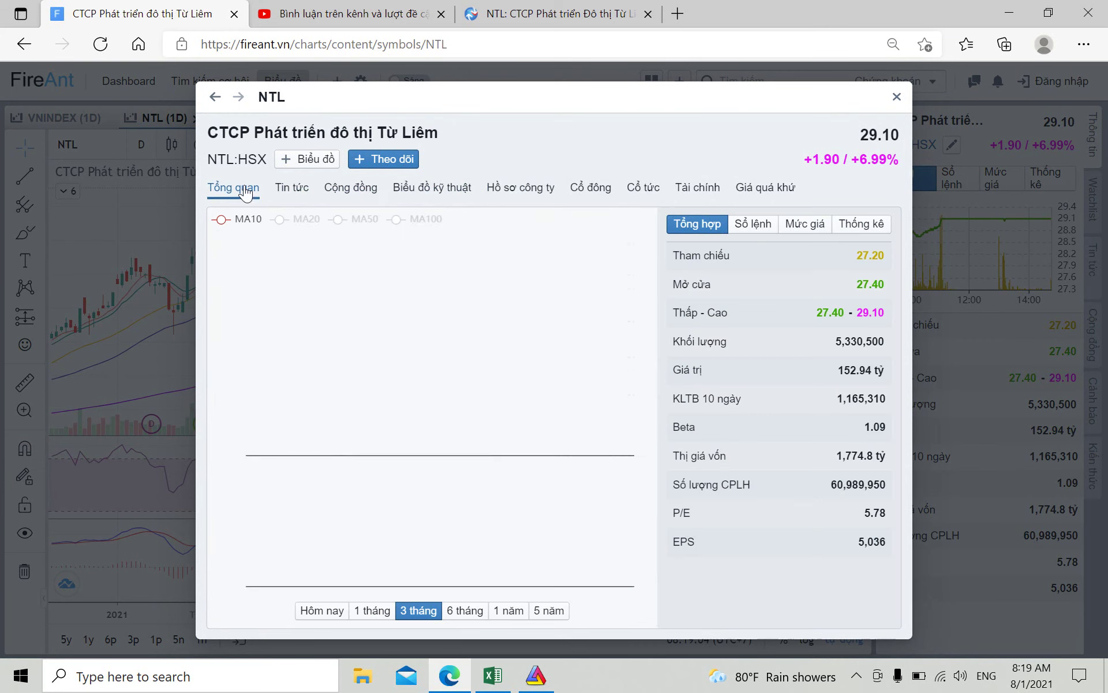
click(896, 96)
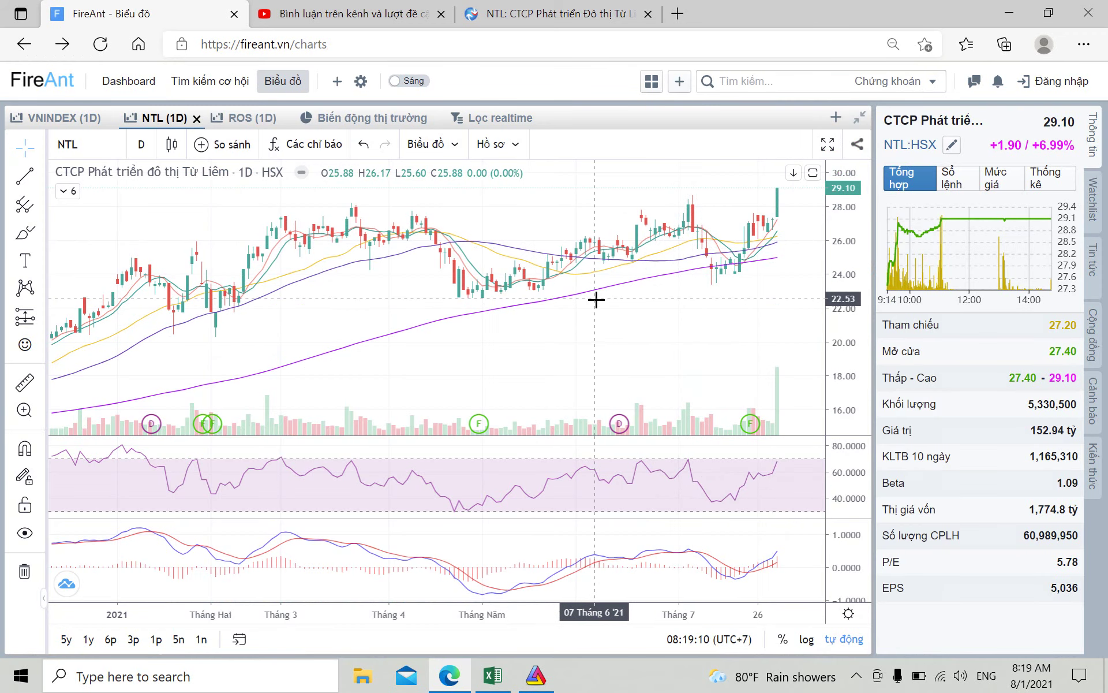
Step: Load the chart for ticker CSC in place of NTL
click(84, 149)
text(CSC)
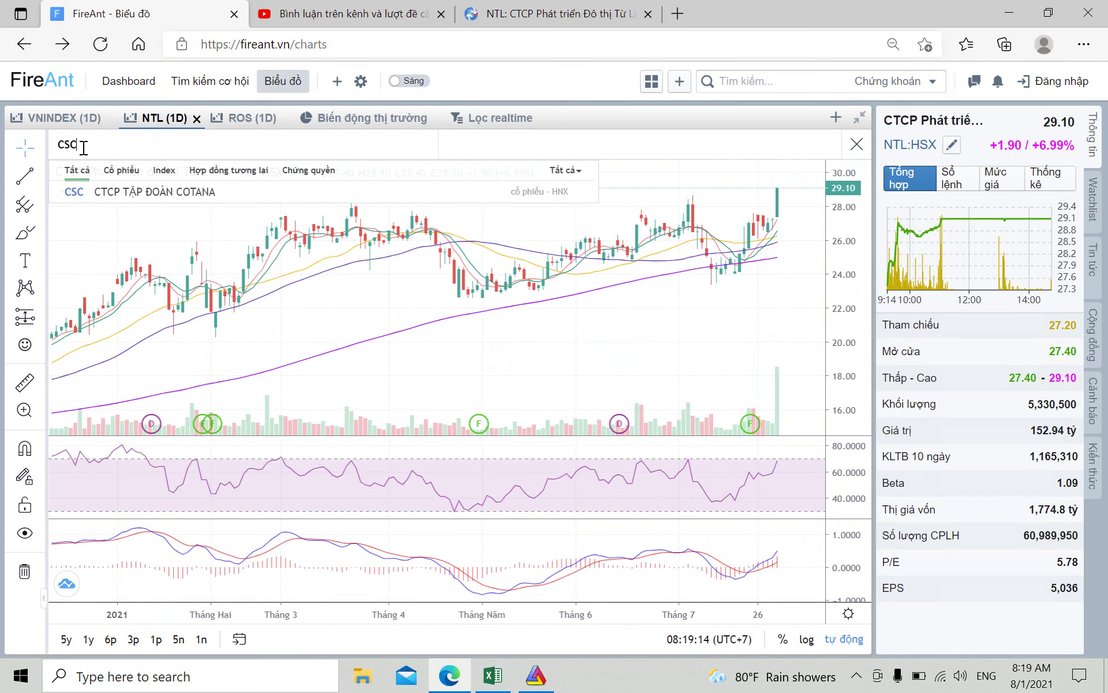
key(Return)
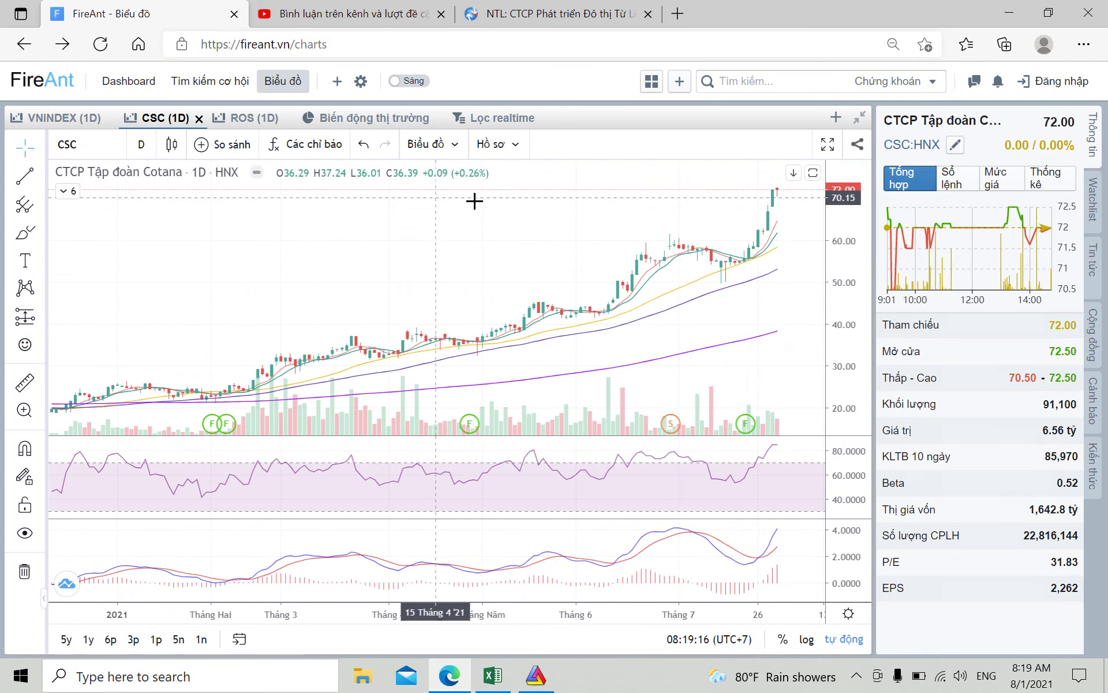
Step: Check the charter capital in CSC's company profile and close the profile
click(494, 144)
click(508, 182)
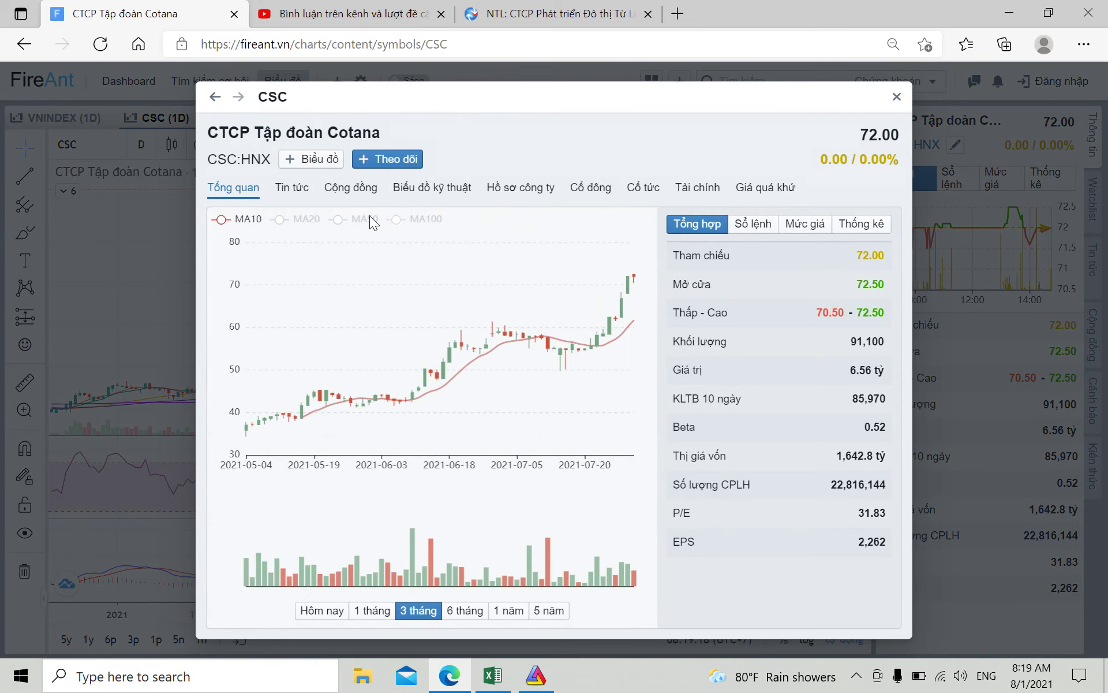
click(524, 195)
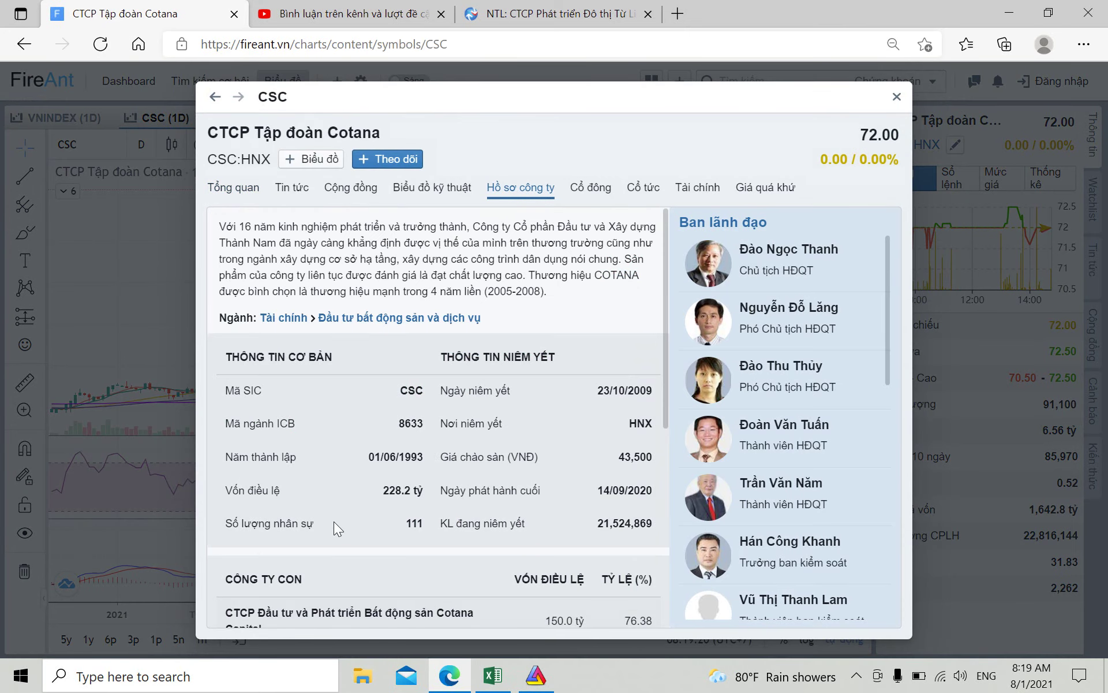
triple_click(390, 496)
click(897, 97)
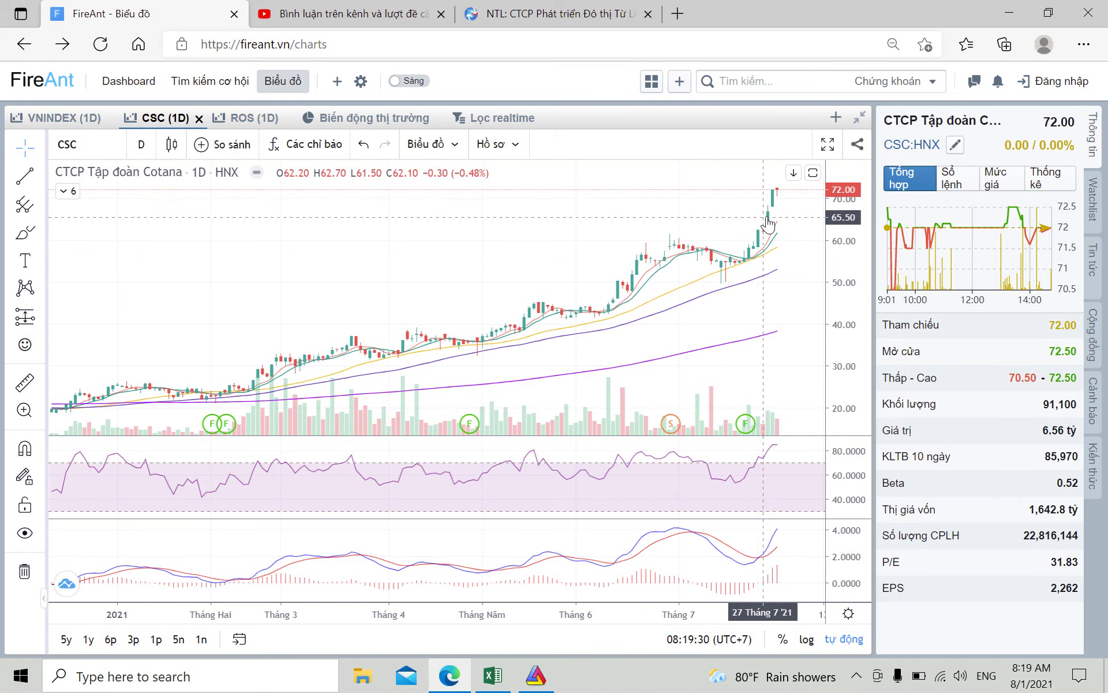
Step: Review the price and key figures in CSC's overview, and return to its chart
click(497, 144)
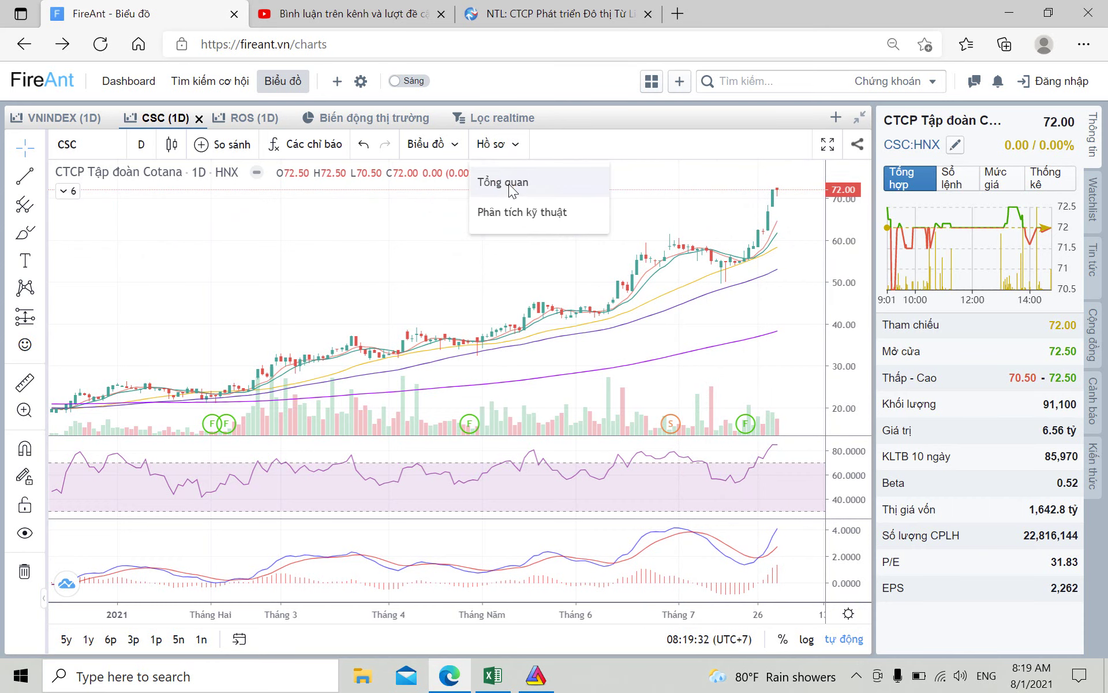
click(508, 182)
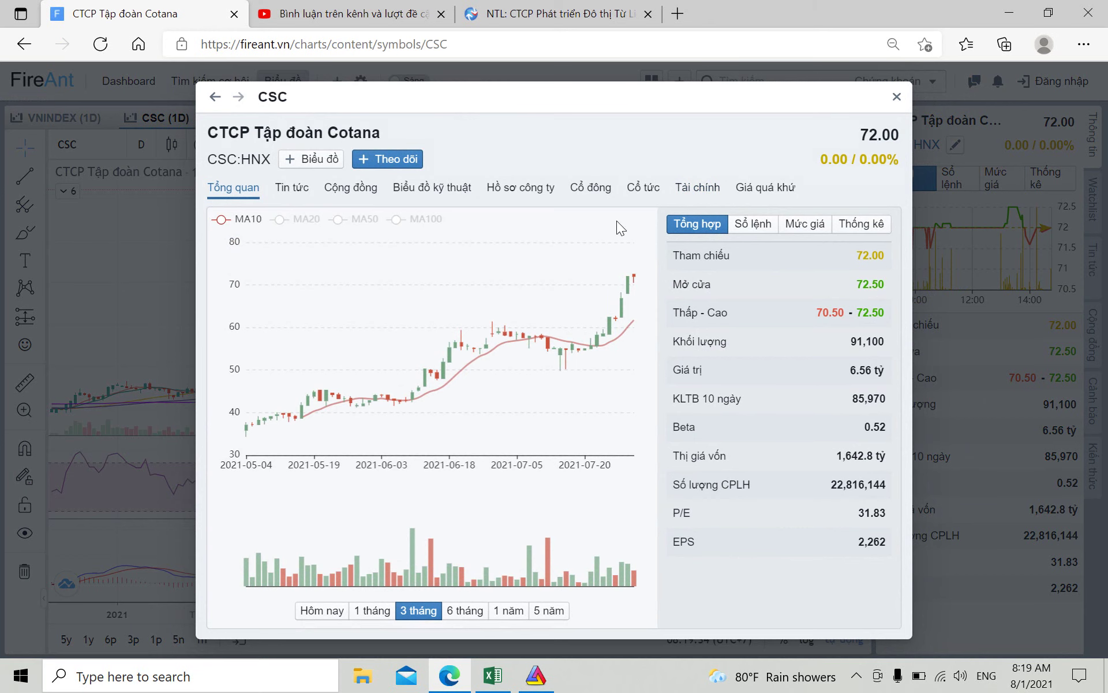
click(896, 97)
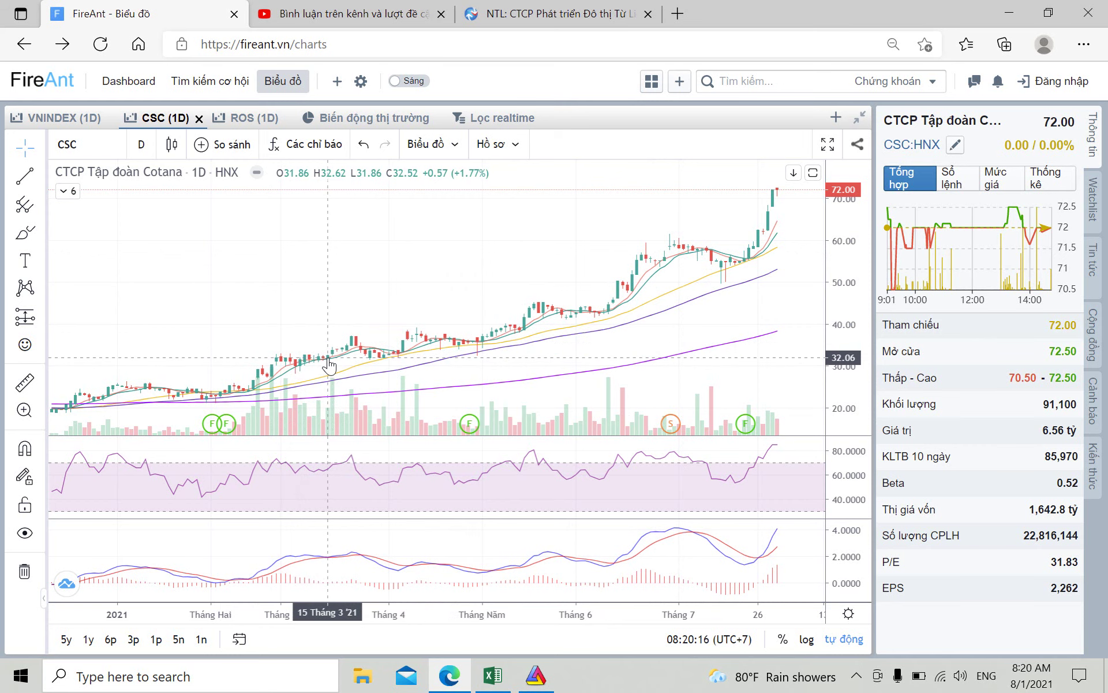
click(97, 144)
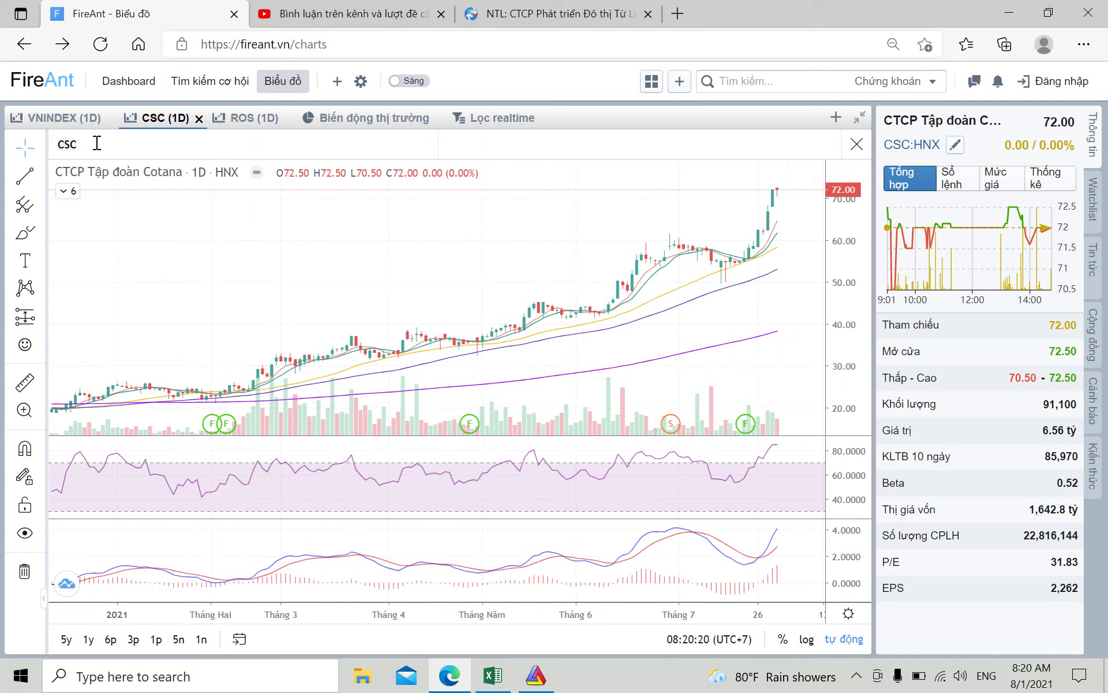
click(158, 307)
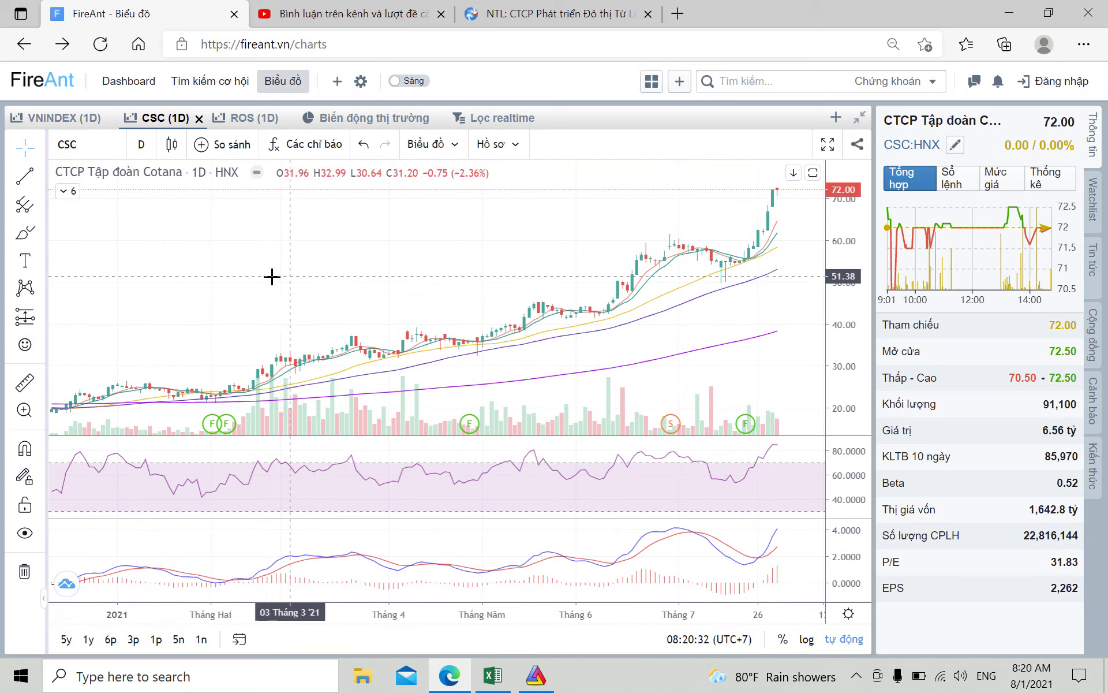
Step: Reopen CSC's company profile and show its technical chart
click(497, 144)
click(504, 181)
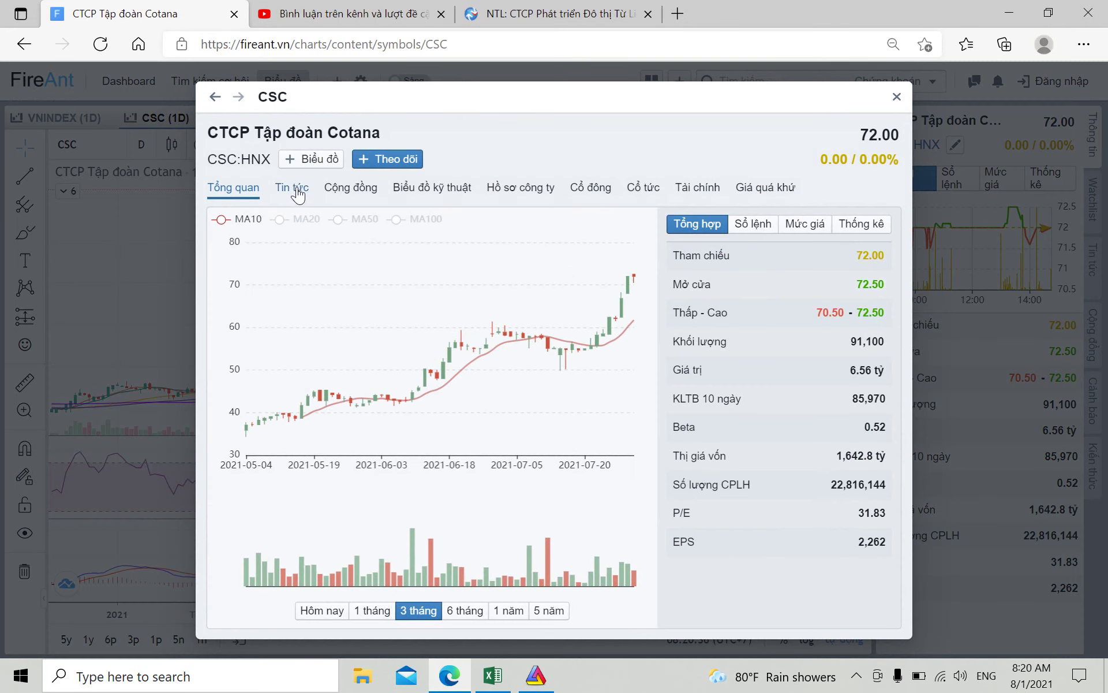
click(445, 191)
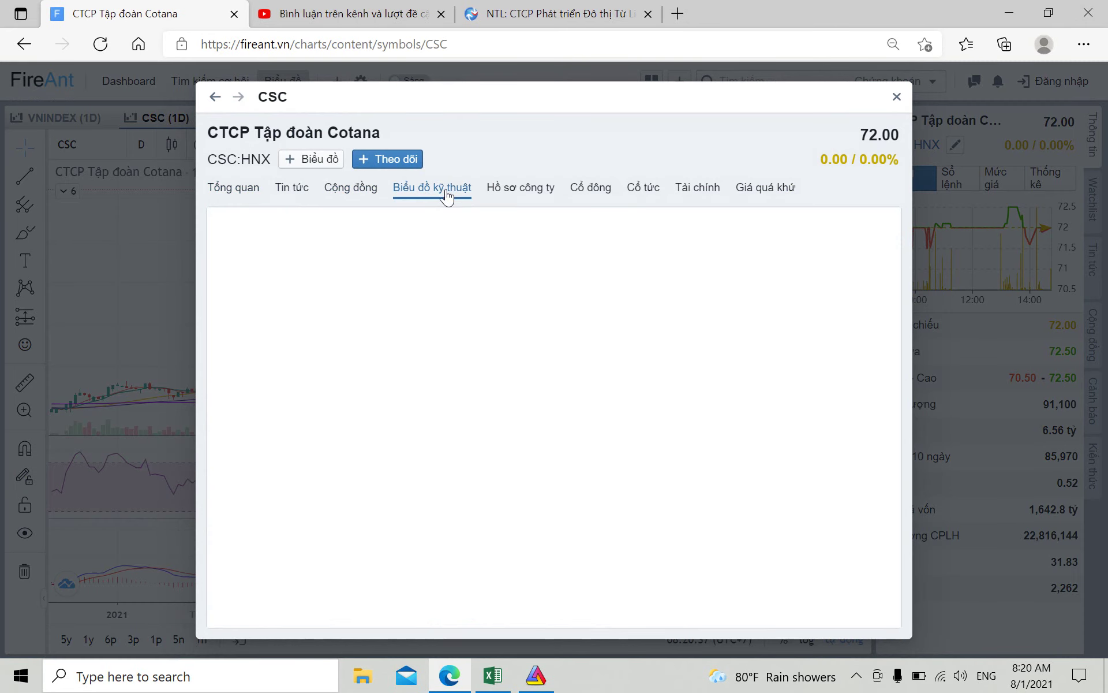
Step: Highlight the charter capital figure in CSC's company profile, and close the profile
click(514, 193)
triple_click(397, 489)
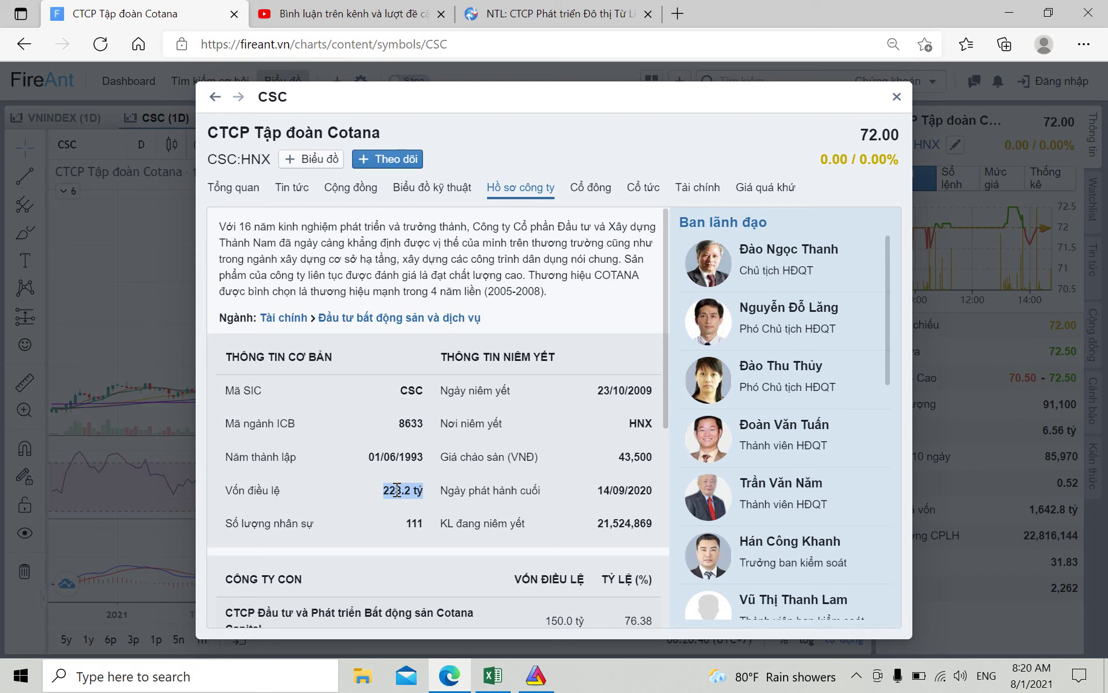
click(895, 99)
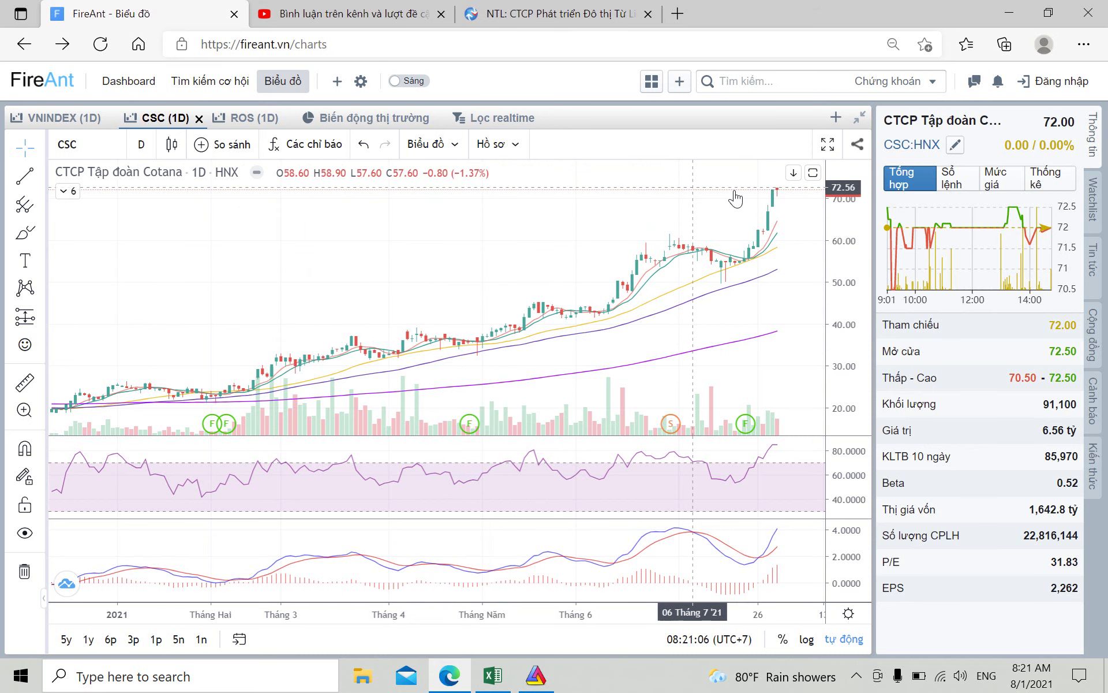
Step: Check the market capitalisation in CSC's overview, and return to its chart
click(494, 143)
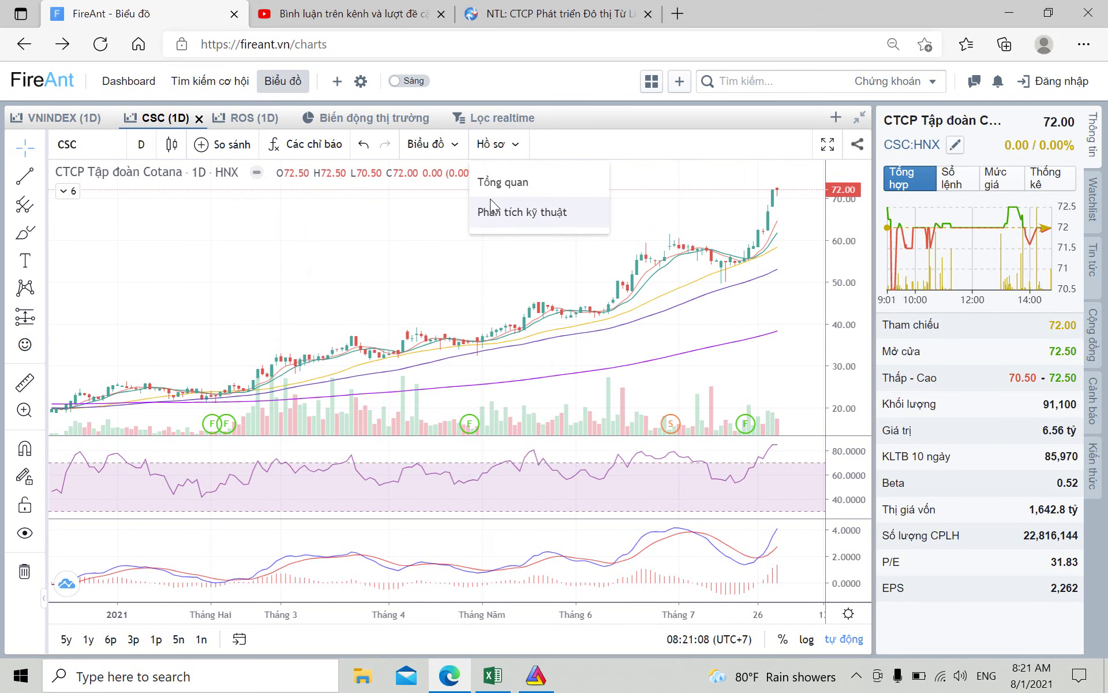
click(503, 181)
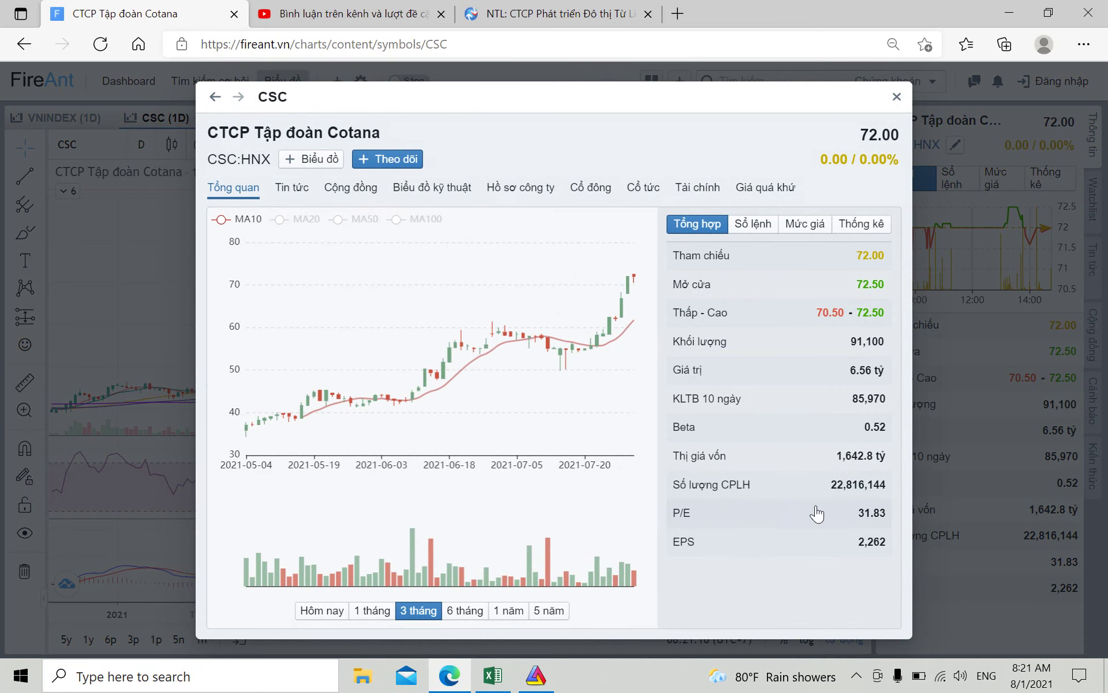
double_click(845, 462)
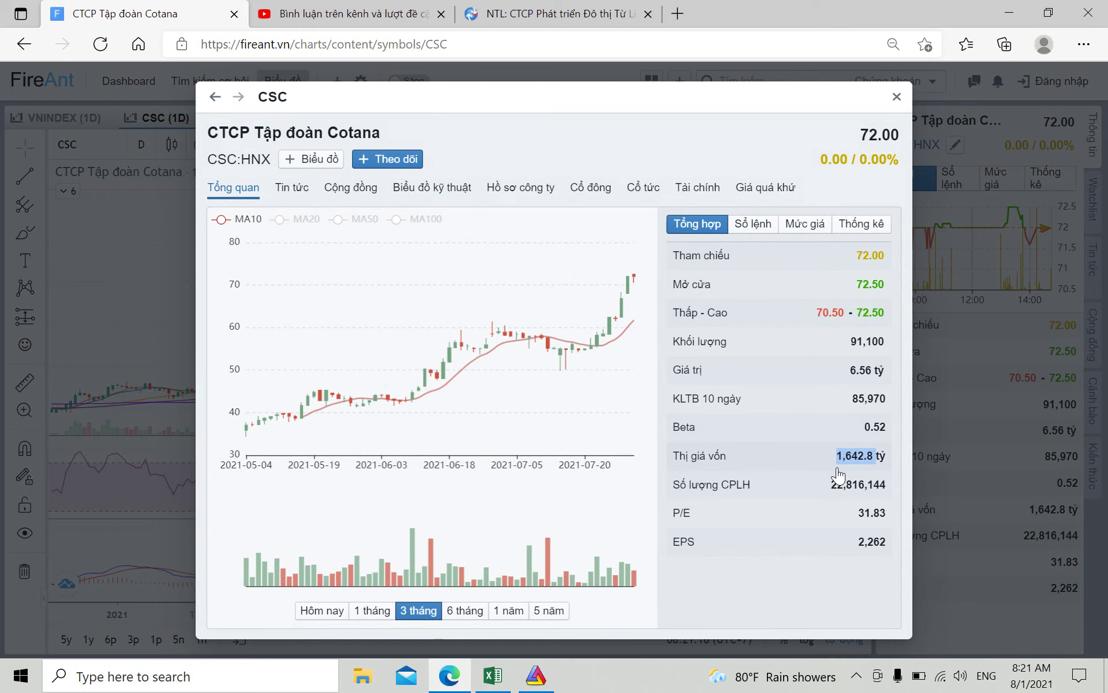
click(891, 106)
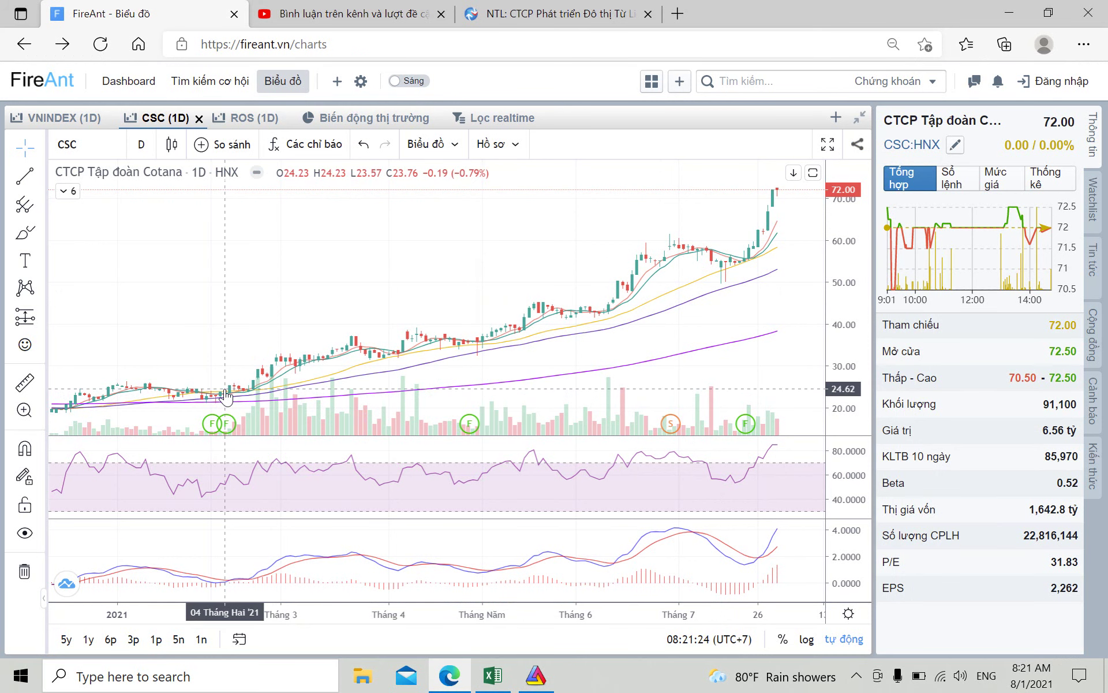
Step: Switch to the Excel valuation workbook and compare NTL's results on the asset and P/E valuation sheets
click(492, 675)
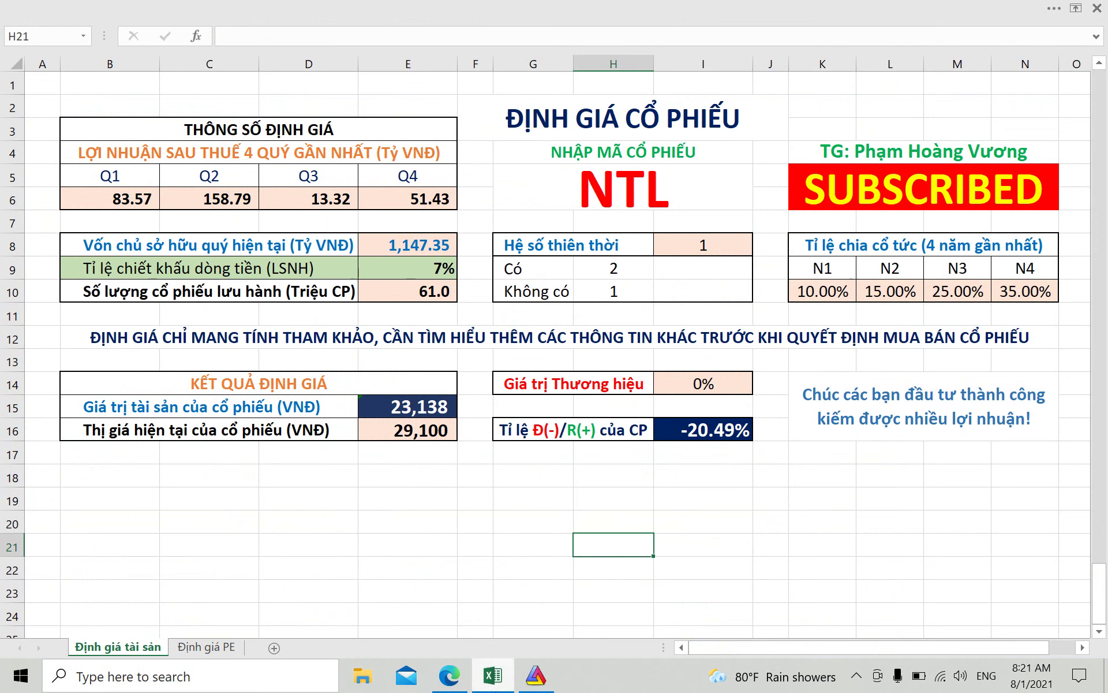
click(451, 676)
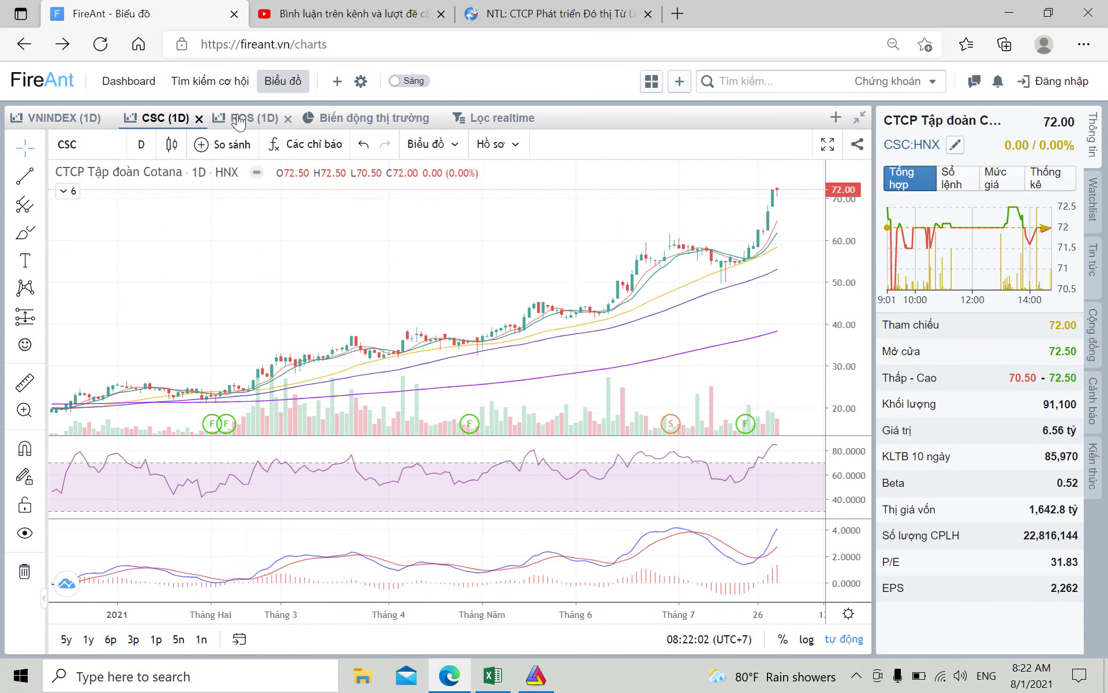
click(492, 676)
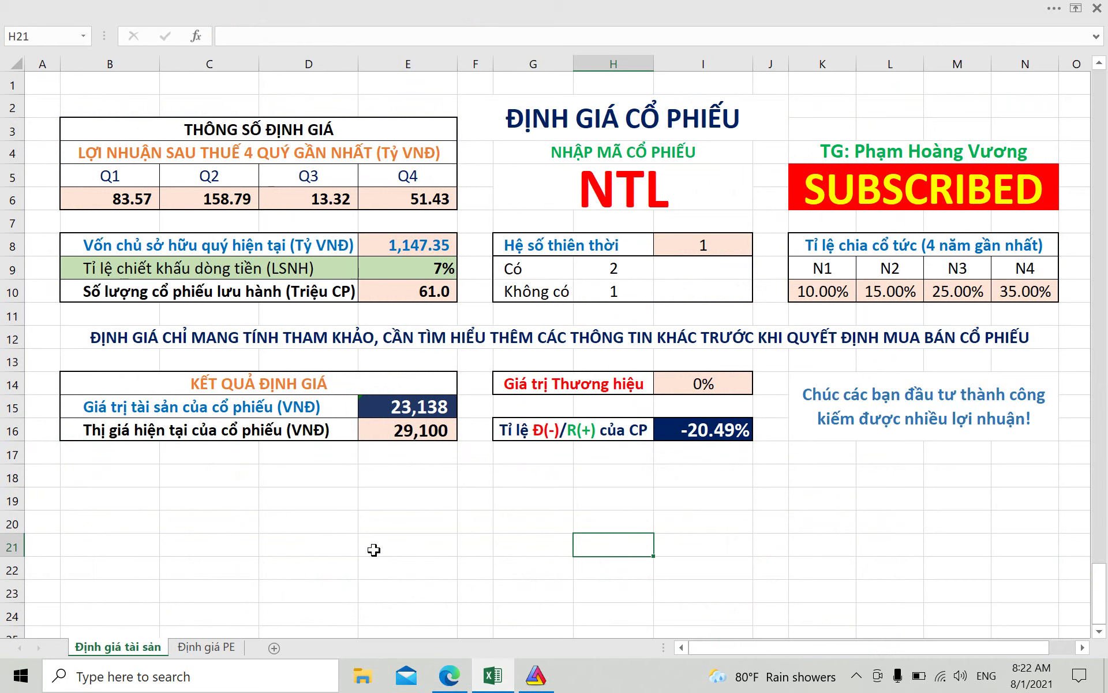
click(615, 196)
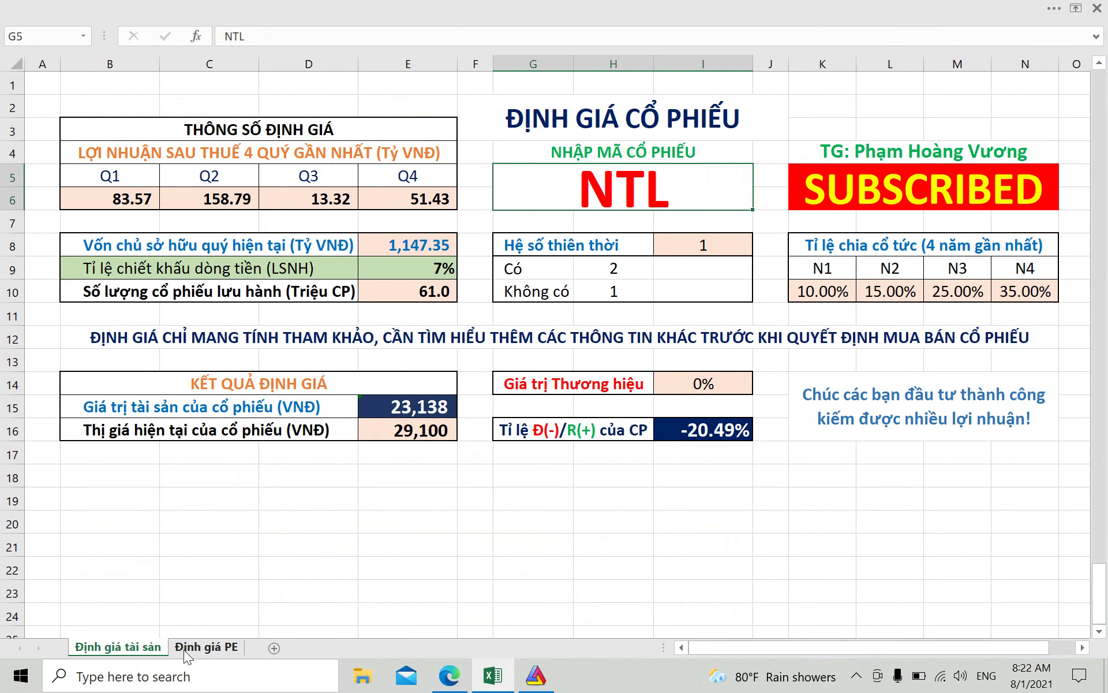
click(206, 647)
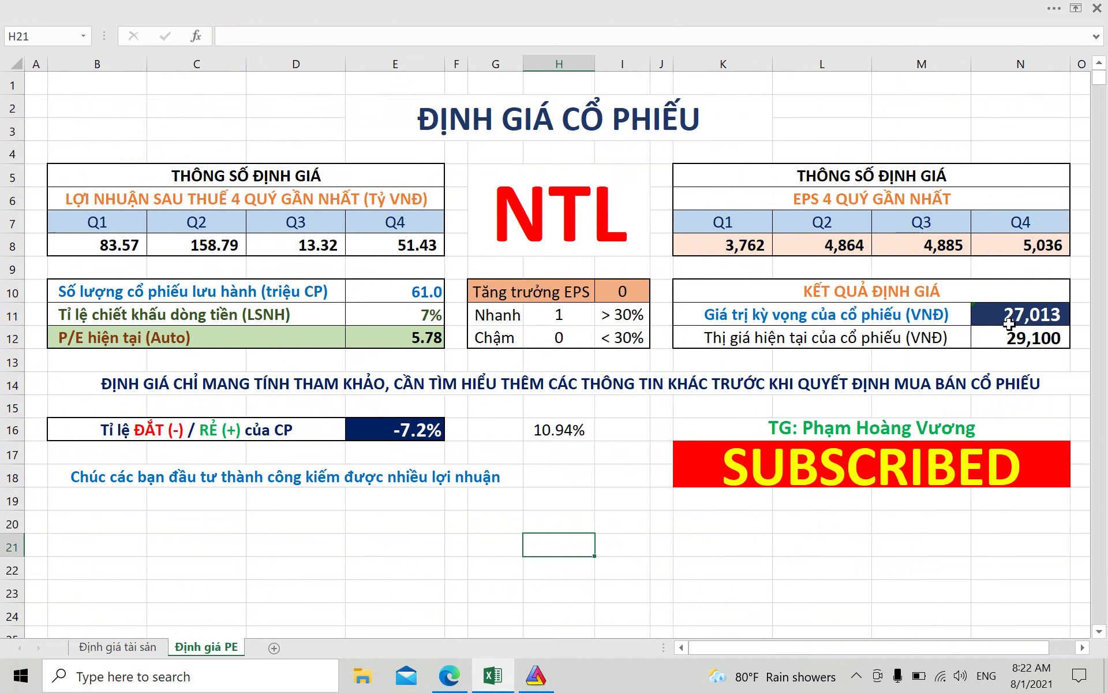
click(120, 647)
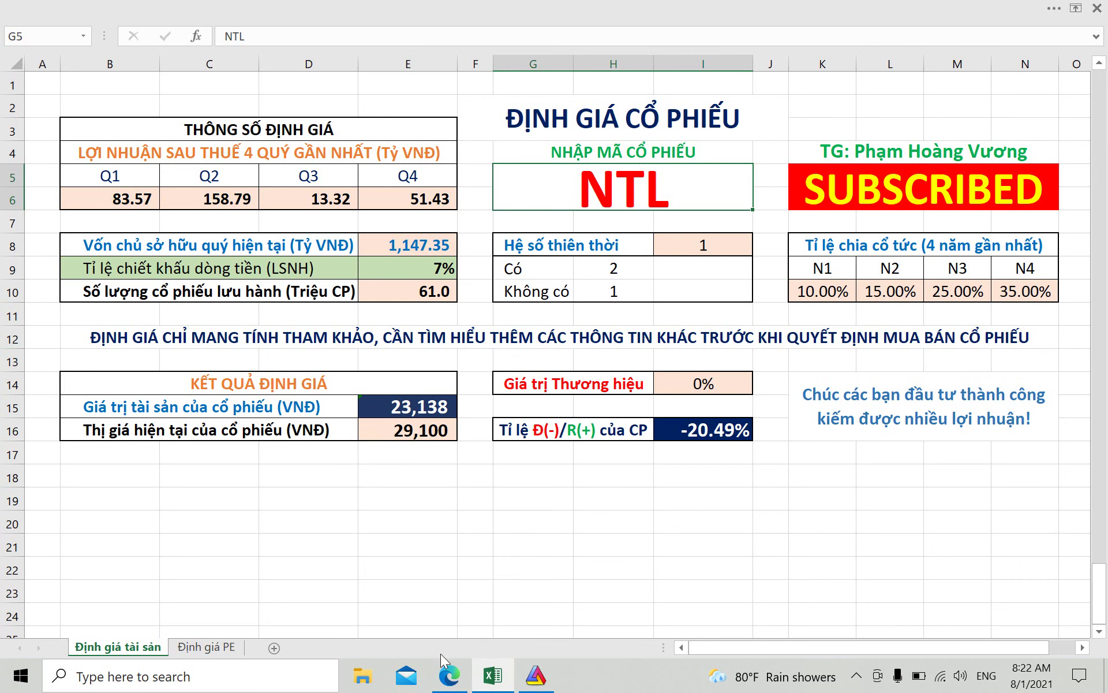
Step: Switch to FireAnt in the browser and load the chart for ticker NTL in place of CSC
click(447, 679)
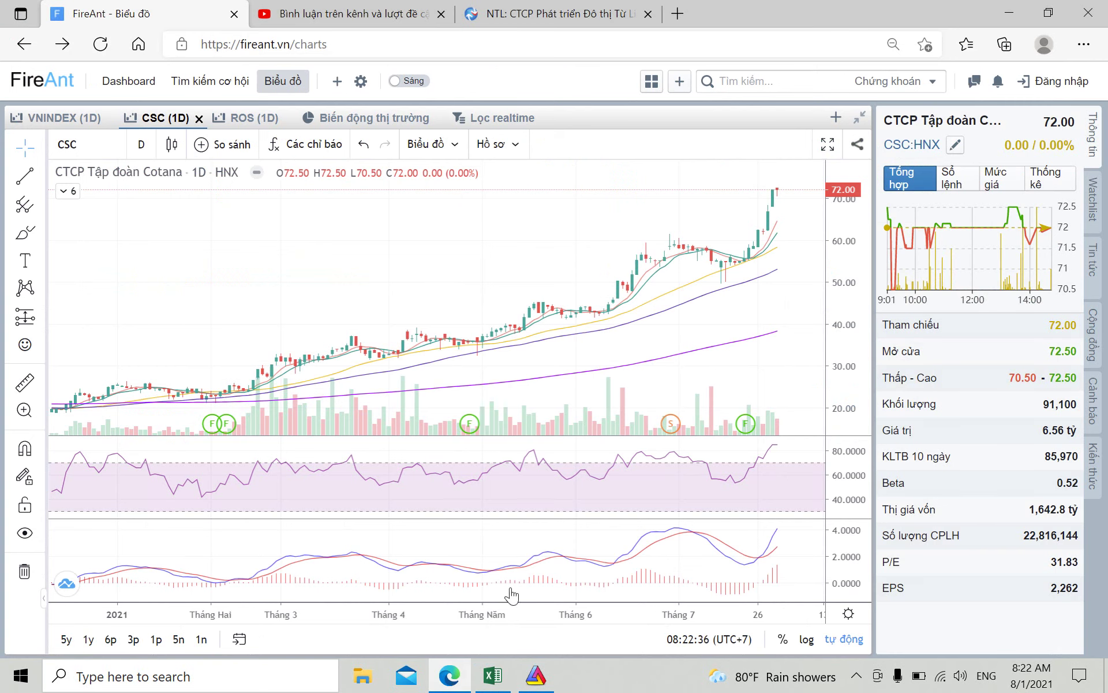
click(79, 145)
text(NT)
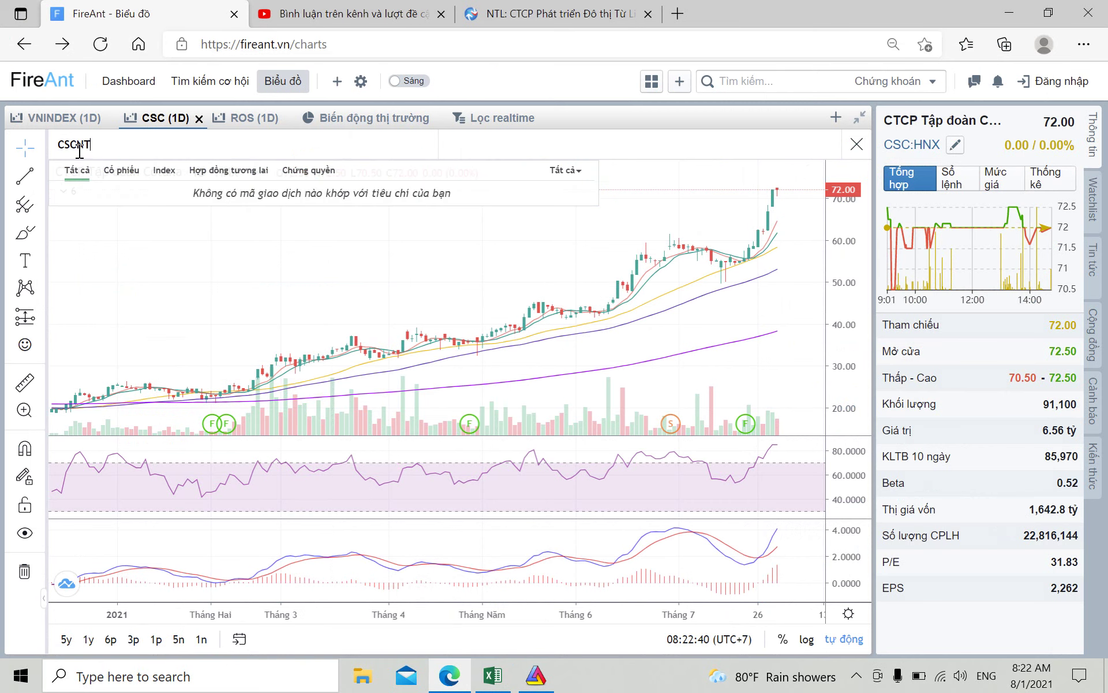
key(BackSpace)
key(BackSpace)
key(BackSpace)
key(BackSpace)
key(BackSpace)
text(NTL)
key(Return)
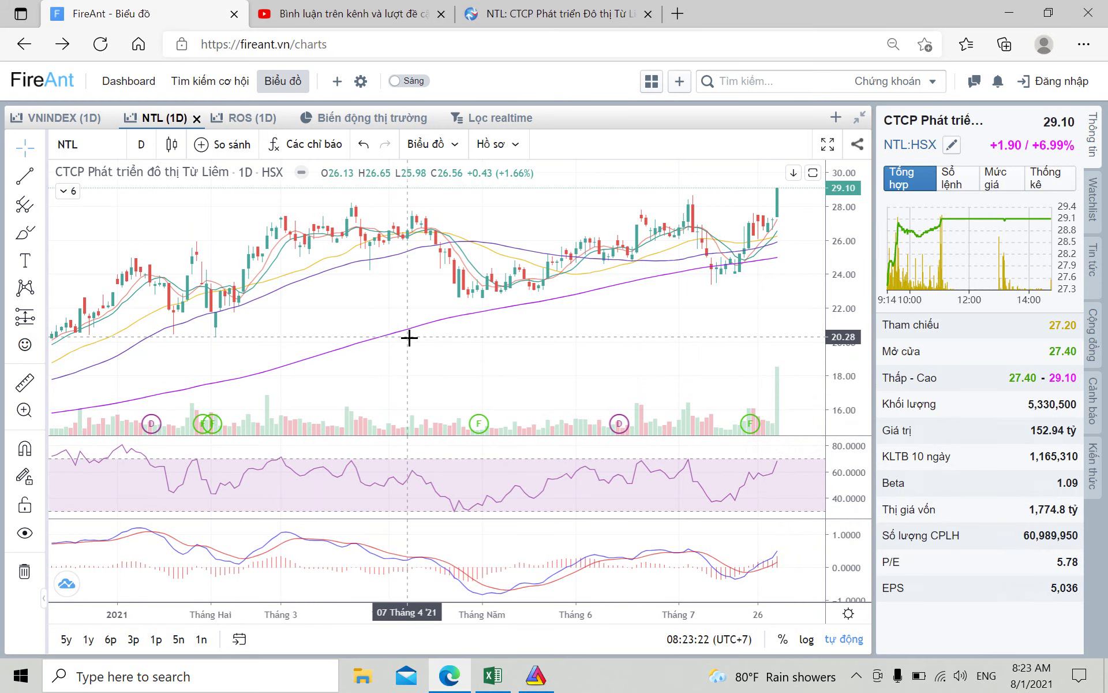
Step: Return to the Excel workbook and review NTL's asset valuation, ending on its P/E valuation sheet
click(493, 675)
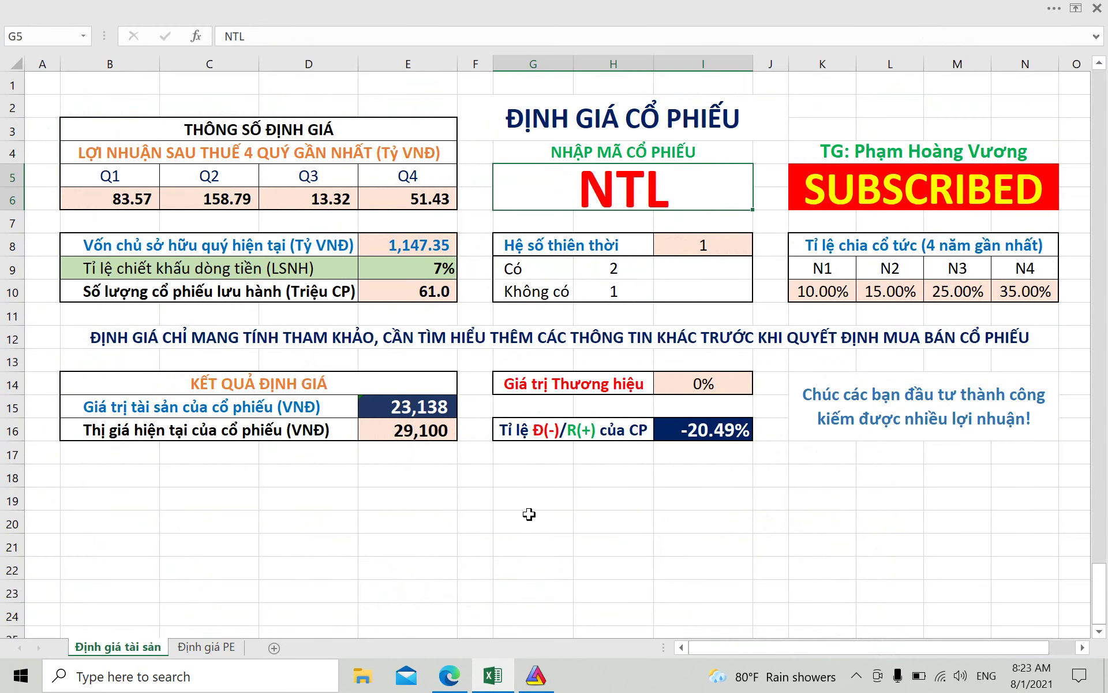
click(560, 527)
drag(793, 528, 404, 523)
click(403, 523)
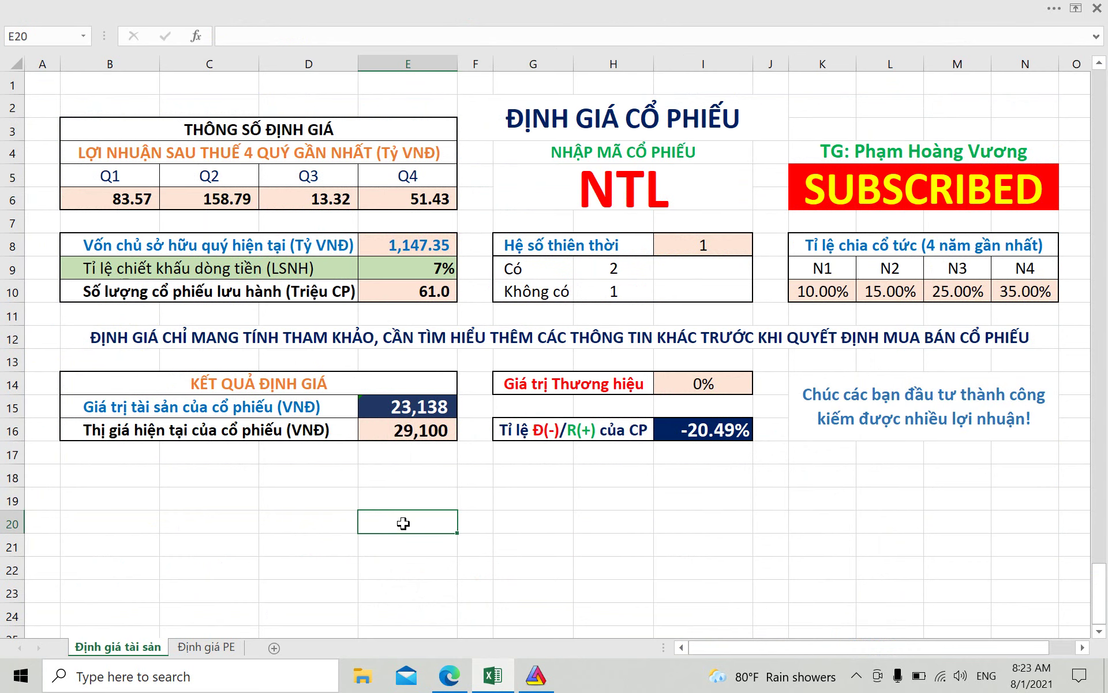
drag(508, 523, 808, 523)
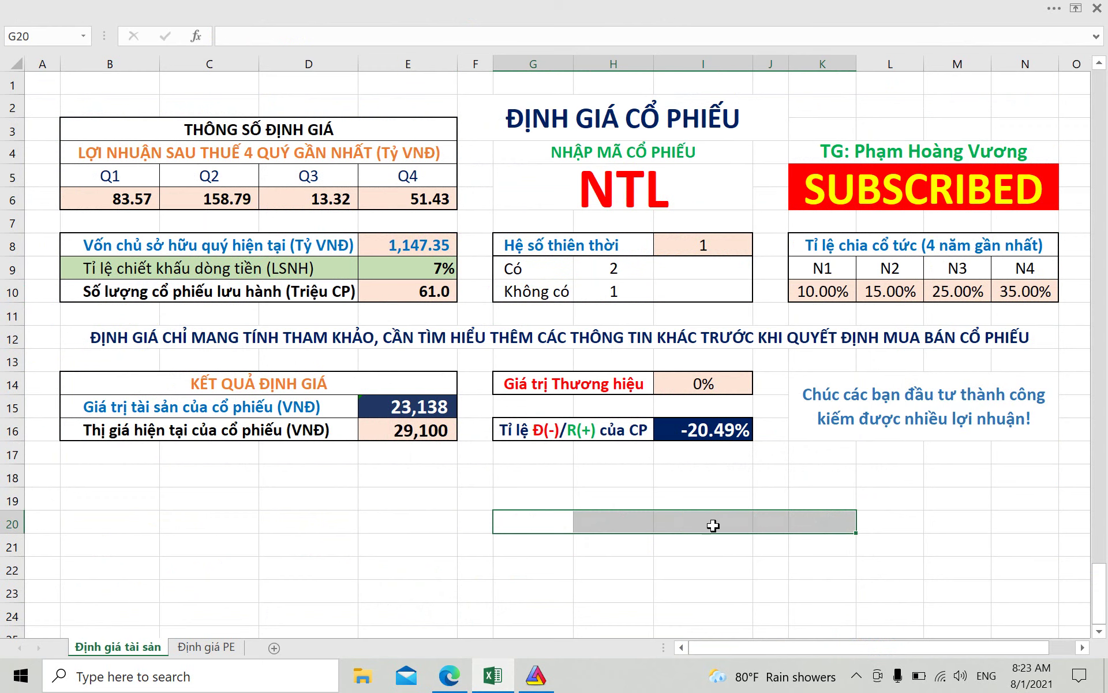
drag(420, 526, 814, 523)
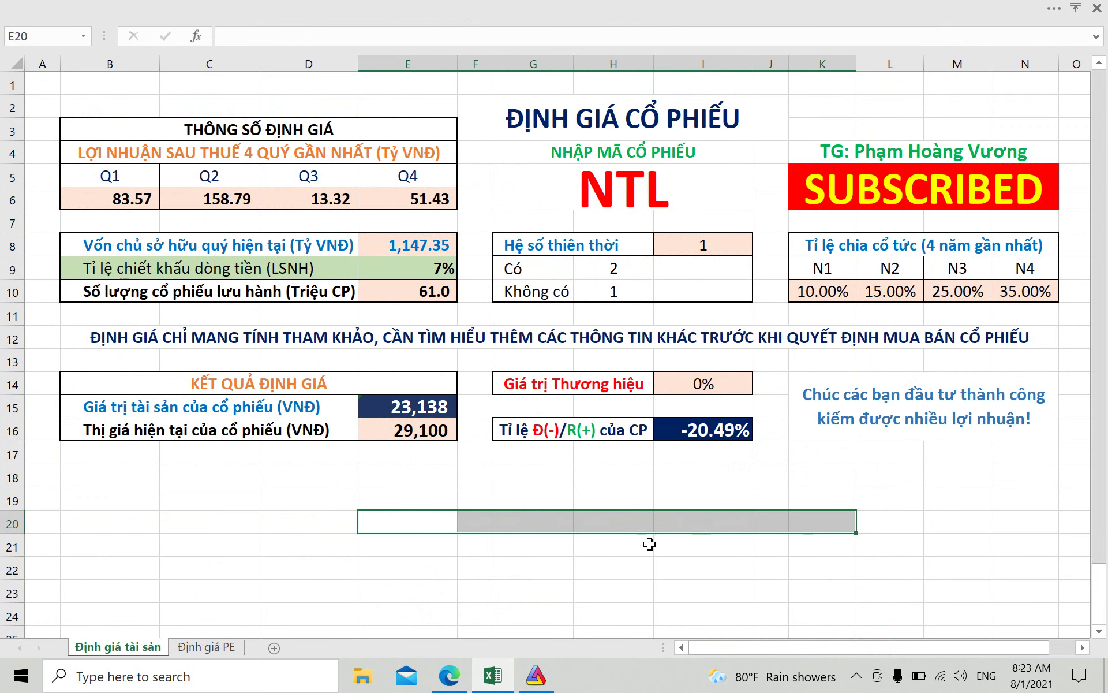
click(650, 544)
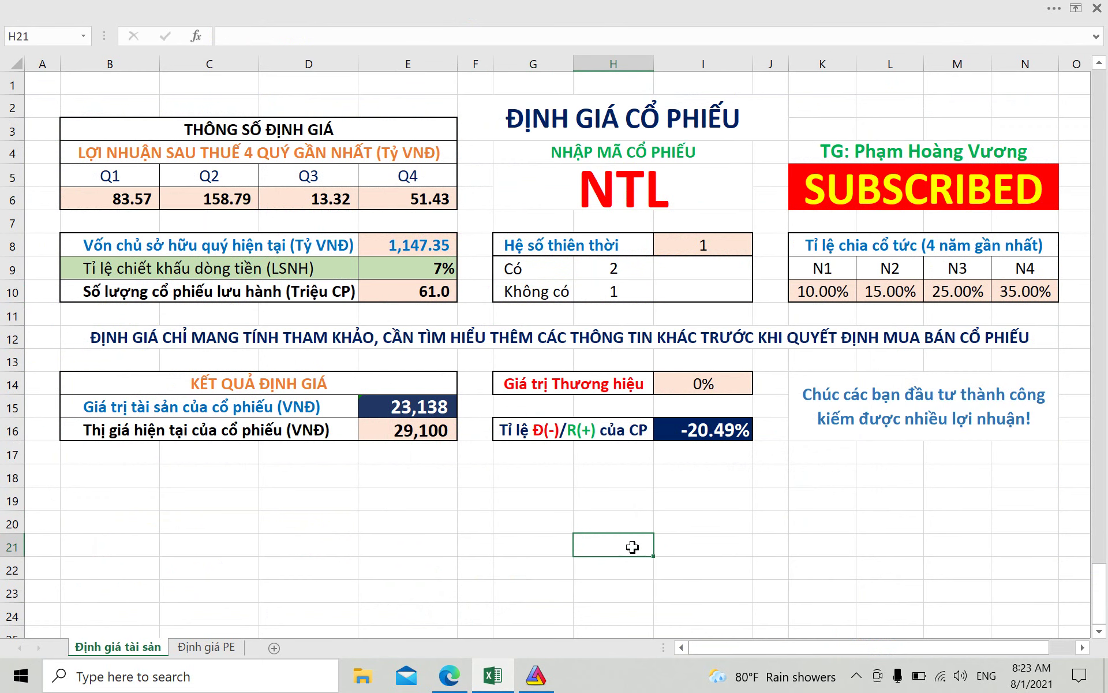
click(449, 677)
click(492, 677)
click(204, 647)
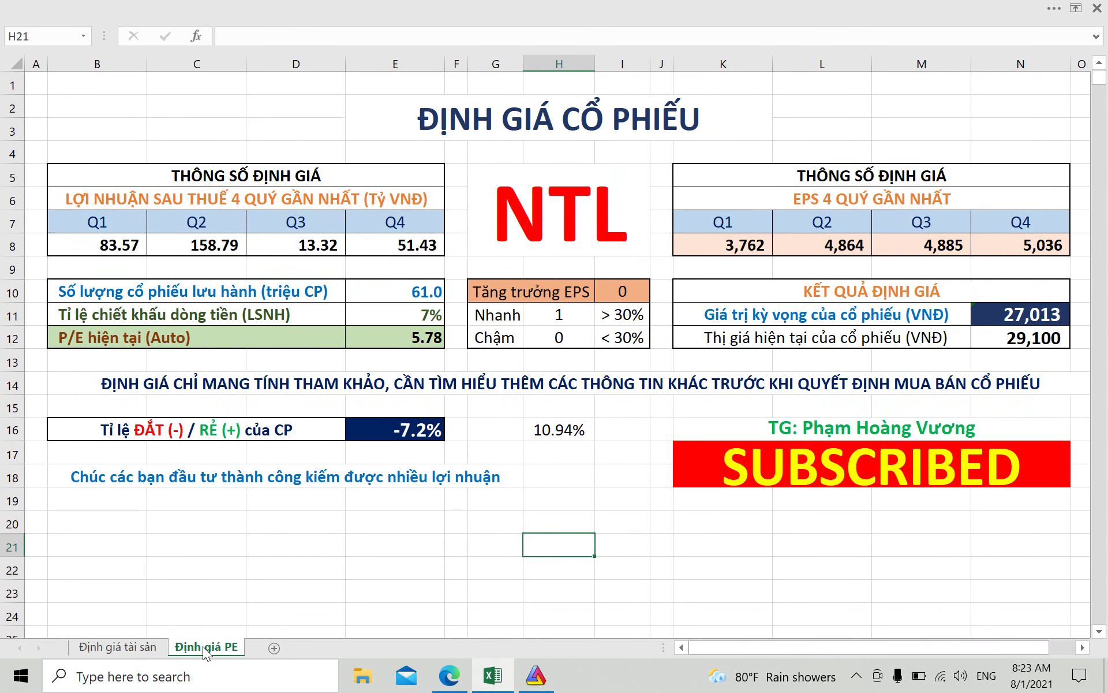
click(618, 551)
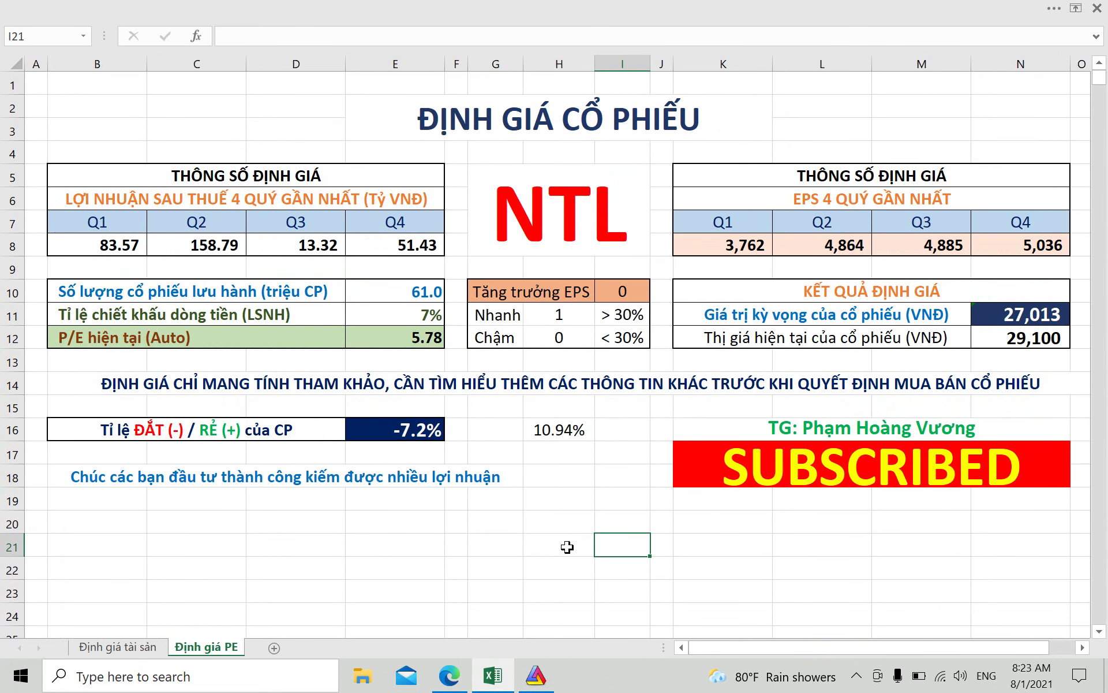
click(562, 546)
click(494, 549)
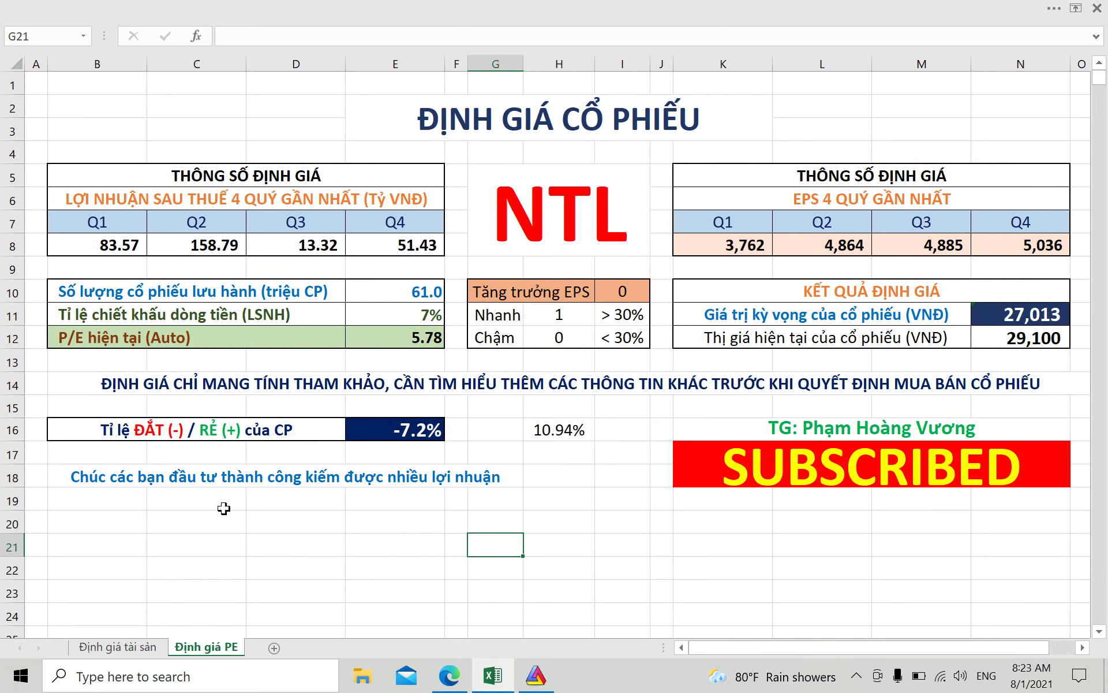
click(606, 547)
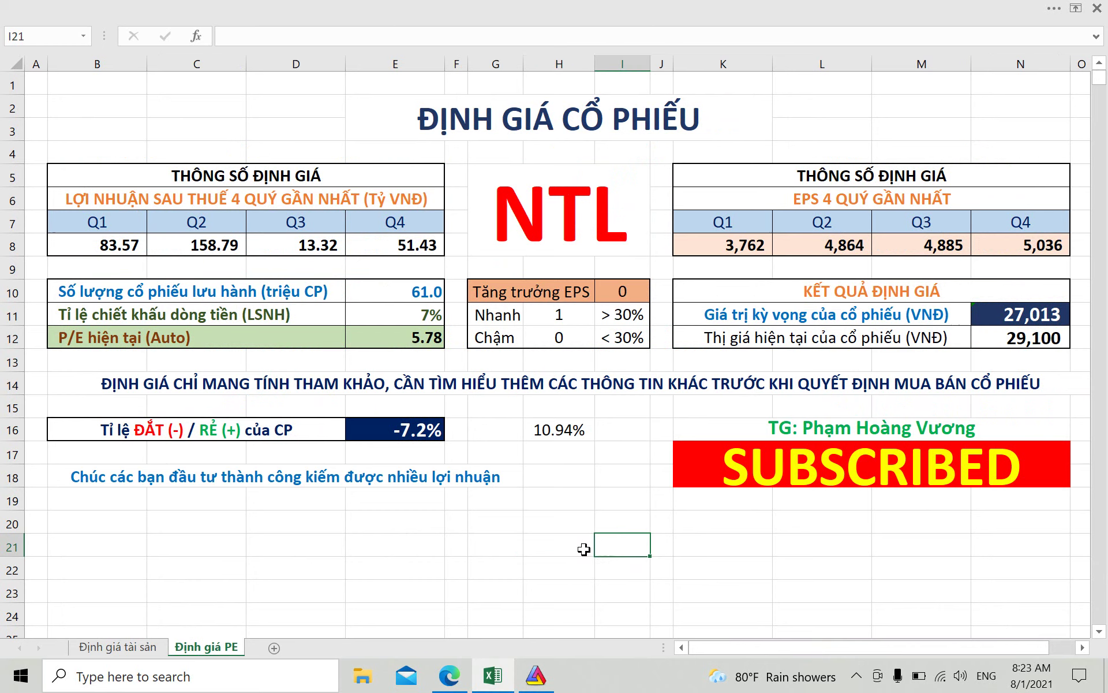
click(584, 549)
click(515, 549)
click(565, 523)
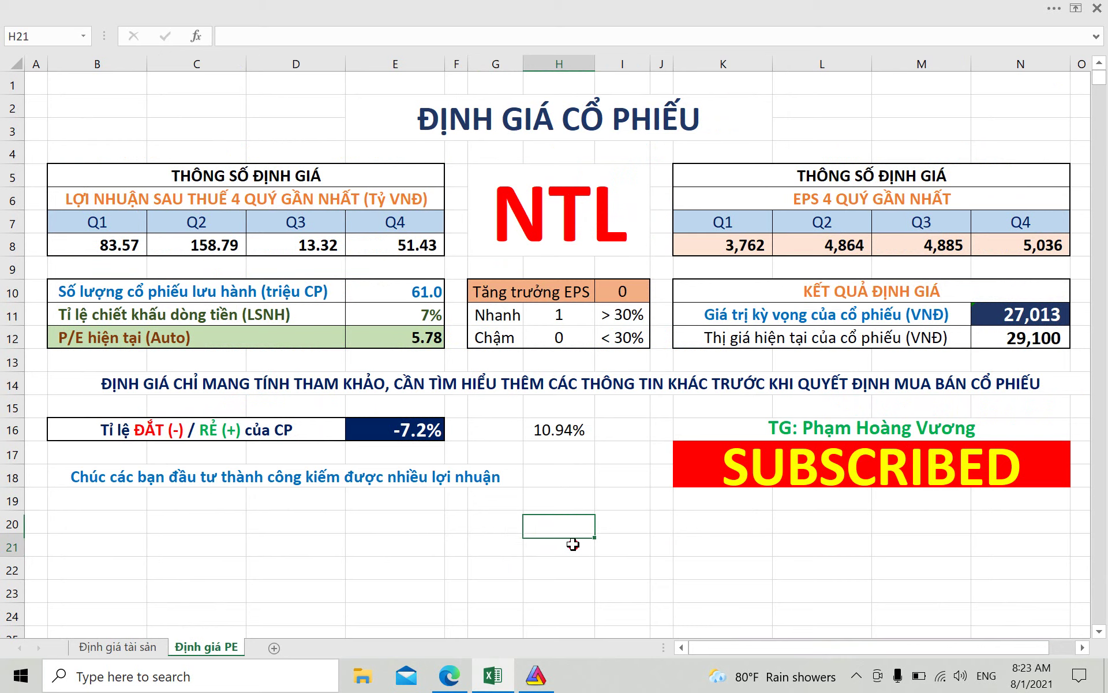
click(568, 570)
click(567, 592)
click(565, 612)
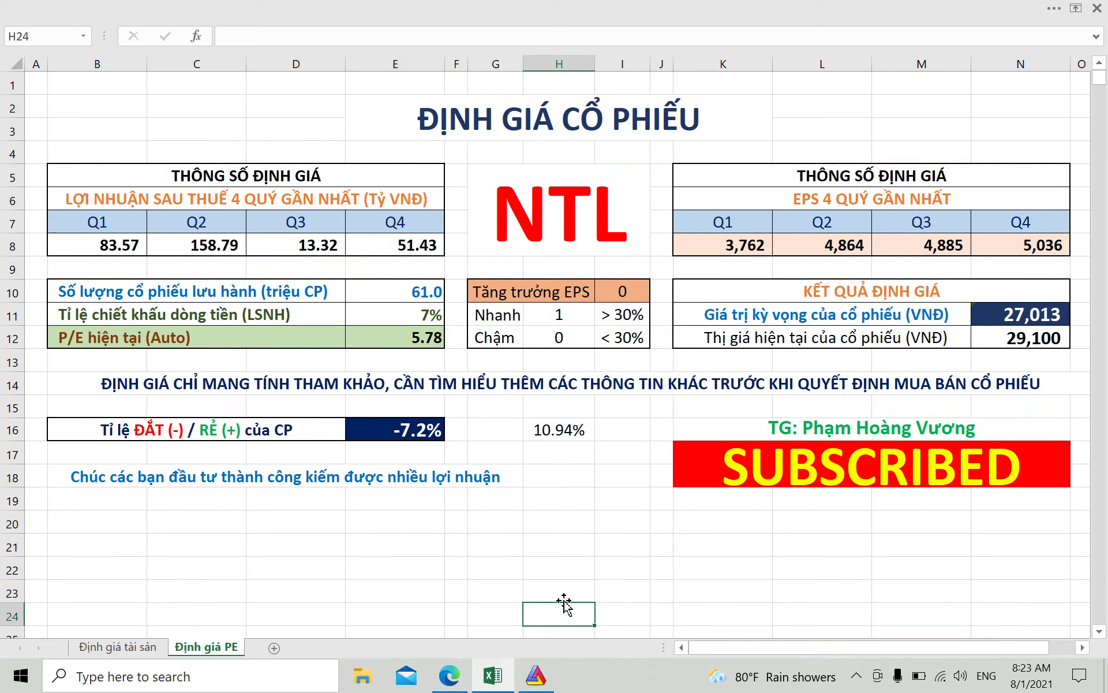
click(566, 592)
click(567, 568)
click(568, 547)
click(568, 520)
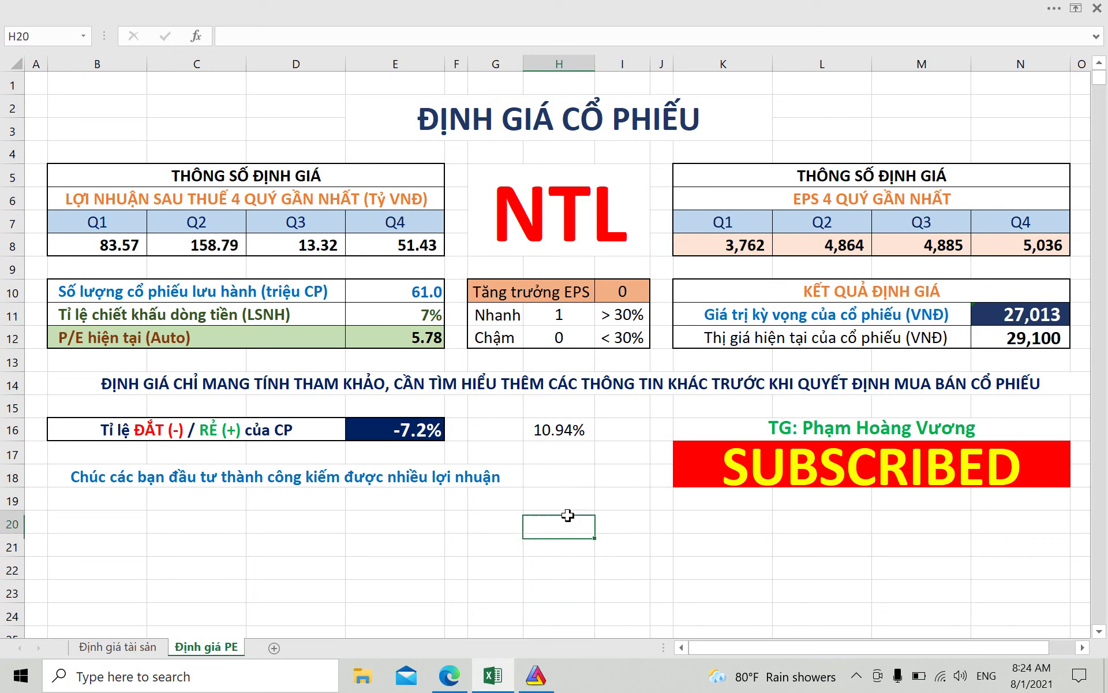
drag(508, 566, 615, 568)
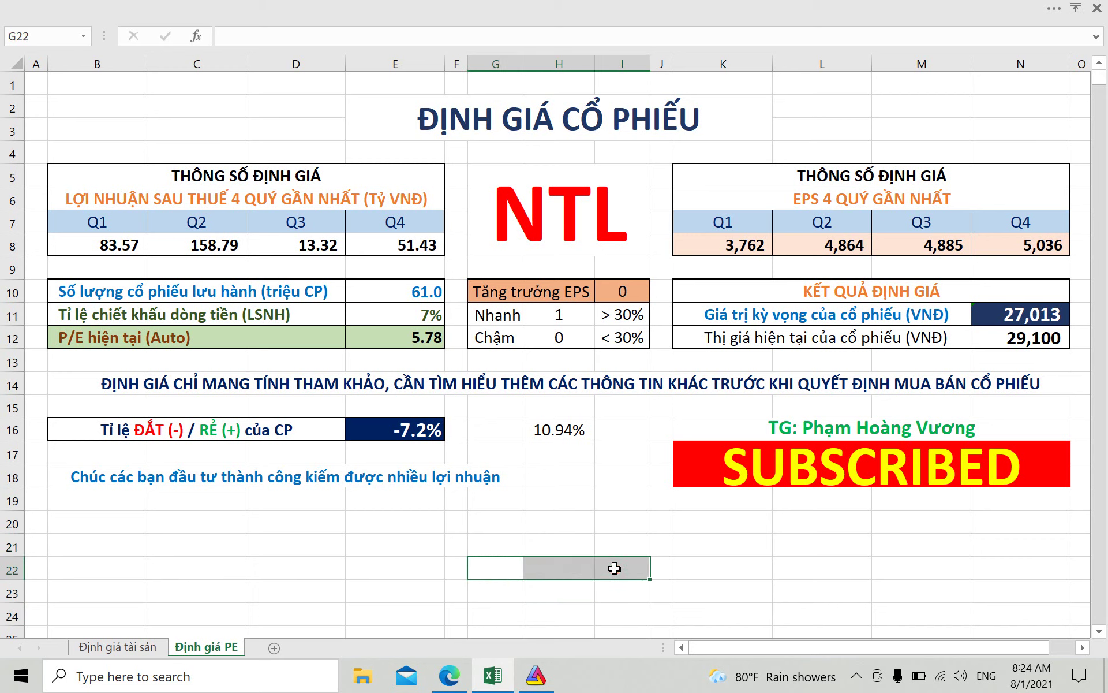
click(555, 573)
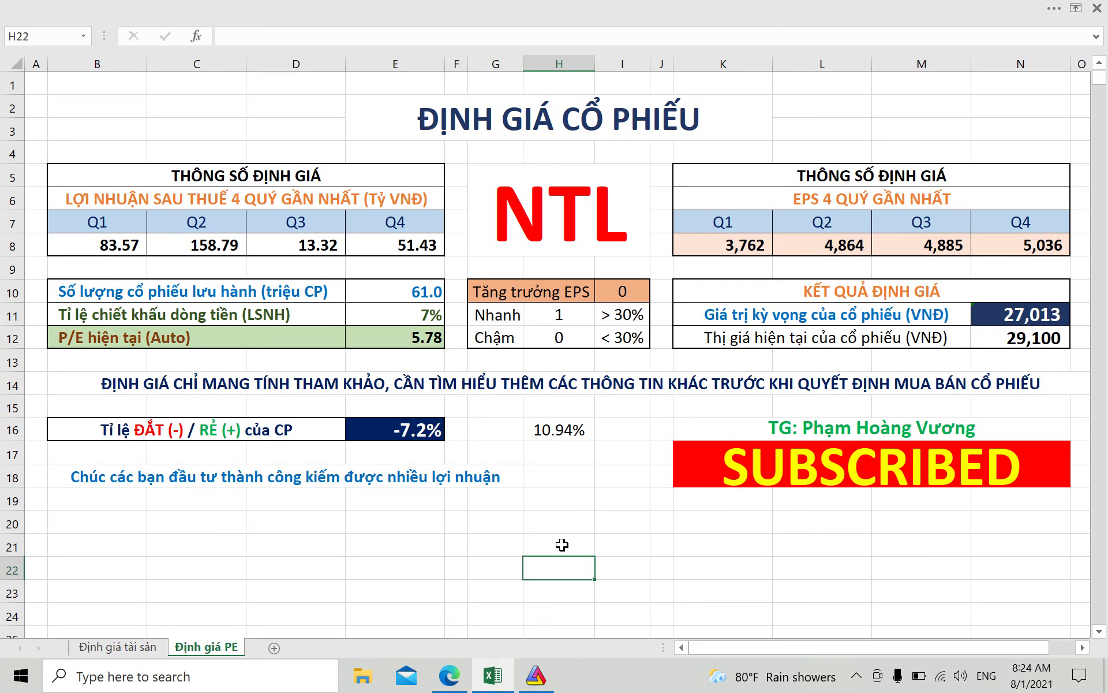
drag(622, 568, 522, 562)
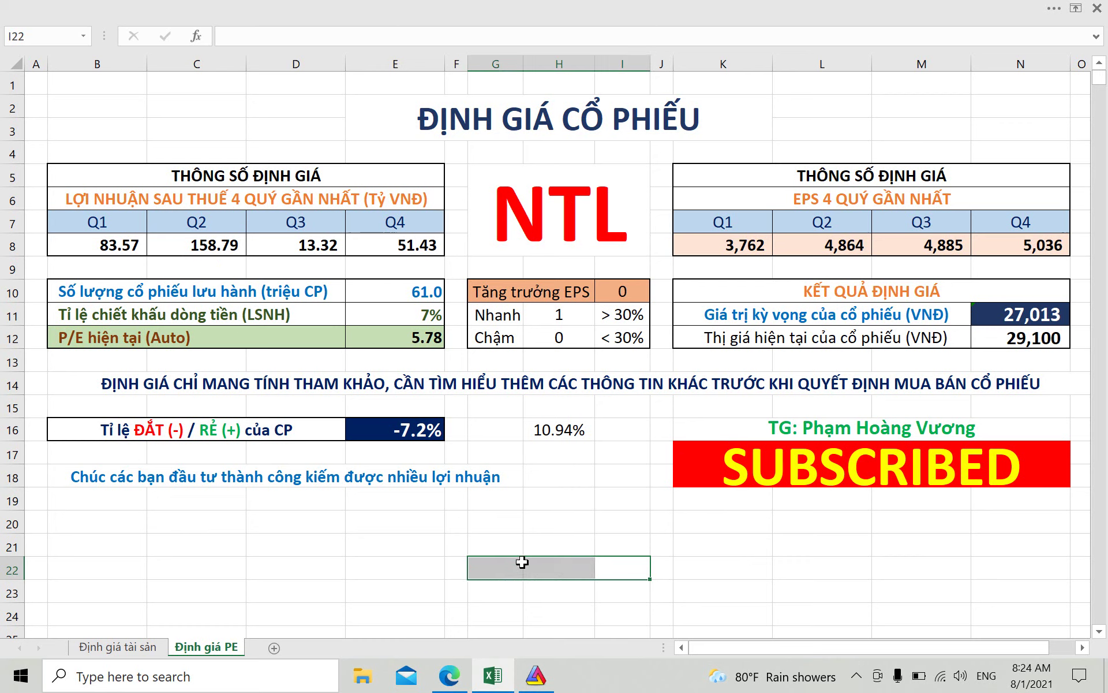
click(577, 570)
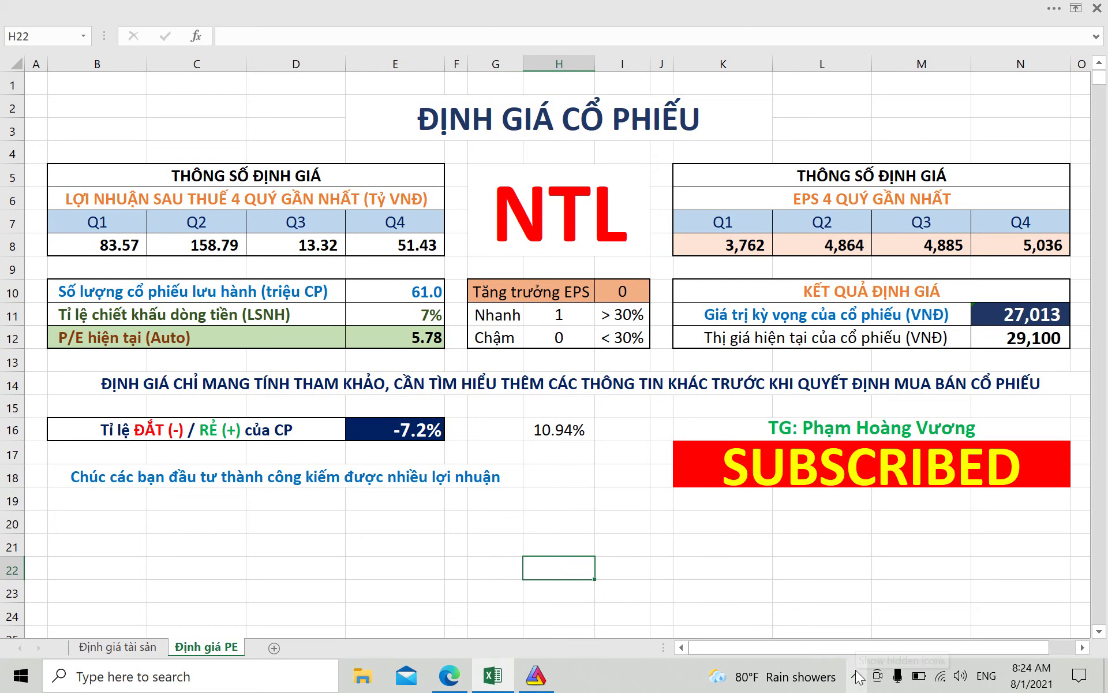
click(624, 570)
click(548, 569)
click(499, 568)
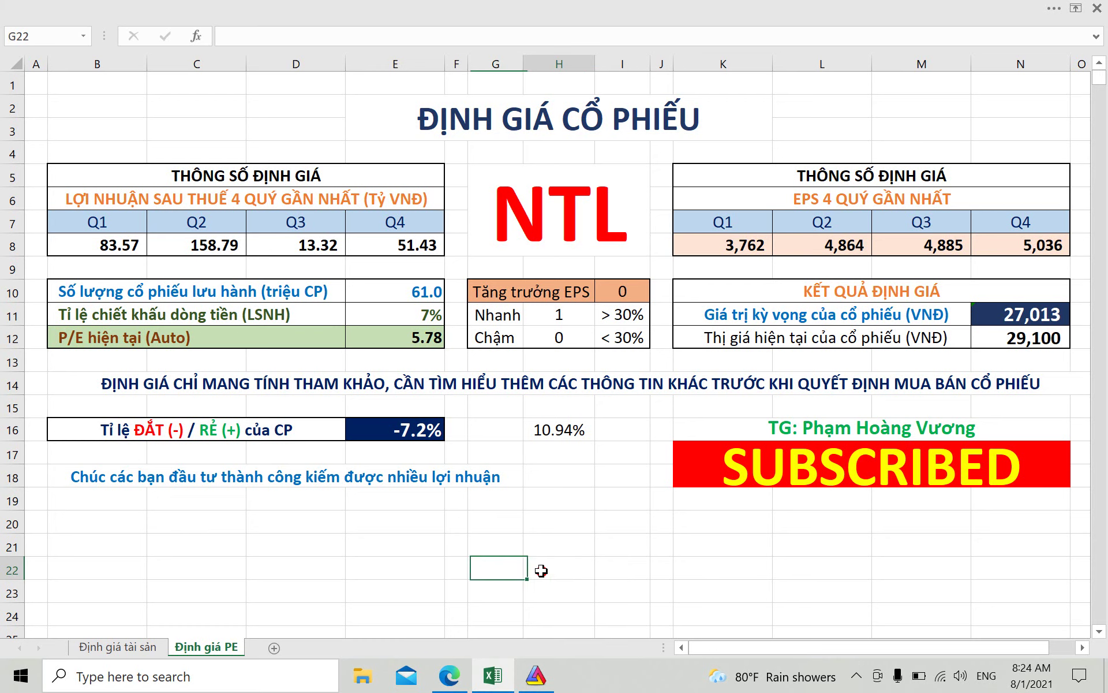
click(541, 570)
drag(614, 568, 612, 611)
click(561, 566)
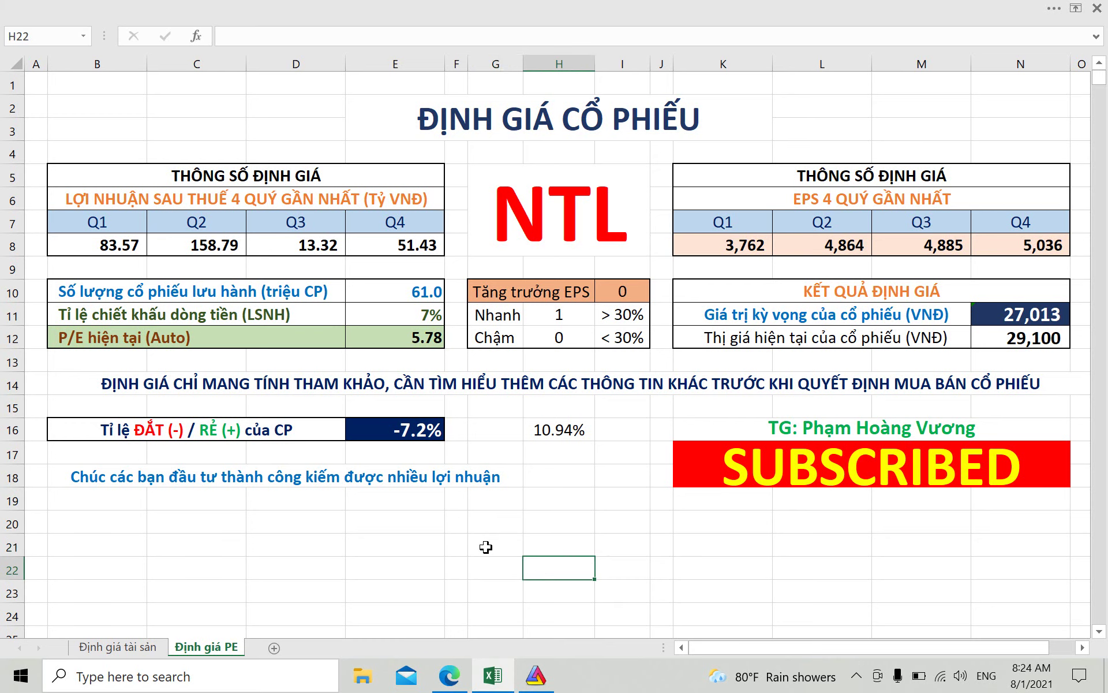
drag(486, 547, 611, 573)
click(622, 568)
click(494, 568)
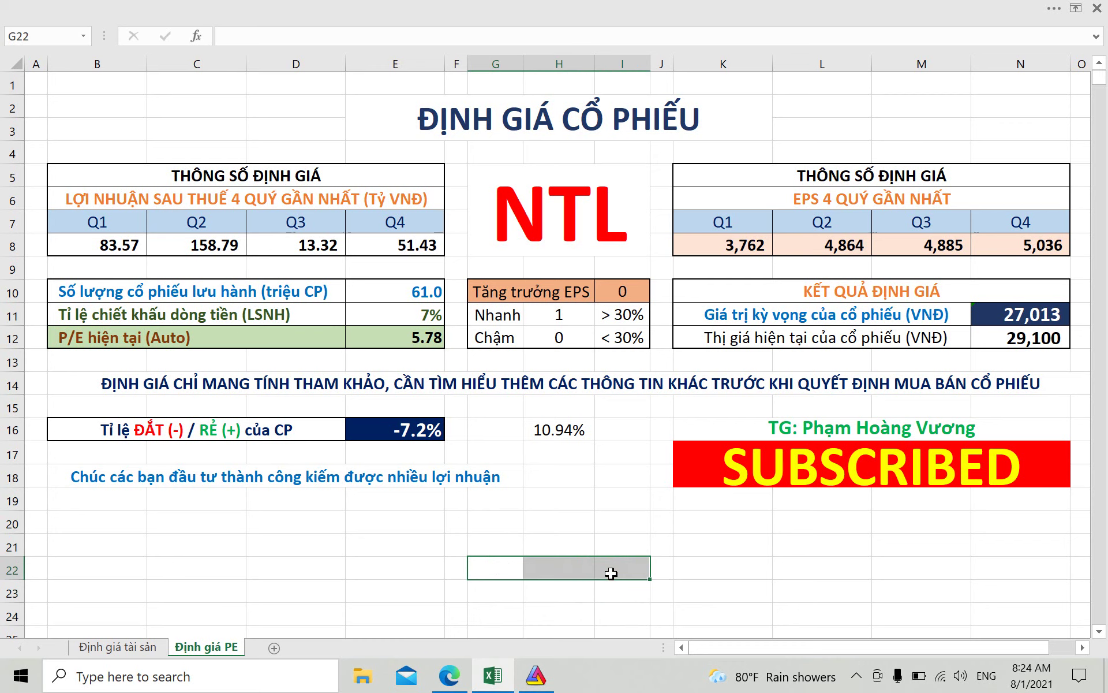
click(744, 574)
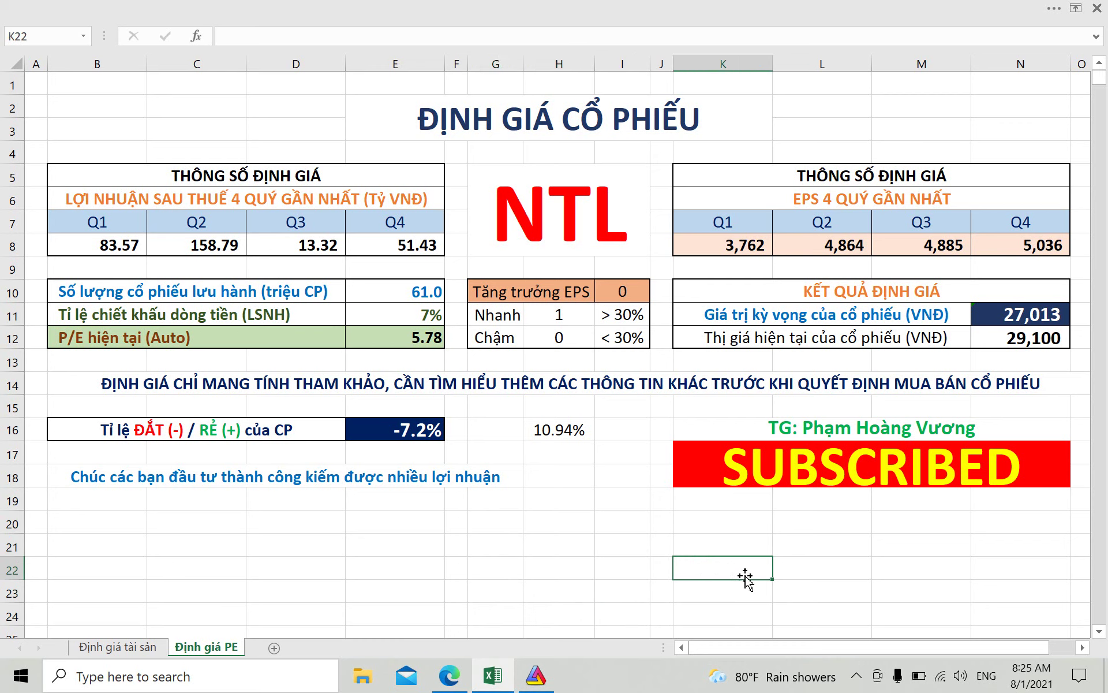